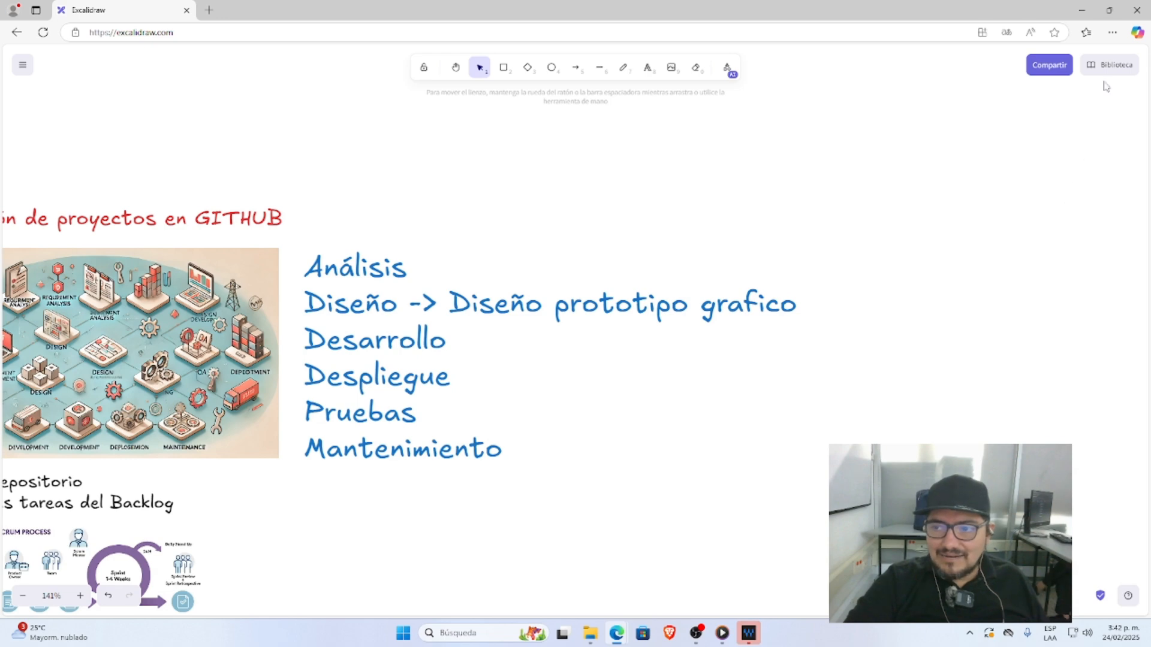
# Open the element library, browse the public Excalidraw libraries and add a stick-figure set
pyautogui.click(1110, 66)
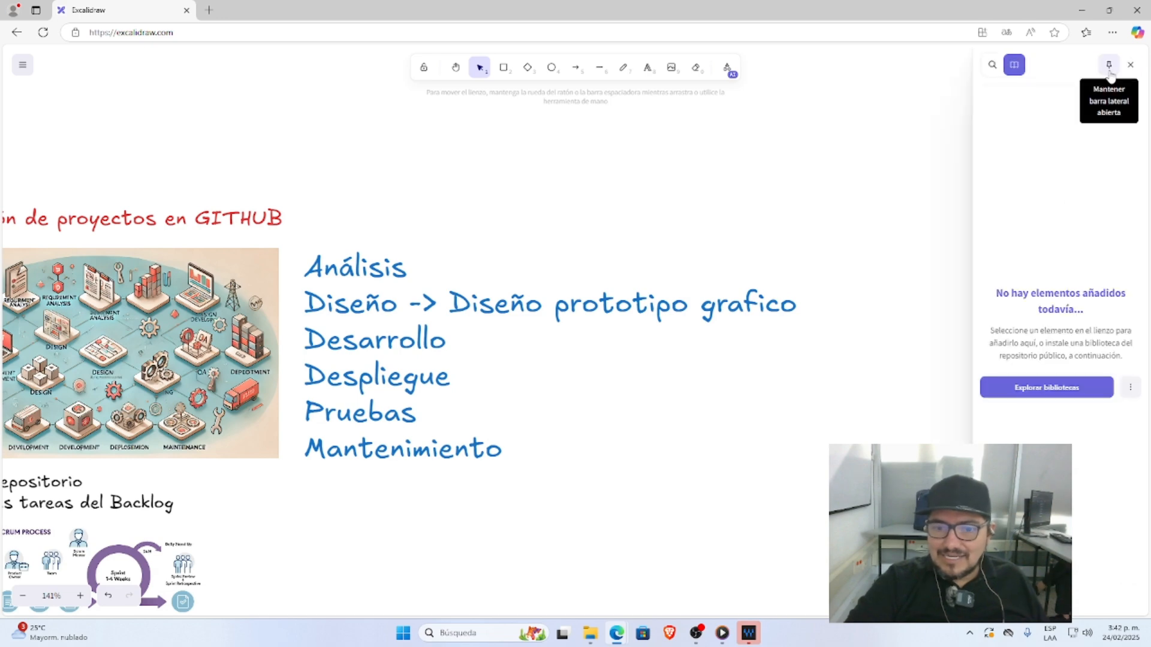
pyautogui.click(1059, 389)
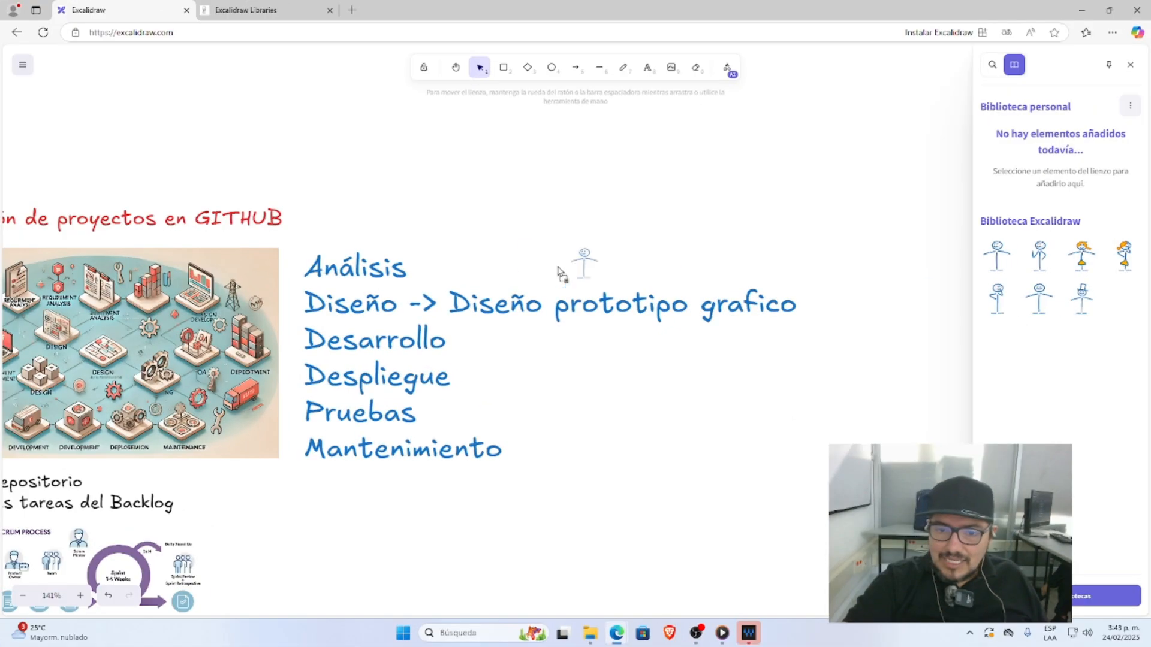
# Insert the smiling stick figure from the library, shrink it and place it above the word "Análisis"
pyautogui.moveTo(578, 256); pyautogui.dragTo(480, 237)
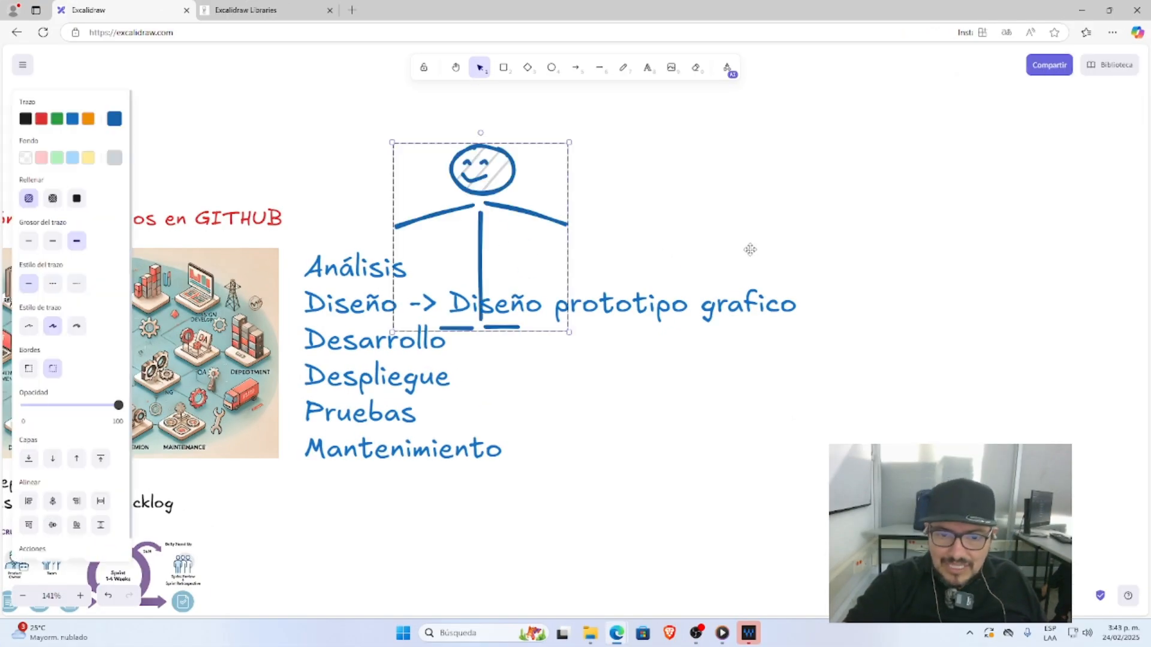
pyautogui.moveTo(571, 140); pyautogui.dragTo(475, 211)
pyautogui.click(531, 224)
pyautogui.click(486, 221)
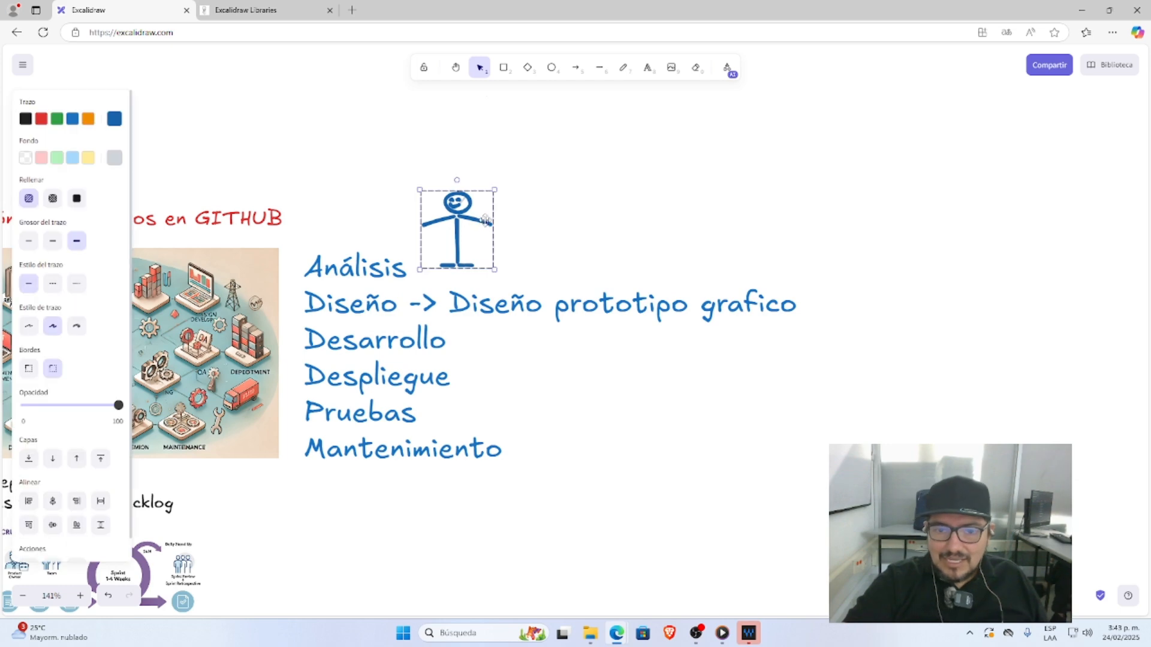
# Insert the orange-haired girl figure from the library, shrink it and place it beside the first stick figure
pyautogui.click(1108, 65)
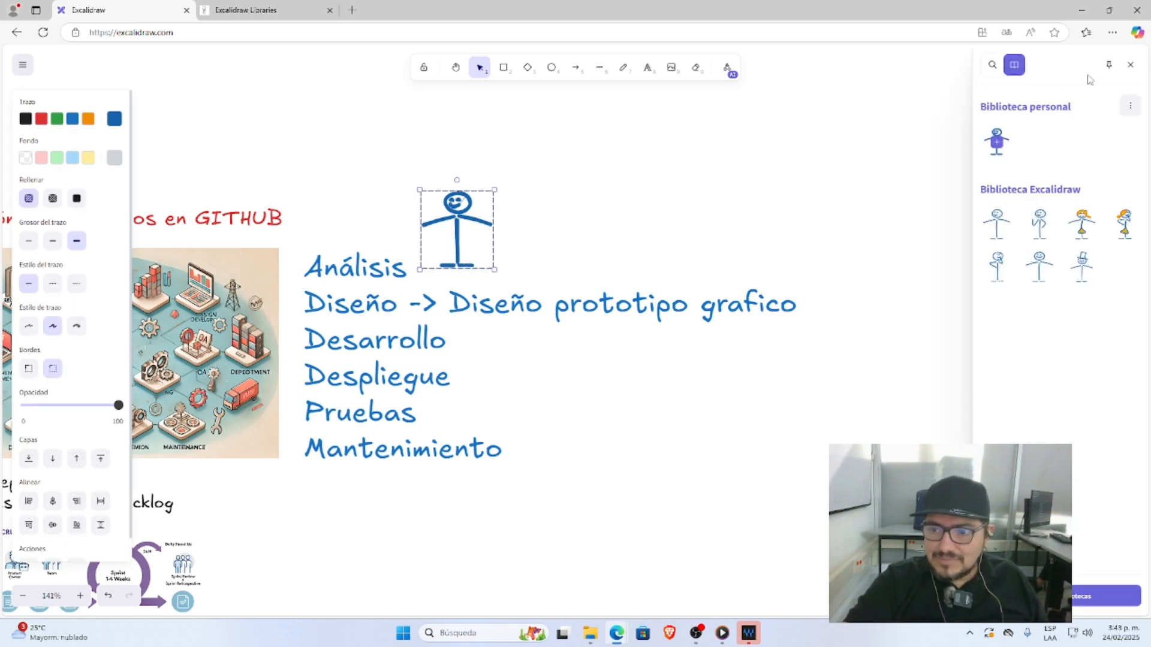
pyautogui.moveTo(1081, 225); pyautogui.dragTo(552, 214)
pyautogui.moveTo(642, 118); pyautogui.dragTo(550, 216)
pyautogui.moveTo(542, 259); pyautogui.dragTo(570, 233)
pyautogui.click(664, 251)
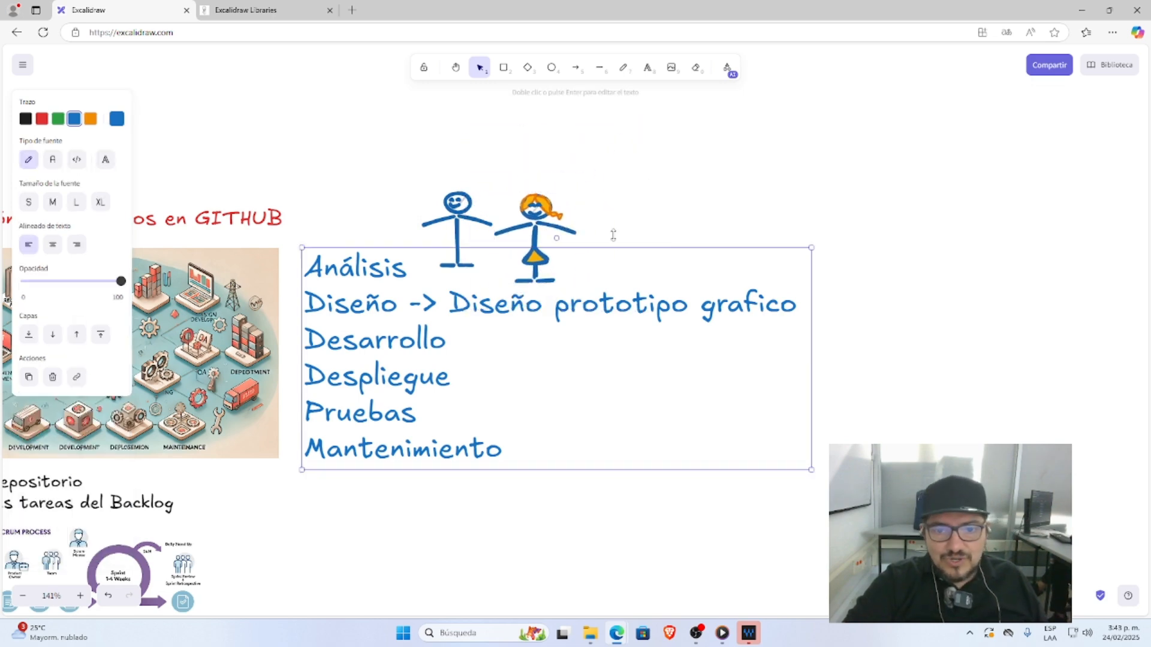
# Delete the girl figure and the smiling stick figure from the canvas
pyautogui.scroll(5, 486, 234)
pyautogui.click(578, 216)
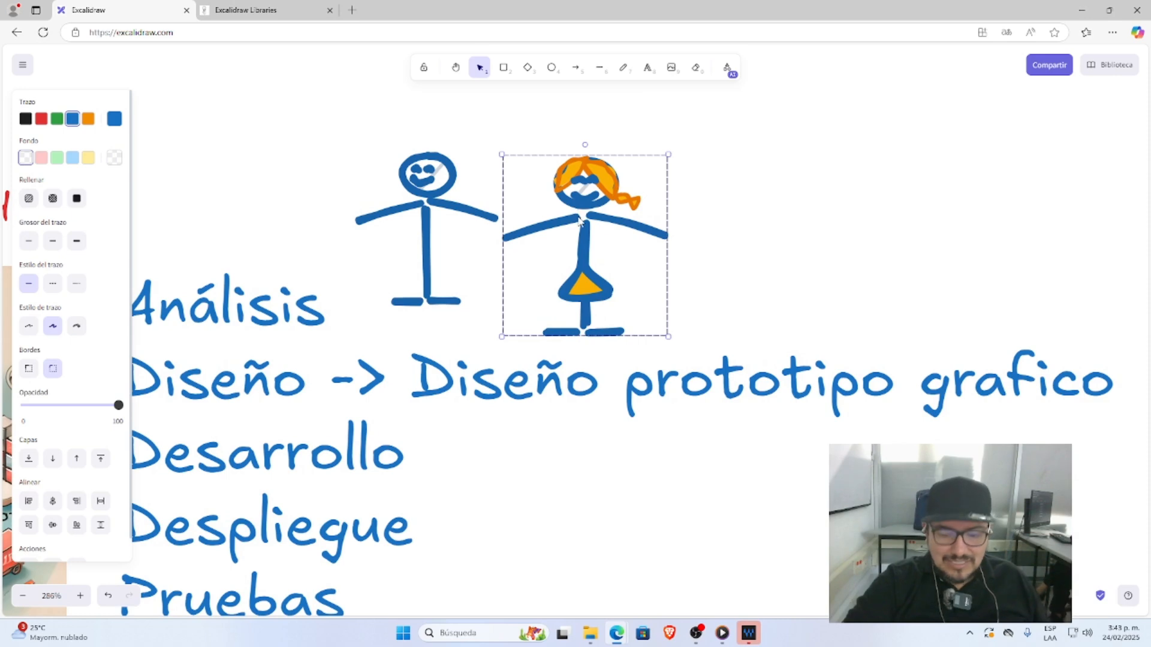
pyautogui.press('Delete')
pyautogui.click(483, 213)
pyautogui.press('Delete')
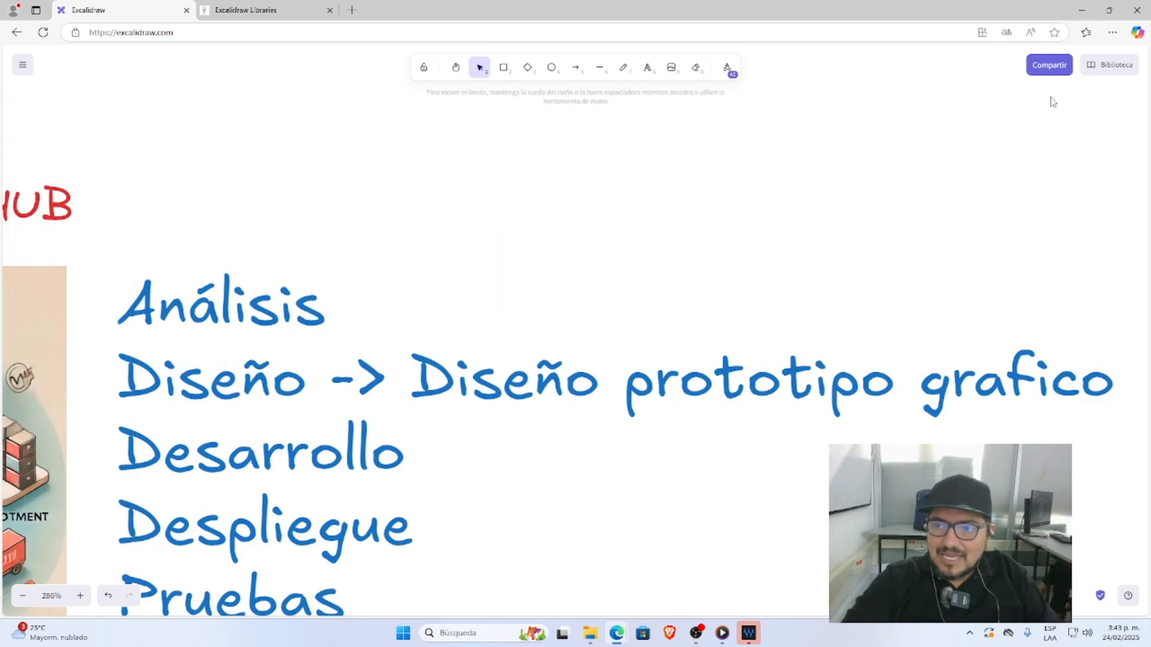
# Insert the first stick figure from the Excalidraw library, shrink it and move it above the phase list near "Análisis"
pyautogui.click(1096, 70)
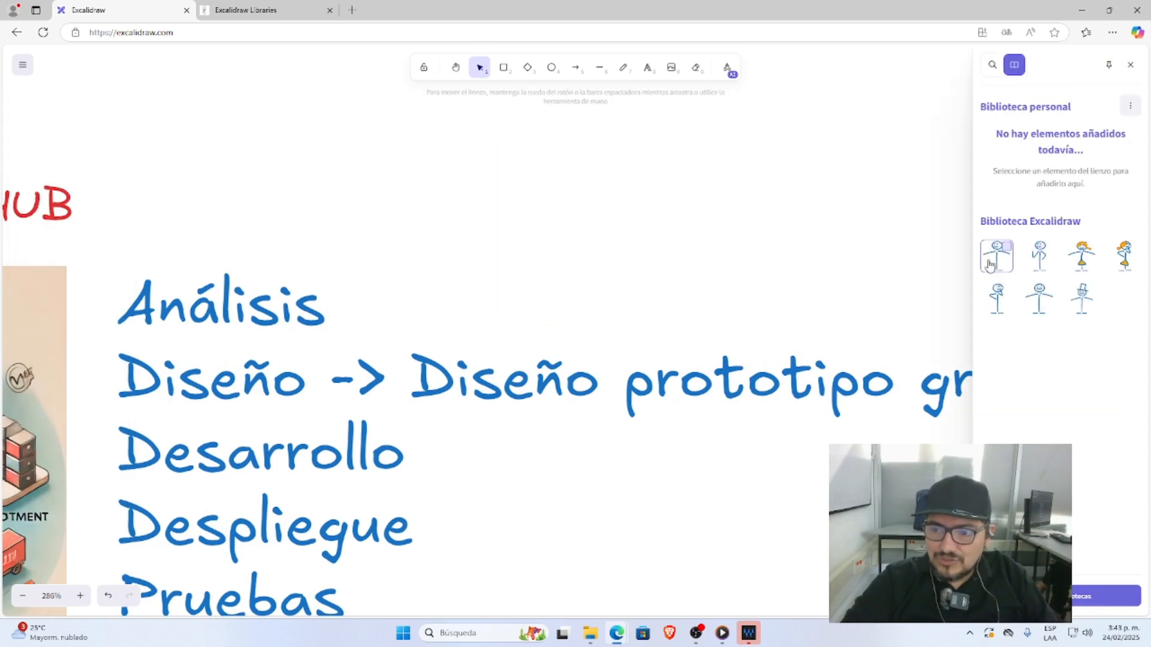
pyautogui.moveTo(997, 257); pyautogui.dragTo(429, 271)
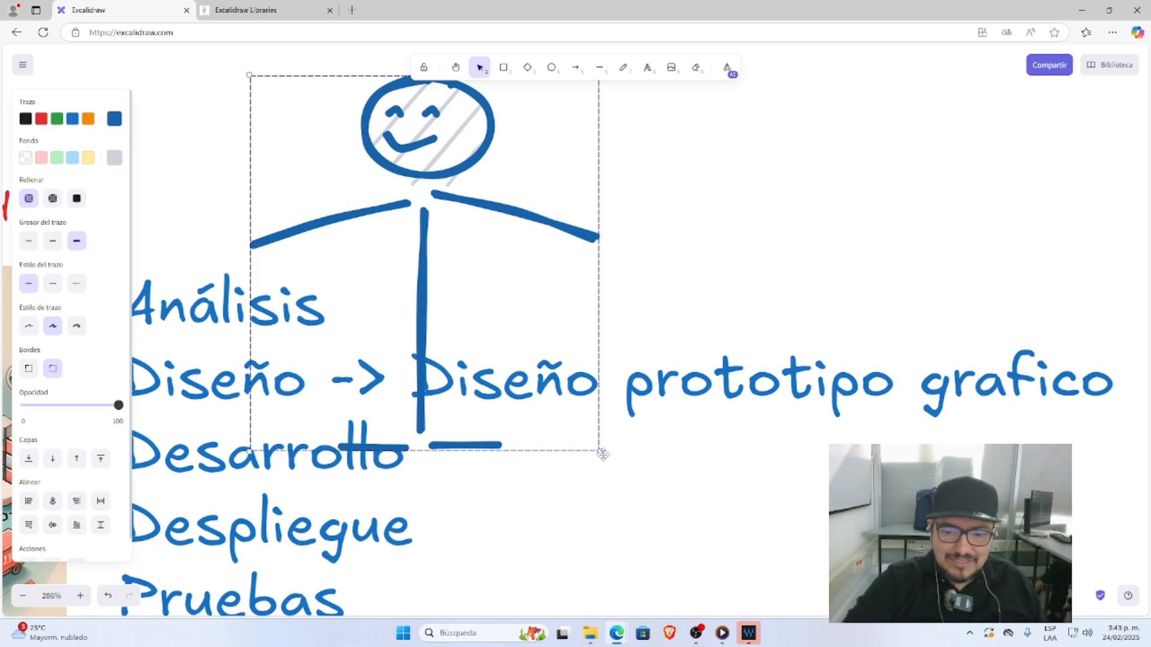
pyautogui.moveTo(600, 451); pyautogui.dragTo(402, 238)
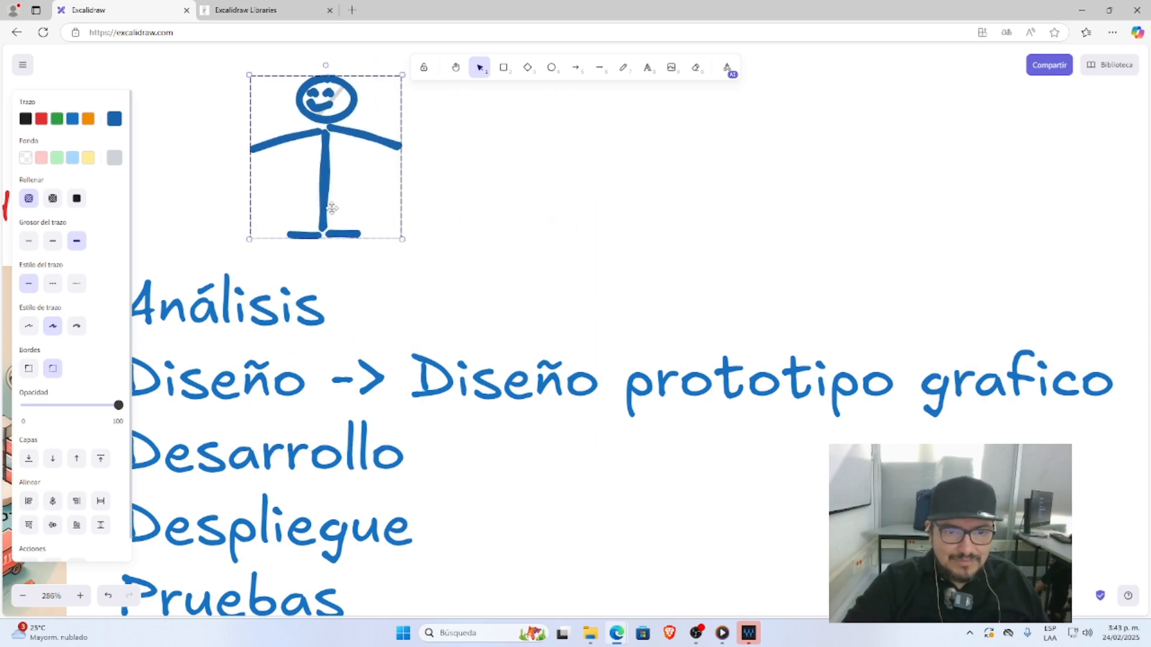
pyautogui.moveTo(331, 208); pyautogui.dragTo(606, 238)
# Copy the small stick figure and paste the duplicate beside it at the "Análisis" line
pyautogui.hotkey('ctrl', 'c')
pyautogui.hotkey('ctrl', 'v')
pyautogui.click(636, 276)
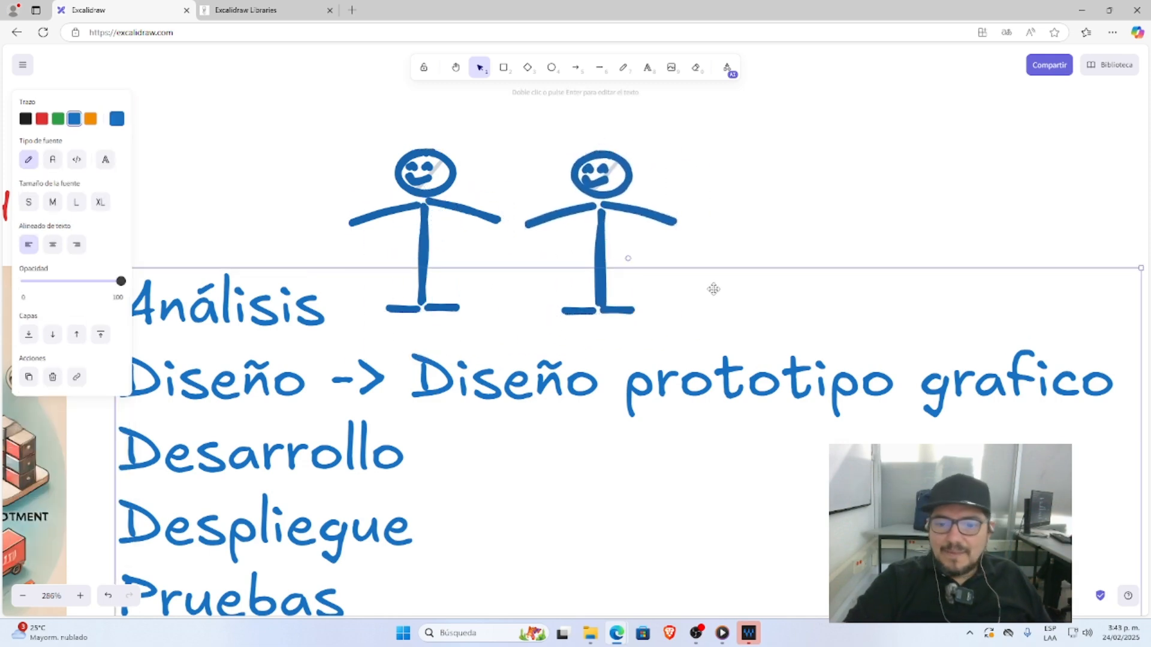
pyautogui.click(721, 223)
pyautogui.click(601, 243)
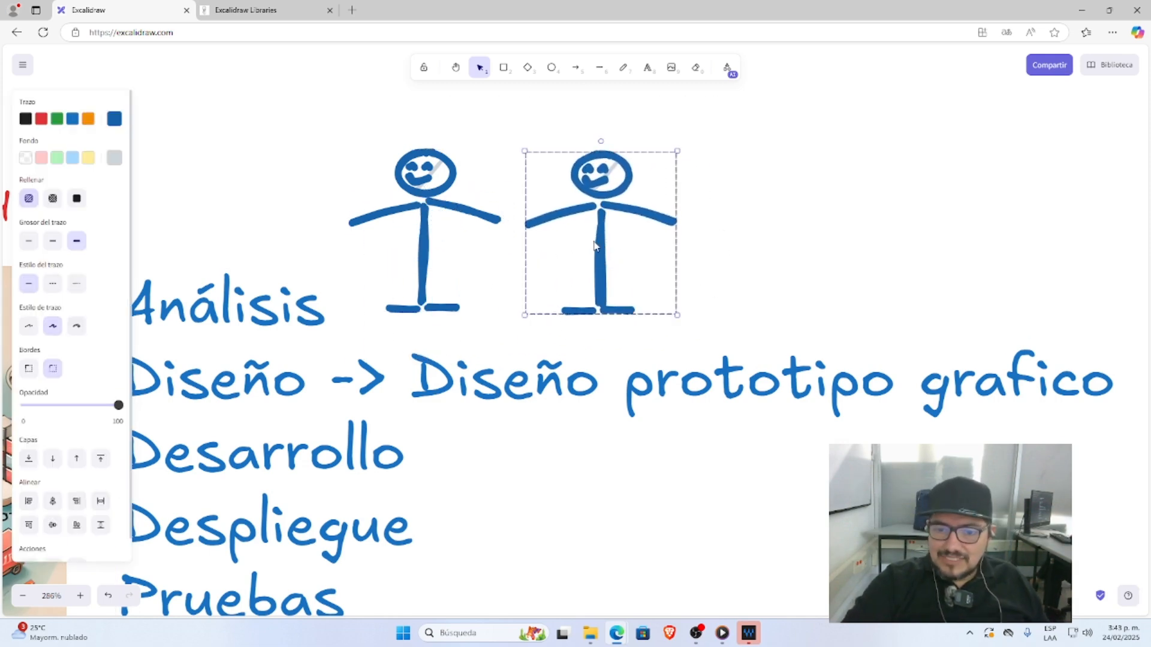
# Duplicate the second stick figure and place the copy at the end of the "Diseño prototipo grafico" line
pyautogui.scroll(-3, 595, 245)
pyautogui.moveTo(596, 244)
pyautogui.mouseDown()
pyautogui.moveTo(898, 315)
pyautogui.moveTo(913, 305)
pyautogui.mouseUp()
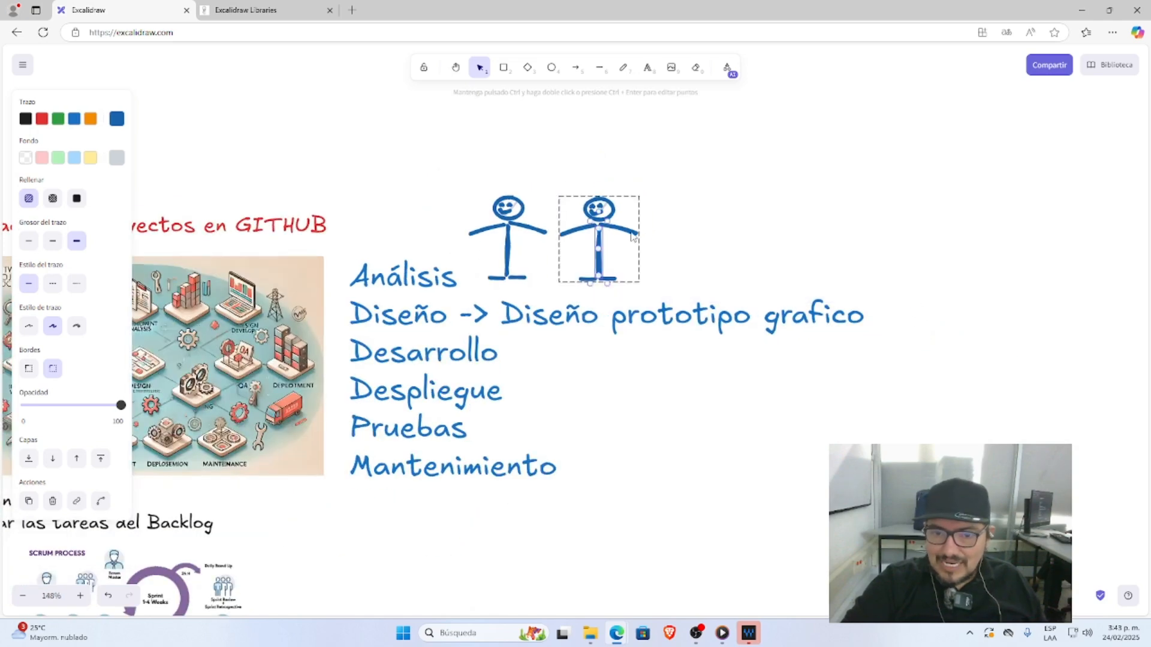
pyautogui.click(677, 273)
pyautogui.click(531, 206)
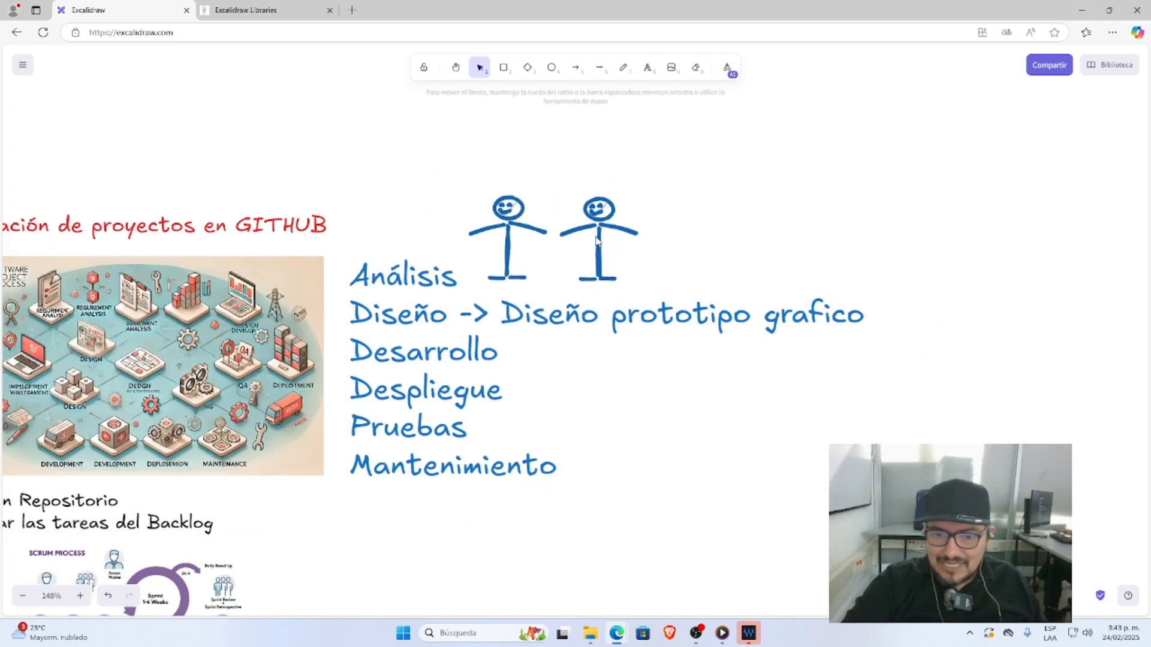
pyautogui.click(599, 240)
pyautogui.hotkey('ctrl', 'd')
pyautogui.moveTo(619, 247); pyautogui.dragTo(936, 321)
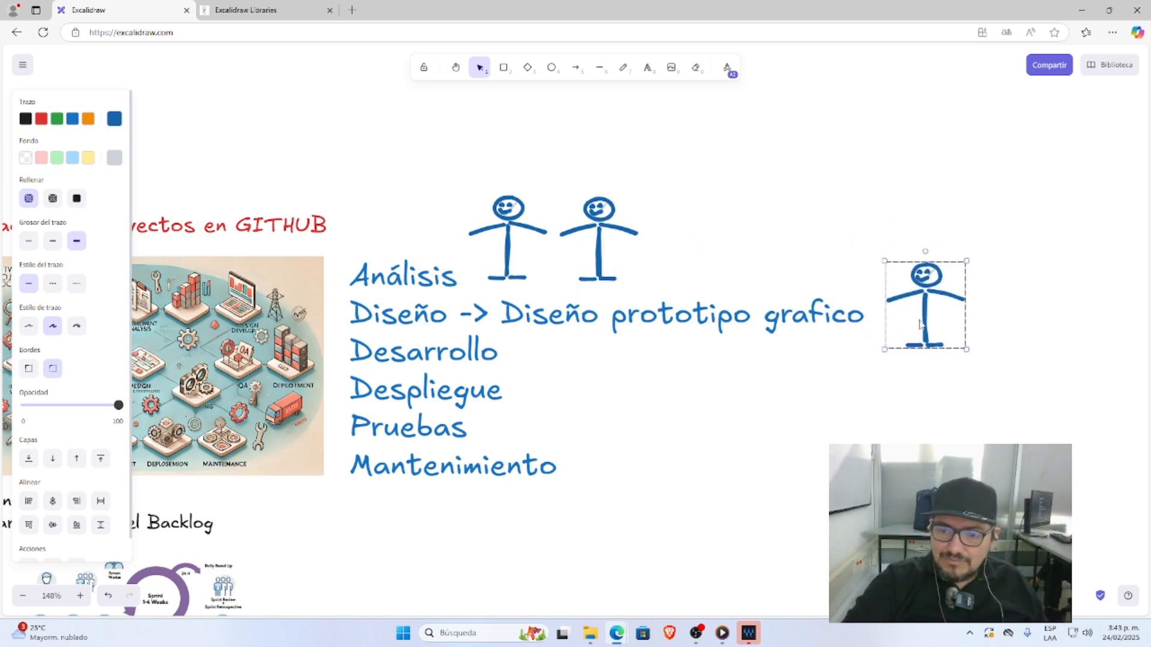
# Search Bing images for "wireframes" and view the Miro app-flow and Skillcrush website wireframe examples
pyautogui.click(298, 14)
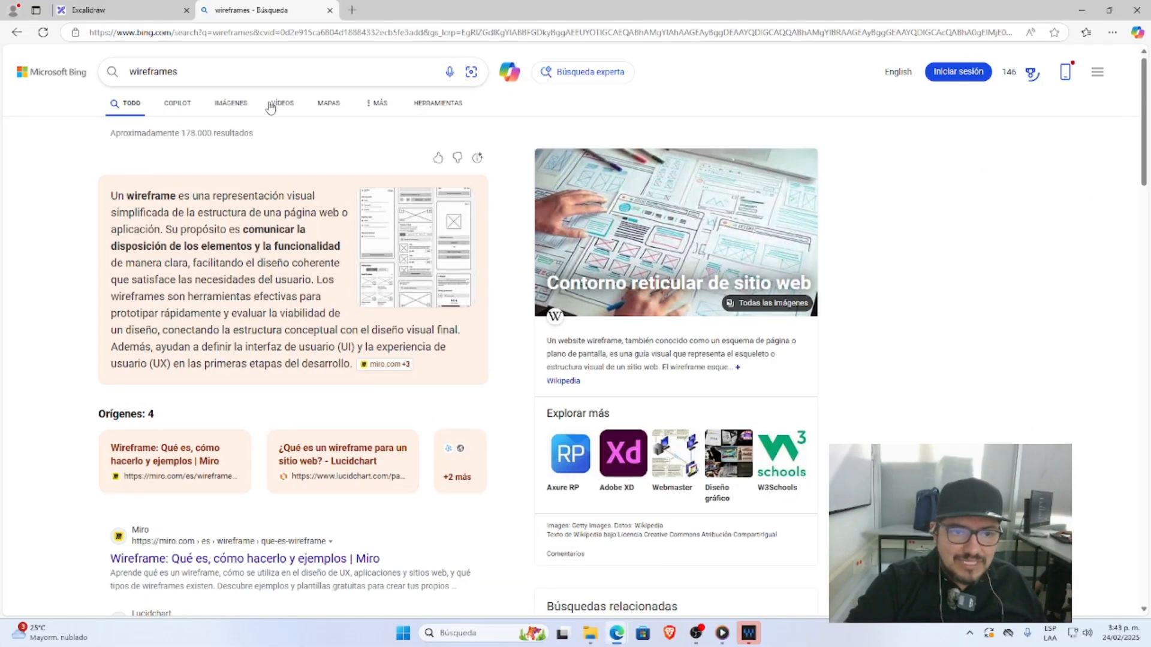
pyautogui.click(238, 105)
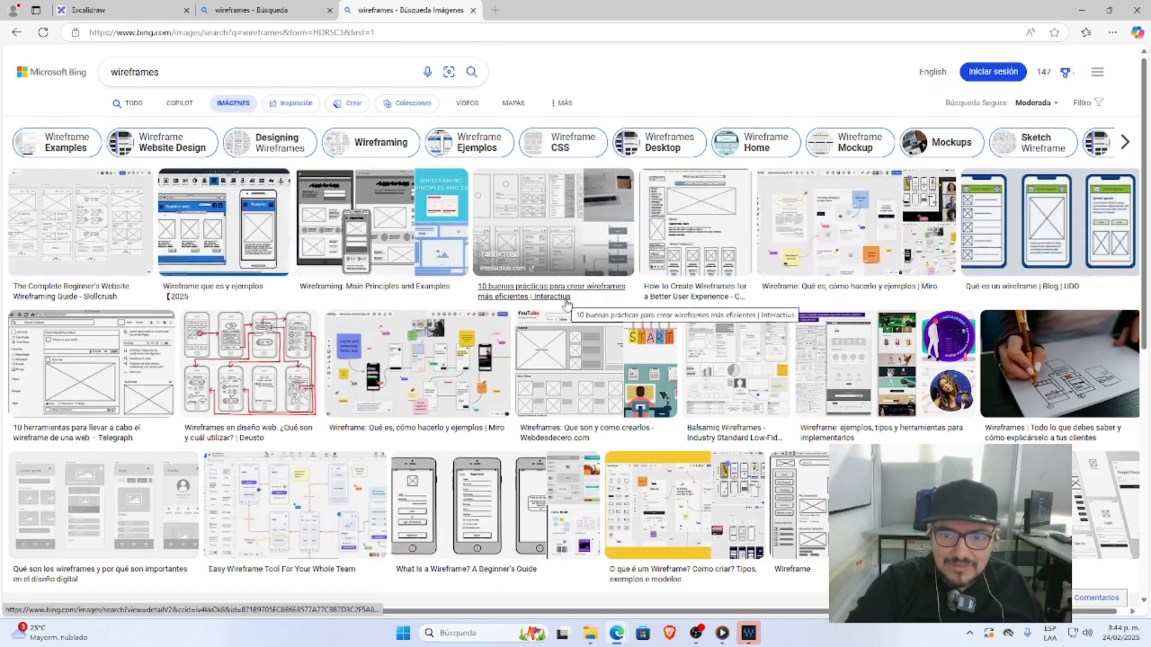
pyautogui.click(428, 381)
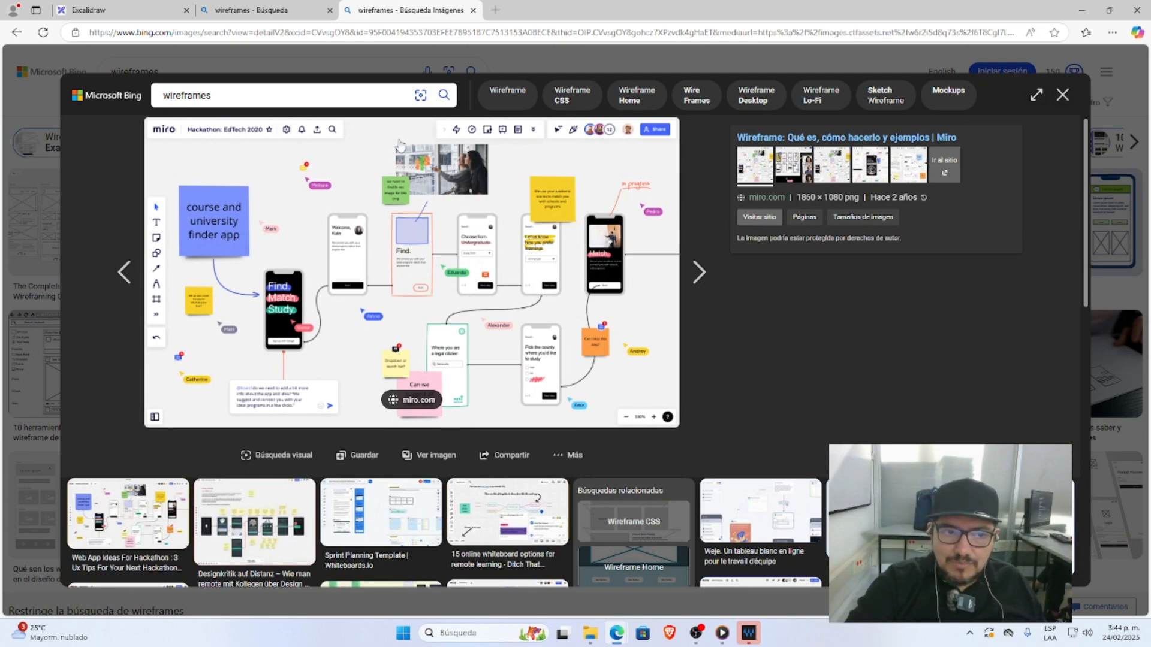
pyautogui.click(1062, 94)
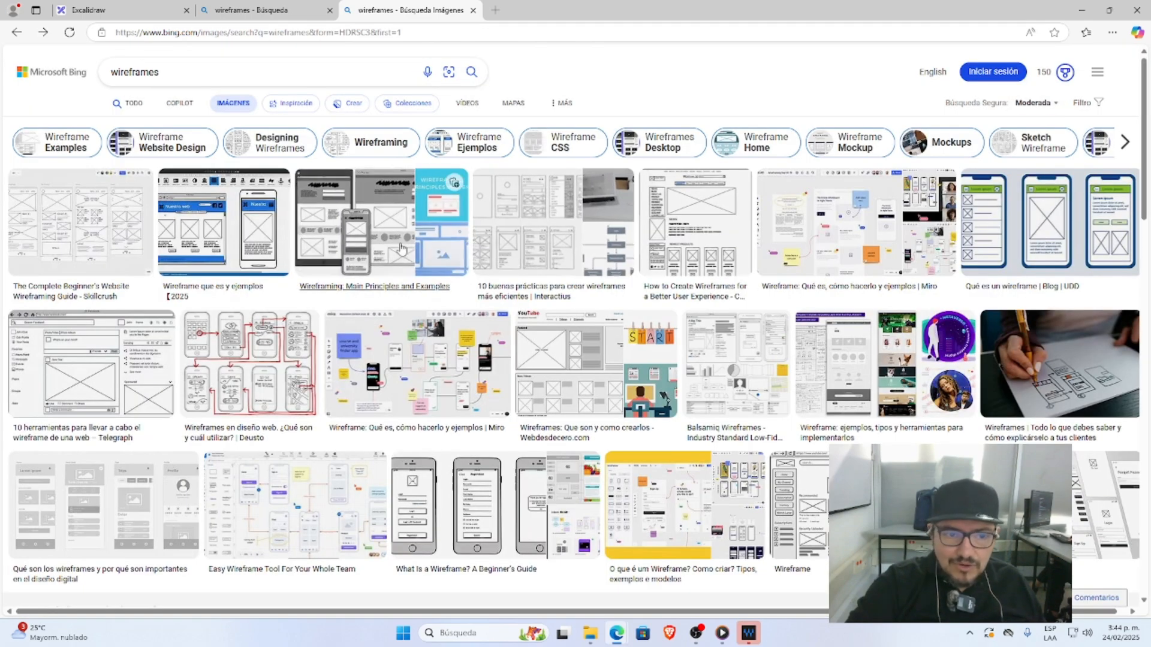
pyautogui.click(127, 247)
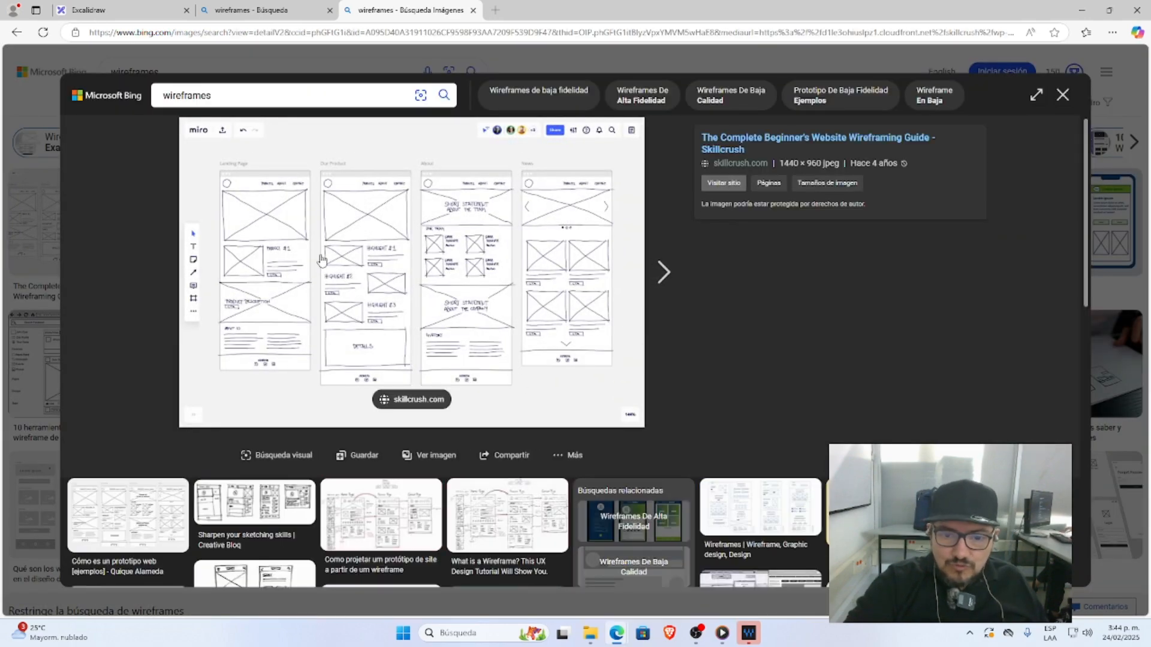
pyautogui.click(1063, 94)
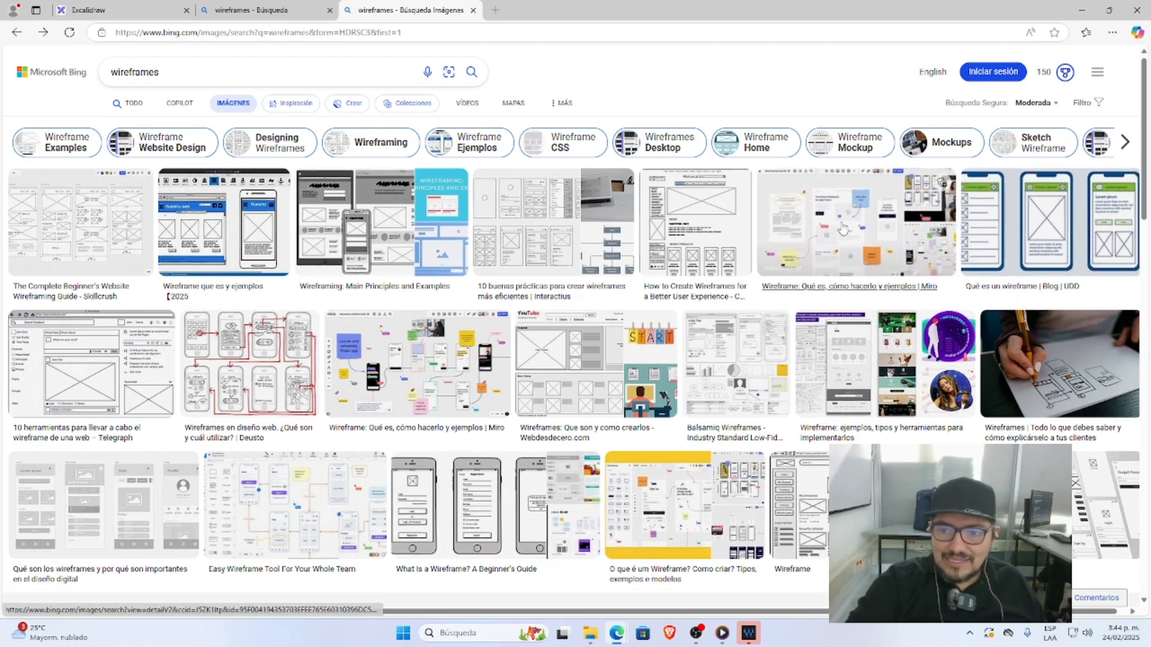
# Search Bing images for "mer database" and view the "Modelo Entidade Relacionamento Mer" diagram
pyautogui.click(186, 70)
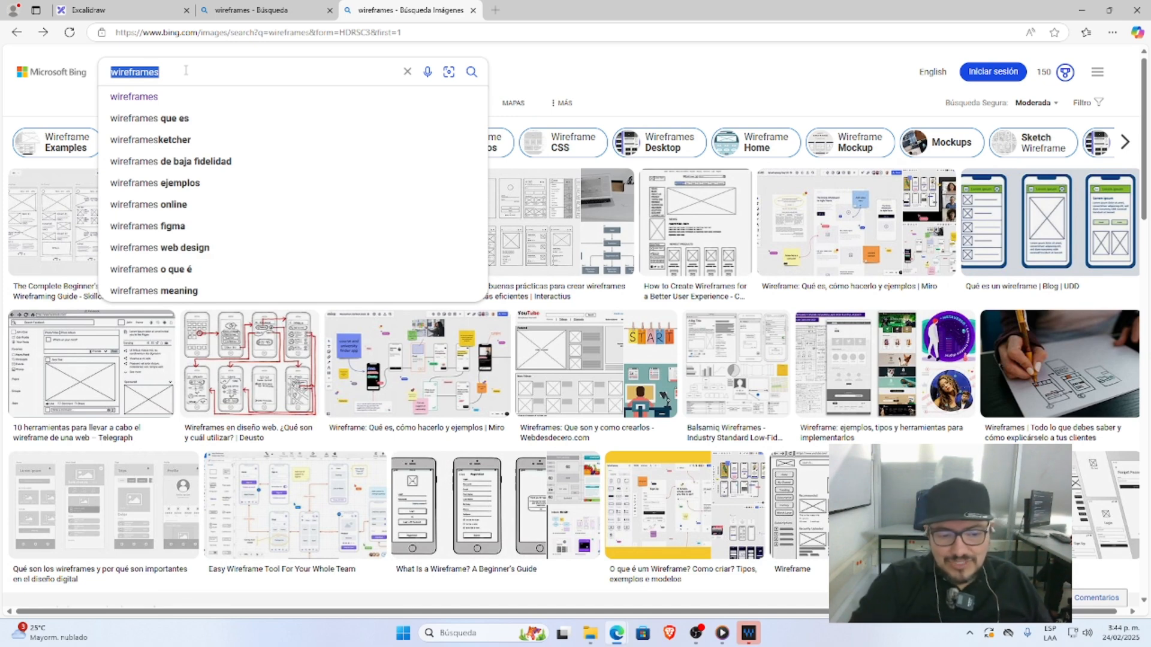
pyautogui.write('mer database')
pyautogui.press('Return')
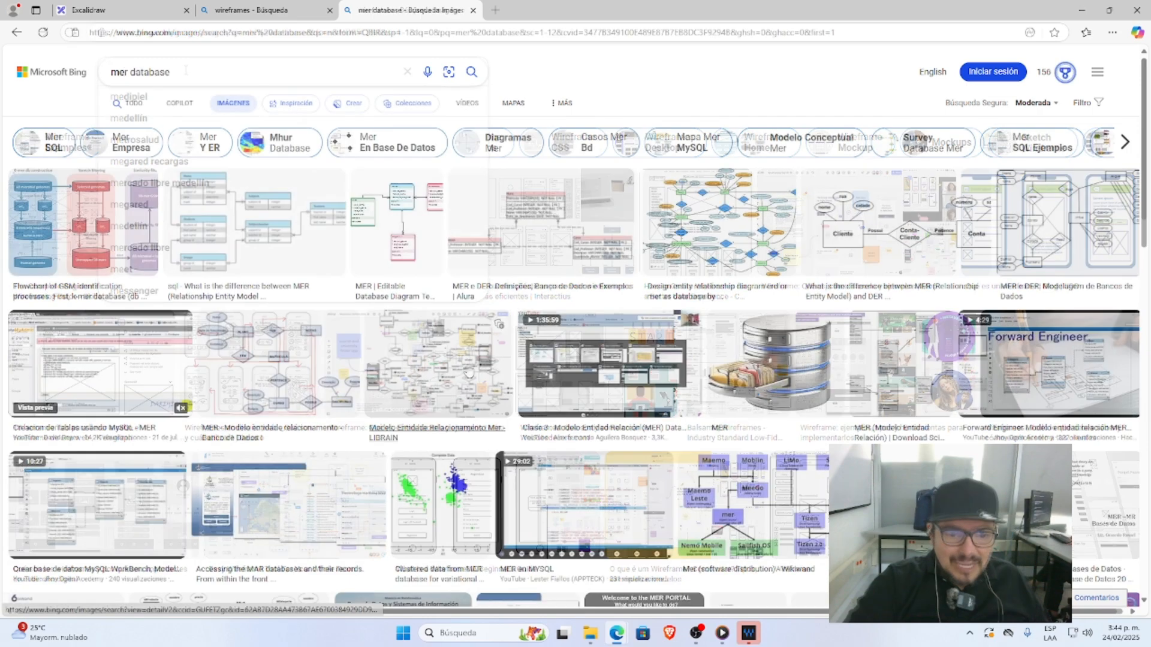
pyautogui.click(446, 358)
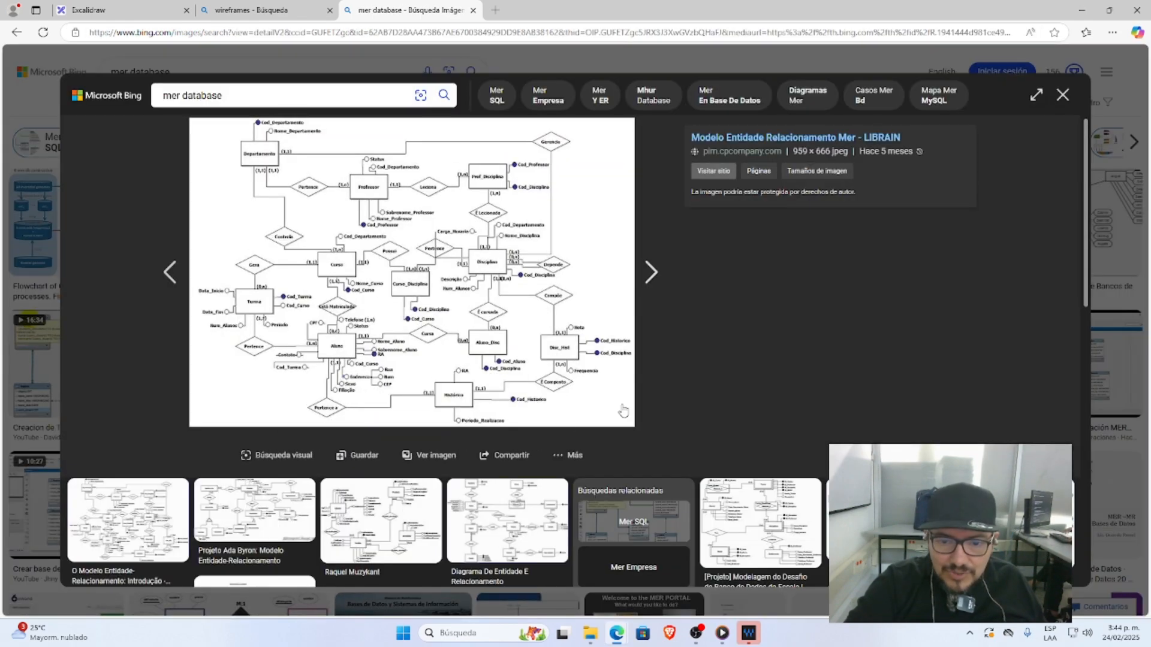
pyautogui.hotkey('alt', 'Left')
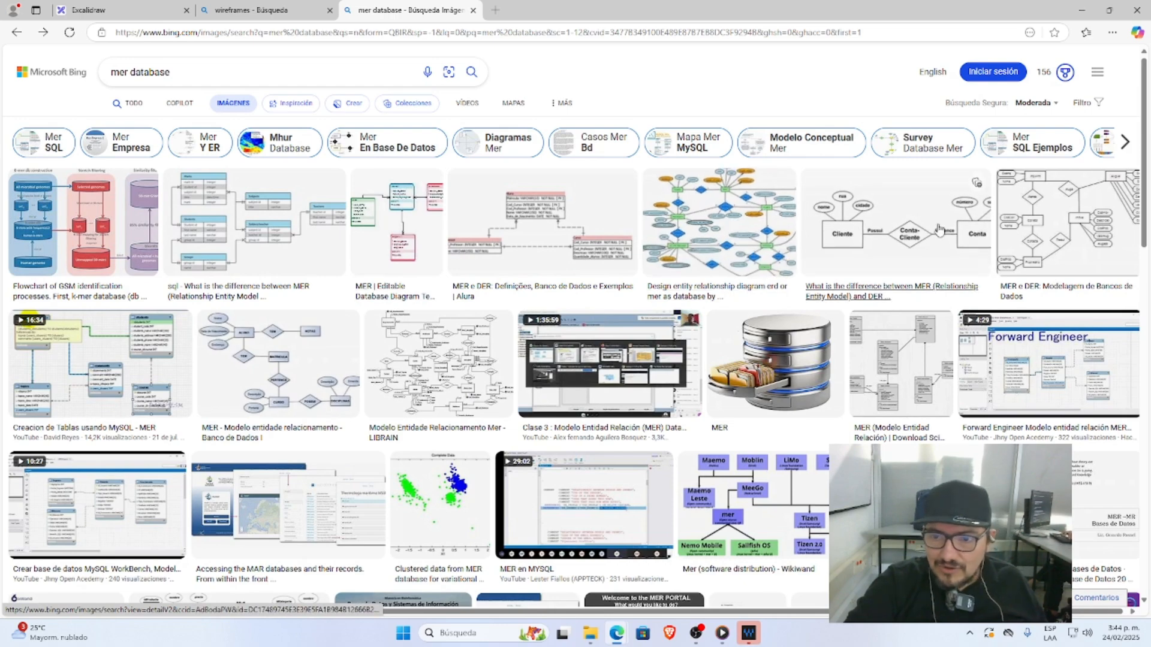
# View further entity-relationship diagram examples, including the colored ERD and a related diagram, and return to the image results
pyautogui.click(1043, 407)
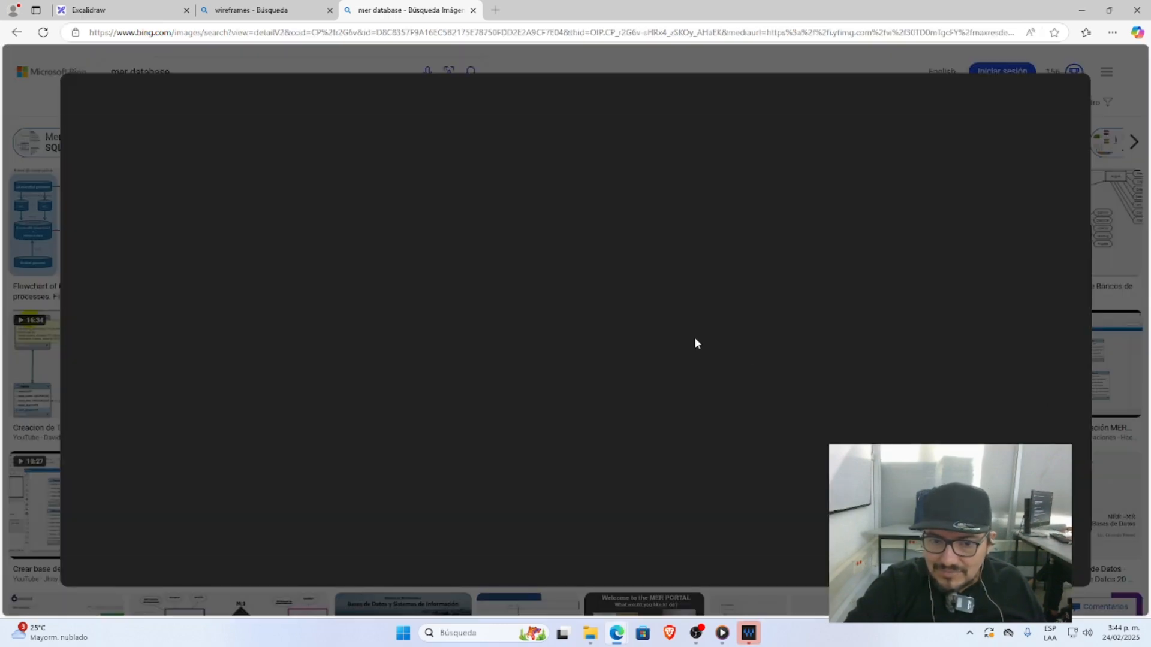
pyautogui.click(1063, 94)
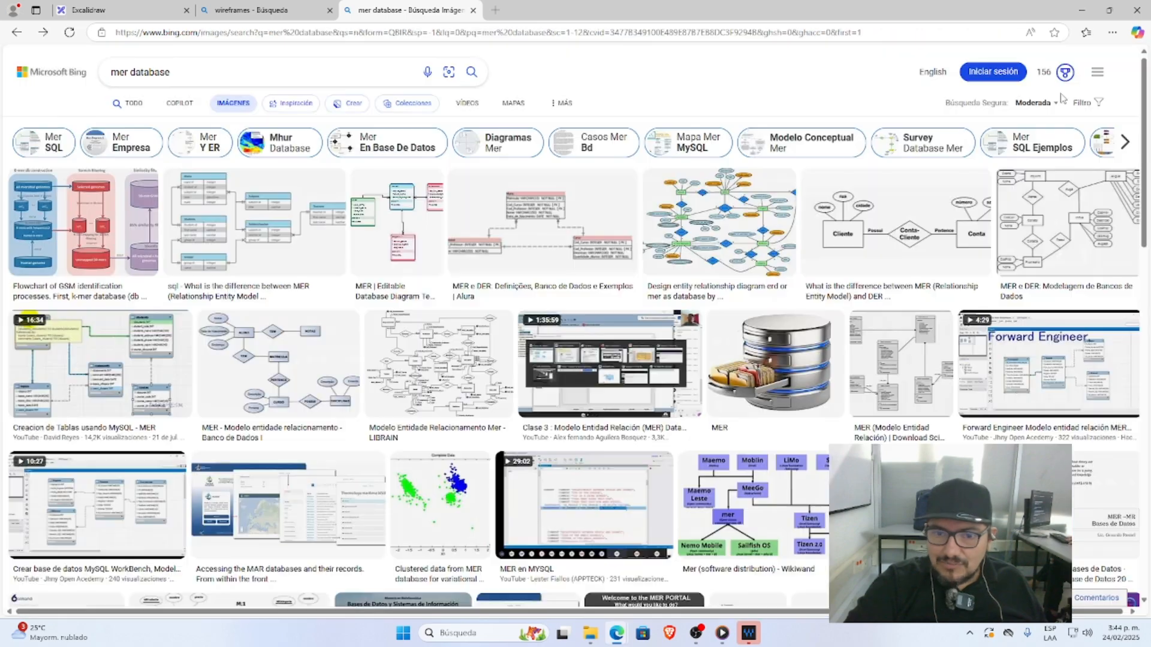
pyautogui.click(735, 220)
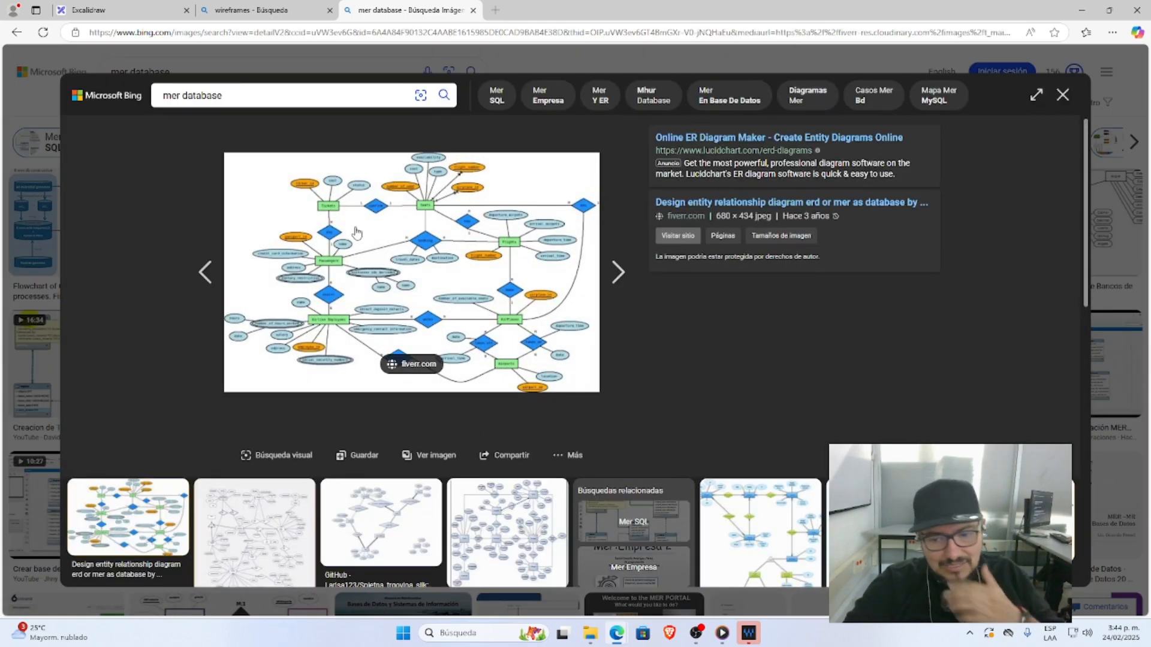
pyautogui.click(487, 533)
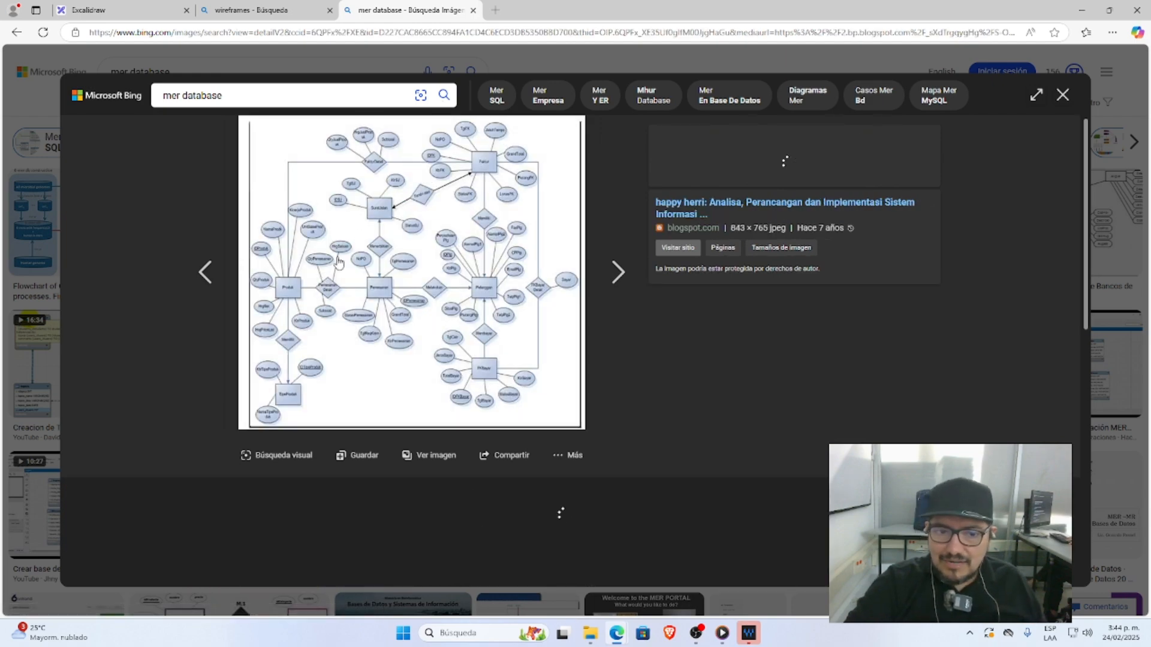
pyautogui.click(1063, 95)
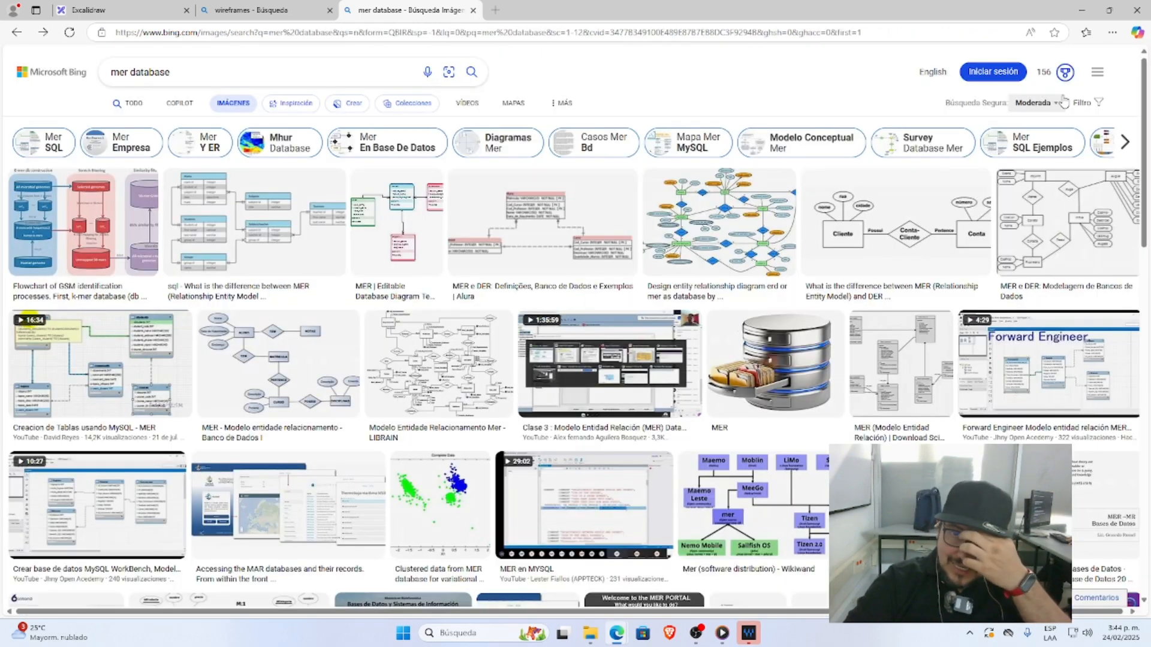
# Switch back to the Excalidraw board and review the "Planeación de proyectos en GITHUB" section with its process image and steps
pyautogui.click(138, 7)
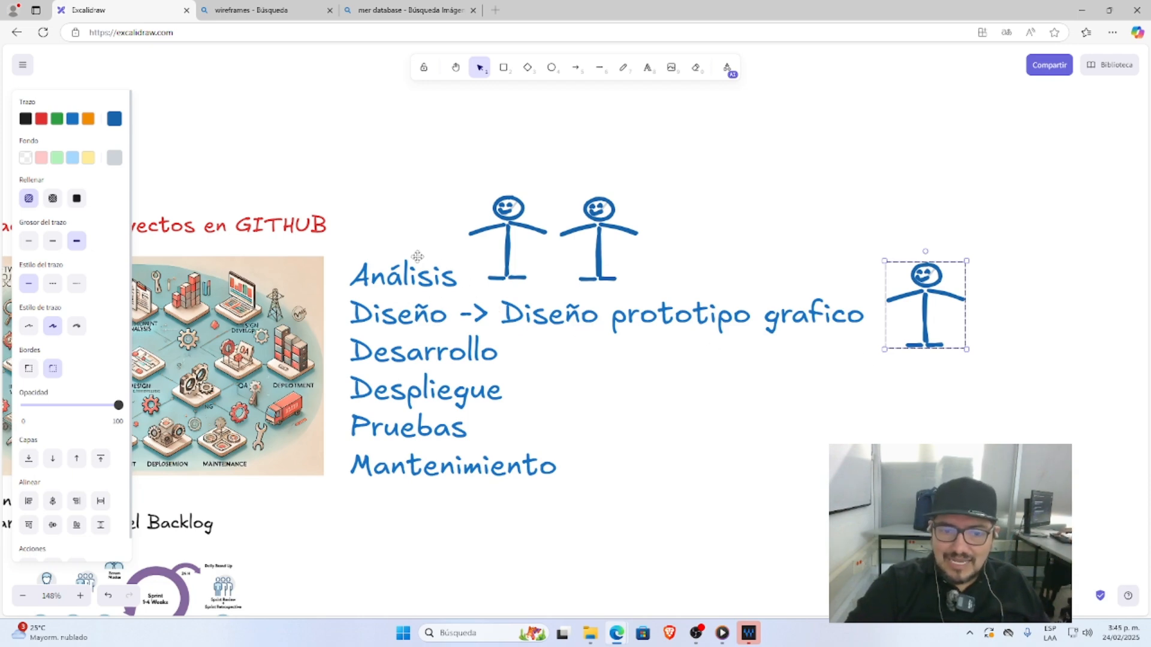
pyautogui.hscroll(-8, 422, 294)
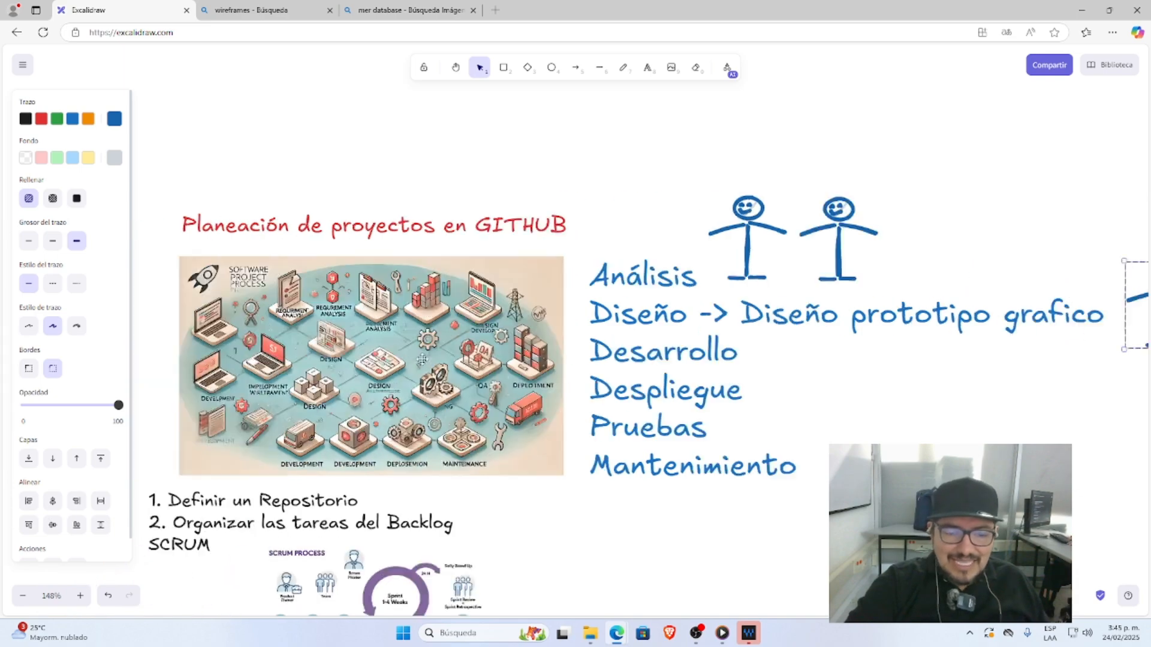
pyautogui.hscroll(4, 426, 317)
pyautogui.hscroll(-2, 429, 351)
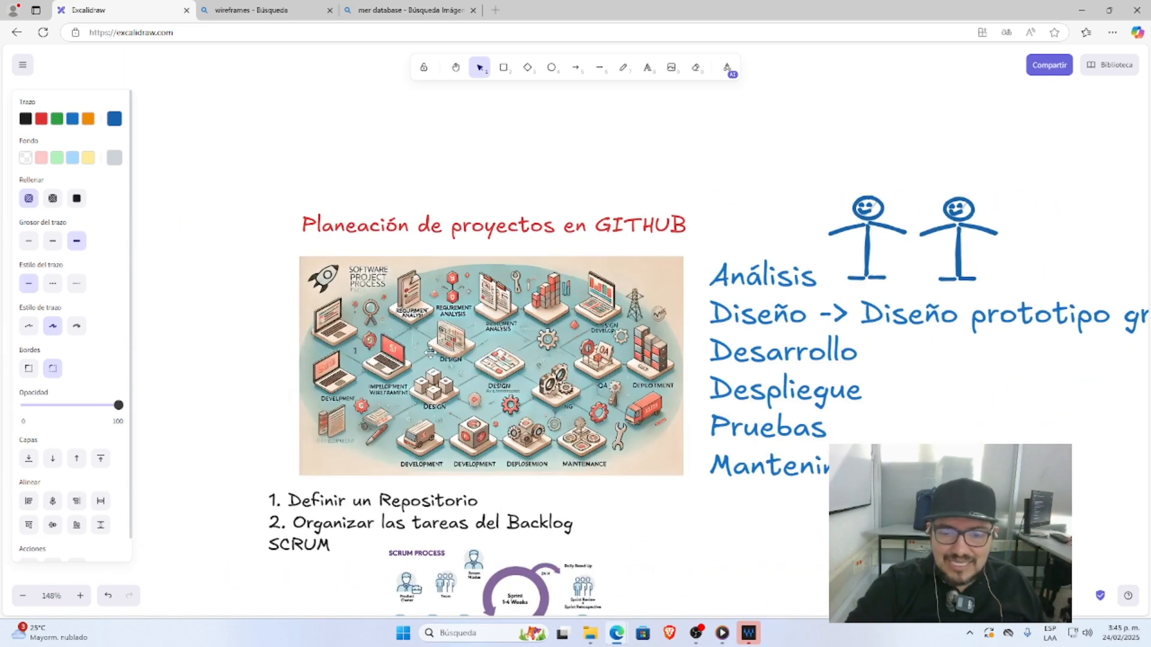
pyautogui.hscroll(2, 431, 354)
pyautogui.hscroll(-3, 430, 355)
pyautogui.scroll(-6, 432, 359)
pyautogui.scroll(6, 461, 420)
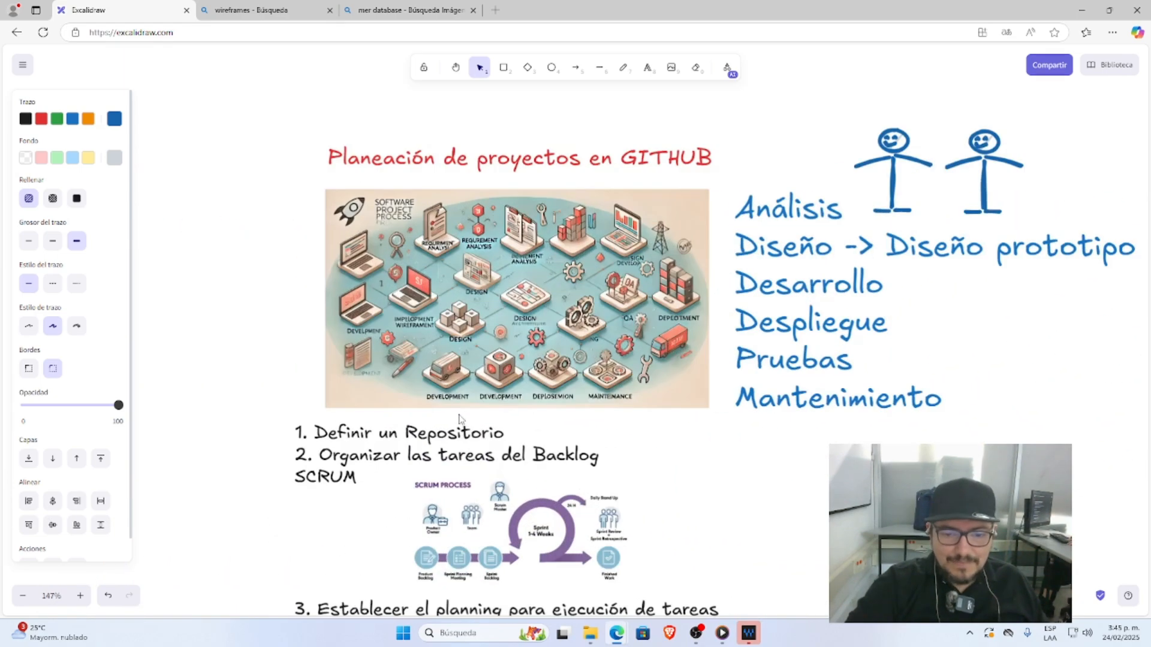
# Switch to the GitHub project "Seguimiento de Proyectos APW" and review its Backlog, Priority board and Team items views
pyautogui.moveTo(615, 634)
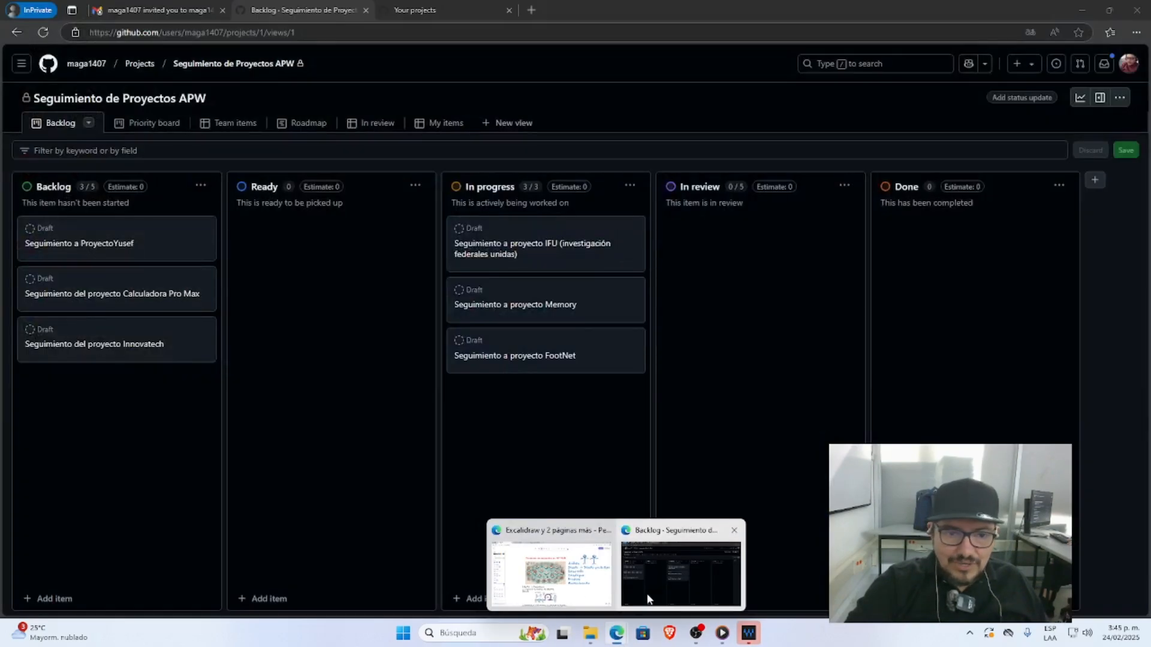
pyautogui.click(647, 599)
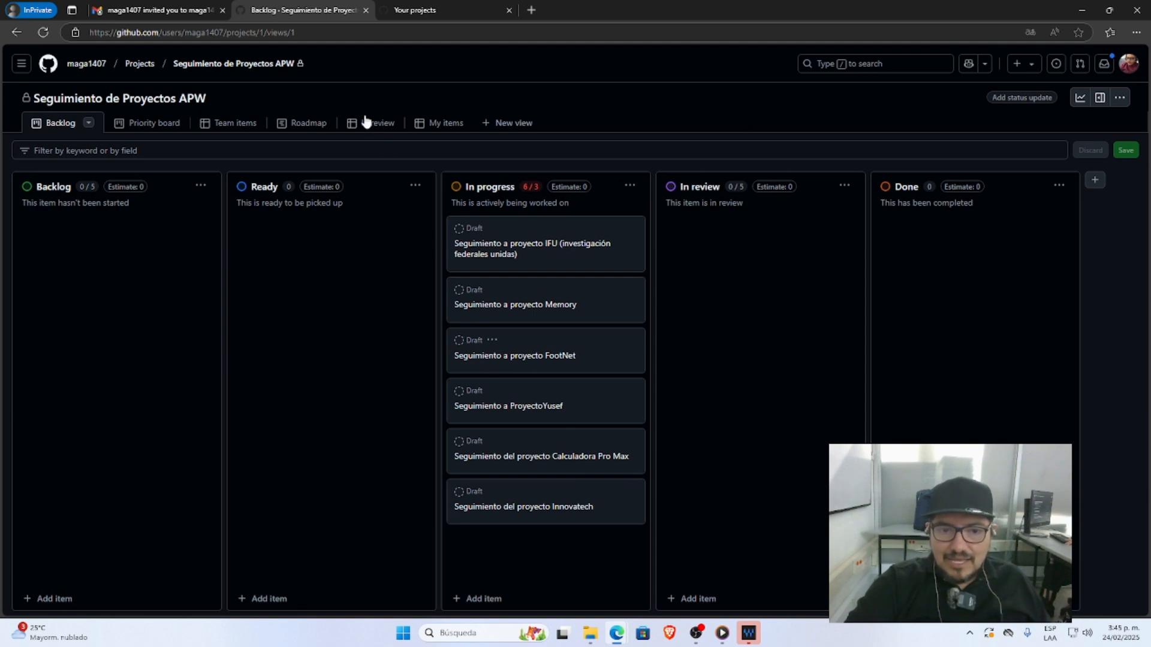
pyautogui.click(133, 124)
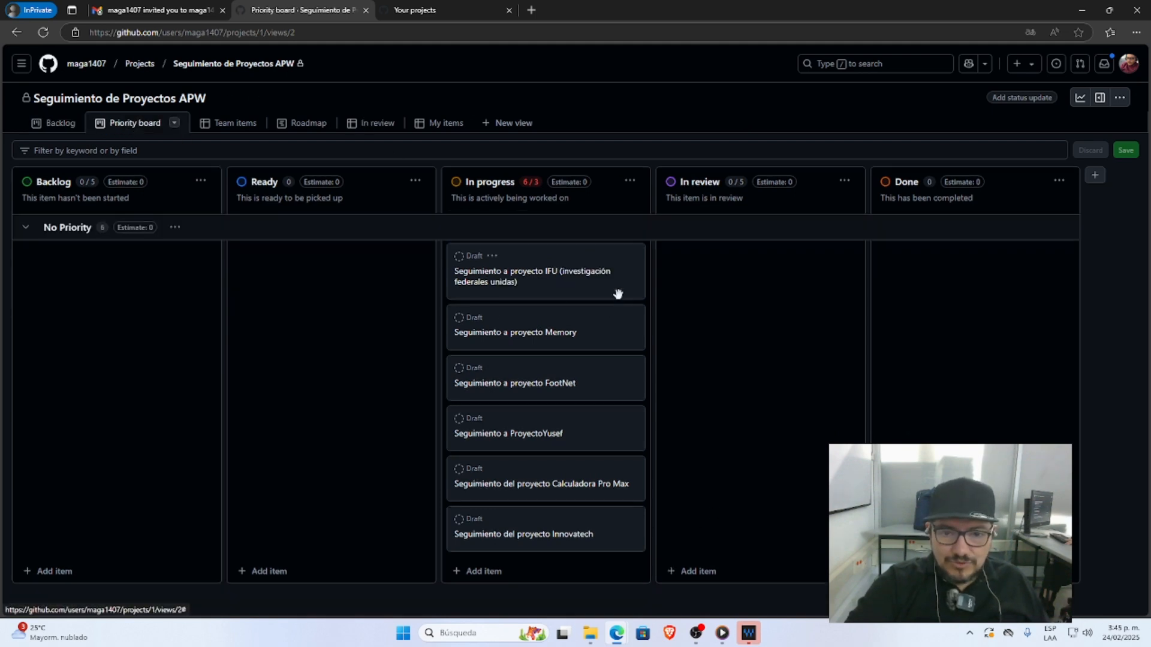
pyautogui.click(250, 123)
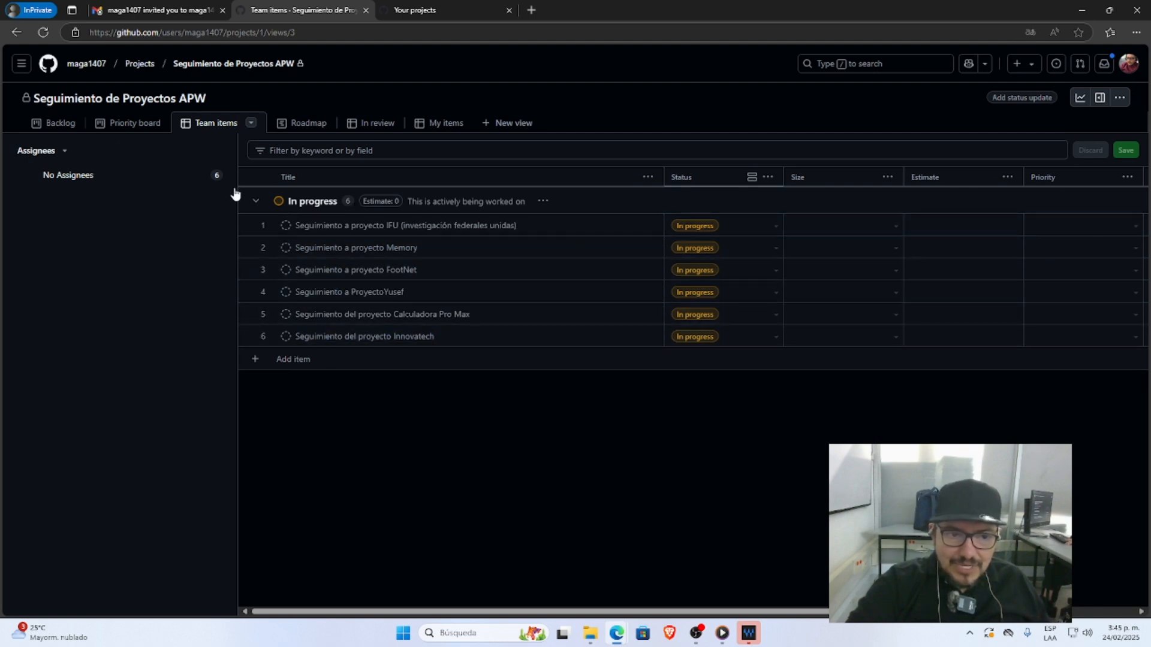
pyautogui.click(60, 123)
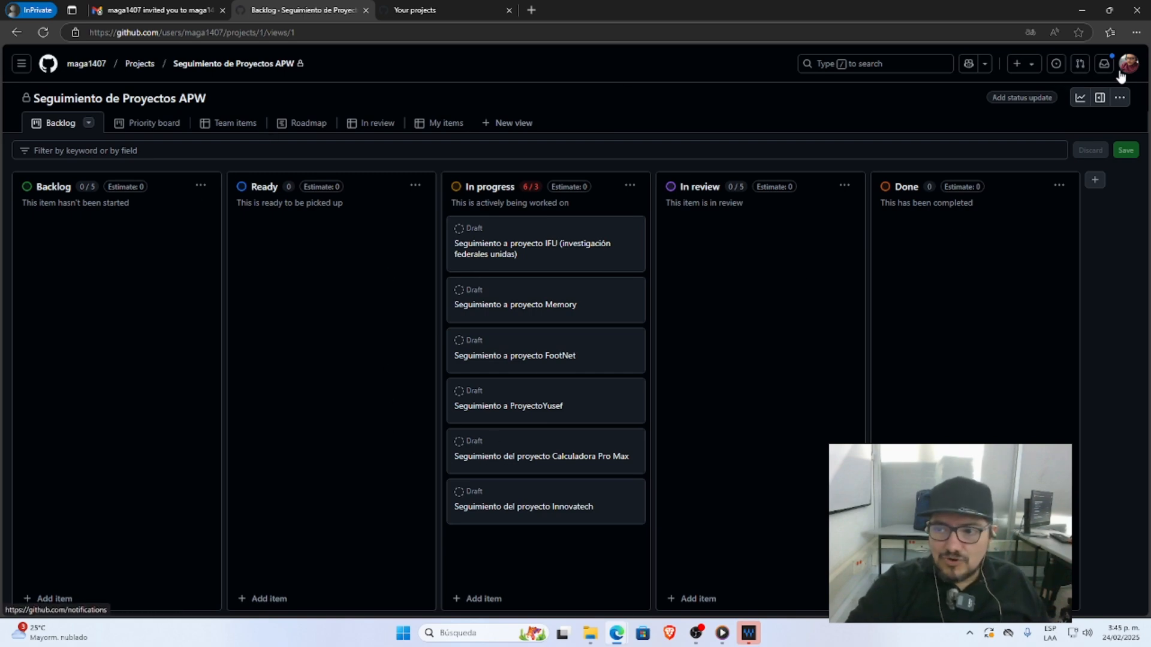
# Start a new GitHub repository and name it "proyectoPruebaSCRUMPlan"
pyautogui.click(1027, 63)
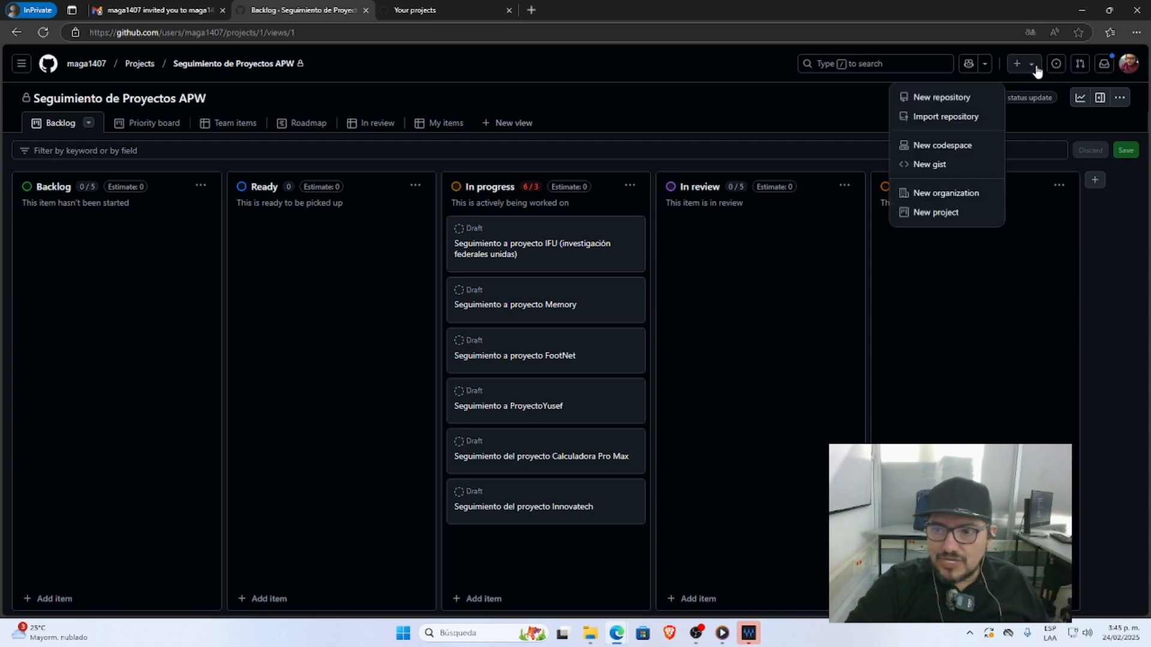
pyautogui.click(990, 98)
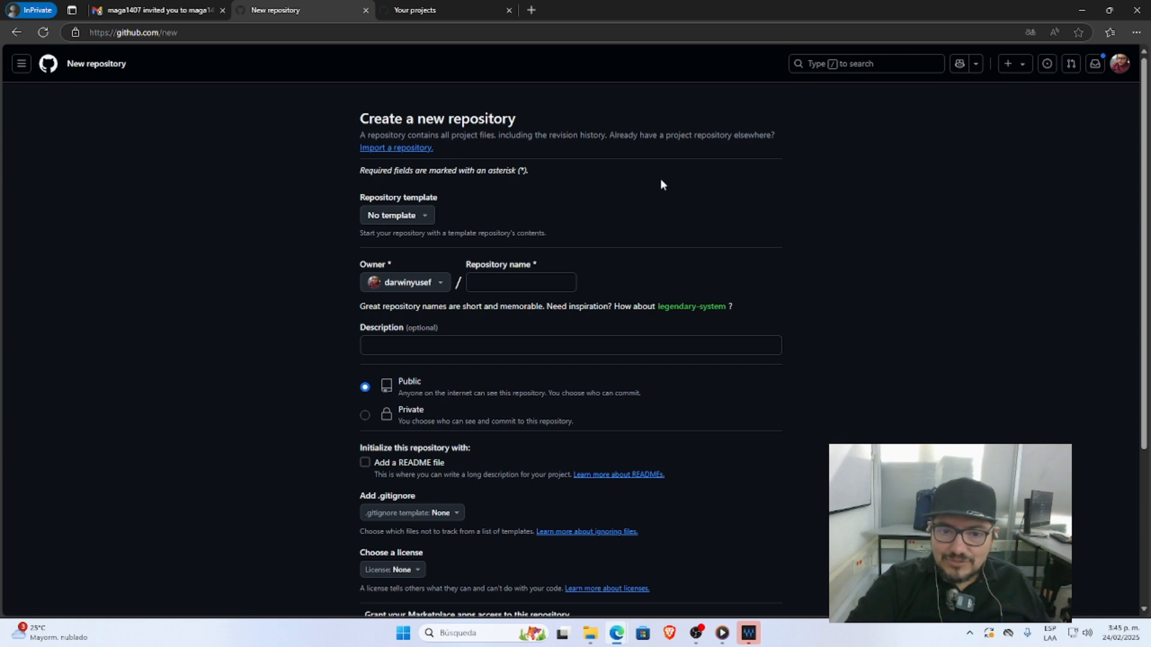
pyautogui.click(526, 281)
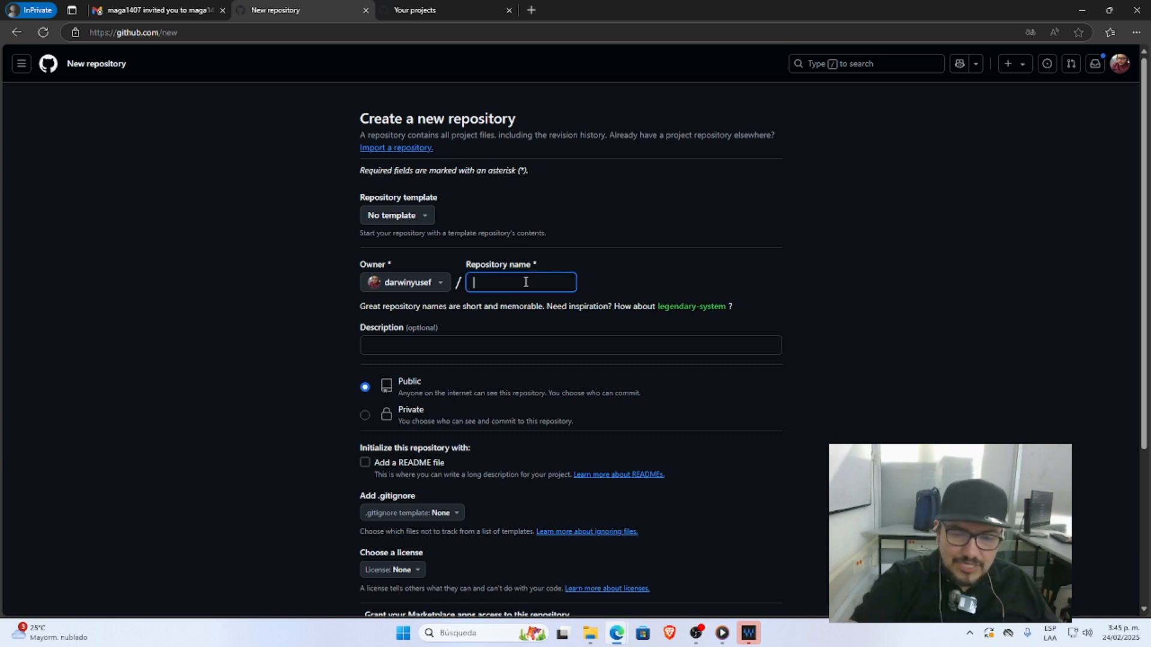
pyautogui.write('propu')
pyautogui.press('BackSpace')
pyautogui.press('BackSpace')
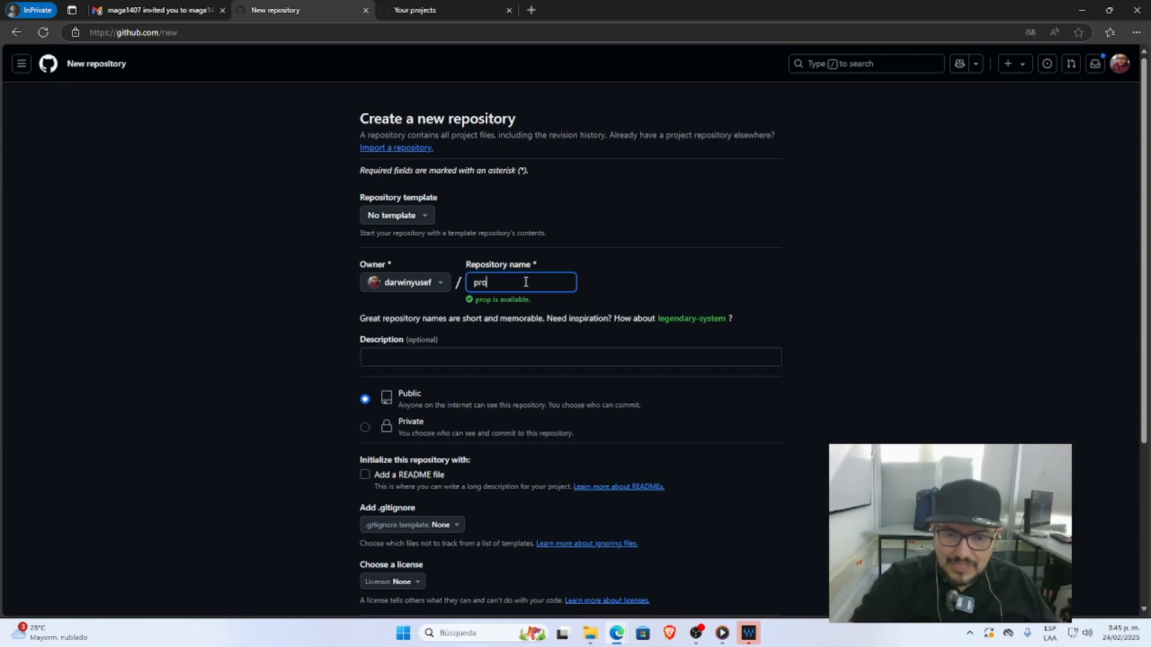
pyautogui.write('yectoPrueba')
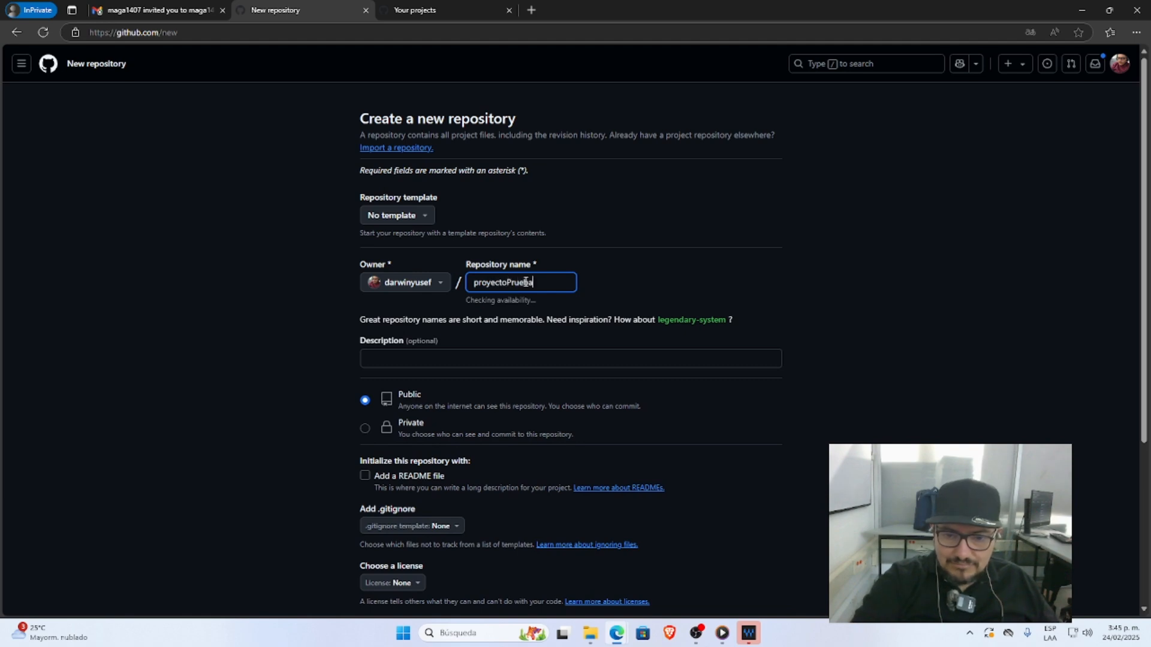
pyautogui.write('SCRUM')
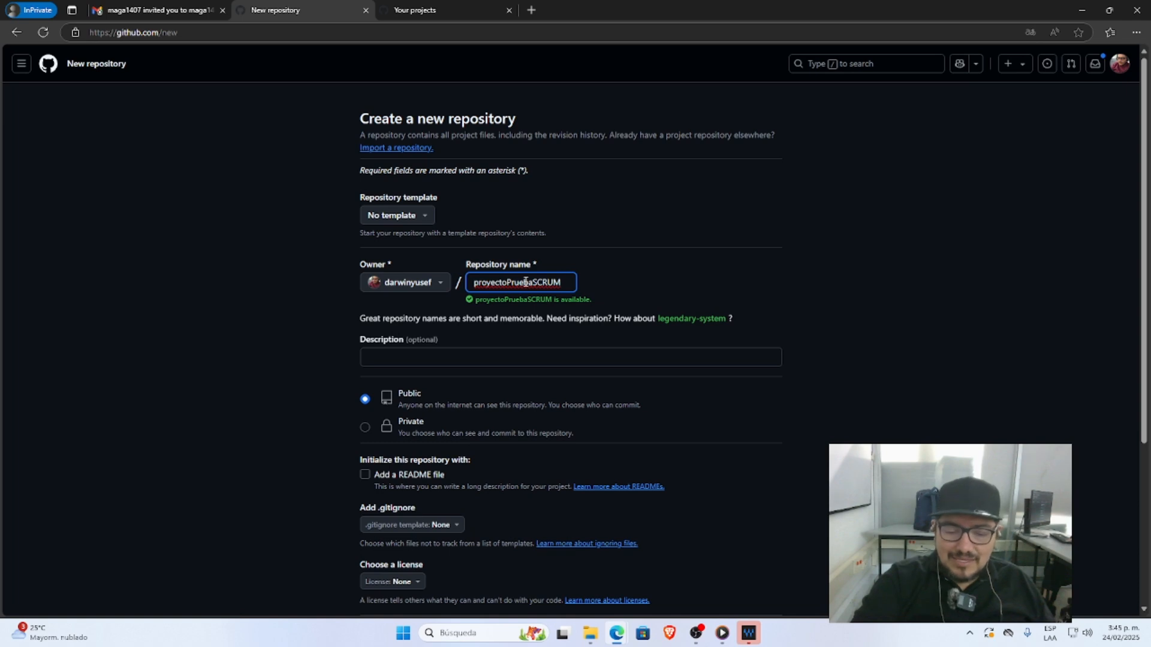
pyautogui.write('Plan')
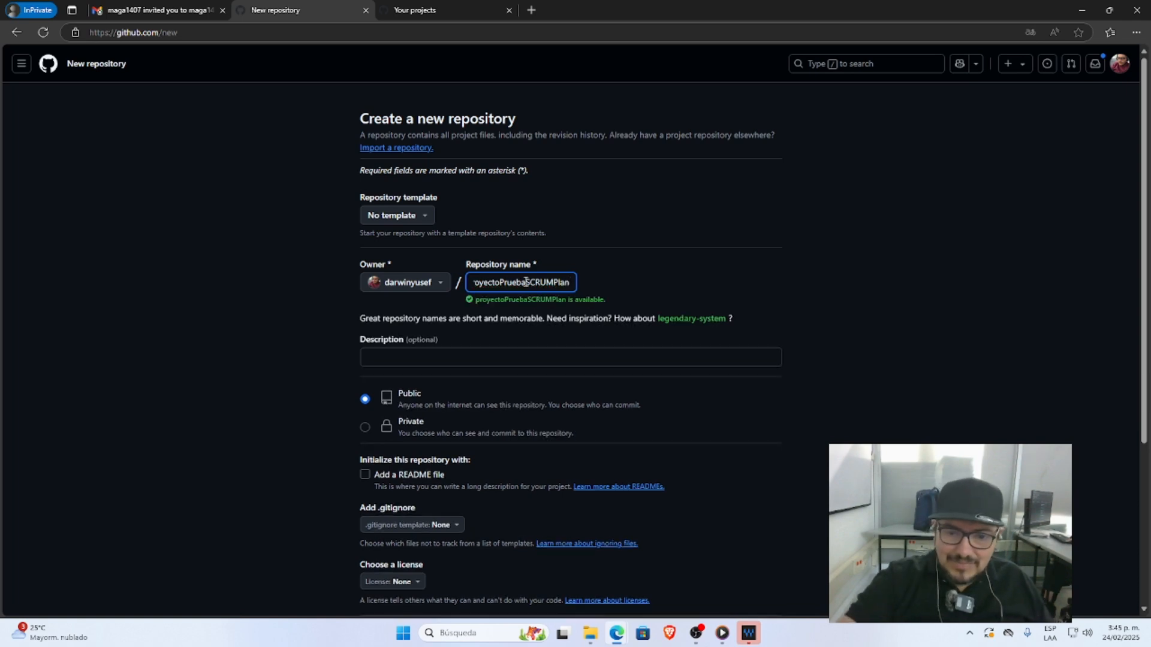
# Reuse the repository name as its description, spaced out as "proyecto Prueba SCRUM Plan"
pyautogui.hotkey('ctrl', 'a')
pyautogui.hotkey('ctrl', 'c')
pyautogui.click(476, 359)
pyautogui.hotkey('ctrl', 'v')
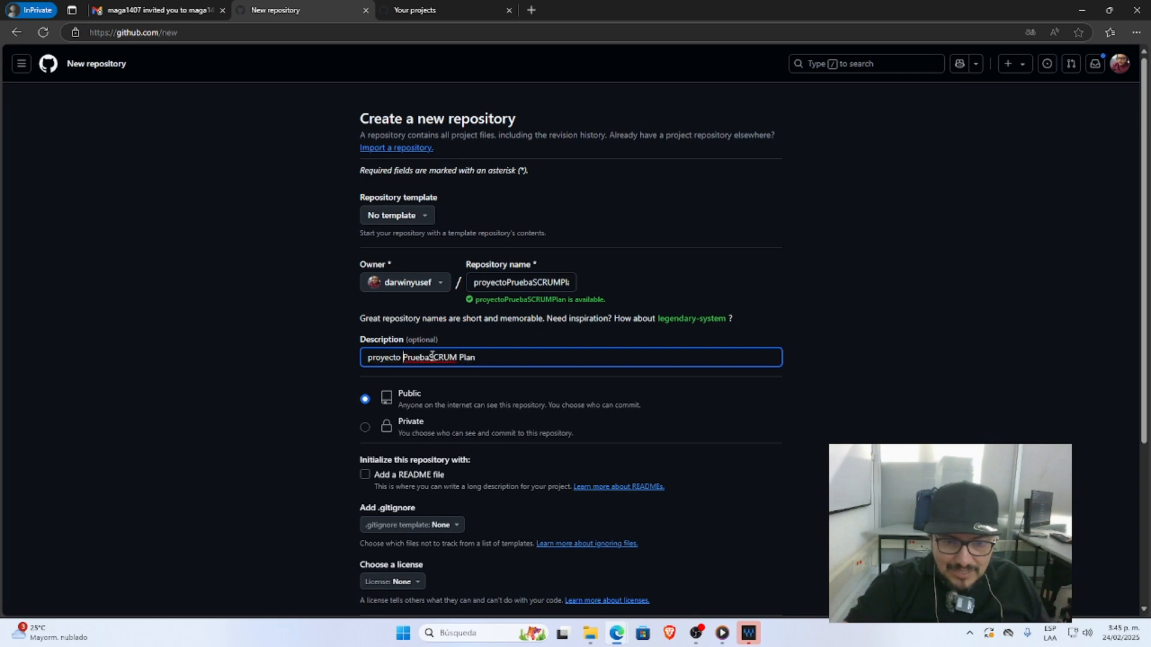
# Include a README file and create the public repository
pyautogui.scroll(-3, 428, 405)
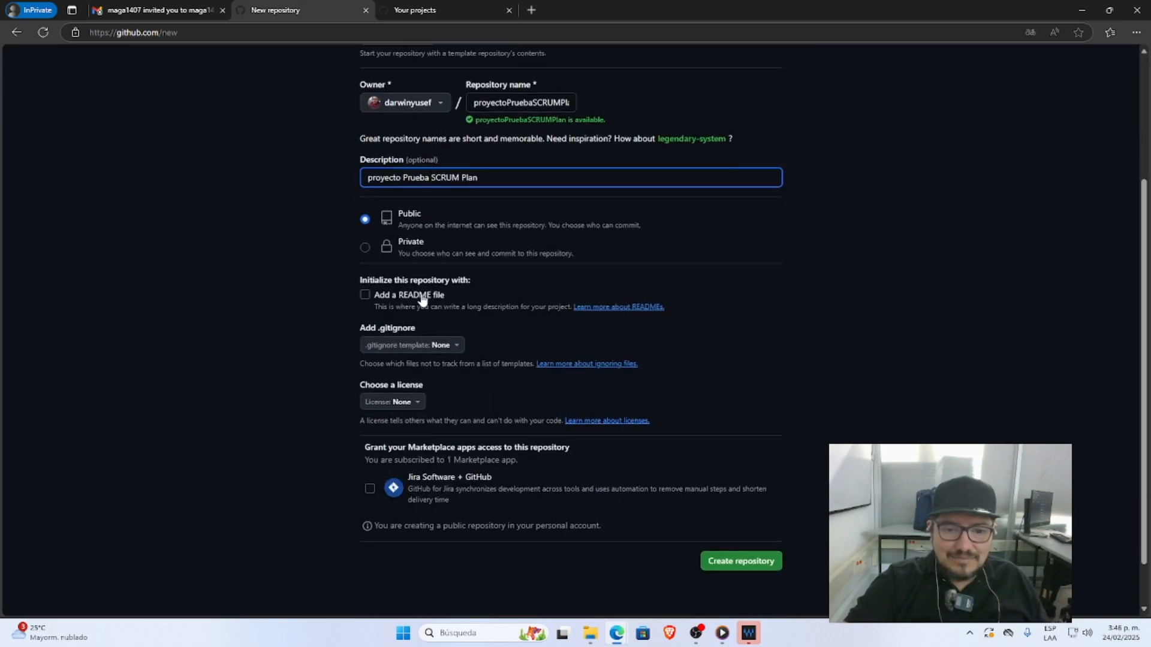
pyautogui.click(423, 297)
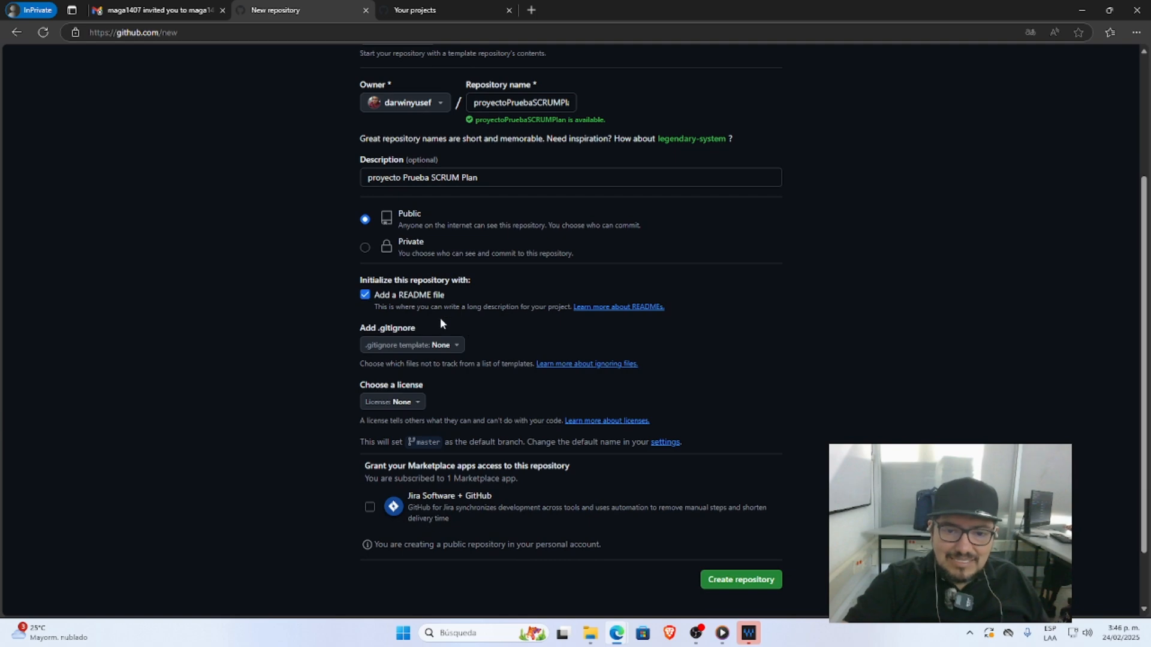
pyautogui.click(725, 581)
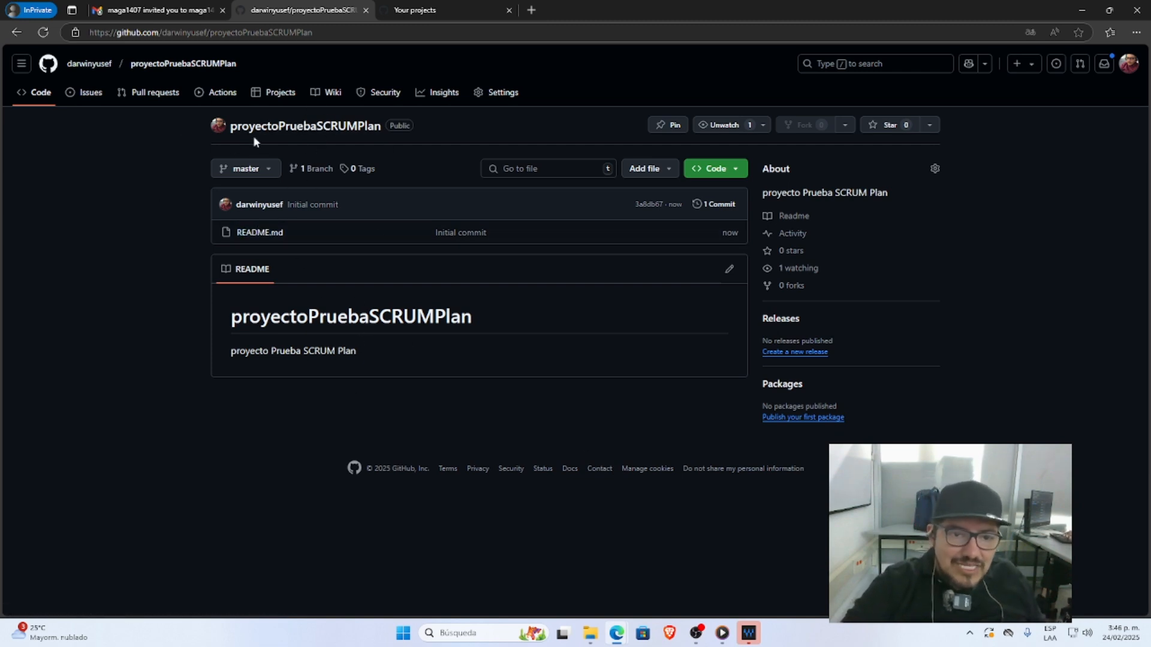
# Start a new project from the repository's projects page and examine the featured project templates
pyautogui.click(277, 96)
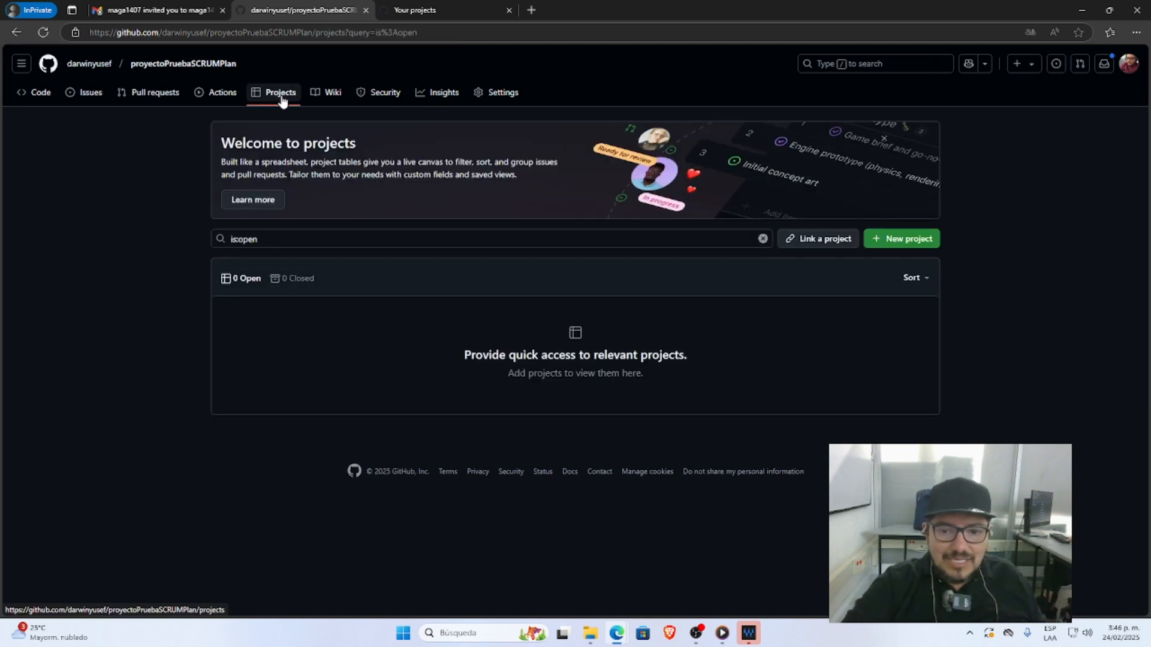
pyautogui.click(905, 245)
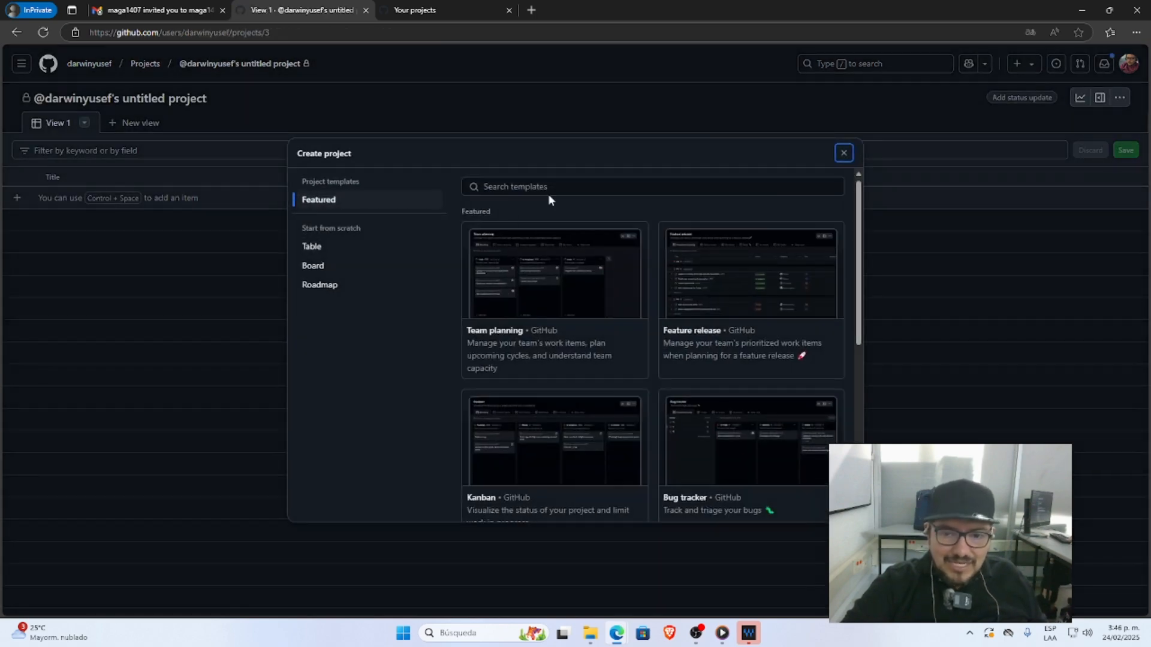
pyautogui.scroll(-7, 606, 296)
pyautogui.scroll(7, 612, 329)
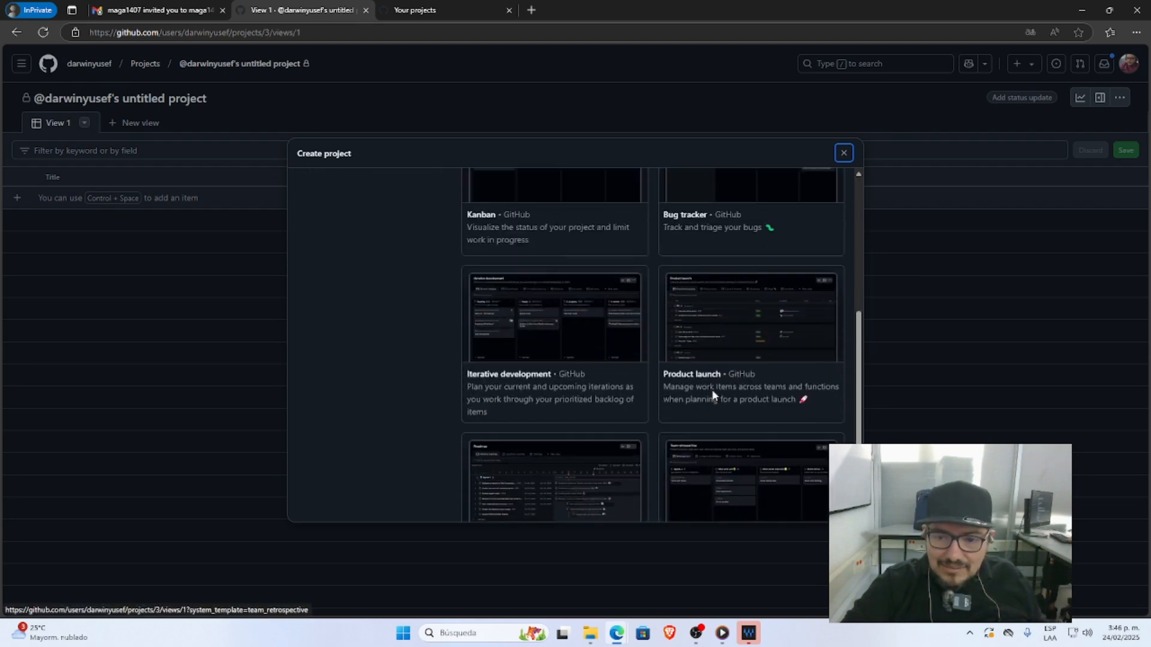
pyautogui.scroll(-3, 606, 336)
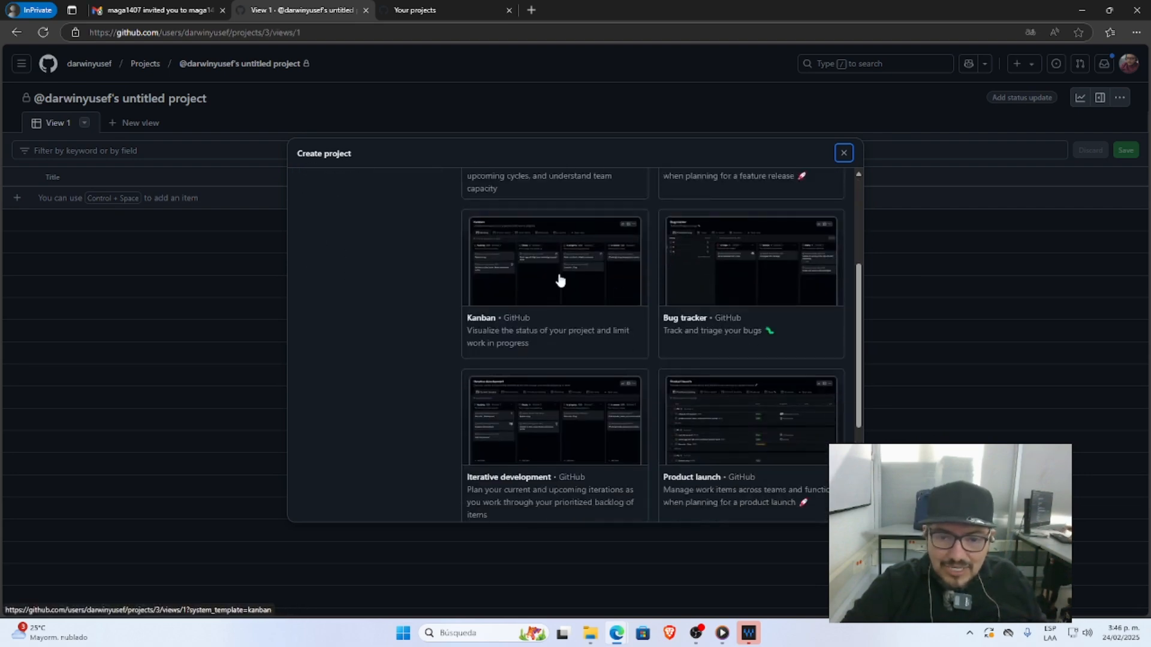
pyautogui.scroll(-3, 546, 321)
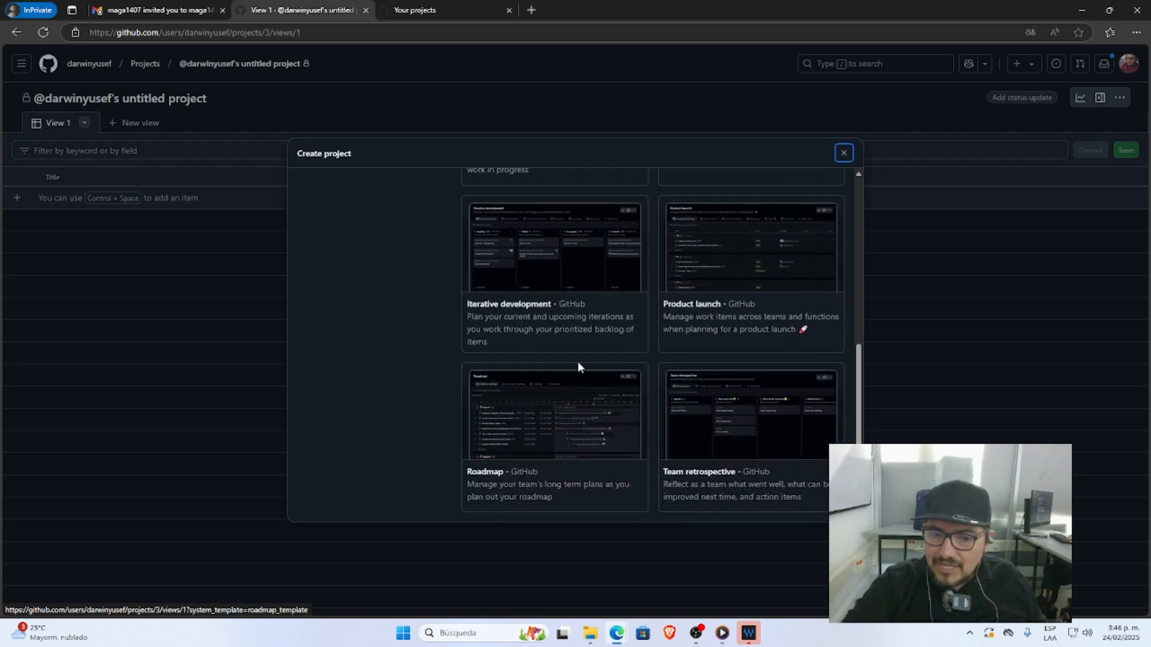
pyautogui.scroll(6, 578, 361)
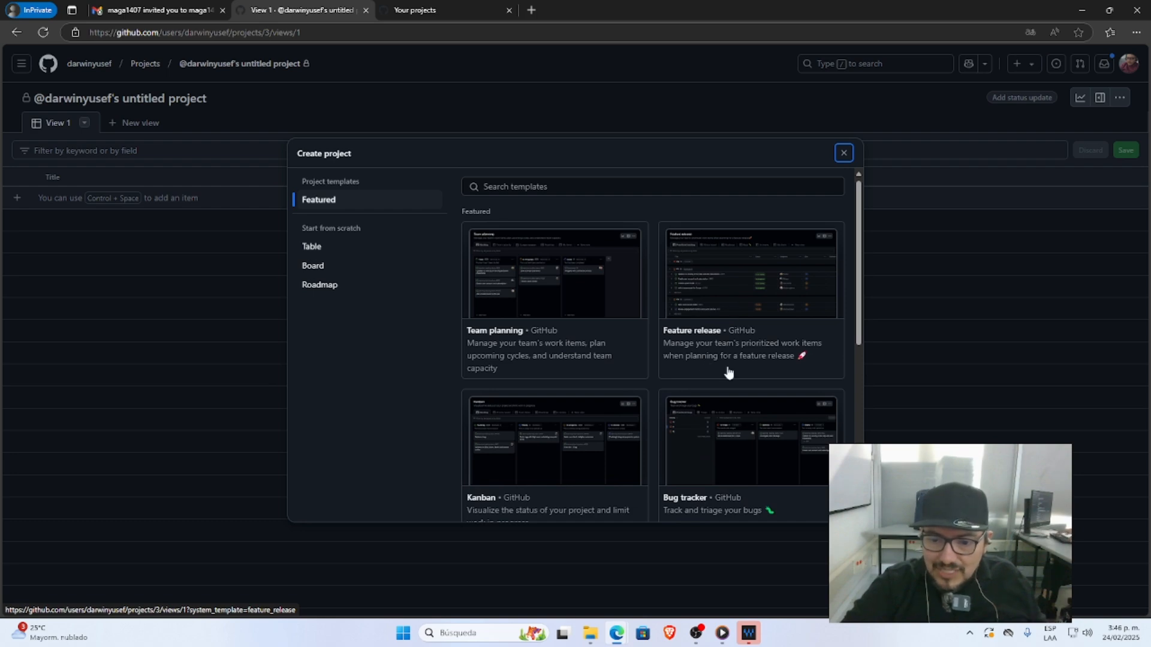
pyautogui.scroll(-3, 728, 373)
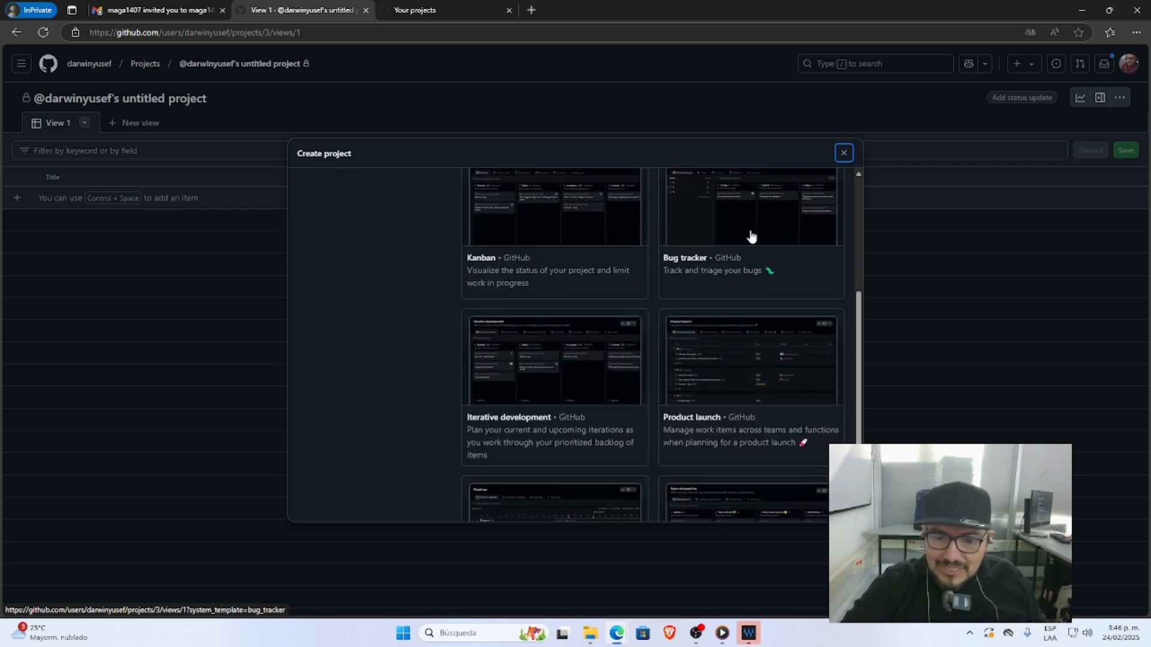
pyautogui.scroll(-2, 731, 334)
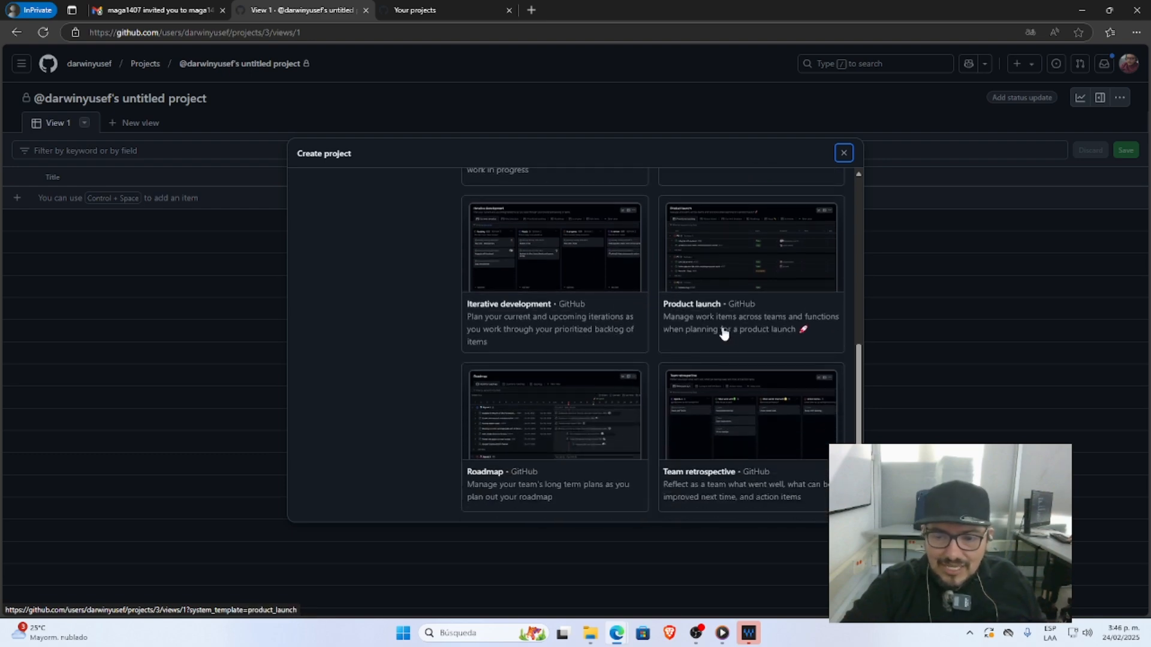
pyautogui.scroll(6, 724, 334)
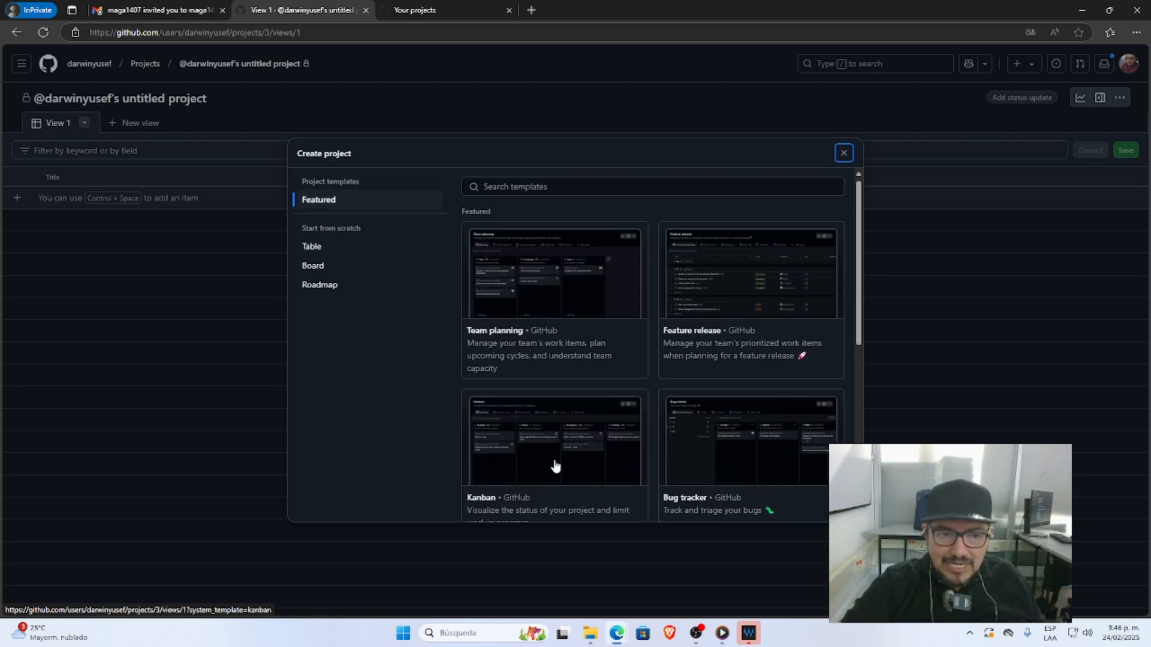
# Preview the from-scratch Table layout, then dismiss the project creation dialog and the first-item hint
pyautogui.click(324, 247)
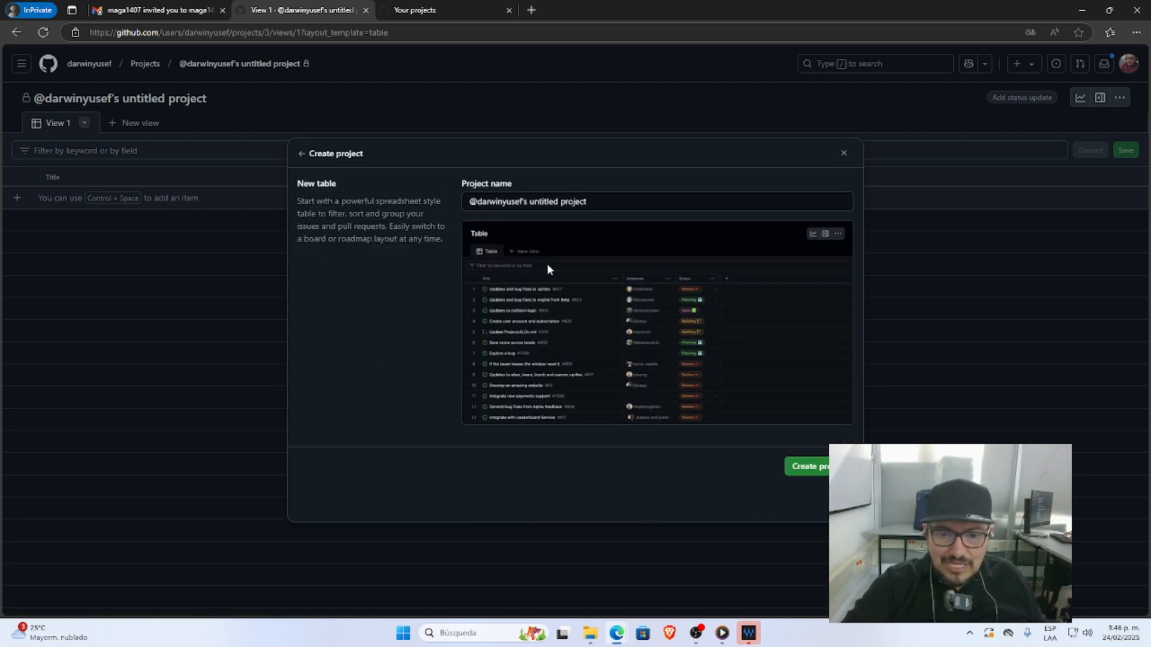
pyautogui.click(844, 153)
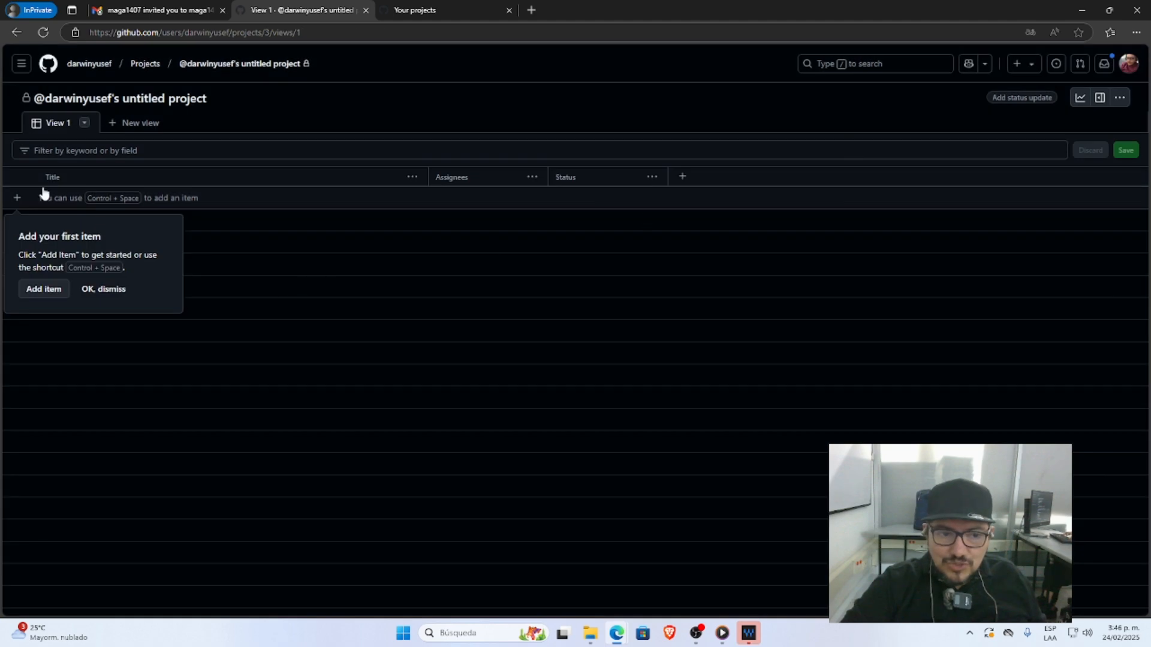
pyautogui.click(115, 297)
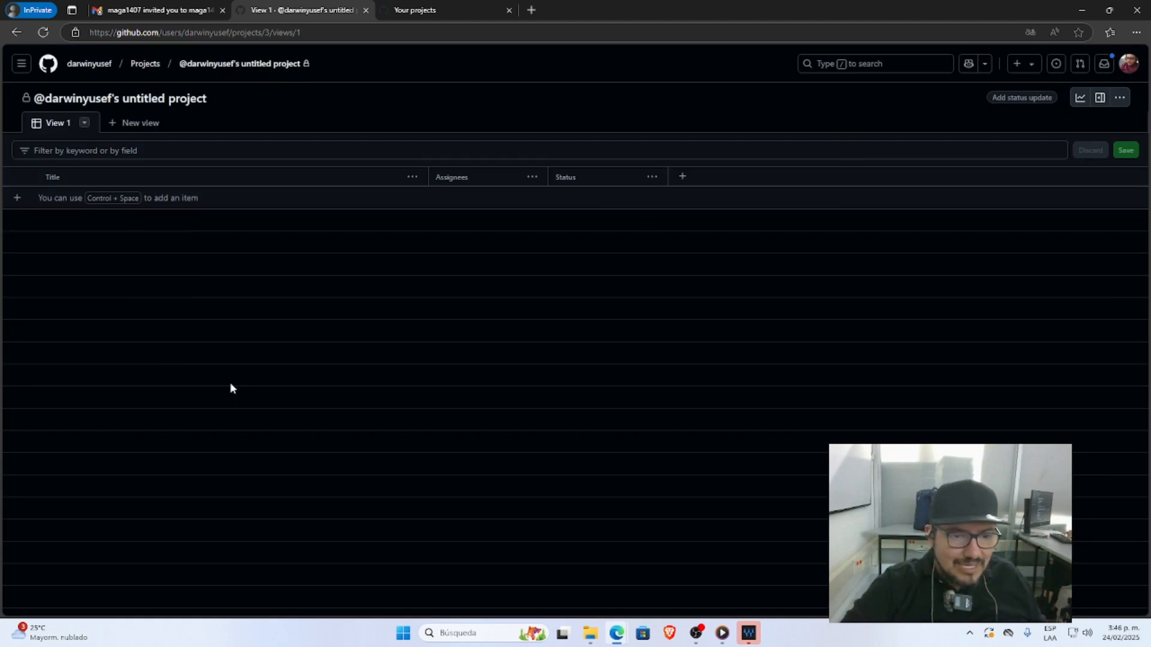
# Return to the repository's project list and view the options available for the untitled project
pyautogui.click(16, 34)
pyautogui.click(16, 35)
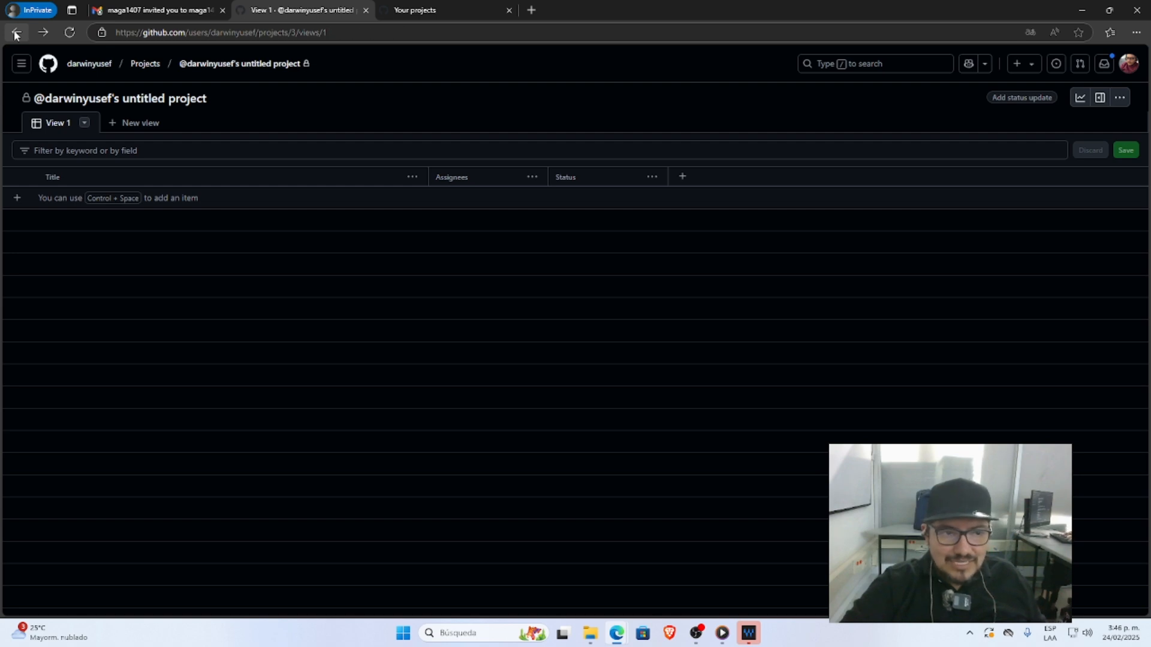
pyautogui.click(16, 35)
pyautogui.click(16, 34)
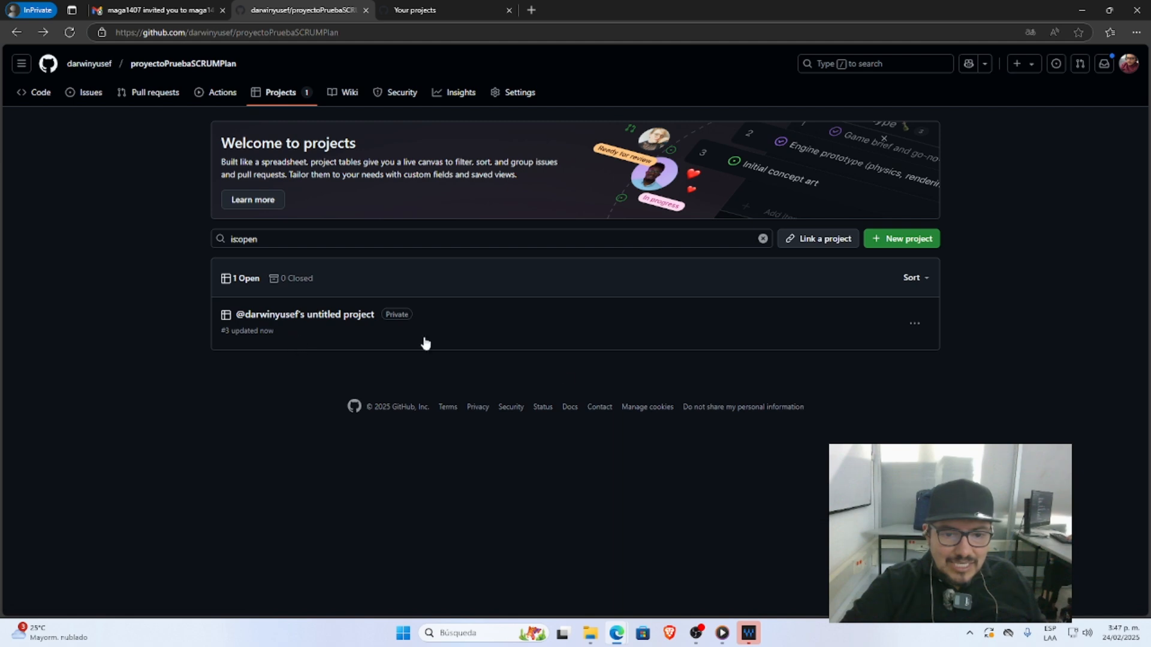
pyautogui.click(917, 324)
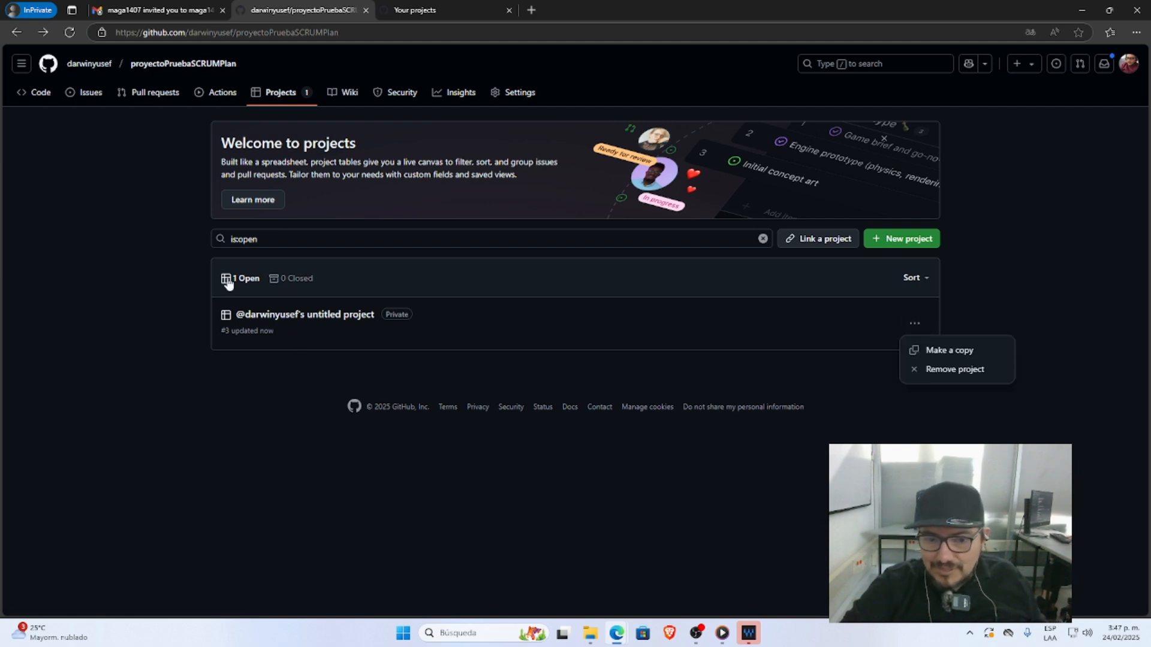
# Open the untitled project's settings and permanently delete the project, entering its name as confirmation
pyautogui.click(291, 320)
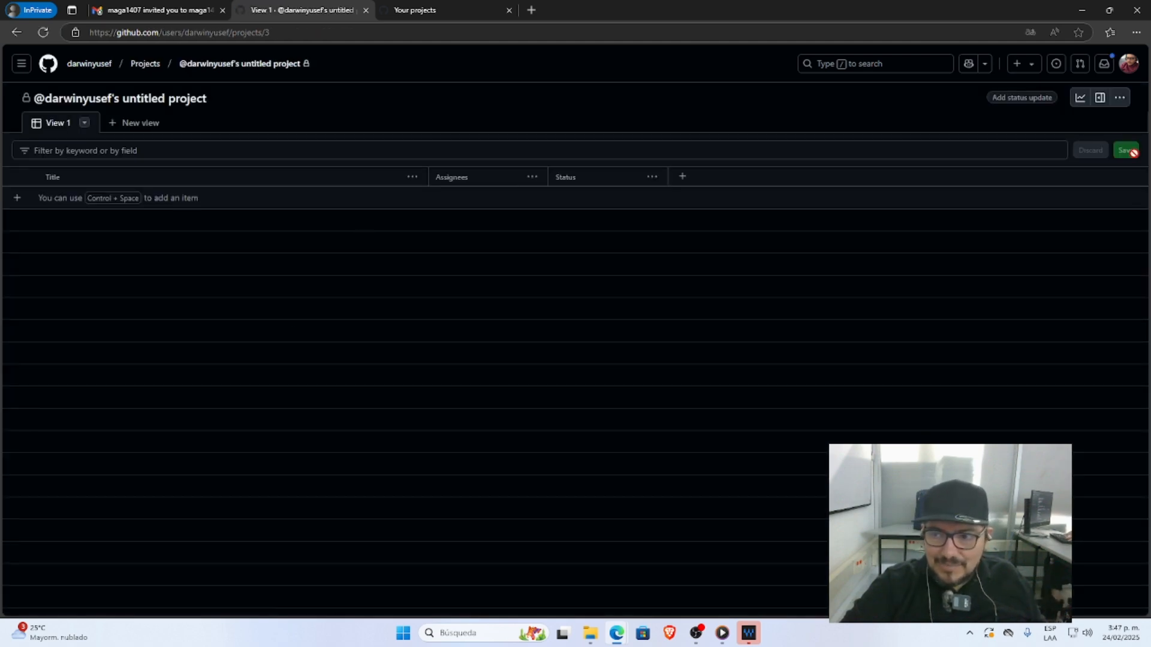
pyautogui.click(1113, 101)
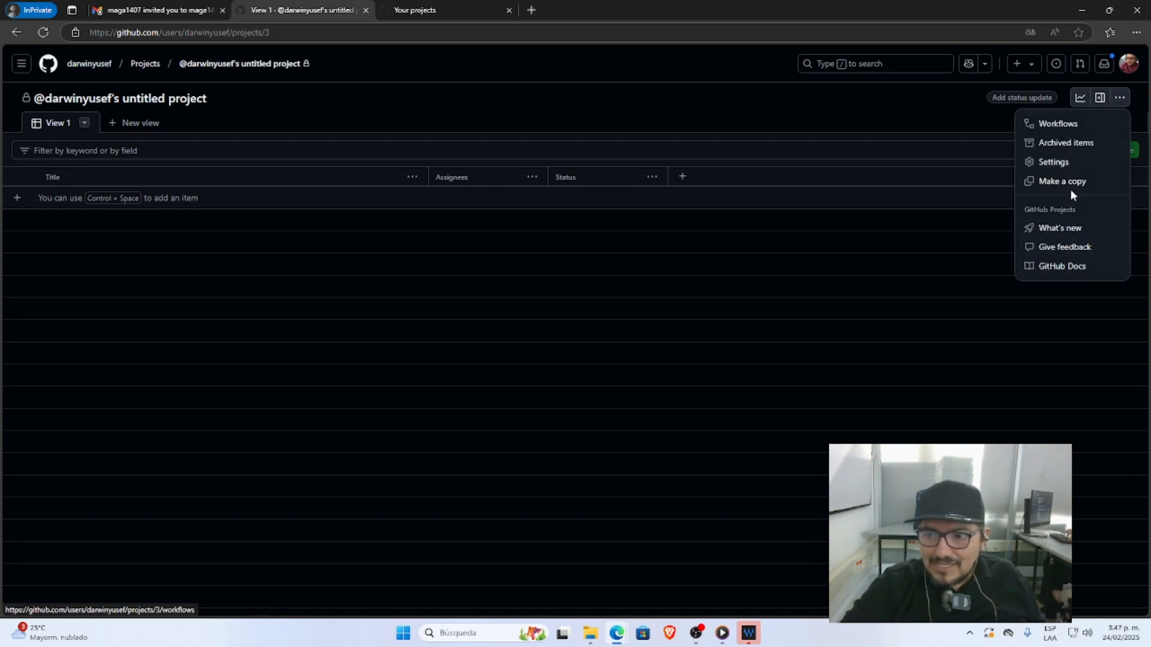
pyautogui.click(1063, 166)
pyautogui.scroll(-3, 624, 384)
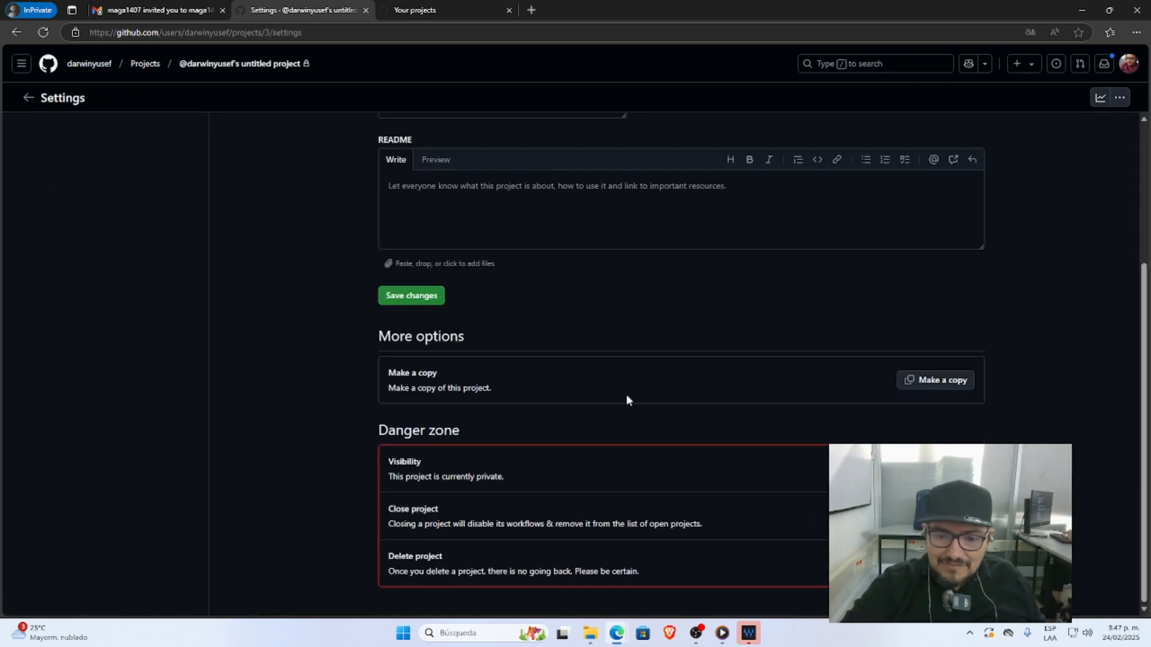
pyautogui.click(930, 564)
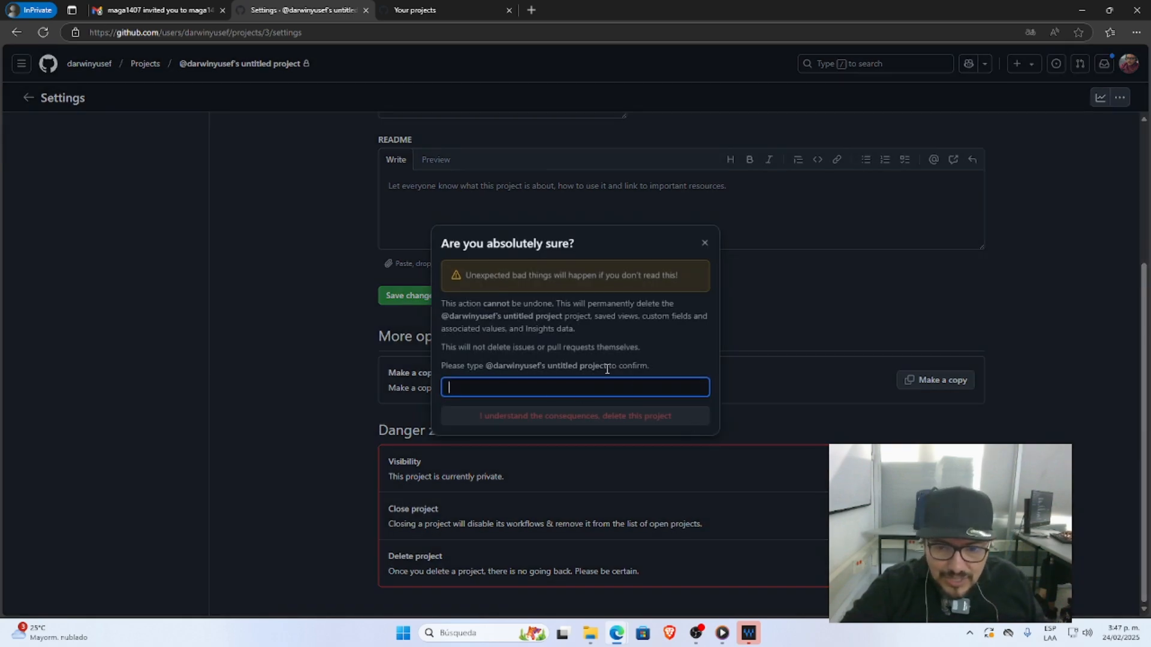
pyautogui.moveTo(607, 368); pyautogui.dragTo(488, 365)
pyautogui.click(485, 385)
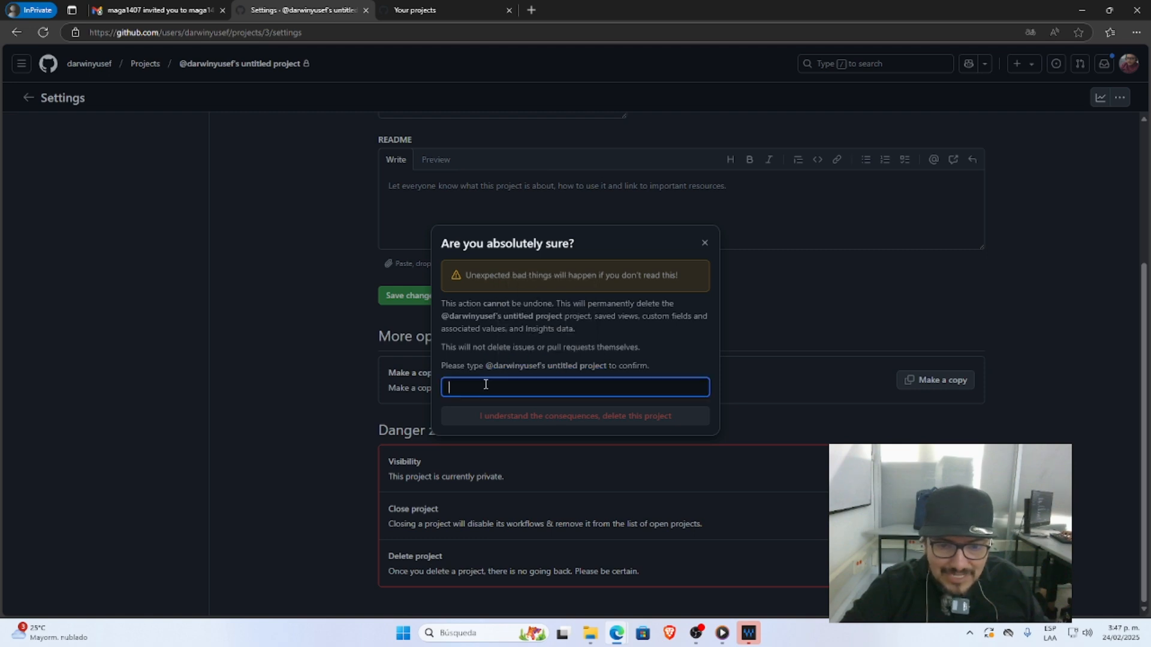
pyautogui.hotkey('ctrl', 'v')
pyautogui.click(568, 414)
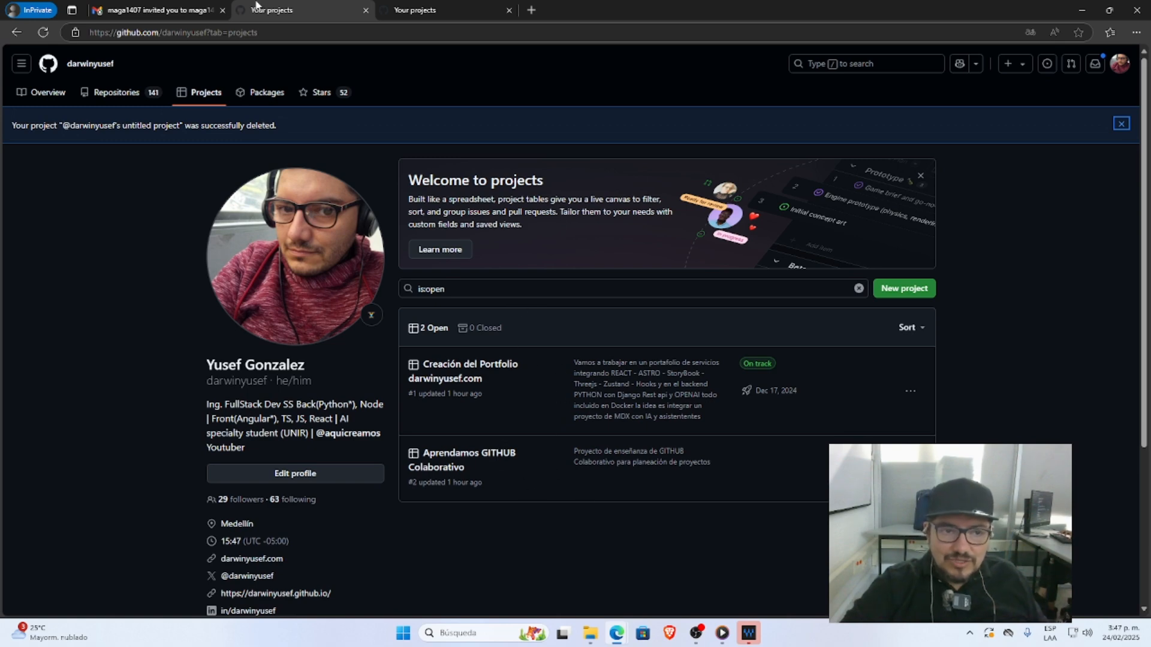
# Open the SeguimientoProyectosAPW repository from its Gmail collaboration invitation and view the repository's projects
pyautogui.click(159, 12)
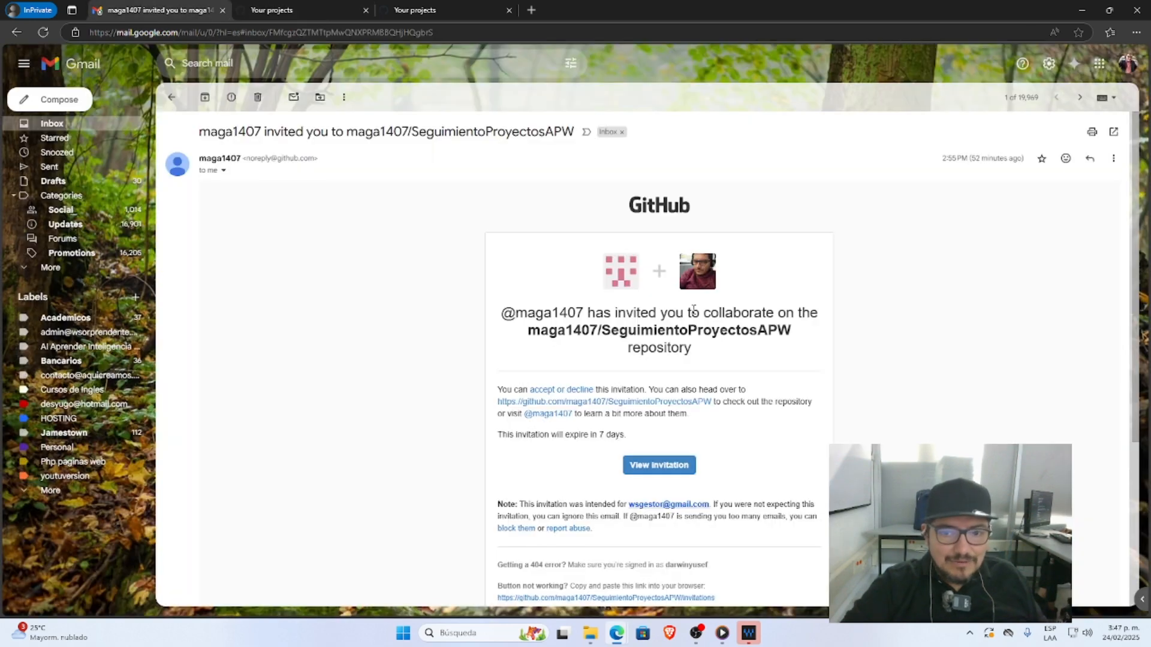
pyautogui.click(671, 466)
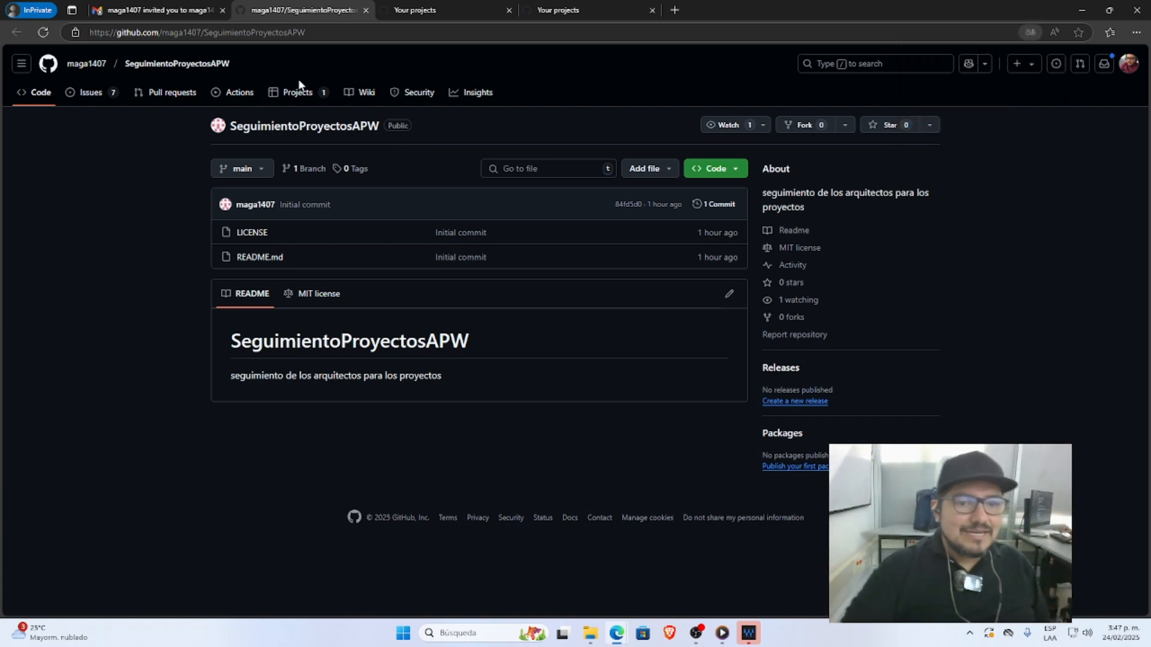
pyautogui.click(303, 94)
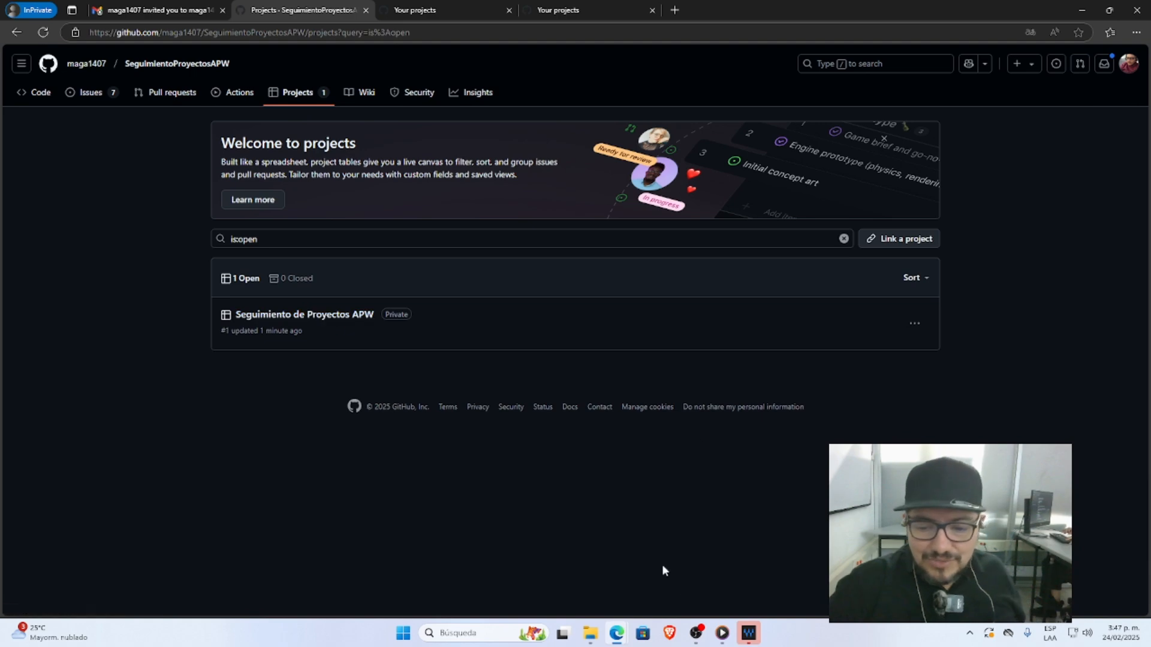
# Switch to the Excalidraw board and insert a red heart emoji before "Definir un Repositorio" in the numbered list
pyautogui.moveTo(616, 633)
pyautogui.click(560, 578)
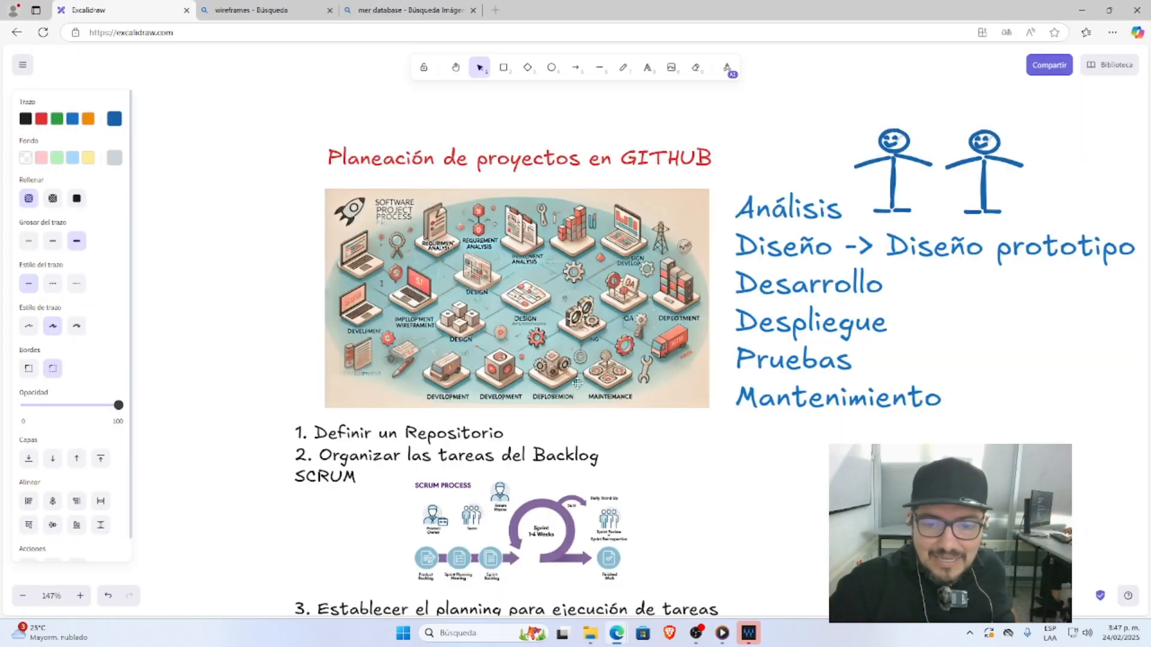
pyautogui.scroll(-4, 552, 376)
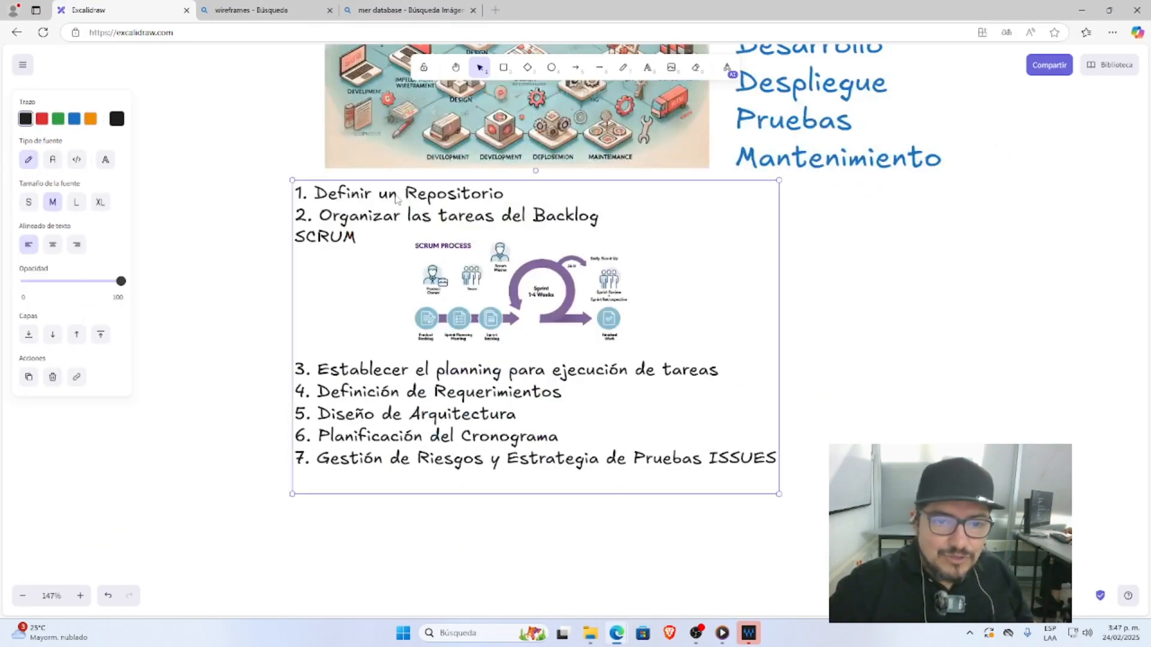
pyautogui.doubleClick(418, 210)
pyautogui.click(319, 195)
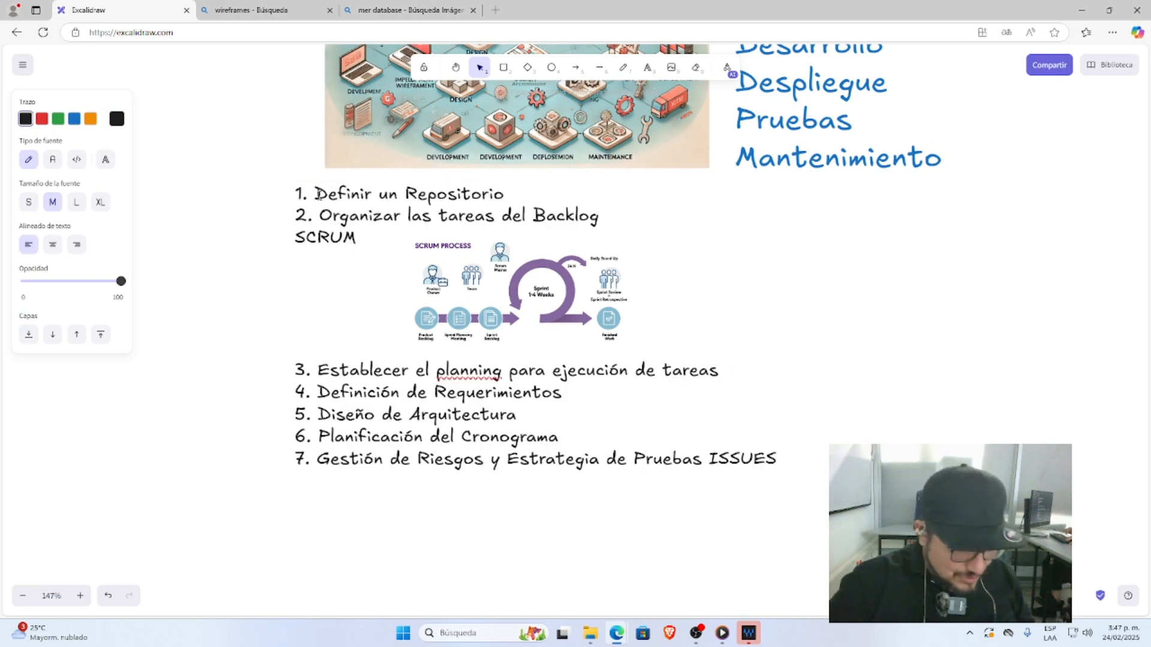
pyautogui.press('super+period')
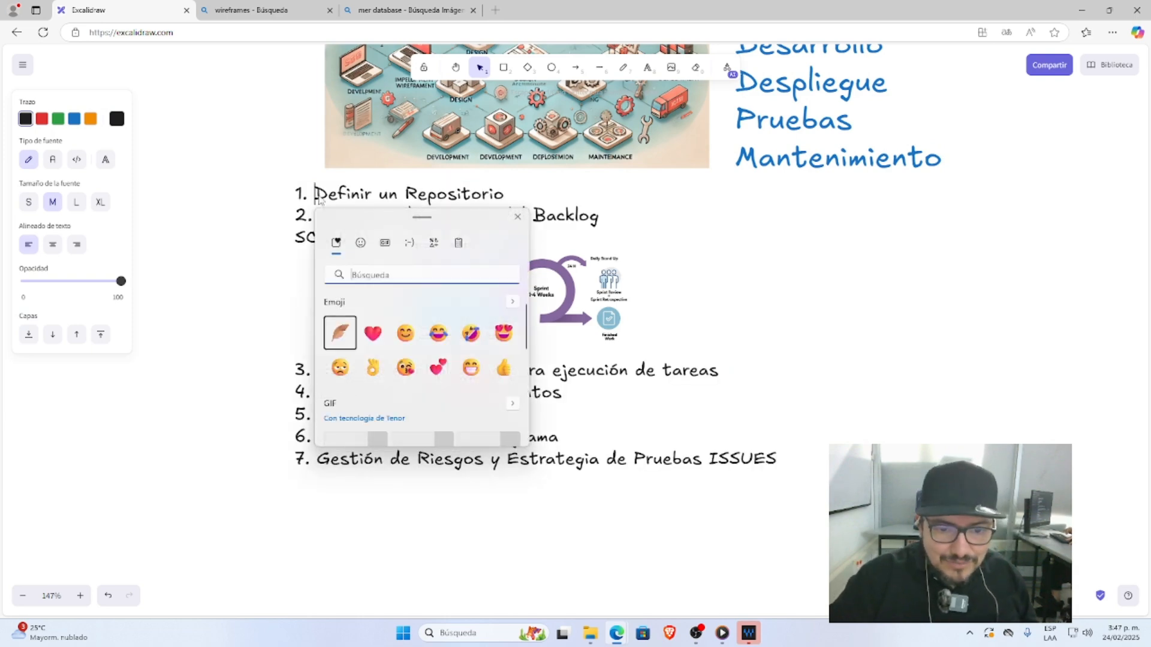
pyautogui.click(372, 333)
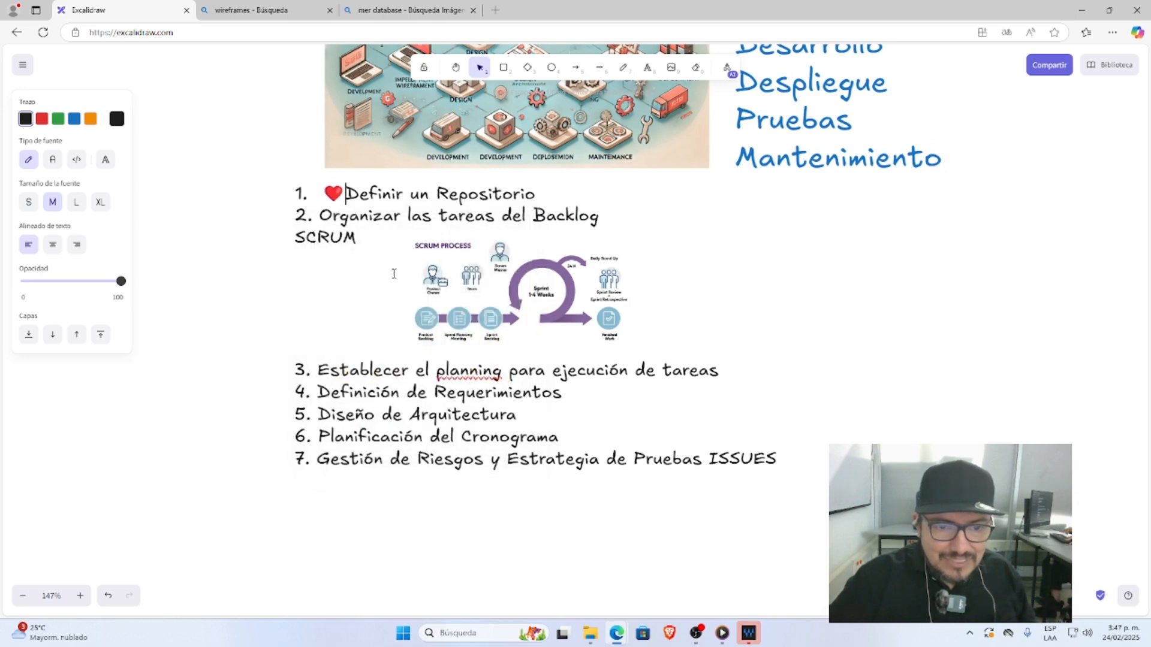
# Copy the heart emoji to the start of list item 2, "Organizar las tareas del Backlog", and finish editing the text
pyautogui.moveTo(352, 194); pyautogui.dragTo(330, 197)
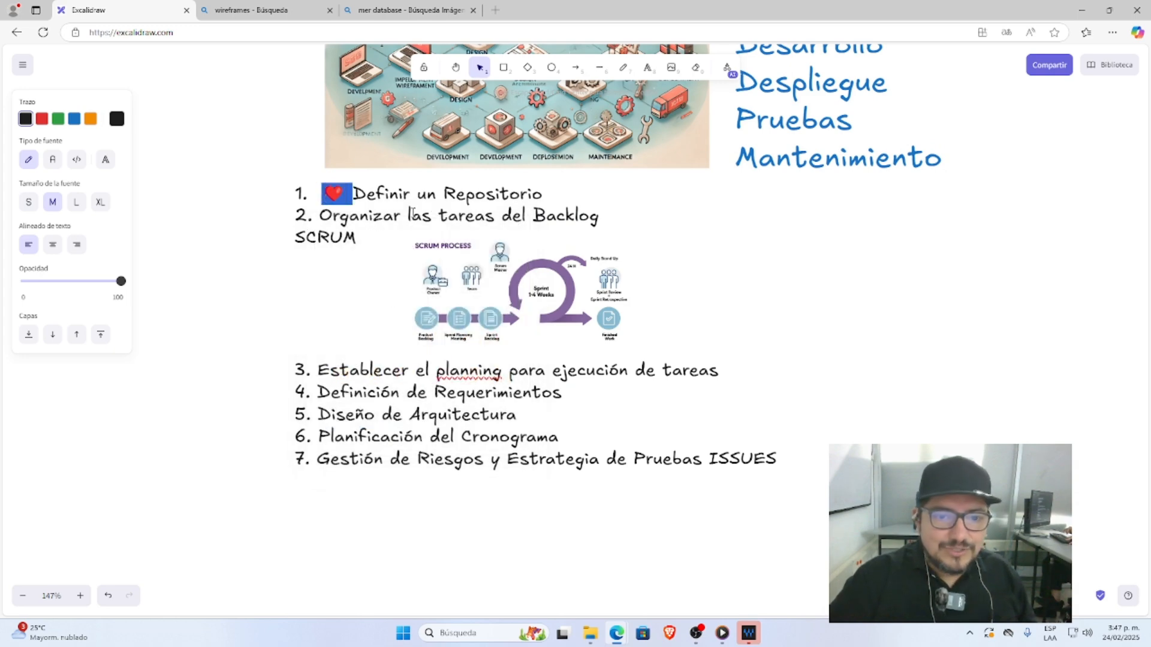
pyautogui.hotkey('ctrl', 'c')
pyautogui.click(327, 219)
pyautogui.hotkey('ctrl', 'v')
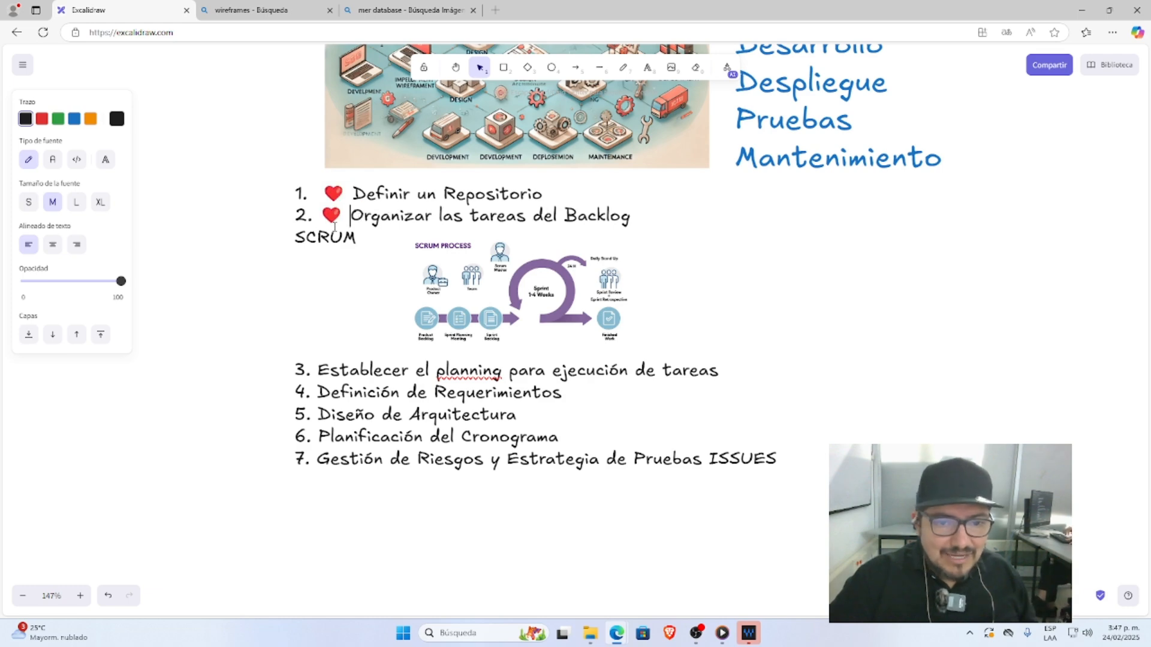
pyautogui.click(860, 233)
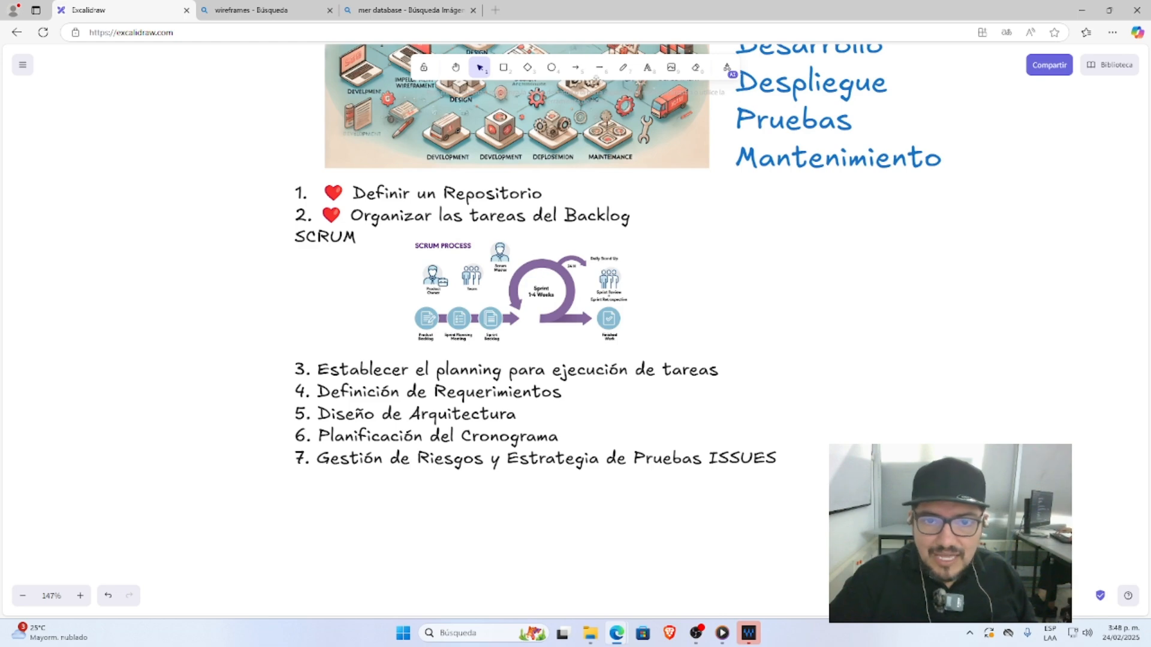
# Draw a tall rounded rectangle beside the numbered list, with a small rounded square inside its upper-left corner
pyautogui.click(503, 67)
pyautogui.moveTo(805, 202); pyautogui.dragTo(1000, 474)
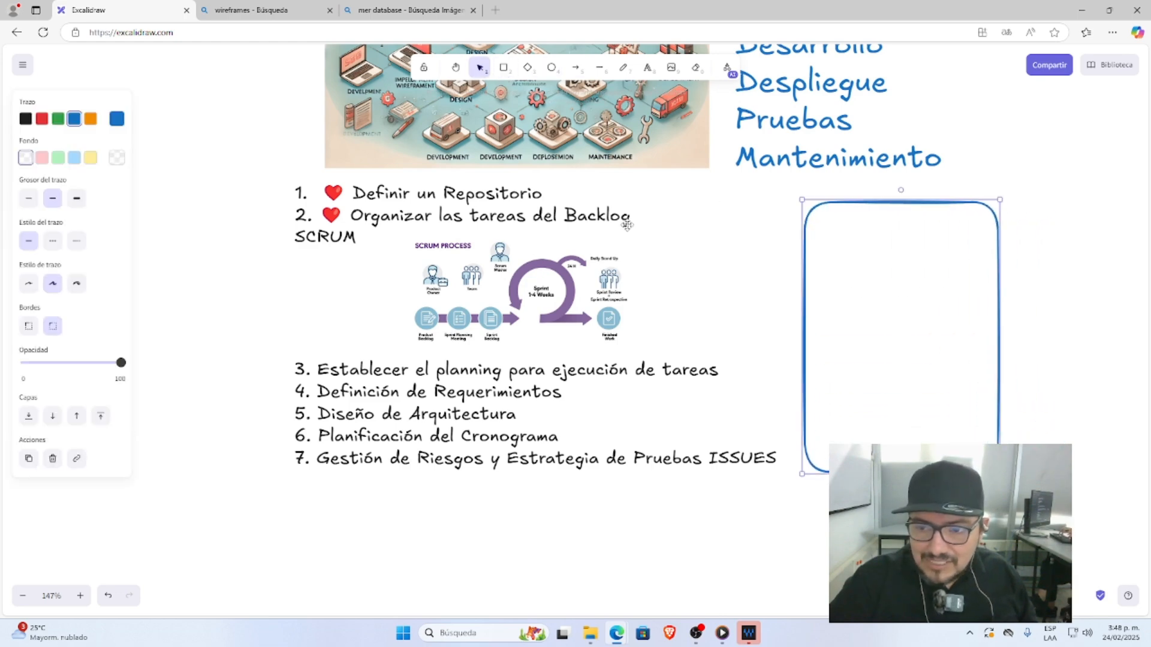
pyautogui.click(504, 67)
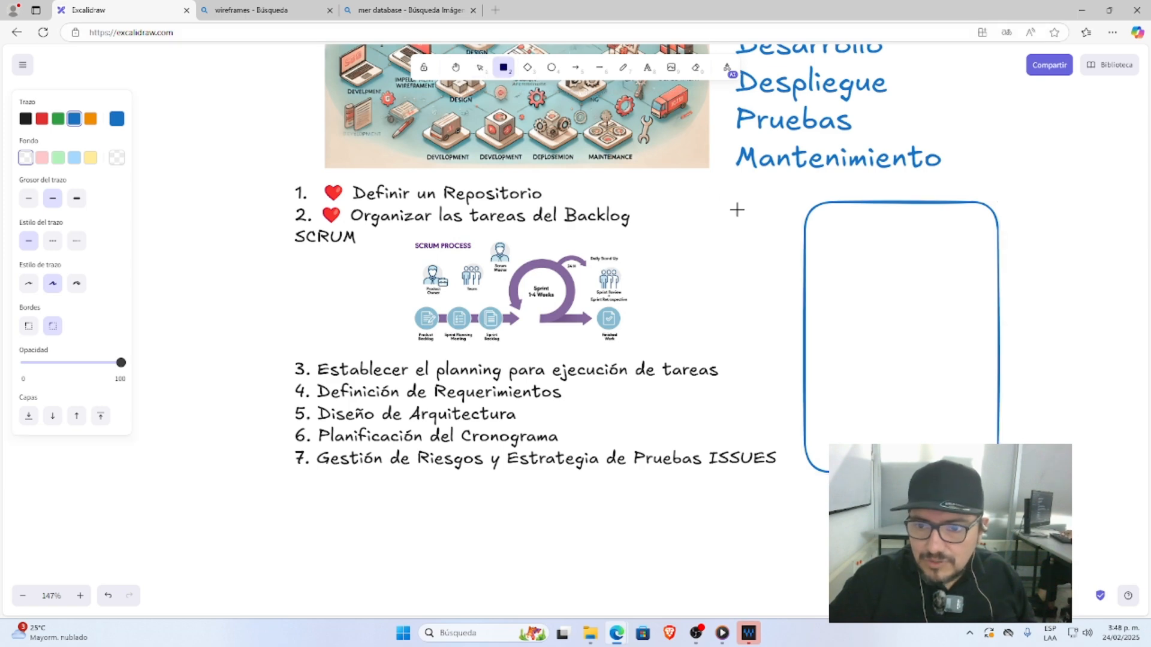
pyautogui.moveTo(821, 228); pyautogui.dragTo(899, 311)
pyautogui.click(870, 272)
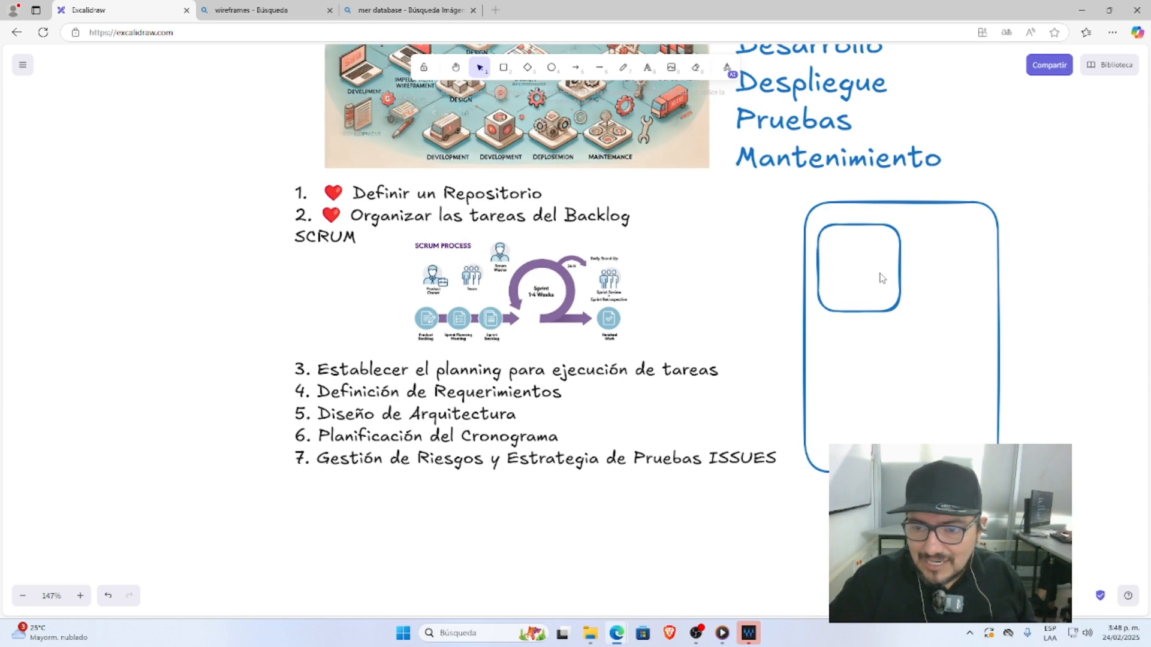
pyautogui.click(903, 271)
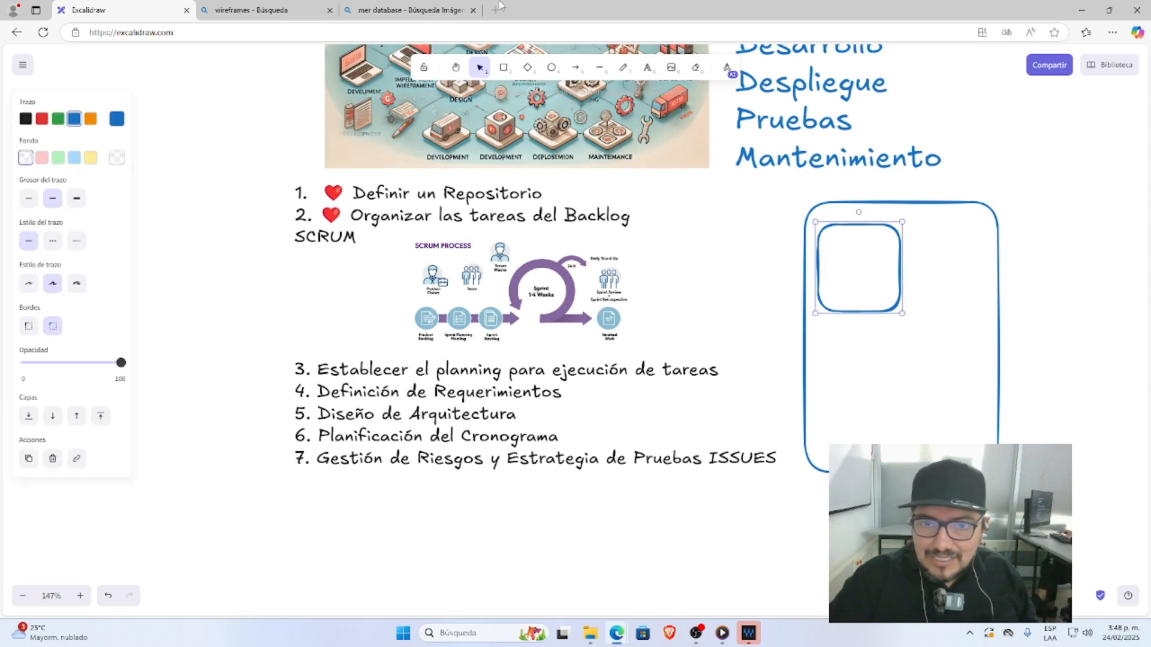
# Draw five short freehand horizontal strokes beside the small square as placeholder text lines, undoing badly drawn attempts
pyautogui.click(623, 68)
pyautogui.moveTo(910, 235); pyautogui.dragTo(988, 243)
pyautogui.hotkey('ctrl', 'z')
pyautogui.moveTo(907, 235)
pyautogui.mouseDown()
pyautogui.moveTo(986, 240)
pyautogui.moveTo(988, 258)
pyautogui.mouseUp()
pyautogui.hotkey('ctrl', 'z')
pyautogui.moveTo(917, 281)
pyautogui.mouseDown()
pyautogui.moveTo(984, 275)
pyautogui.moveTo(994, 299)
pyautogui.mouseUp()
pyautogui.moveTo(913, 308); pyautogui.dragTo(991, 316)
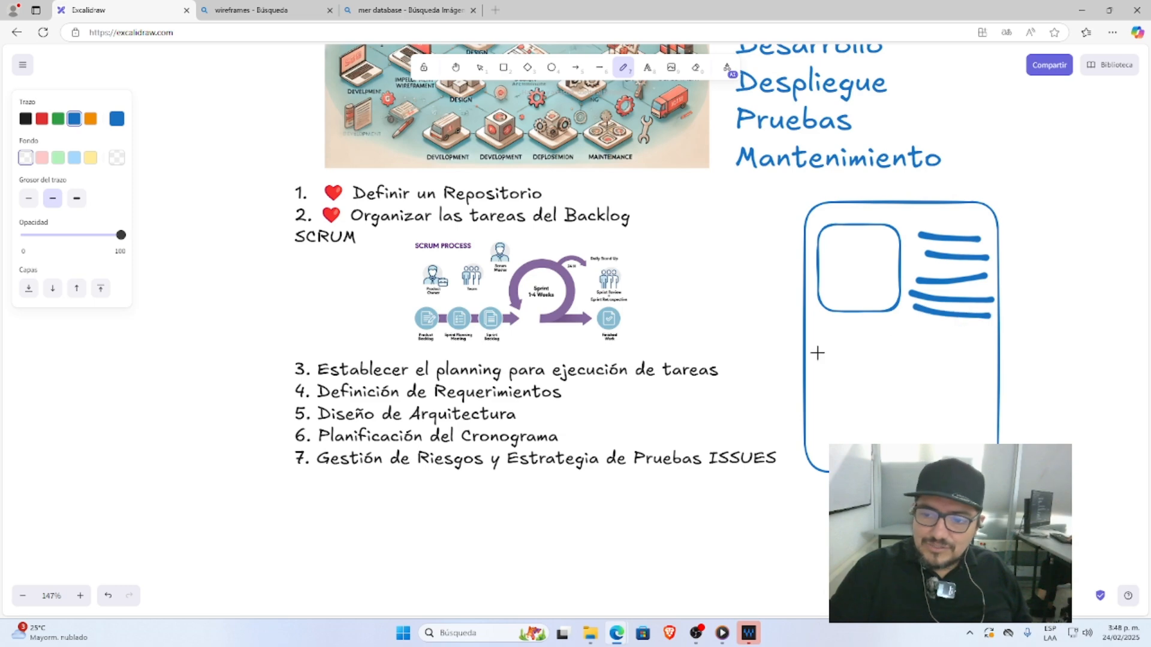
# Draw one long freehand text line below the small square and undo the extra strokes drawn beneath it
pyautogui.moveTo(827, 334); pyautogui.dragTo(960, 341)
pyautogui.moveTo(801, 345); pyautogui.dragTo(1024, 371)
pyautogui.moveTo(859, 379); pyautogui.dragTo(906, 381)
pyautogui.hotkey('ctrl', 'z')
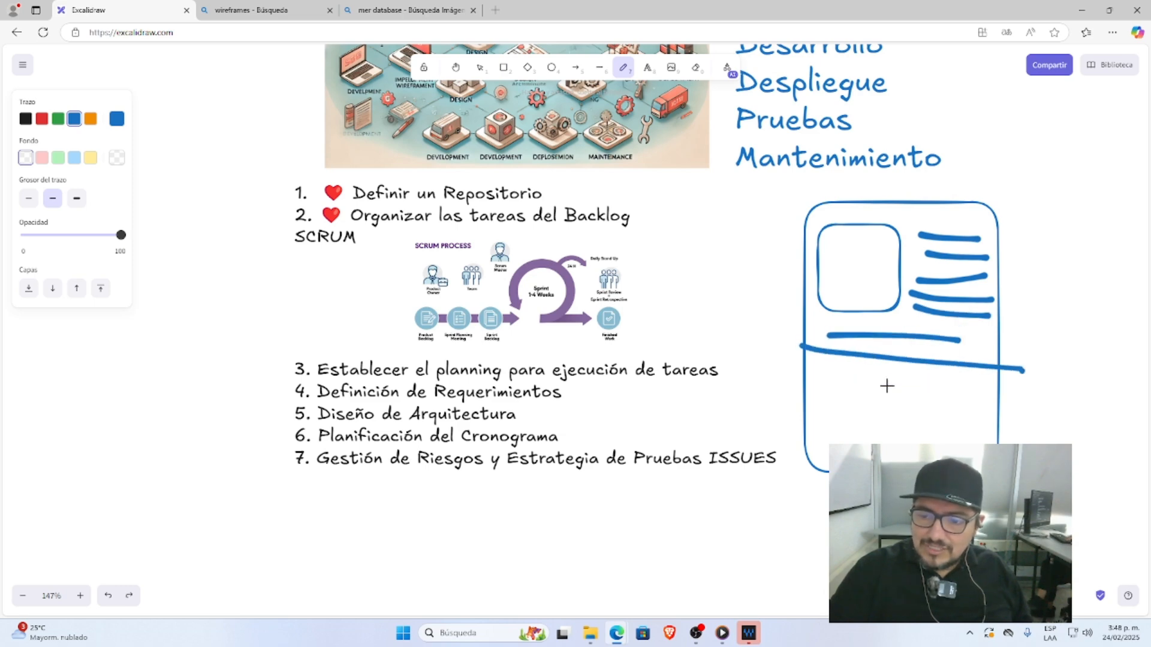
pyautogui.hotkey('ctrl', 'z')
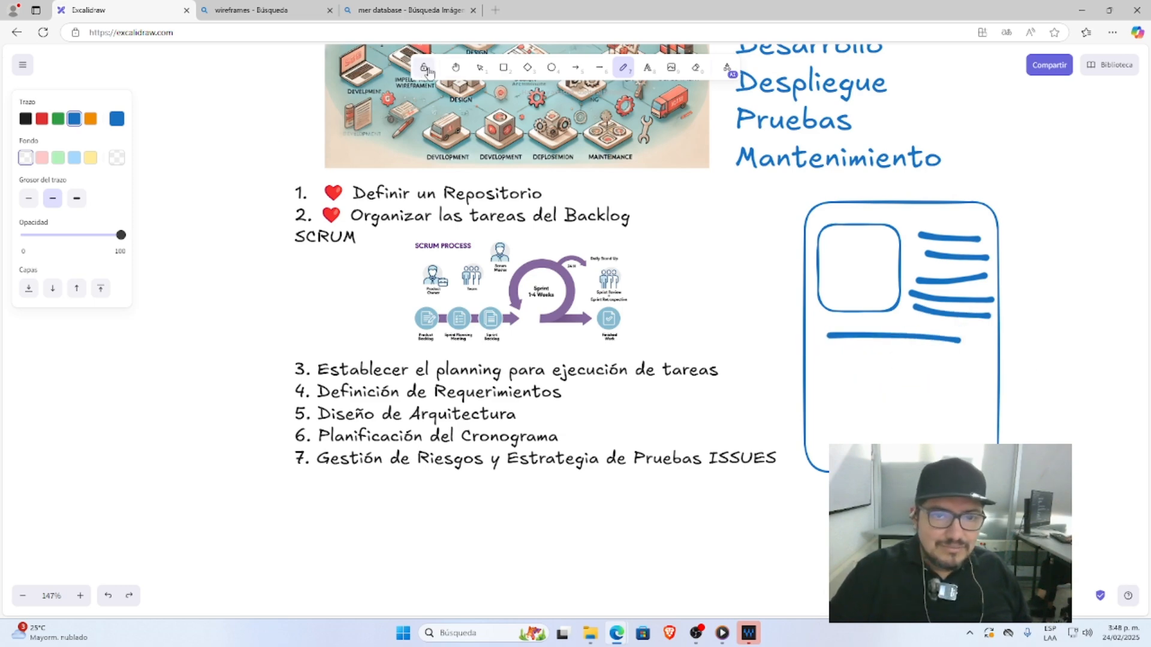
# Widen the long text line and duplicate it downward to make seven stacked lines in the page's lower area
pyautogui.click(480, 68)
pyautogui.click(895, 337)
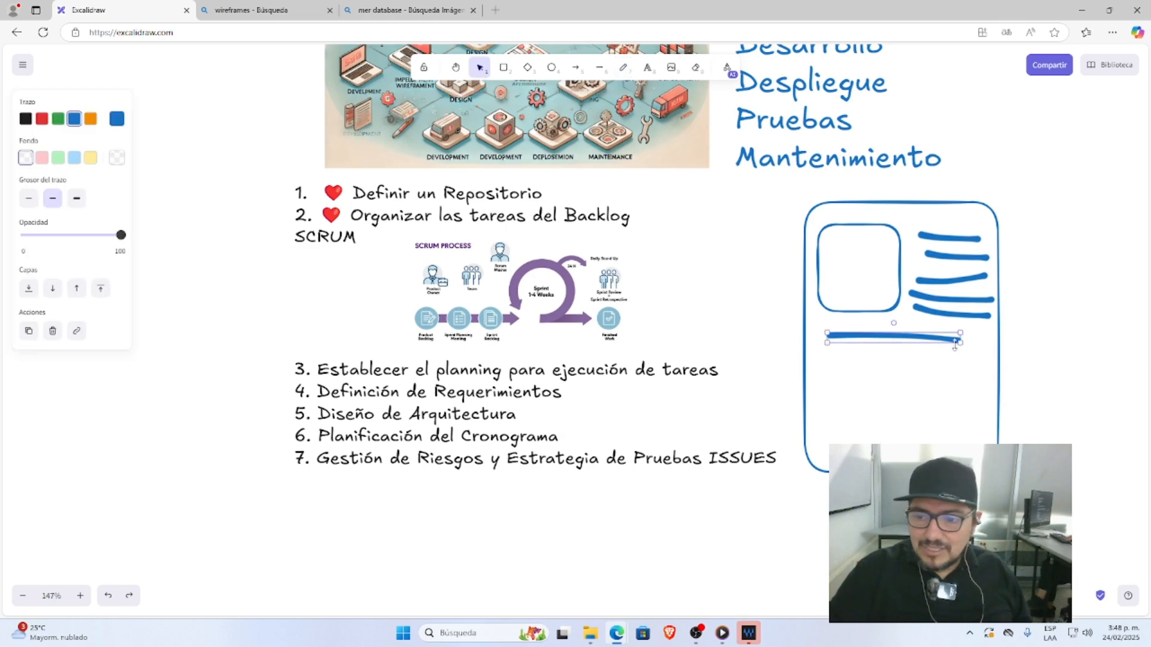
pyautogui.moveTo(961, 343); pyautogui.dragTo(983, 343)
pyautogui.hotkey('ctrl', 'c')
pyautogui.hotkey('ctrl', 'v')
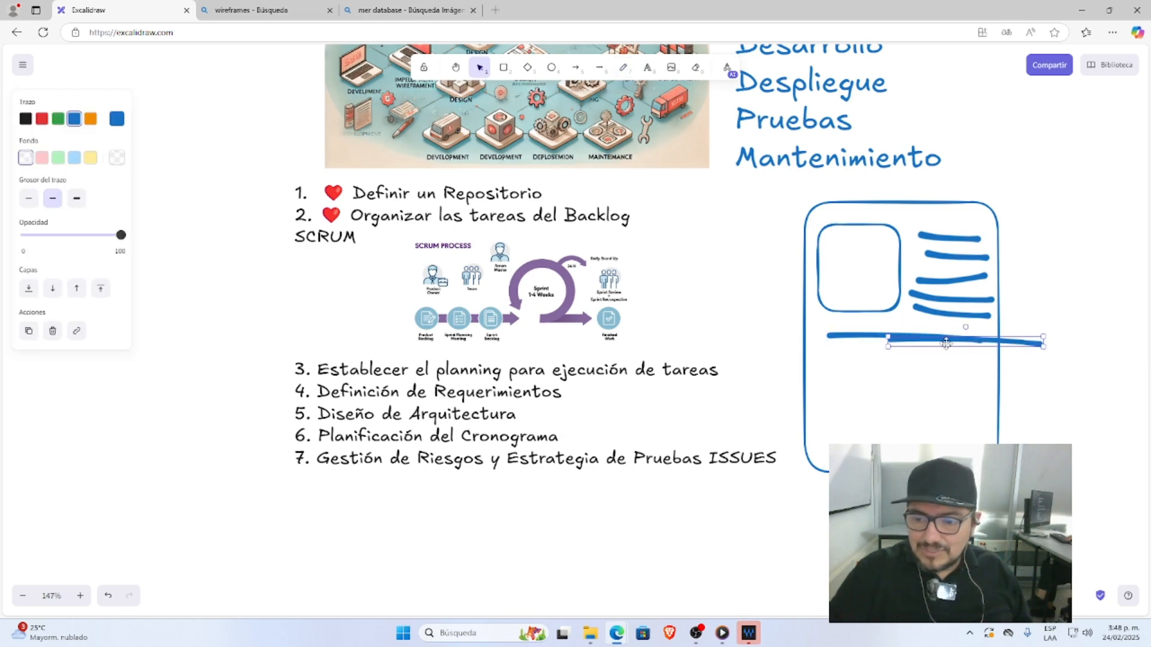
pyautogui.moveTo(914, 345); pyautogui.dragTo(903, 427)
pyautogui.hotkey('ctrl', 'v')
pyautogui.hotkey('ctrl', 'v')
pyautogui.hotkey('ctrl', 'v')
pyautogui.hotkey('ctrl', 'v')
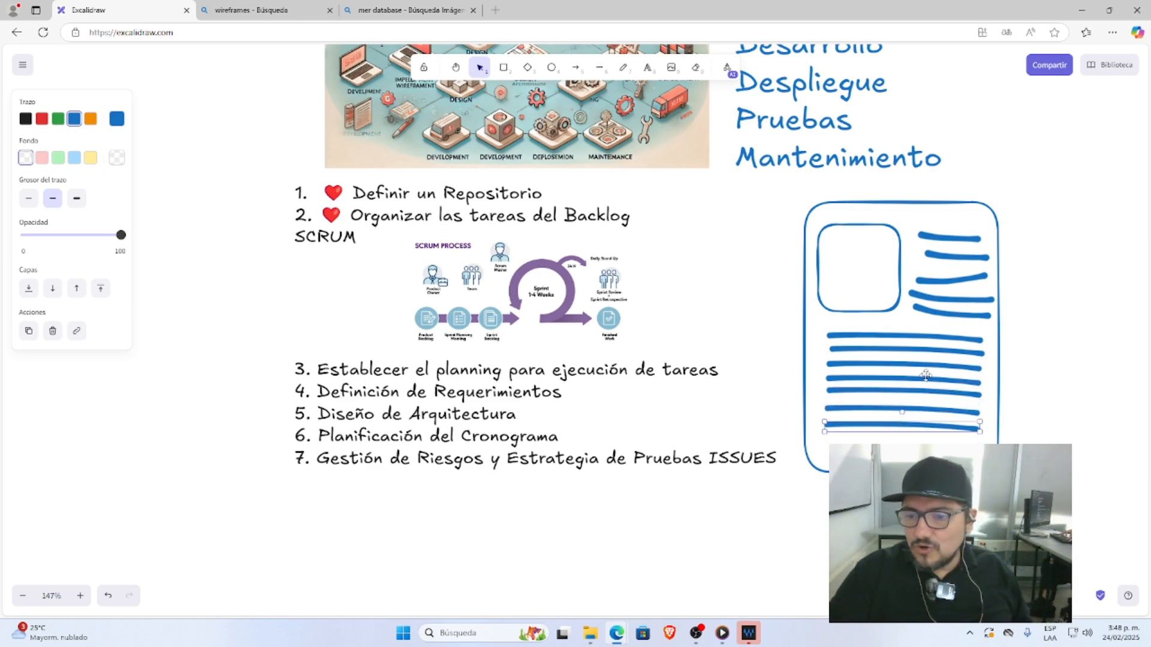
# Delete the four lower uneven strokes beside the small square, keeping only the top one
pyautogui.click(962, 276)
pyautogui.moveTo(962, 277); pyautogui.dragTo(970, 256)
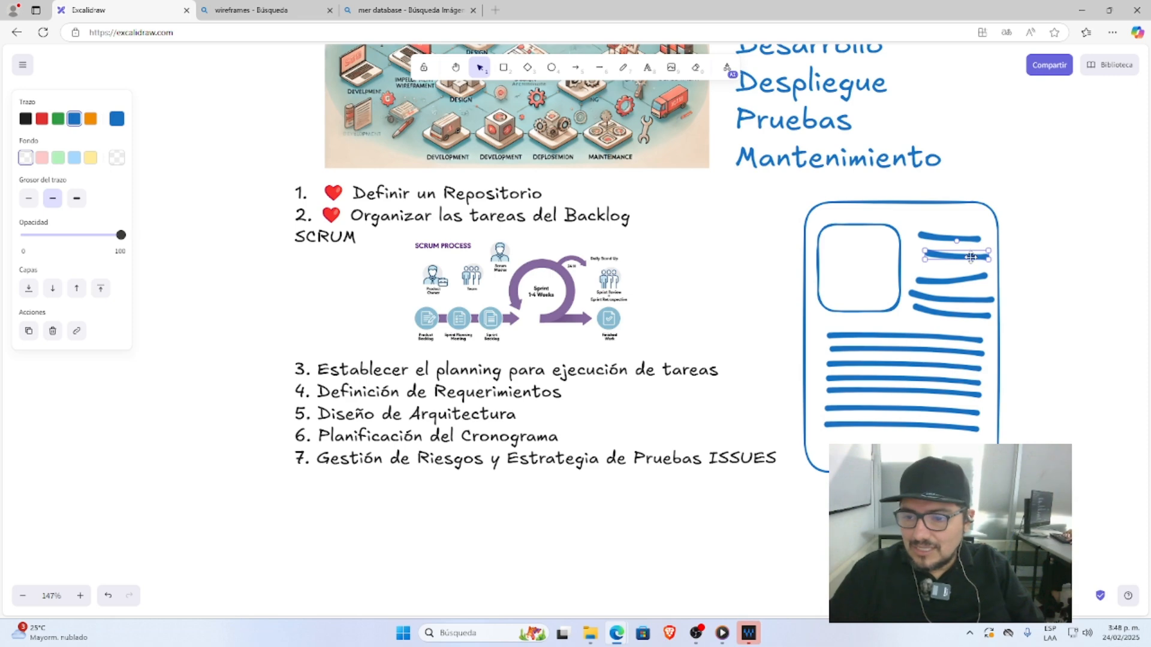
pyautogui.press('Delete')
pyautogui.click(956, 278)
pyautogui.press('Delete')
pyautogui.click(956, 299)
pyautogui.press('Delete')
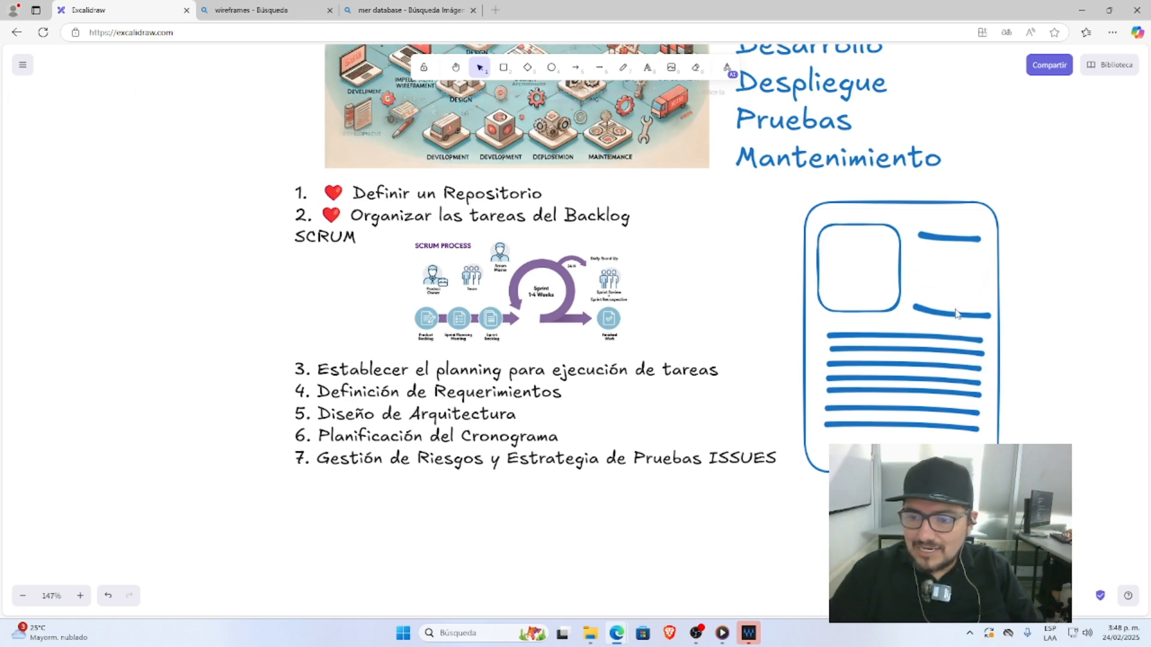
pyautogui.click(957, 314)
pyautogui.press('Delete')
# Reposition the remaining short stroke beside the small square and duplicate it downward to make six evenly stacked lines
pyautogui.click(937, 238)
pyautogui.moveTo(937, 237)
pyautogui.mouseDown()
pyautogui.moveTo(925, 235)
pyautogui.moveTo(977, 237)
pyautogui.moveTo(942, 250)
pyautogui.mouseUp()
pyautogui.hotkey('ctrl', 'v')
pyautogui.hotkey('ctrl', 'v')
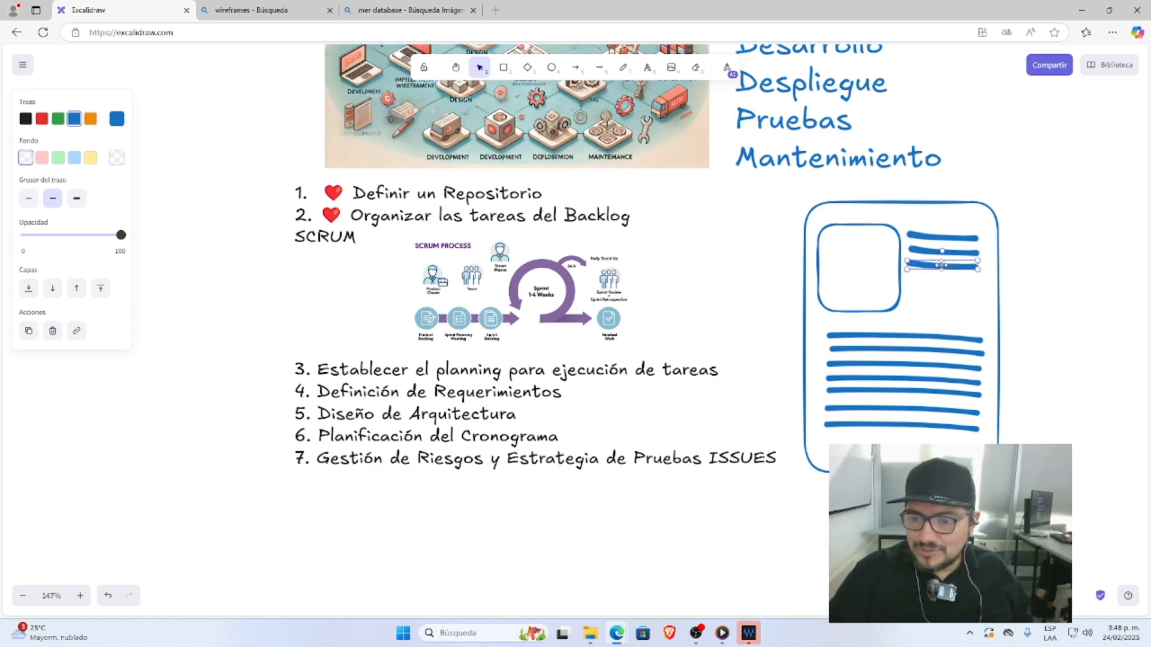
pyautogui.hotkey('ctrl', 'v')
pyautogui.hotkey('ctrl', 'v')
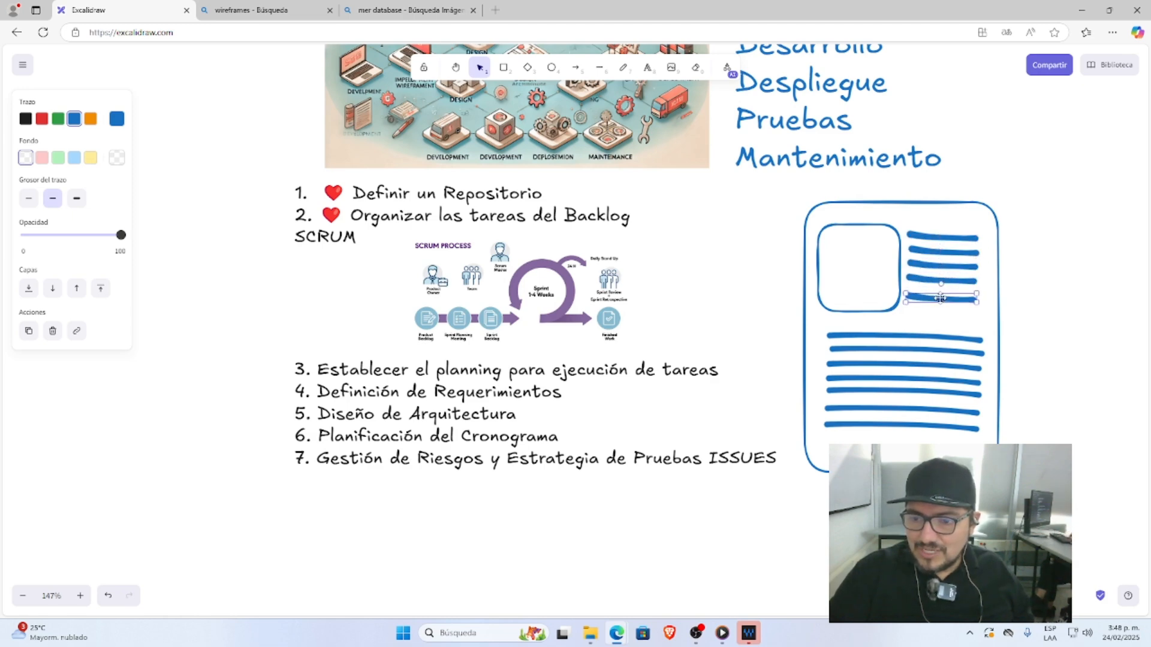
pyautogui.moveTo(939, 297); pyautogui.dragTo(941, 318)
pyautogui.hotkey('ctrl', 'z')
pyautogui.hotkey('ctrl', 'v')
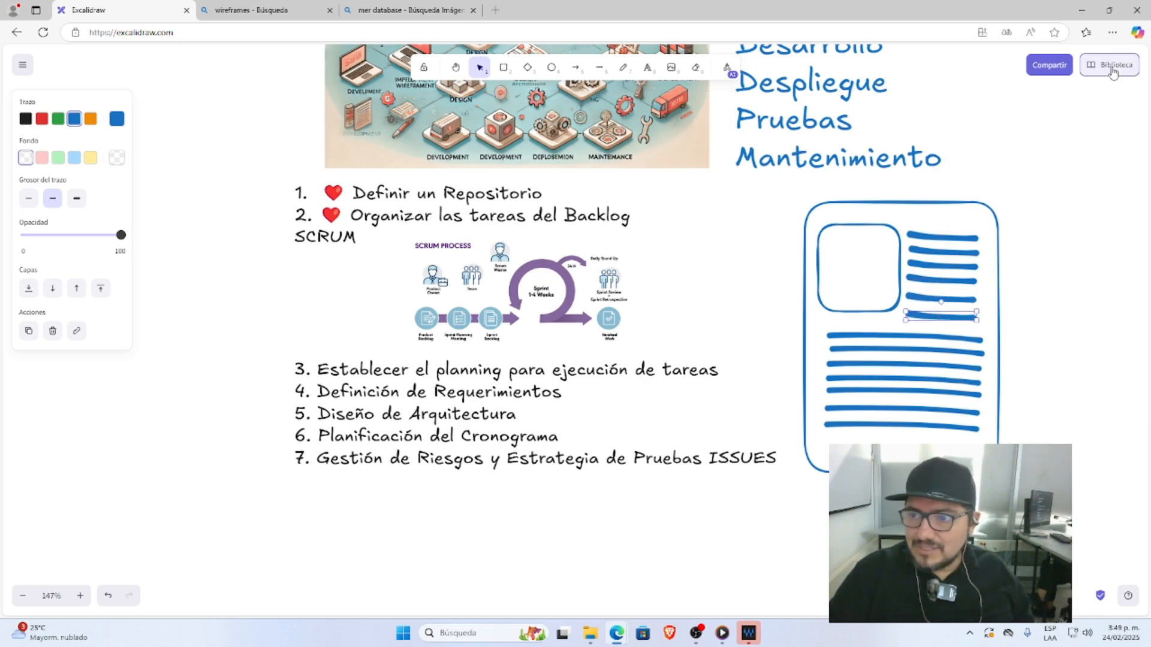
# Insert the smiling stick figure with a hat from the library and resize it so its head fits the small square
pyautogui.click(1110, 64)
pyautogui.moveTo(1082, 267); pyautogui.dragTo(848, 274)
pyautogui.moveTo(940, 397); pyautogui.dragTo(974, 443)
pyautogui.moveTo(870, 200); pyautogui.dragTo(870, 236)
pyautogui.moveTo(975, 188); pyautogui.dragTo(927, 252)
pyautogui.moveTo(860, 308); pyautogui.dragTo(883, 269)
pyautogui.click(1133, 368)
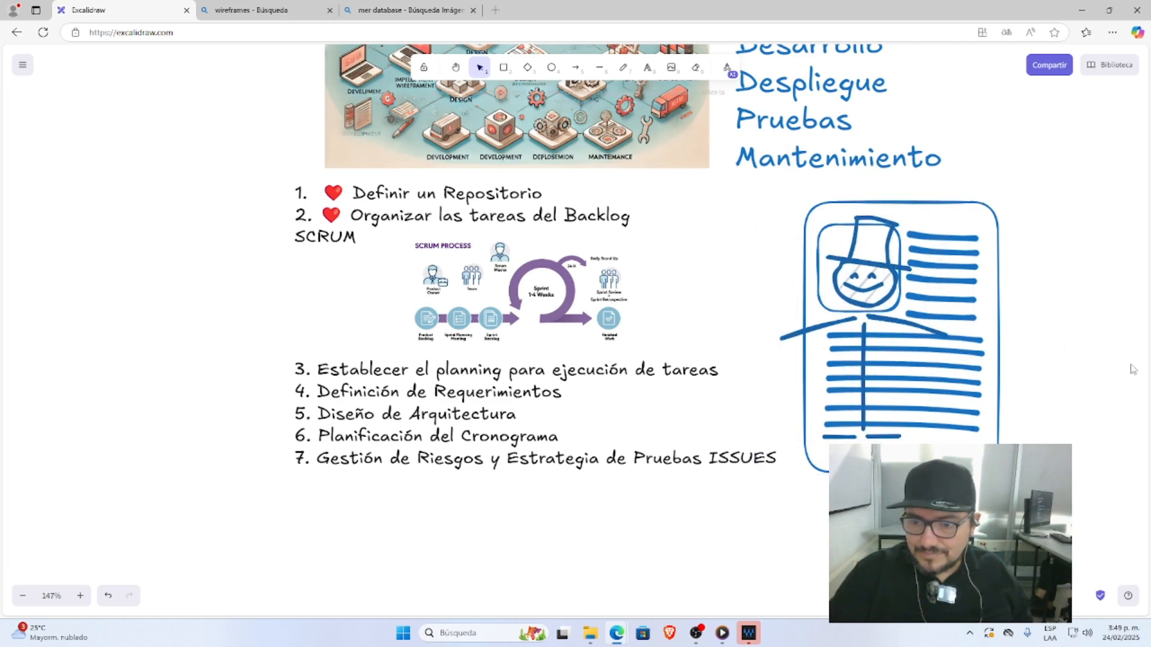
# Delete the stick figure's arms, torso and feet, keeping only the smiling head and hat
pyautogui.click(838, 255)
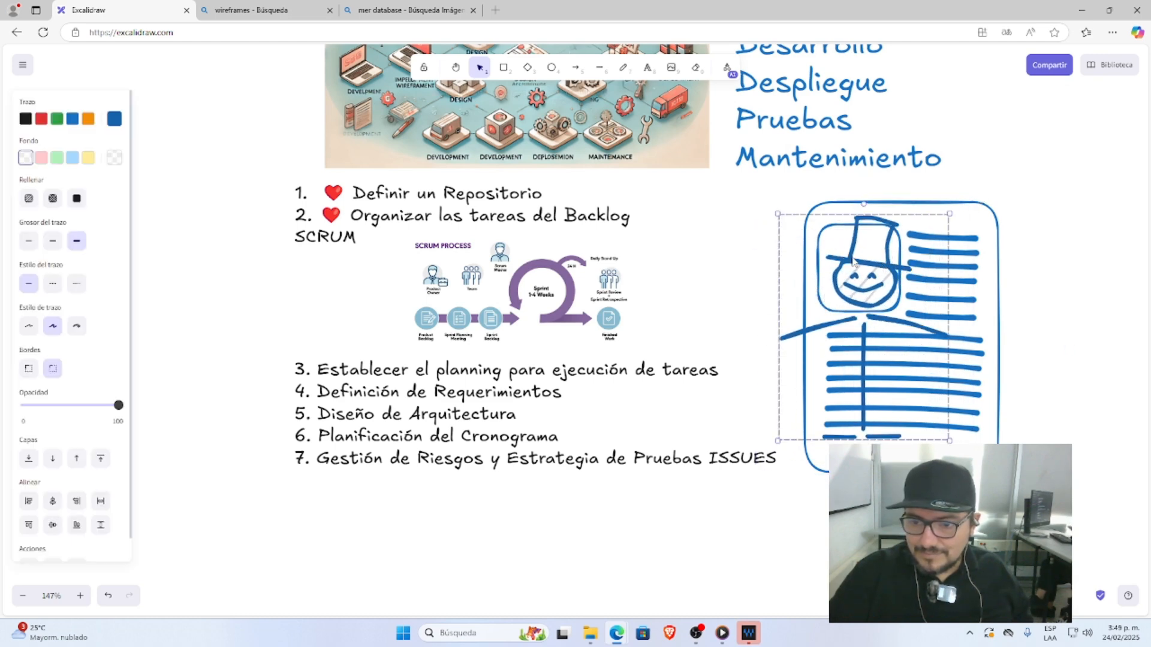
pyautogui.click(851, 321)
pyautogui.press('Delete')
pyautogui.click(892, 324)
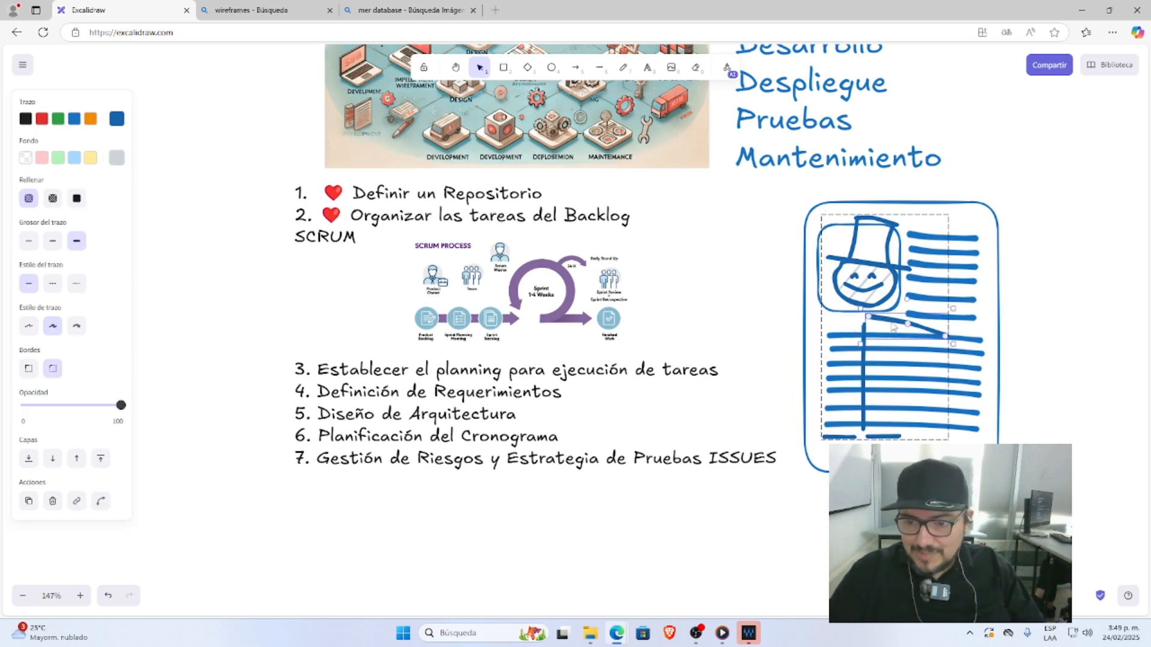
pyautogui.press('Delete')
pyautogui.click(864, 334)
pyautogui.press('Delete')
pyautogui.click(883, 436)
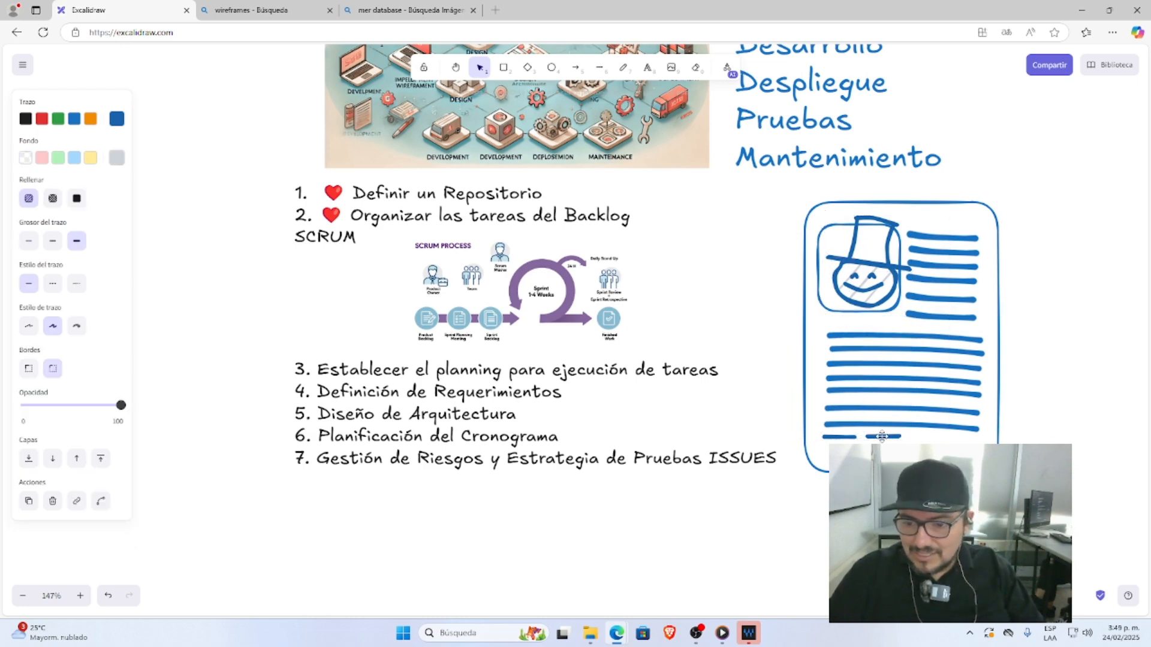
pyautogui.press('Delete')
pyautogui.click(853, 437)
pyautogui.press('Delete')
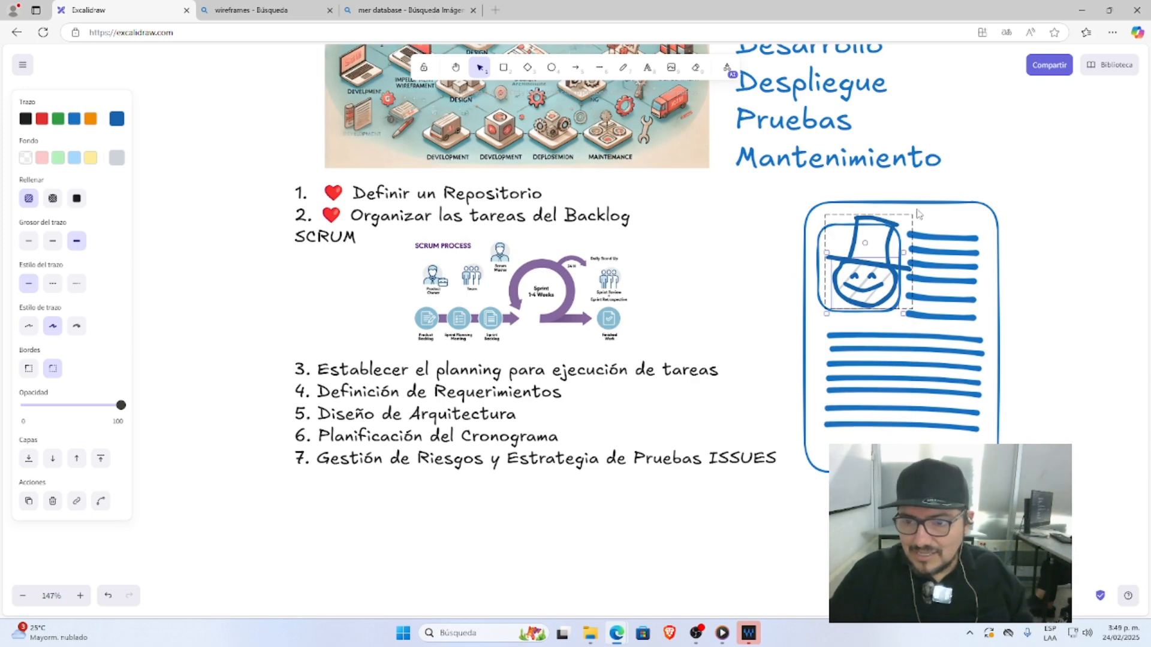
# Shrink the hatted head so it fits entirely inside the small square of the page wireframe
pyautogui.click(934, 218)
pyautogui.click(882, 228)
pyautogui.click(894, 218)
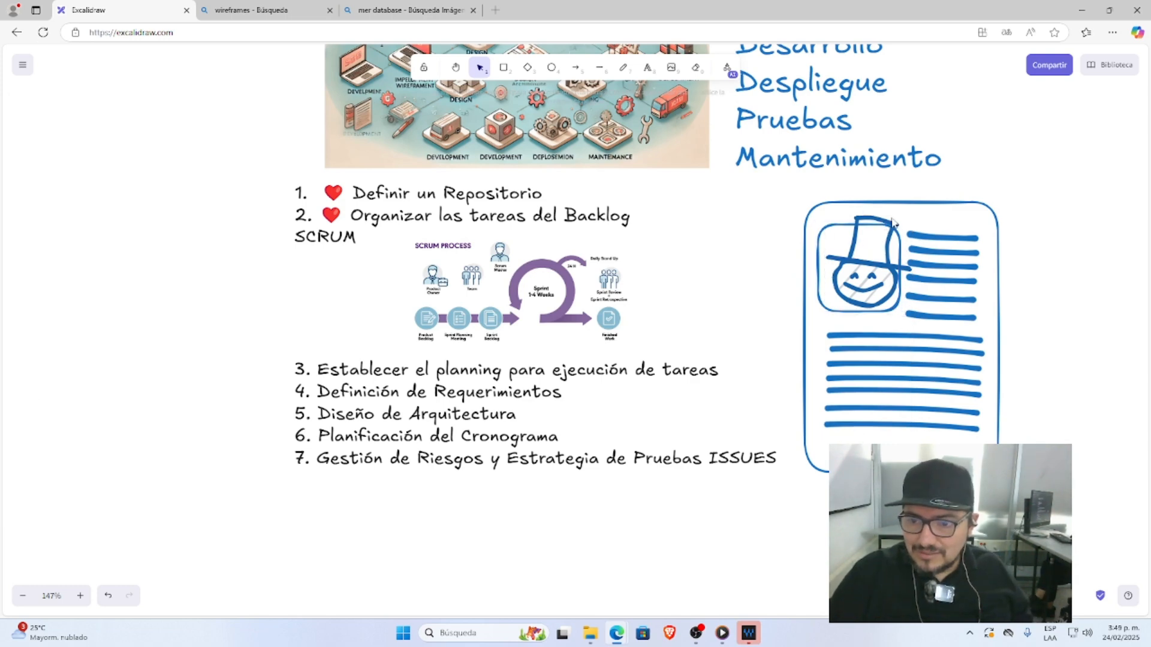
pyautogui.click(880, 221)
pyautogui.moveTo(911, 215); pyautogui.dragTo(872, 247)
pyautogui.click(1044, 303)
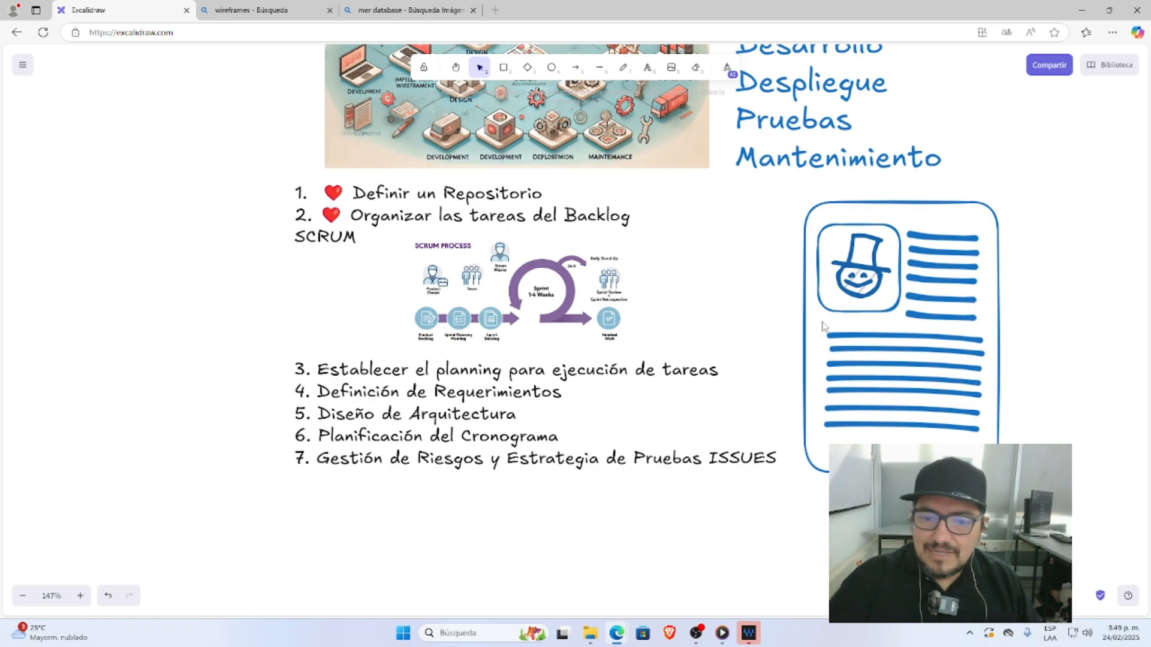
pyautogui.scroll(1, 822, 326)
pyautogui.scroll(4, 857, 346)
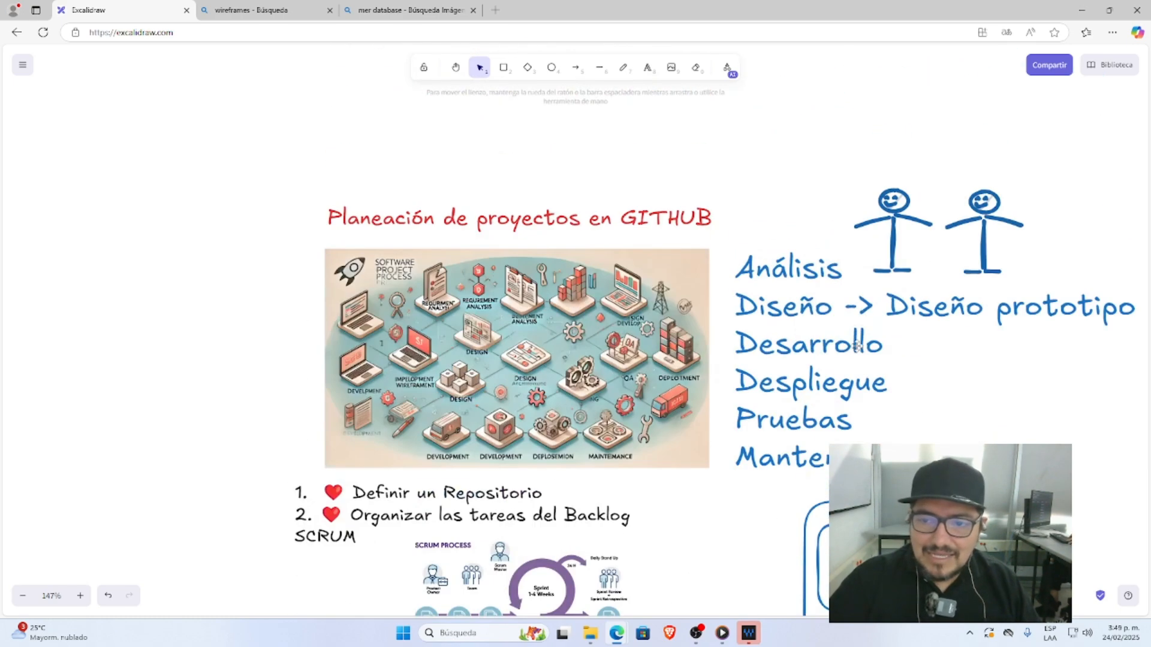
pyautogui.scroll(-5, 857, 346)
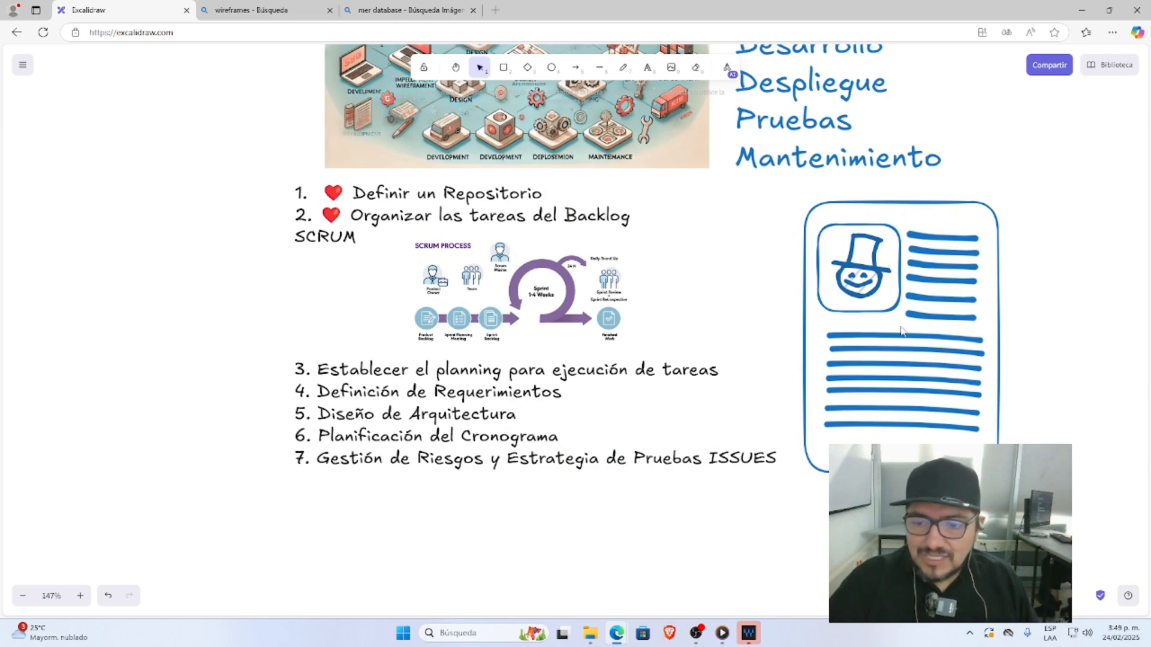
# Add a text label reading "Template" in the empty area beside the page wireframe
pyautogui.hscroll(9, 902, 332)
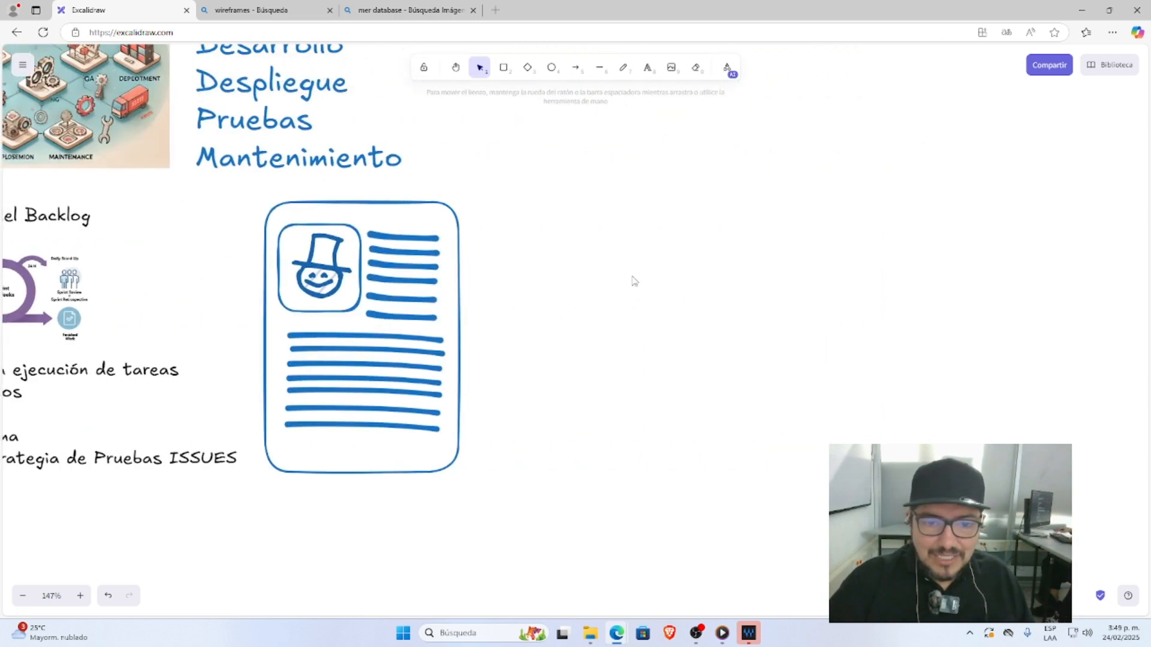
pyautogui.click(648, 67)
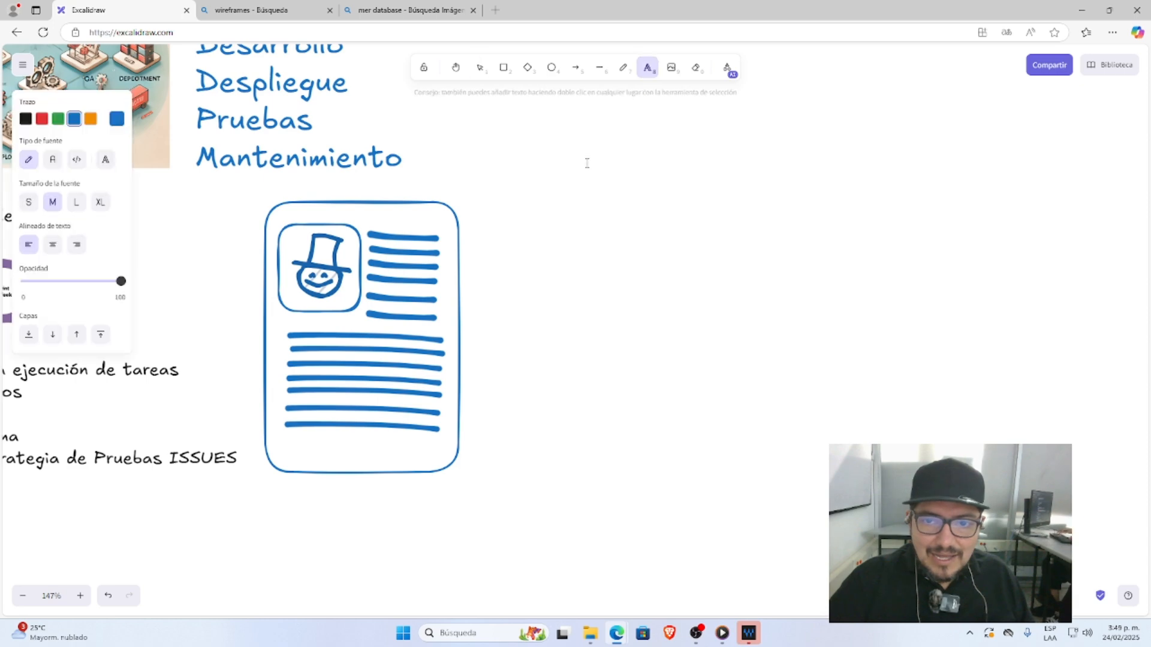
pyautogui.click(524, 227)
pyautogui.write('T')
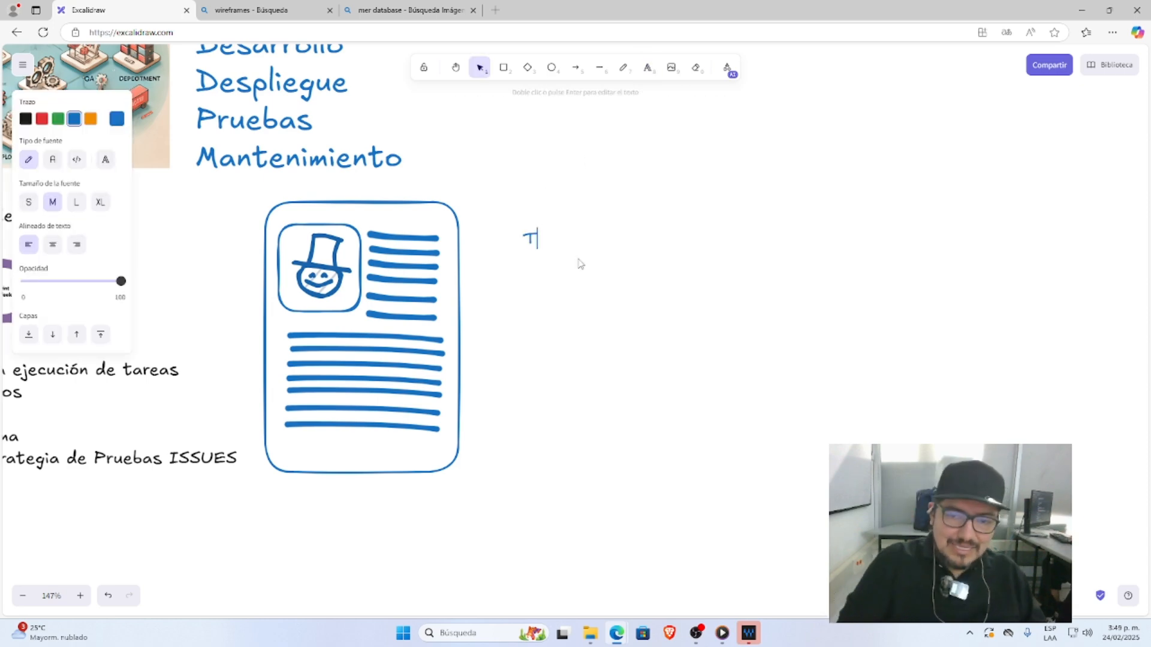
pyautogui.write('hemplate')
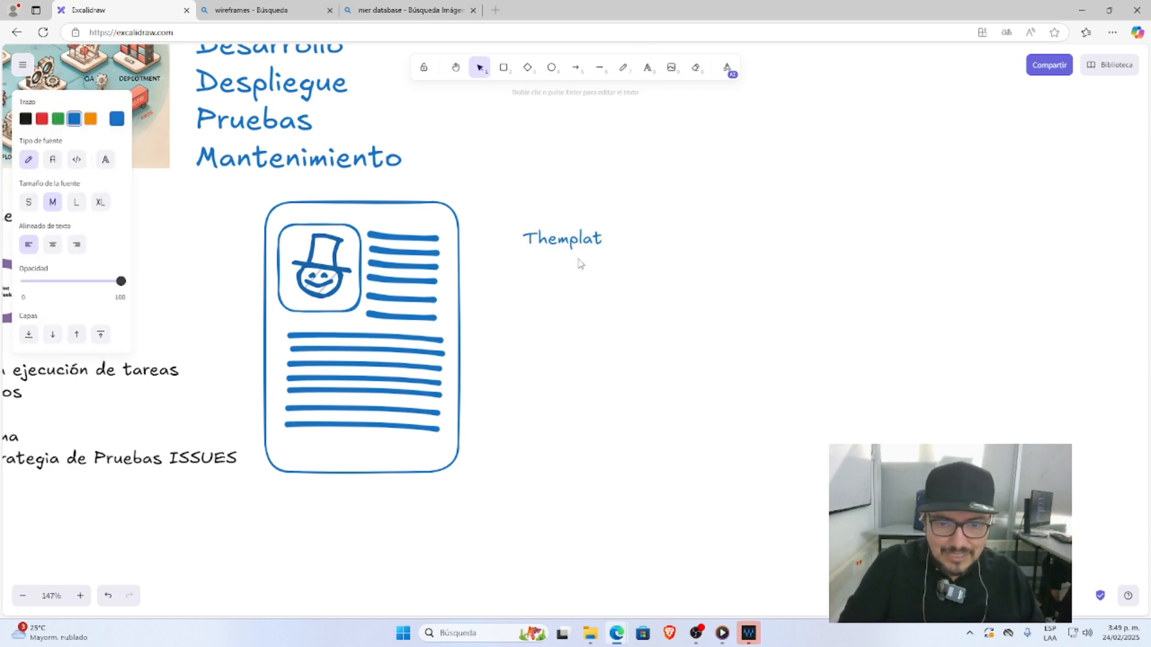
pyautogui.press('BackSpace')
pyautogui.press('BackSpace')
pyautogui.press('BackSpace')
pyautogui.write('plate')
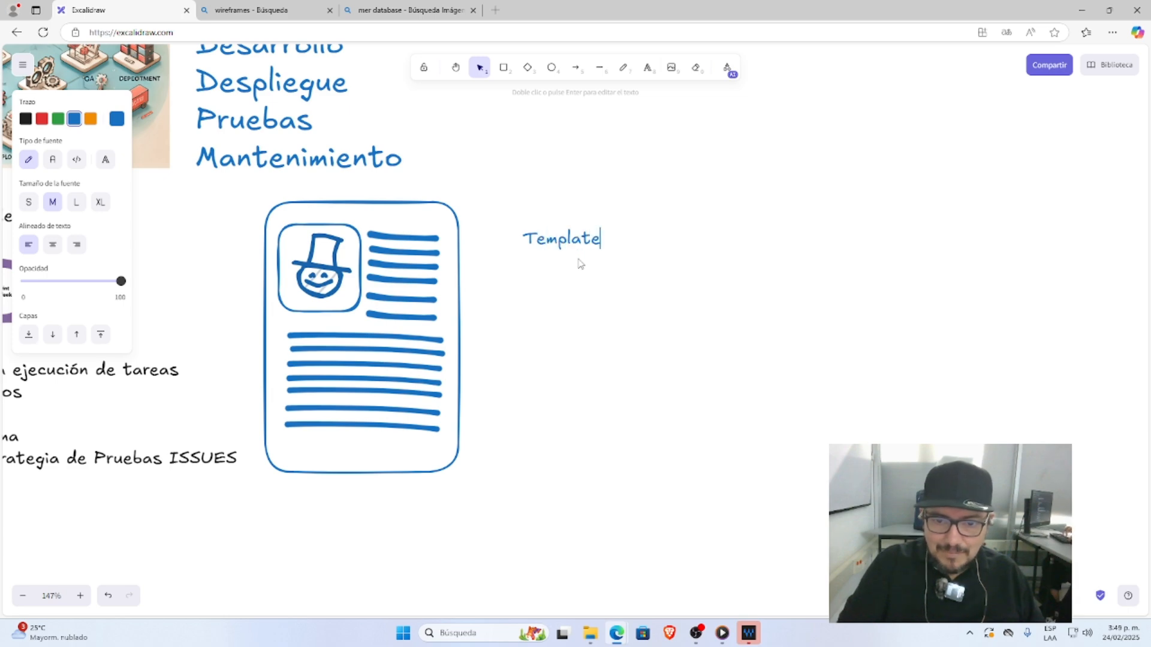
# Add a second line reading "Contenidos" to the Template label
pyautogui.press('Return')
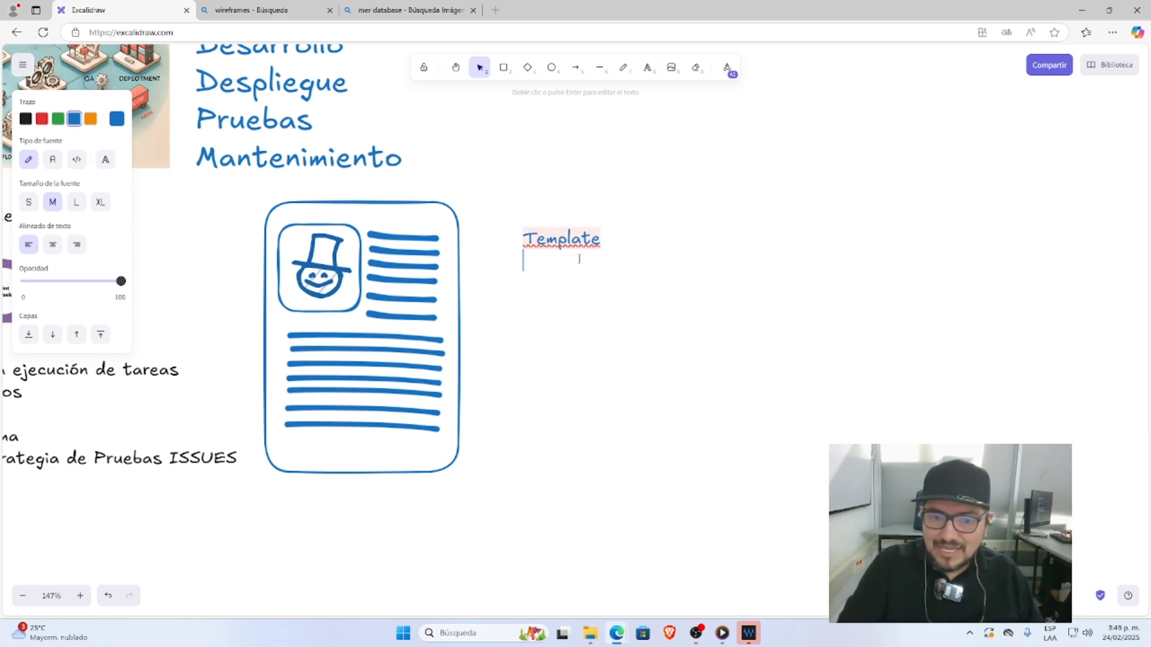
pyautogui.write('COnte')
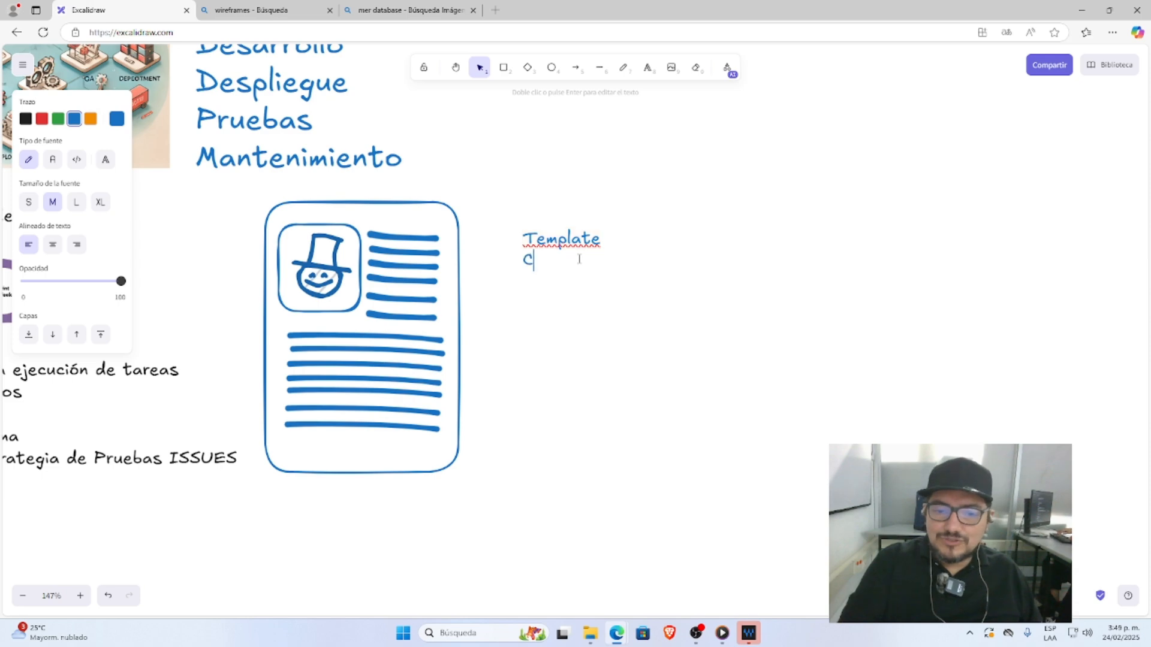
pyautogui.press('BackSpace')
pyautogui.press('BackSpace')
pyautogui.write('ontenidos')
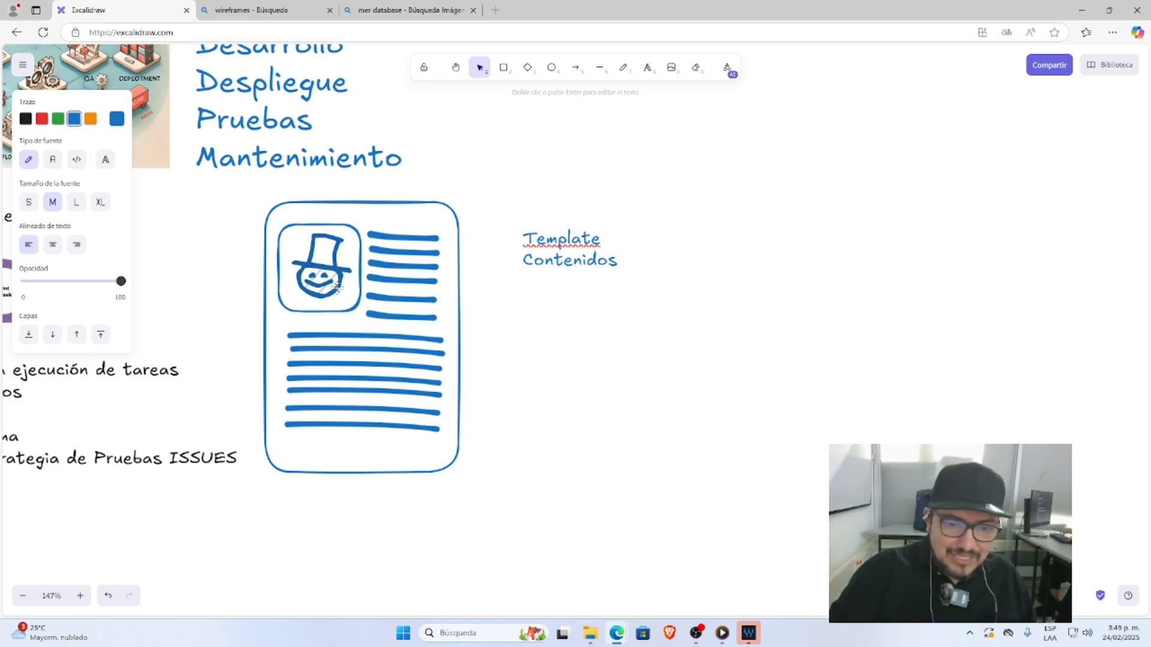
# Select all thirteen text lines in the page wireframe and set their stroke color to green
pyautogui.click(394, 233)
pyautogui.keyDown('shift'); pyautogui.click(398, 252); pyautogui.keyUp('shift')
pyautogui.keyDown('shift'); pyautogui.click(396, 265); pyautogui.keyUp('shift')
pyautogui.keyDown('shift'); pyautogui.click(394, 279); pyautogui.keyUp('shift')
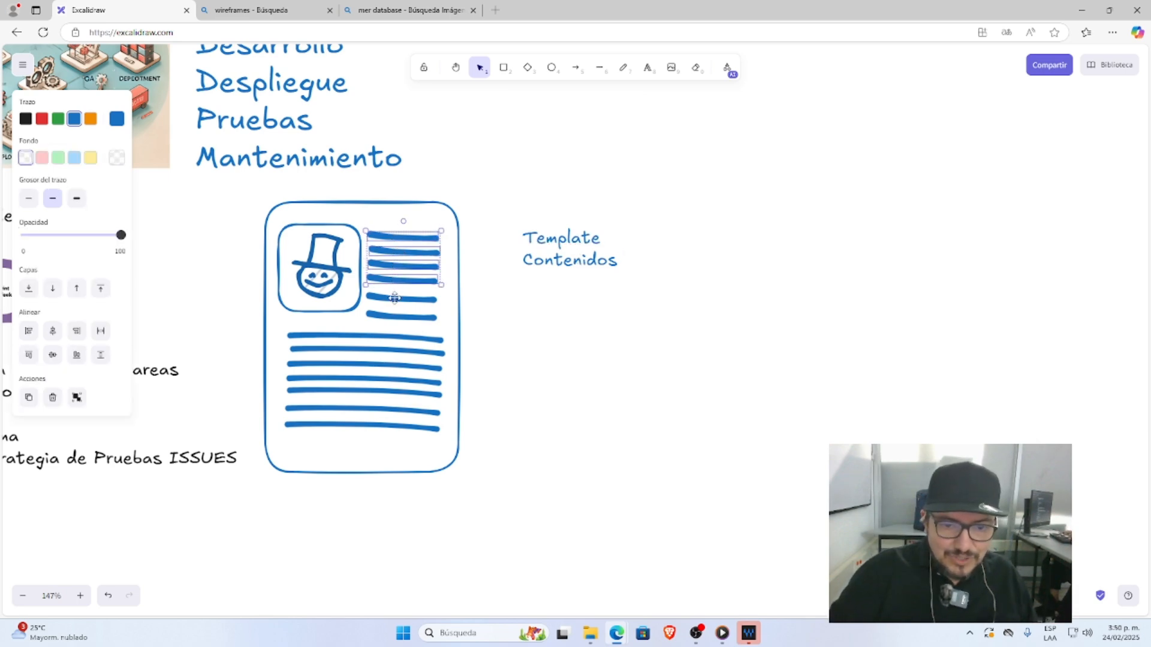
pyautogui.keyDown('shift'); pyautogui.click(395, 298); pyautogui.keyUp('shift')
pyautogui.keyDown('shift'); pyautogui.click(394, 317); pyautogui.keyUp('shift')
pyautogui.keyDown('shift'); pyautogui.click(376, 351); pyautogui.keyUp('shift')
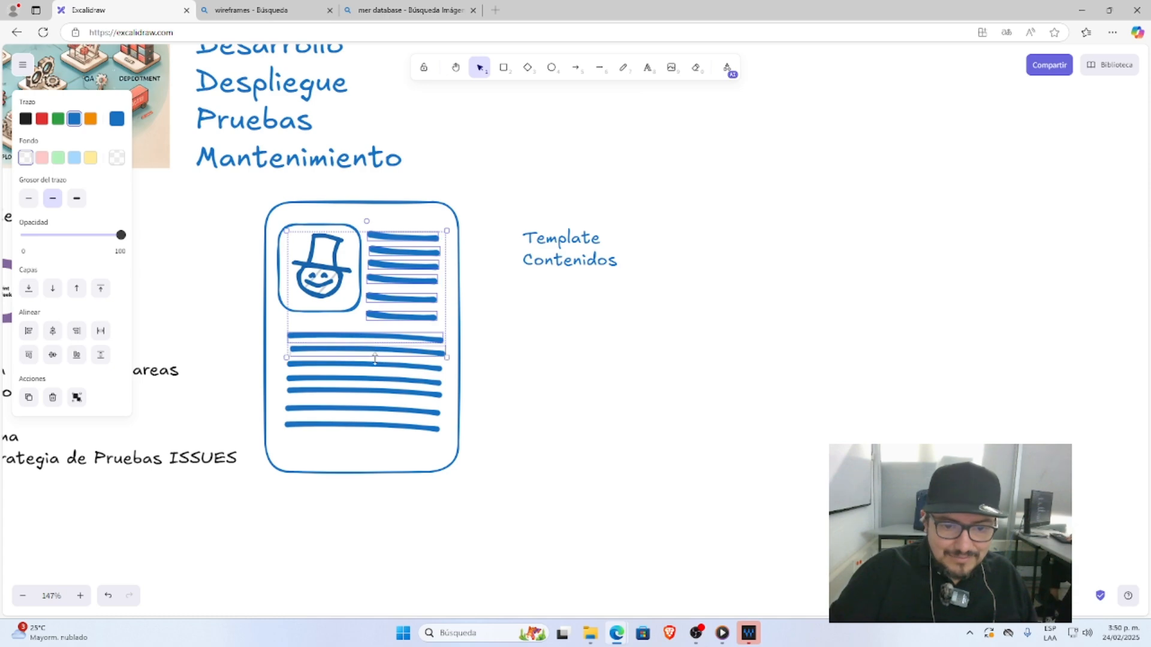
pyautogui.keyDown('shift'); pyautogui.click(374, 365); pyautogui.keyUp('shift')
pyautogui.keyDown('shift'); pyautogui.click(372, 380); pyautogui.keyUp('shift')
pyautogui.keyDown('shift'); pyautogui.click(371, 392); pyautogui.keyUp('shift')
pyautogui.keyDown('shift'); pyautogui.click(372, 405); pyautogui.keyUp('shift')
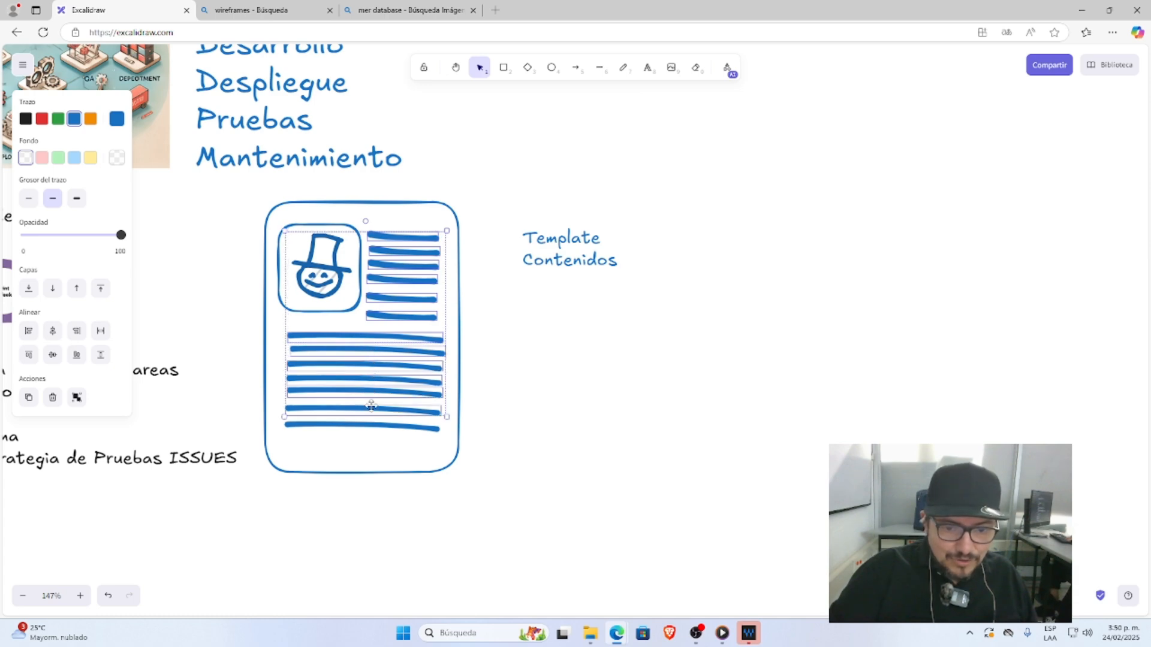
pyautogui.keyDown('shift'); pyautogui.click(371, 423); pyautogui.keyUp('shift')
pyautogui.click(58, 118)
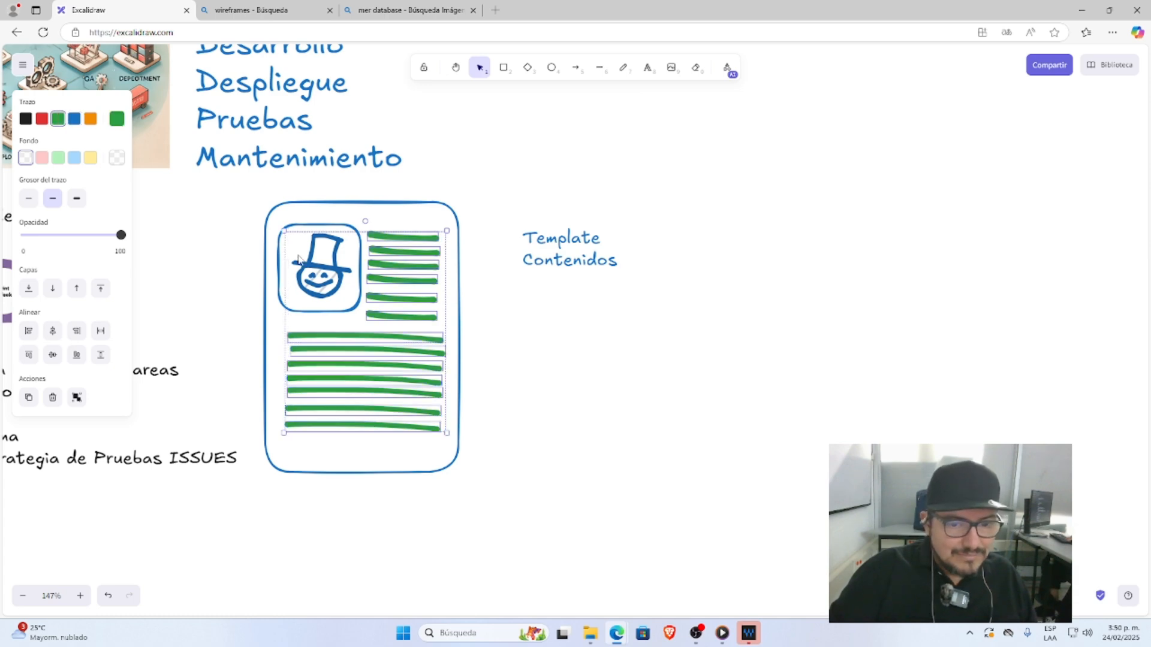
pyautogui.click(540, 392)
# Set the stroke color of the hatted head and its surrounding small square to orange
pyautogui.click(324, 268)
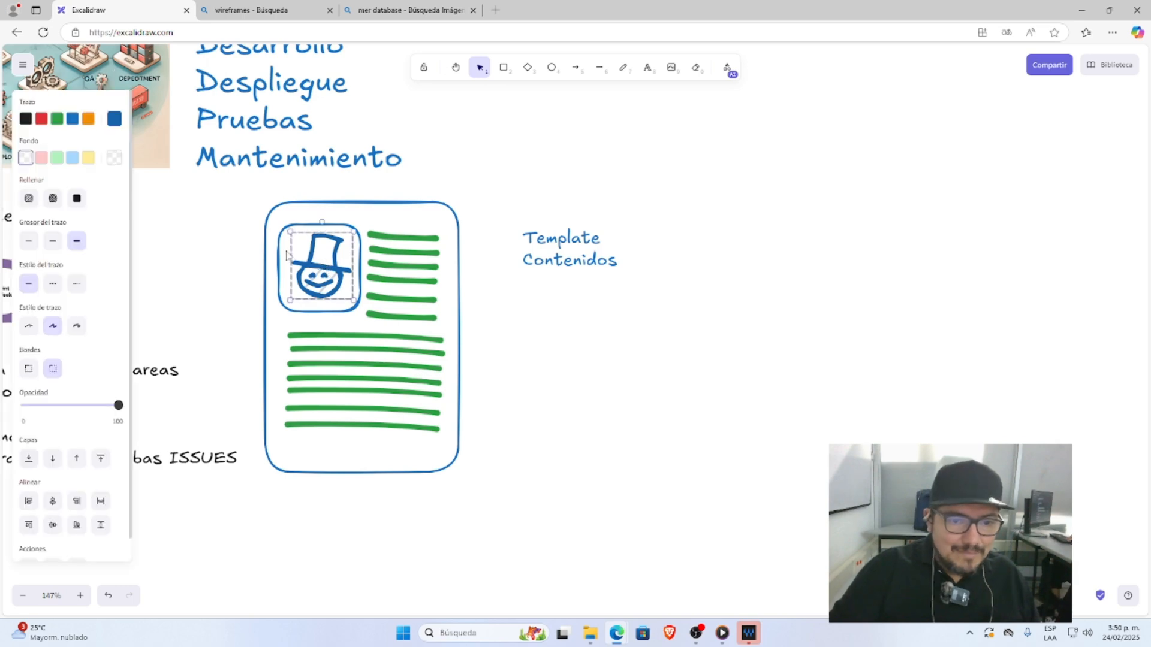
pyautogui.keyDown('shift'); pyautogui.click(280, 254); pyautogui.keyUp('shift')
pyautogui.click(89, 119)
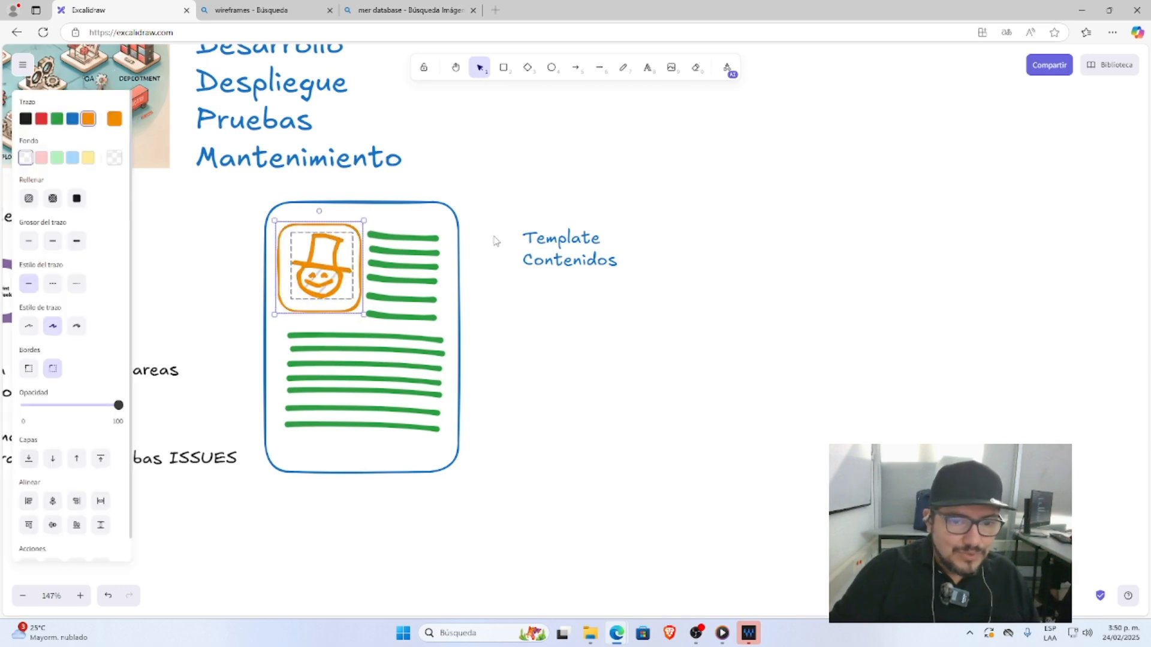
pyautogui.click(503, 199)
# Set the stroke color of the wireframe's outer page frame to dark pink from the extended palette
pyautogui.click(457, 221)
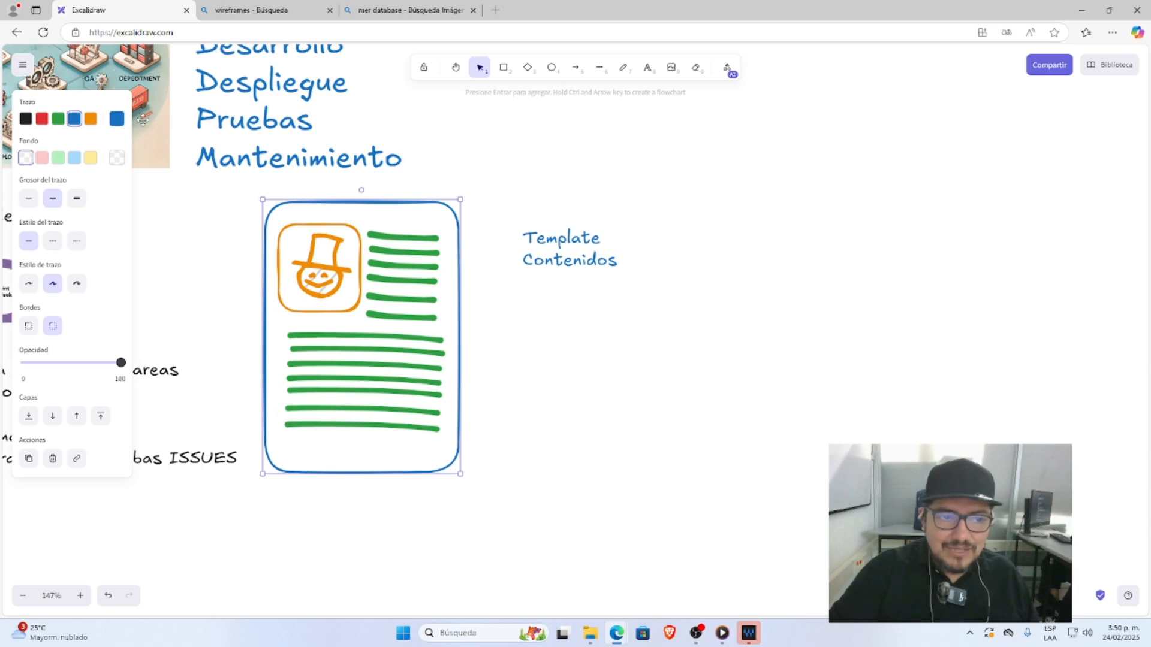
pyautogui.click(117, 119)
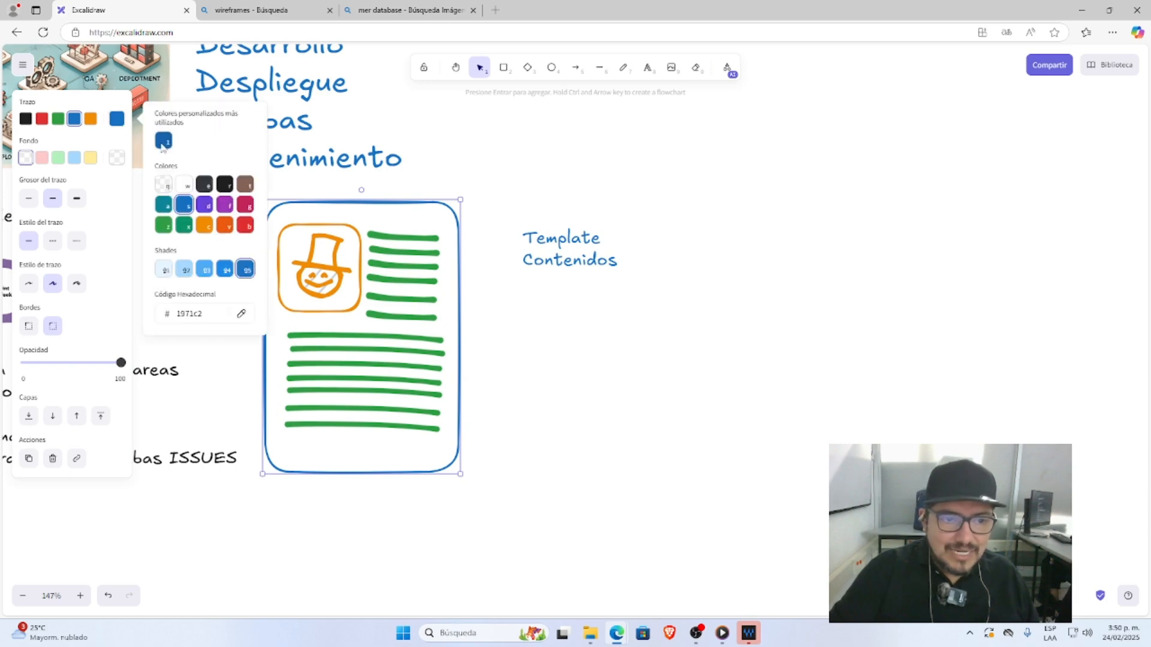
pyautogui.click(246, 207)
pyautogui.click(520, 345)
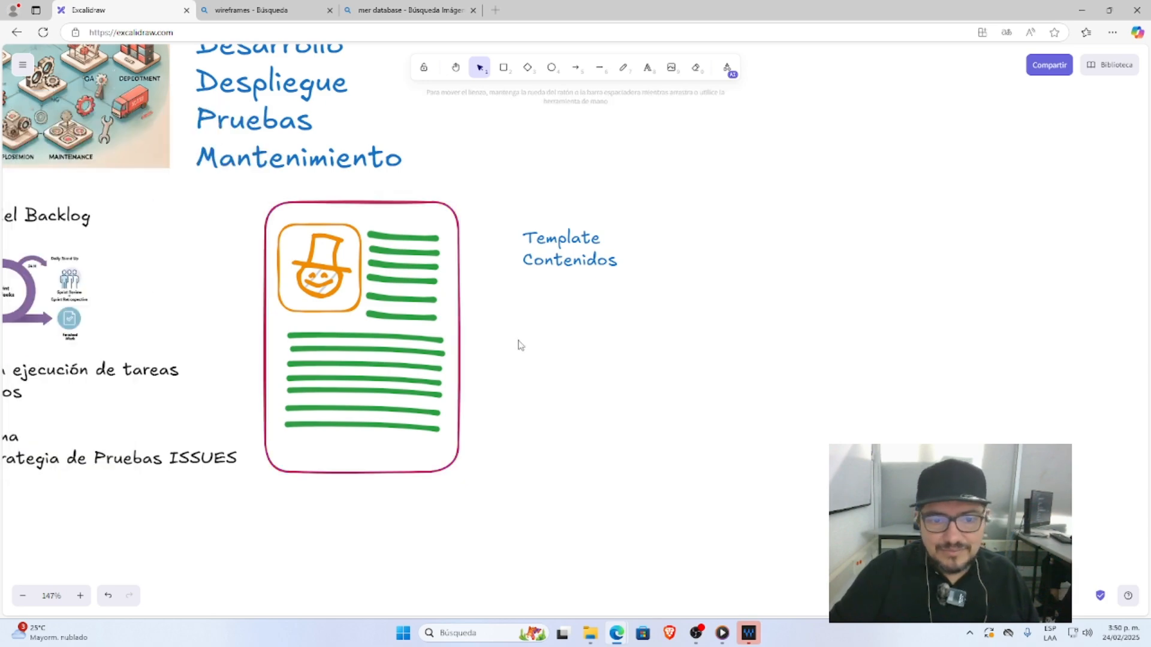
# Cut the word "Contenidos" from the text label, keeping only "Template"
pyautogui.click(574, 244)
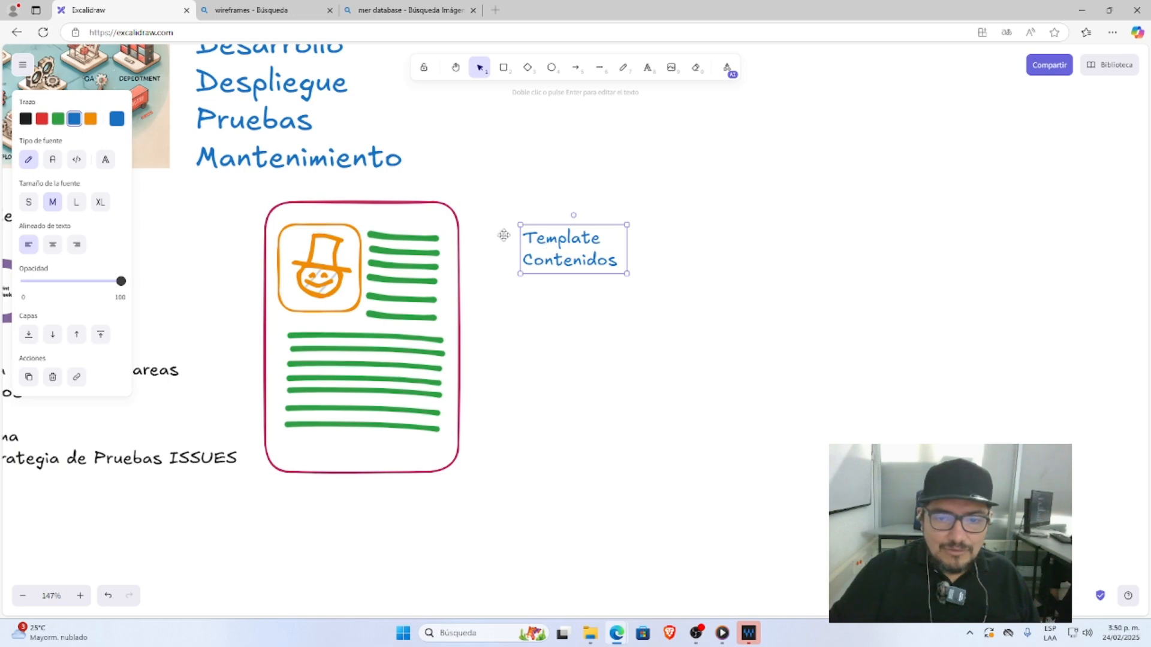
pyautogui.doubleClick(571, 246)
pyautogui.click(576, 282)
pyautogui.doubleClick(573, 260)
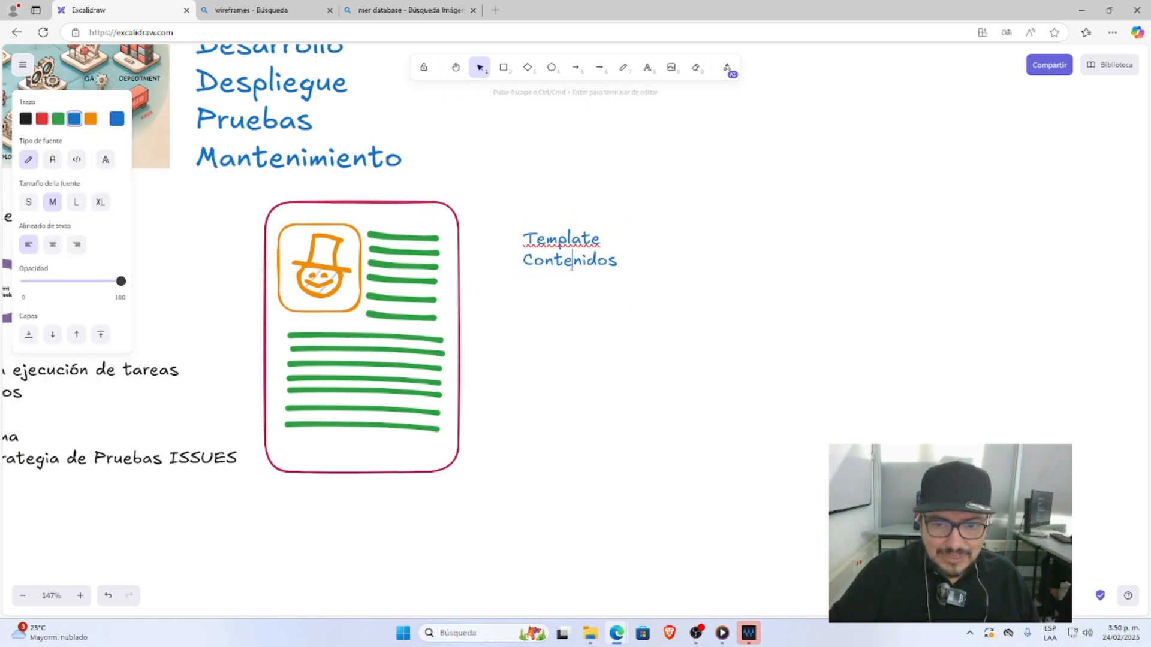
pyautogui.doubleClick(570, 262)
pyautogui.hotkey('ctrl', 'x')
pyautogui.click(569, 298)
# Color the Template label red and enlarge its text
pyautogui.click(556, 255)
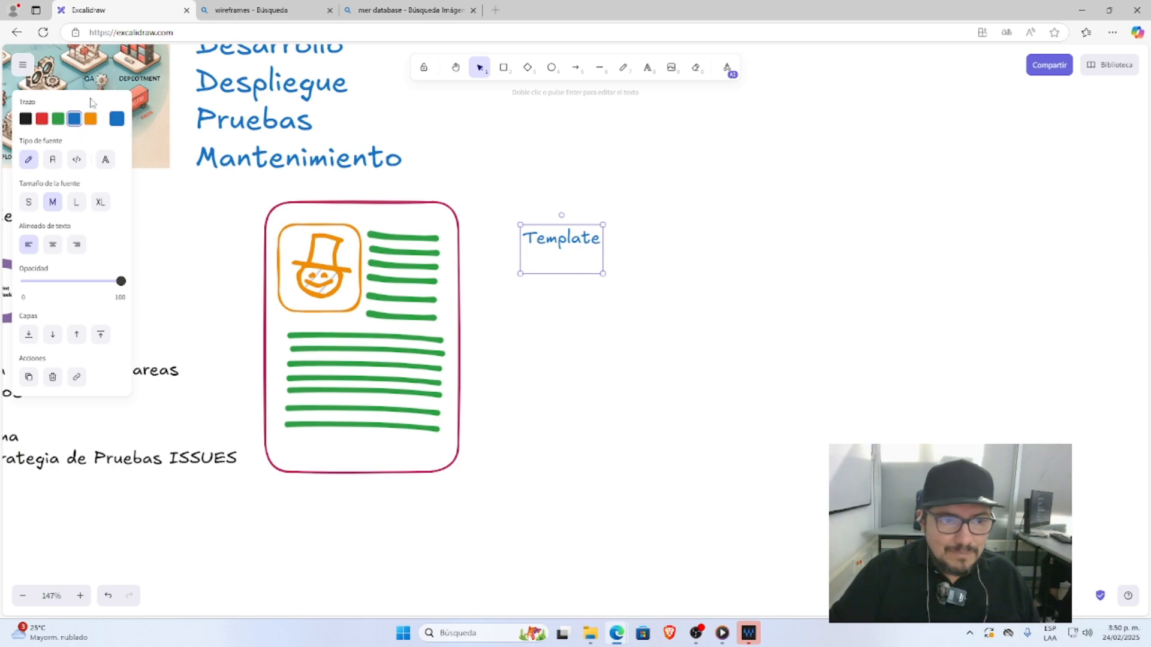
pyautogui.click(41, 118)
pyautogui.click(596, 293)
pyautogui.click(574, 240)
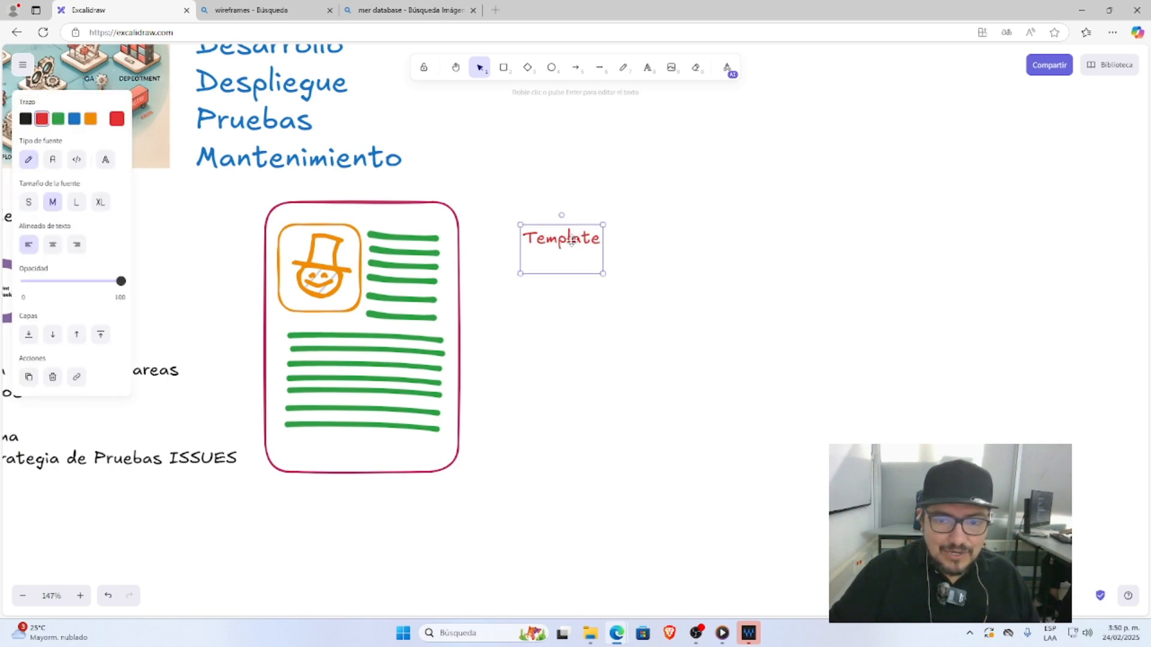
pyautogui.moveTo(575, 240)
pyautogui.mouseDown()
pyautogui.moveTo(524, 221)
pyautogui.moveTo(599, 277)
pyautogui.moveTo(557, 260)
pyautogui.moveTo(619, 277)
pyautogui.mouseUp()
# Paste "Contenidos" as a separate label below Template and color it green
pyautogui.click(578, 303)
pyautogui.hotkey('ctrl', 'v')
pyautogui.click(59, 120)
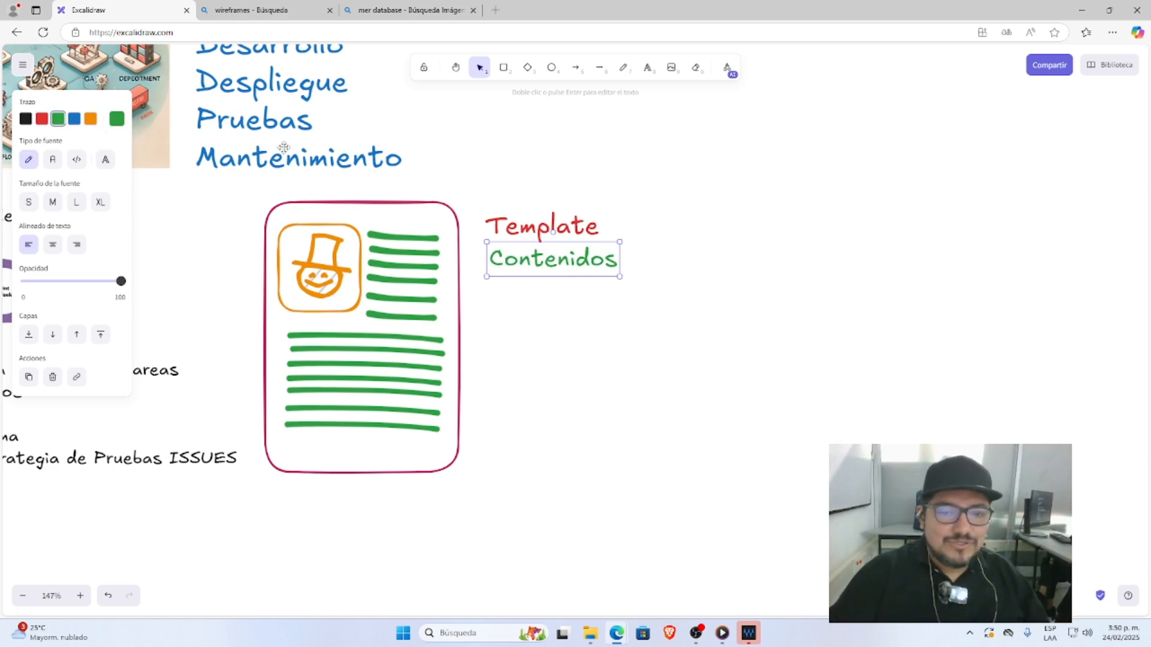
pyautogui.click(486, 346)
# Duplicate the Contenidos label directly beneath itself, color the copy orange and change its text to "Imagen"
pyautogui.click(523, 259)
pyautogui.hotkey('ctrl', 'c')
pyautogui.hotkey('ctrl', 'v')
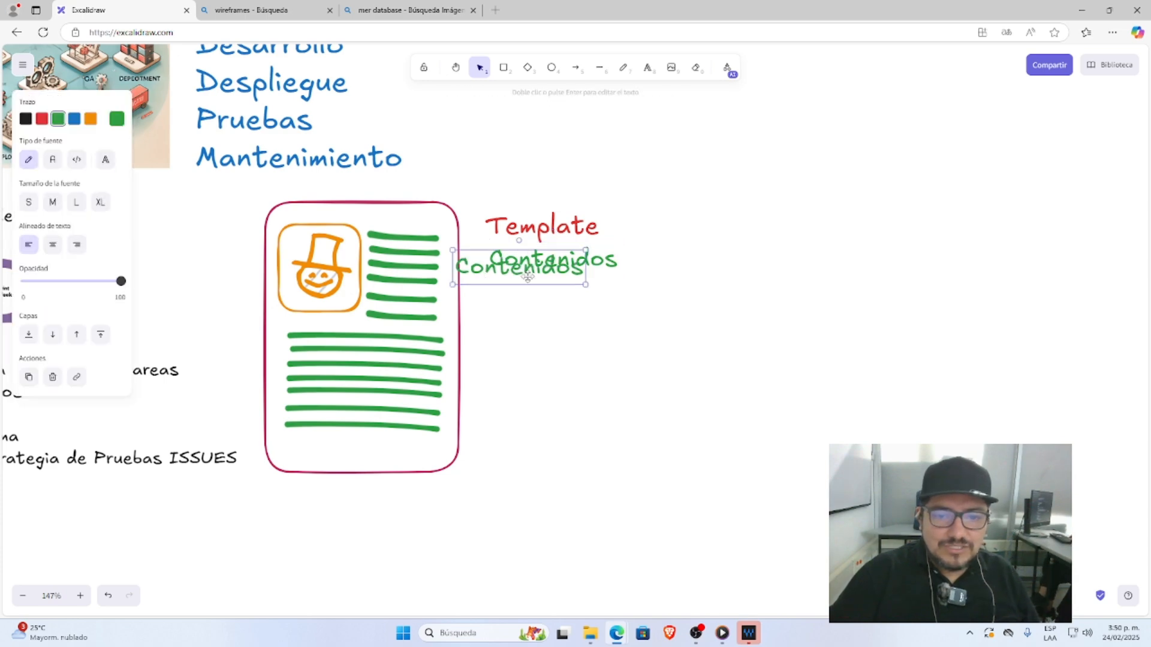
pyautogui.moveTo(527, 276); pyautogui.dragTo(563, 295)
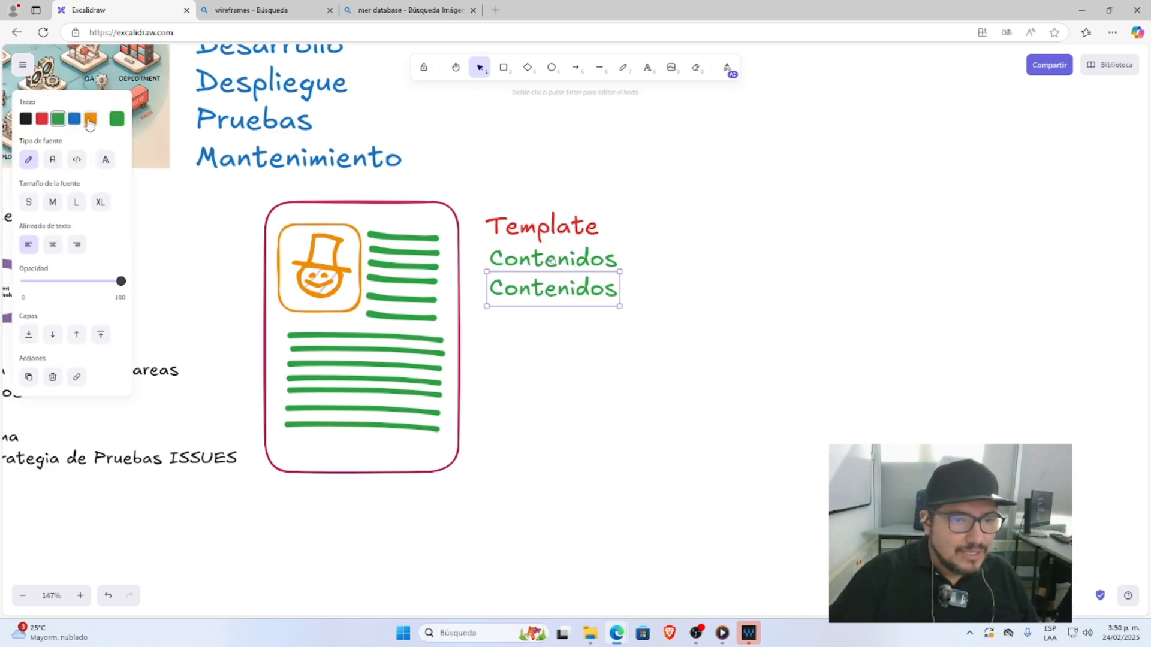
pyautogui.click(89, 120)
pyautogui.doubleClick(541, 296)
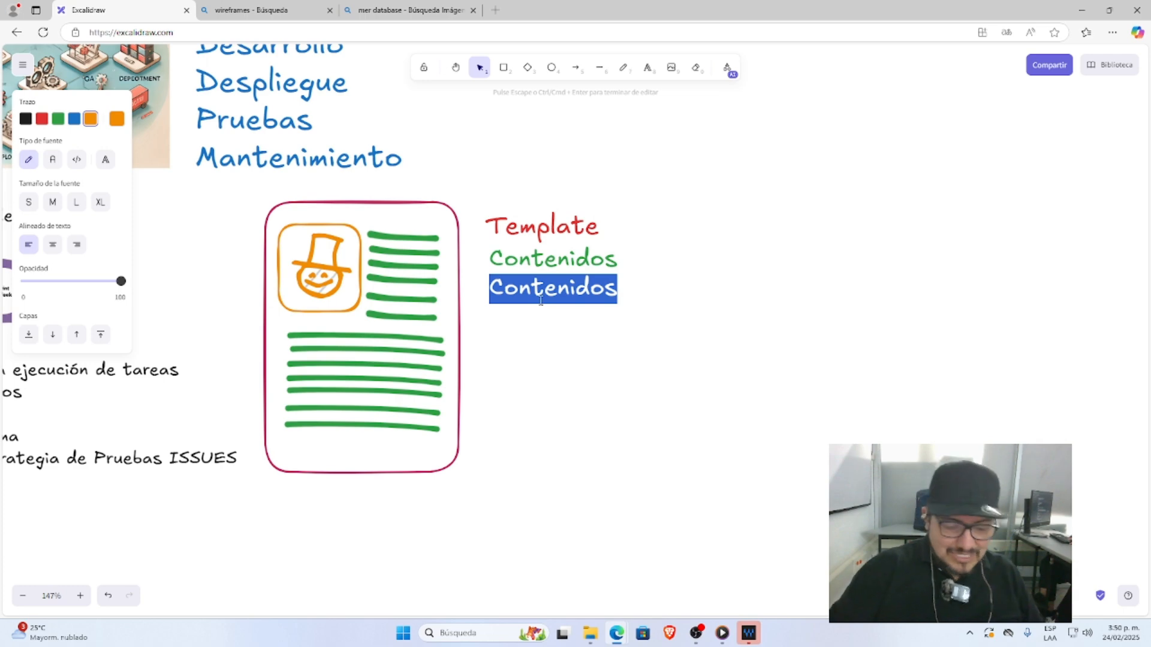
pyautogui.write('Imagen')
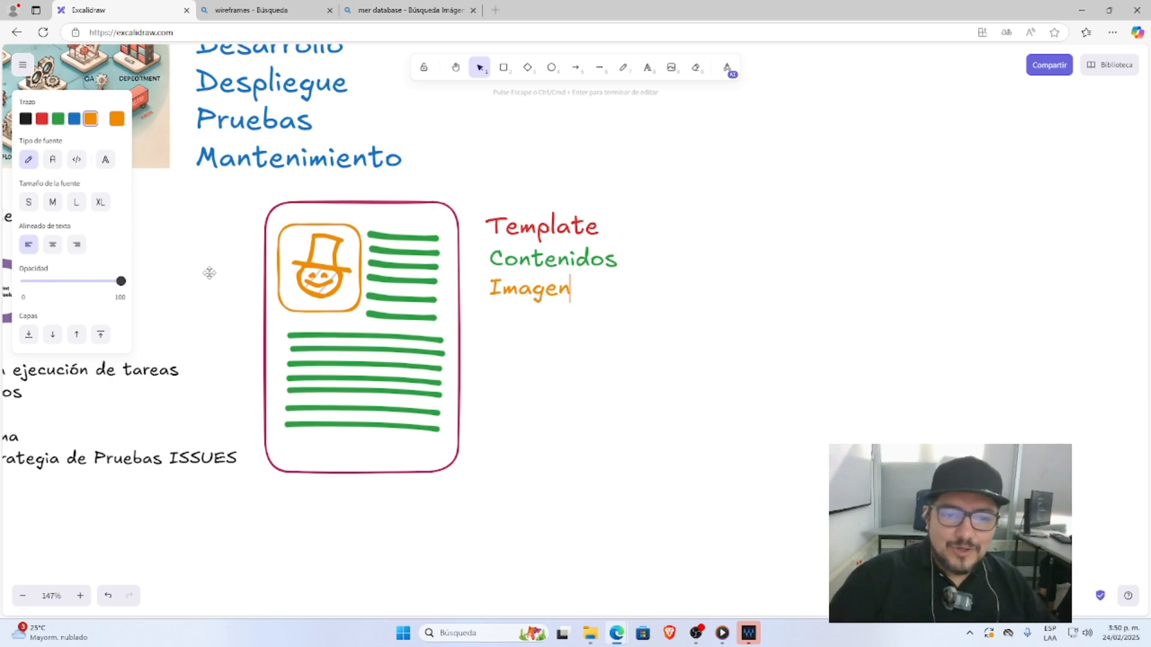
pyautogui.click(609, 335)
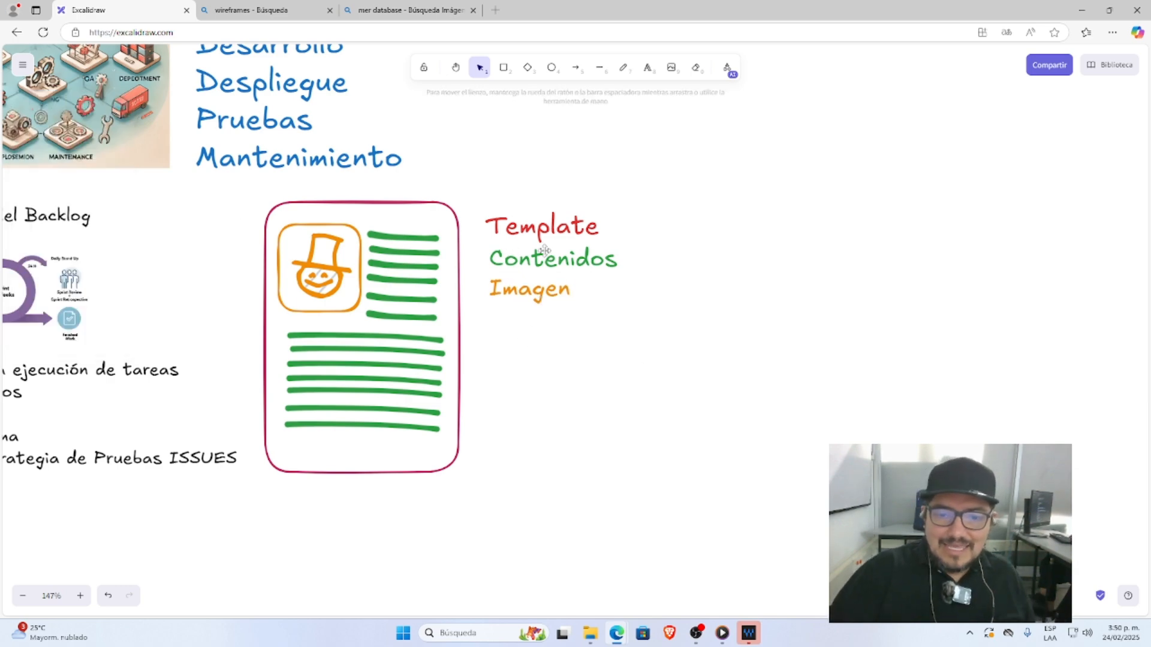
pyautogui.scroll(2, 526, 375)
pyautogui.hscroll(-5, 526, 375)
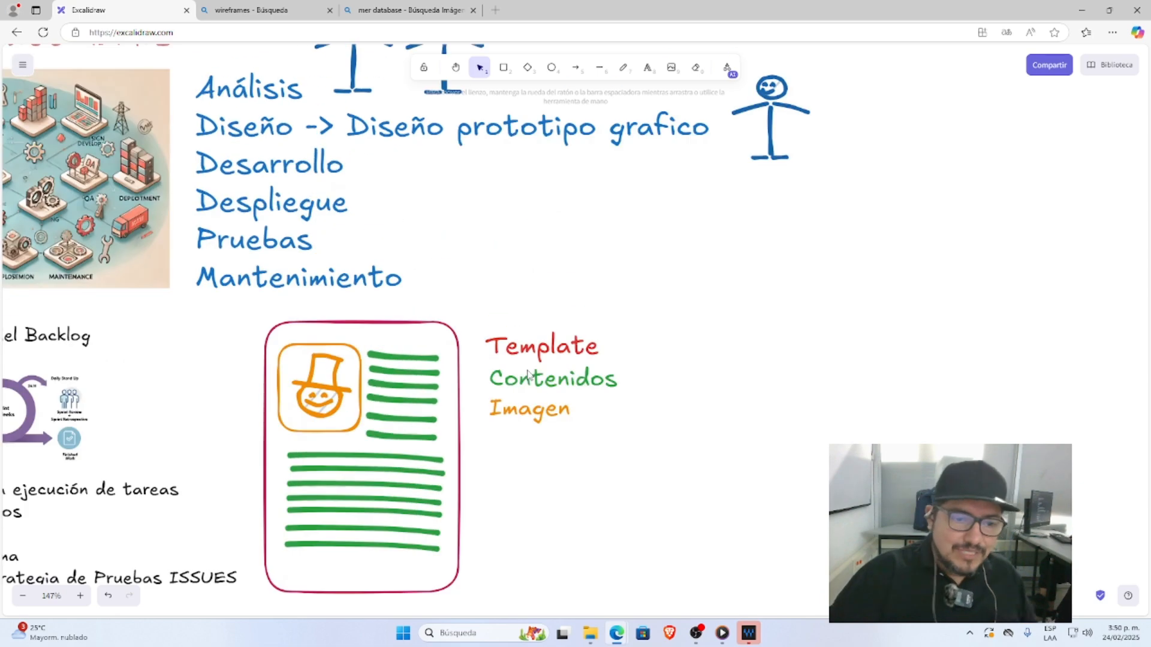
pyautogui.scroll(-4, 526, 375)
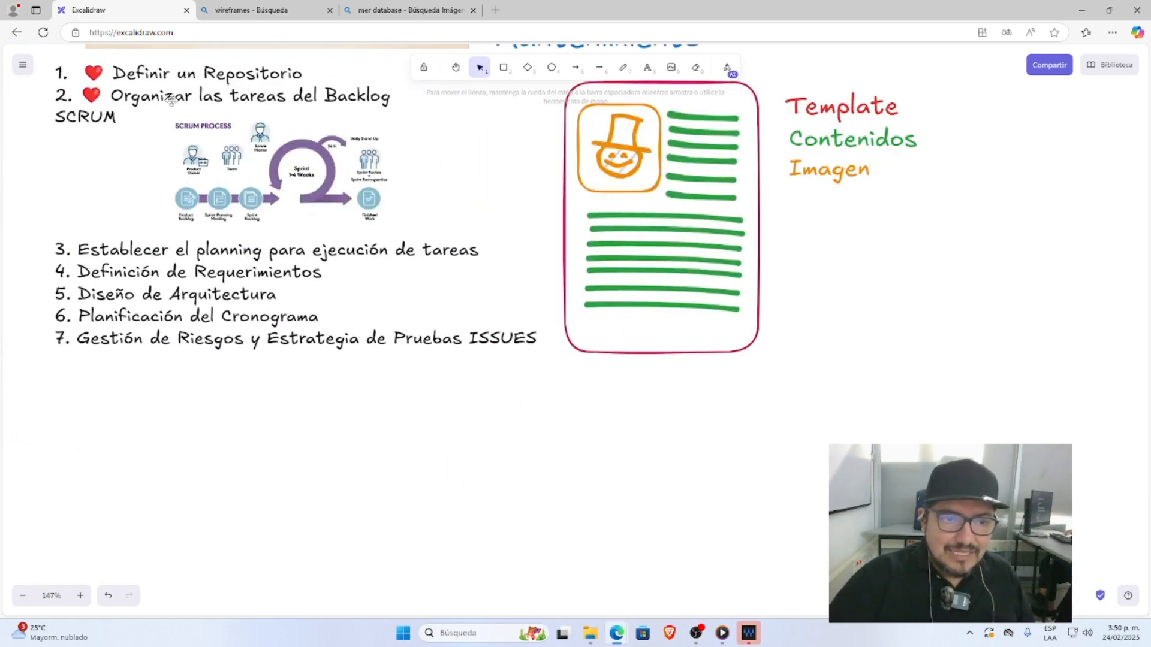
pyautogui.hscroll(-3, 912, 385)
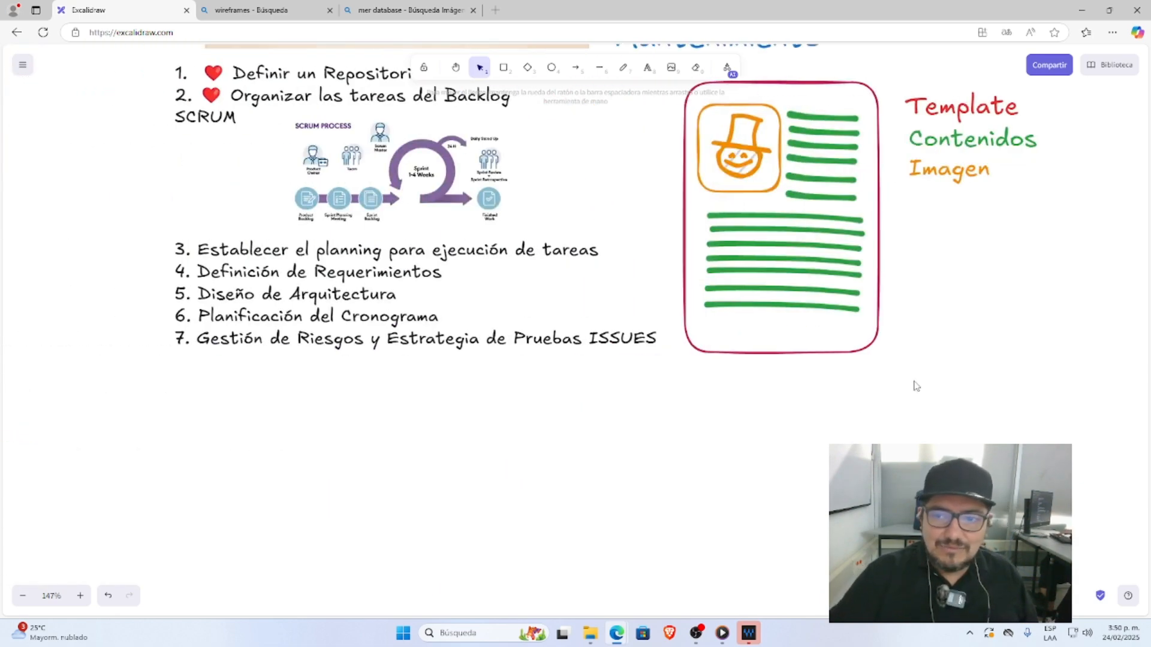
pyautogui.hscroll(4, 912, 392)
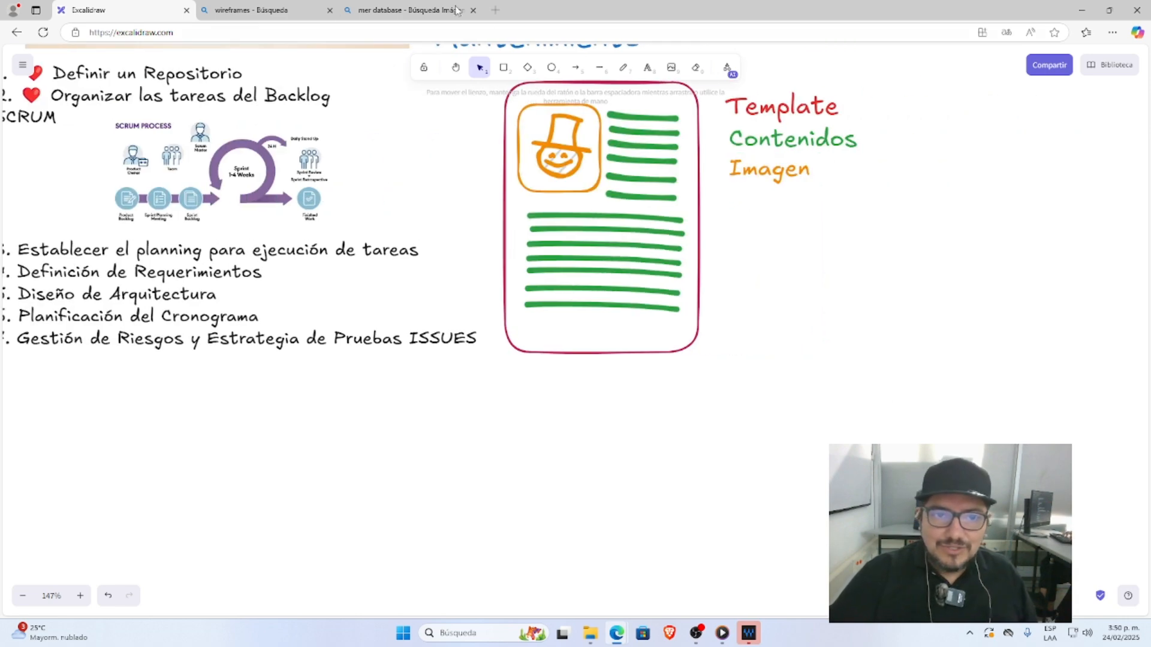
# Switch to the GitHub window and open the project "Seguimiento de Proyectos APW"
pyautogui.hotkey('alt', 'Tab')
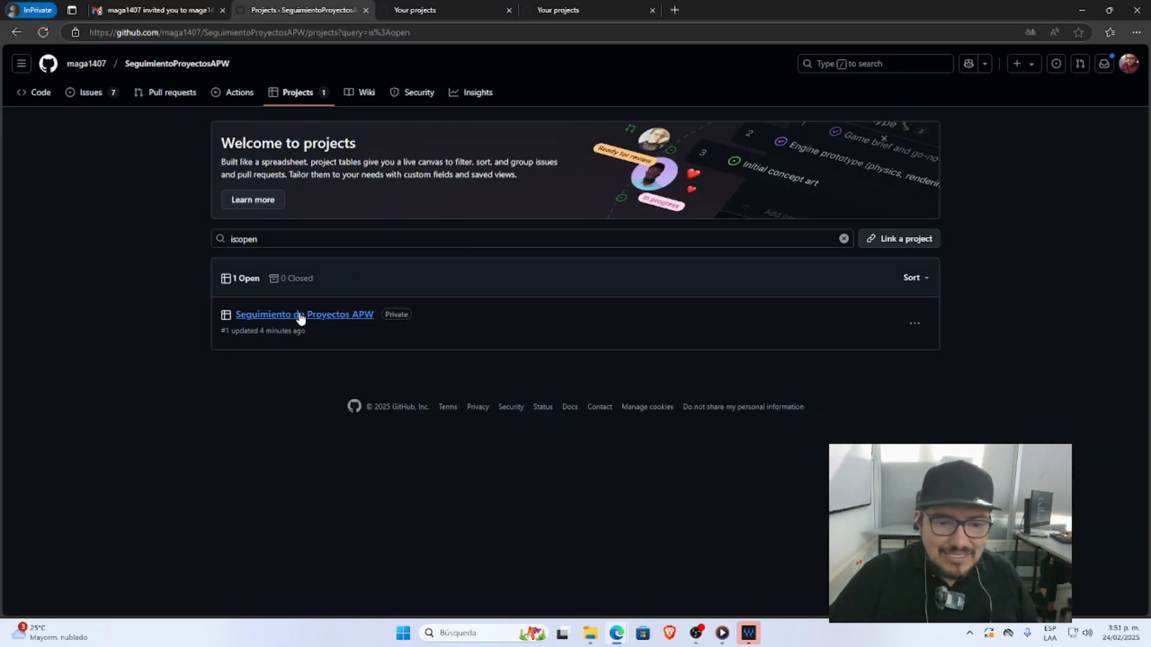
pyautogui.click(405, 5)
pyautogui.click(275, 6)
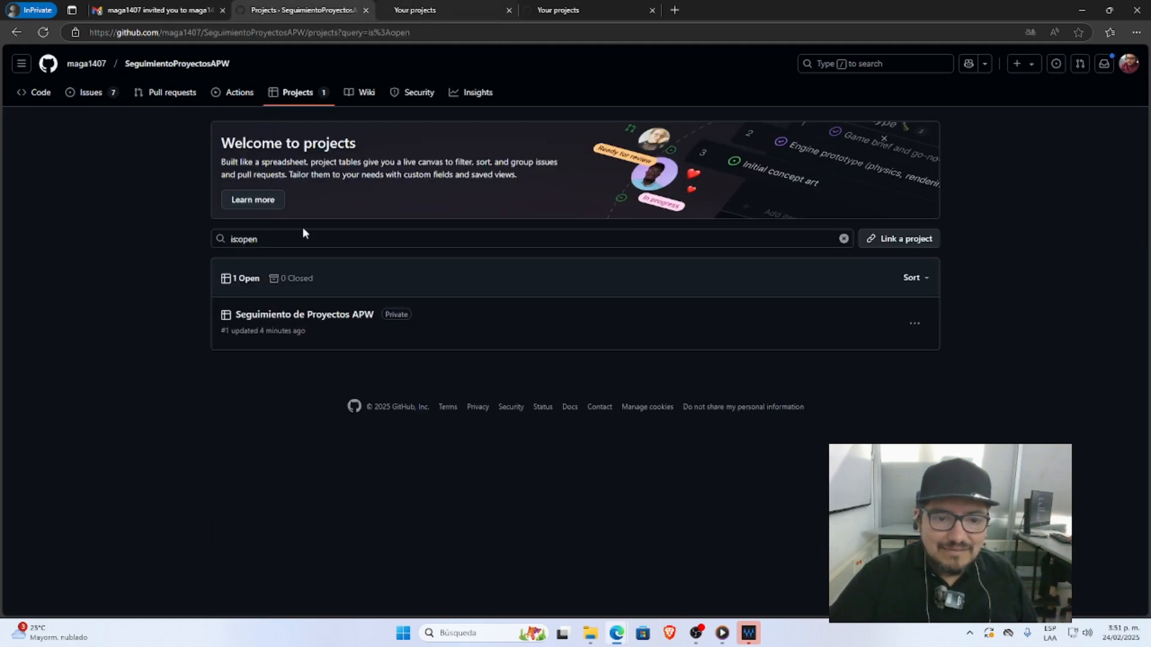
pyautogui.click(315, 316)
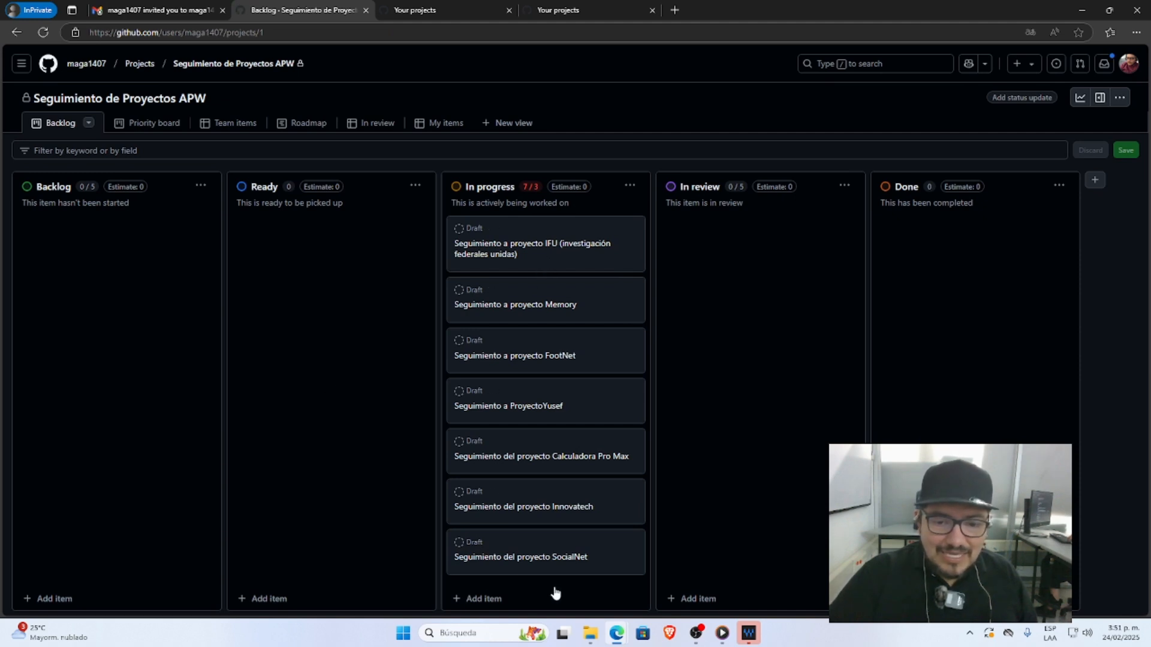
# Start a Backlog item reading "Revisar que el témplate sea congruente con la documentación y el material presentado en la planeación", correcting its spelling with the suggestions
pyautogui.click(45, 600)
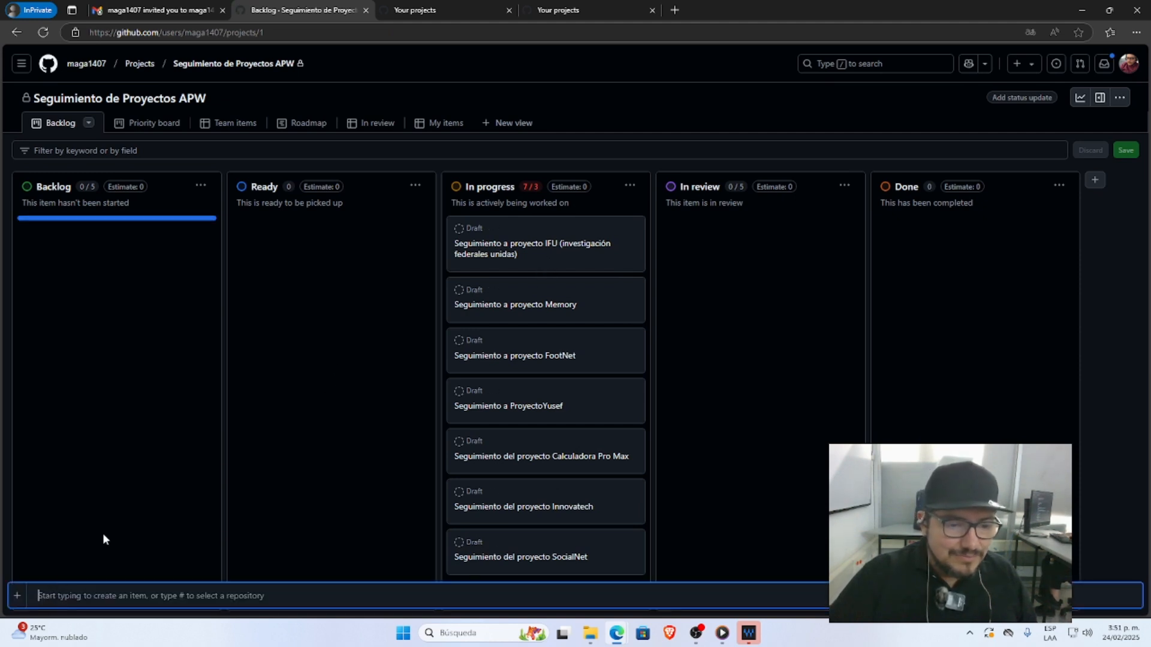
pyautogui.write('Re')
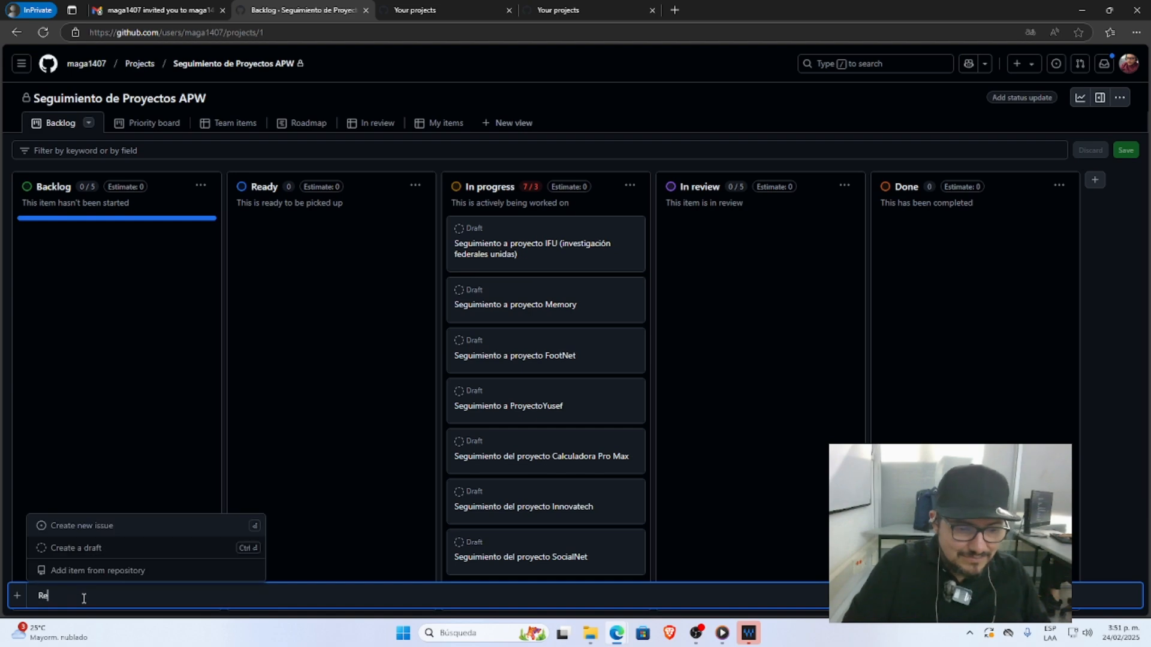
pyautogui.write('visar que el template')
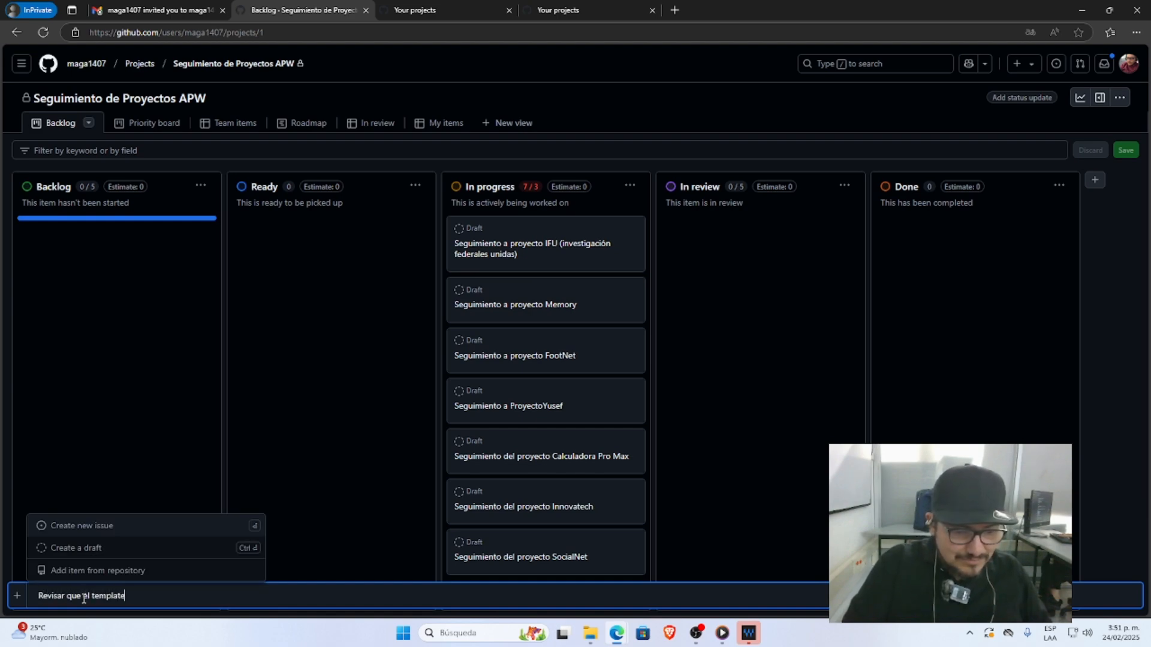
pyautogui.write(' sec con')
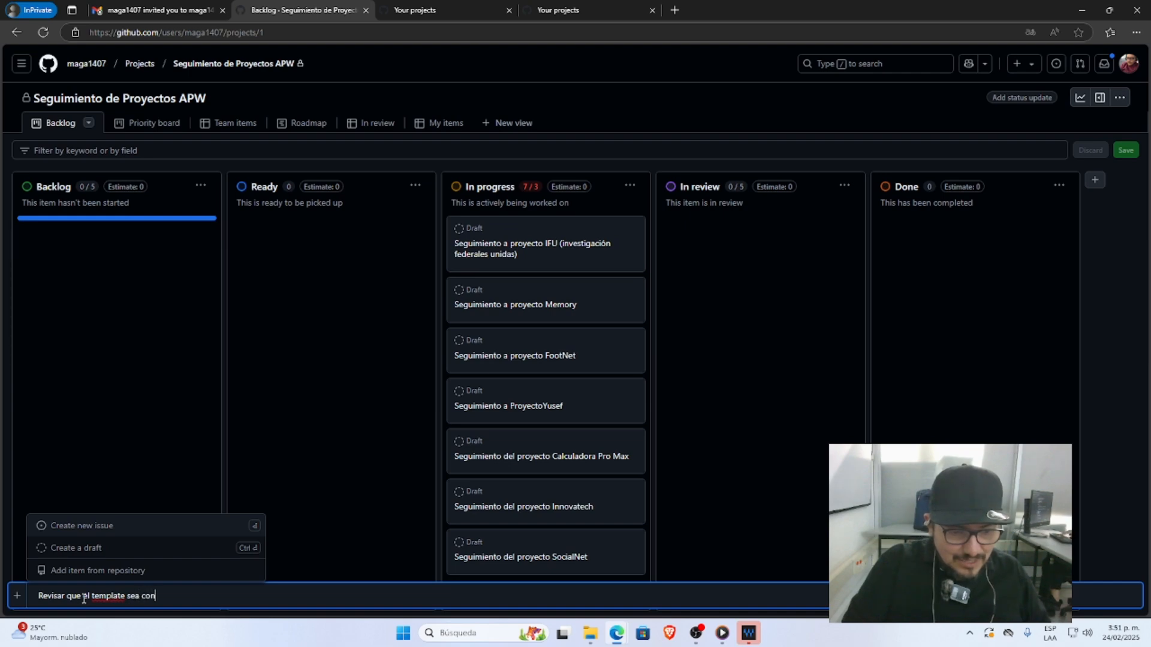
pyautogui.write('gruente con la documentación y el material presentado en la planeción')
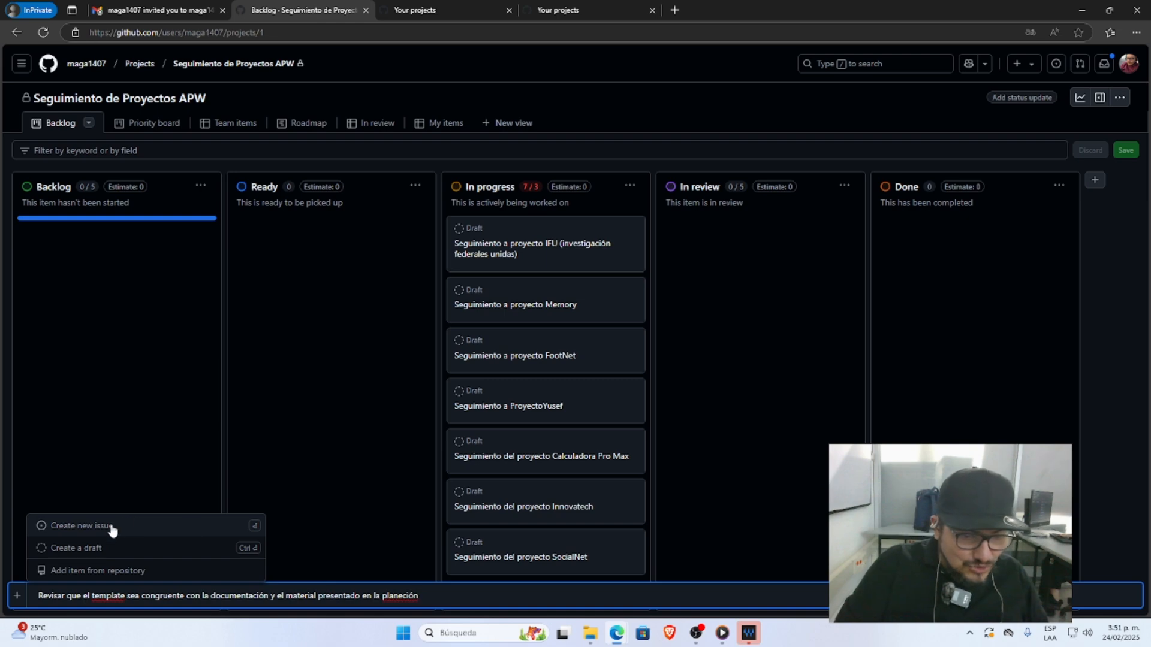
pyautogui.rightClick(396, 596)
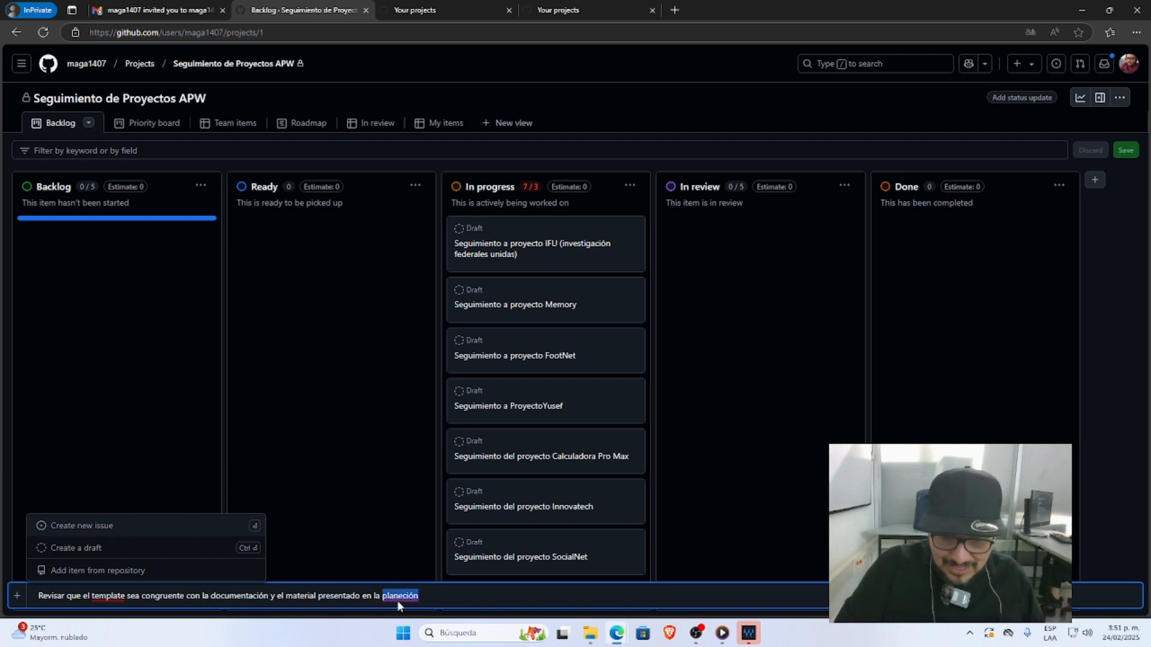
pyautogui.click(441, 426)
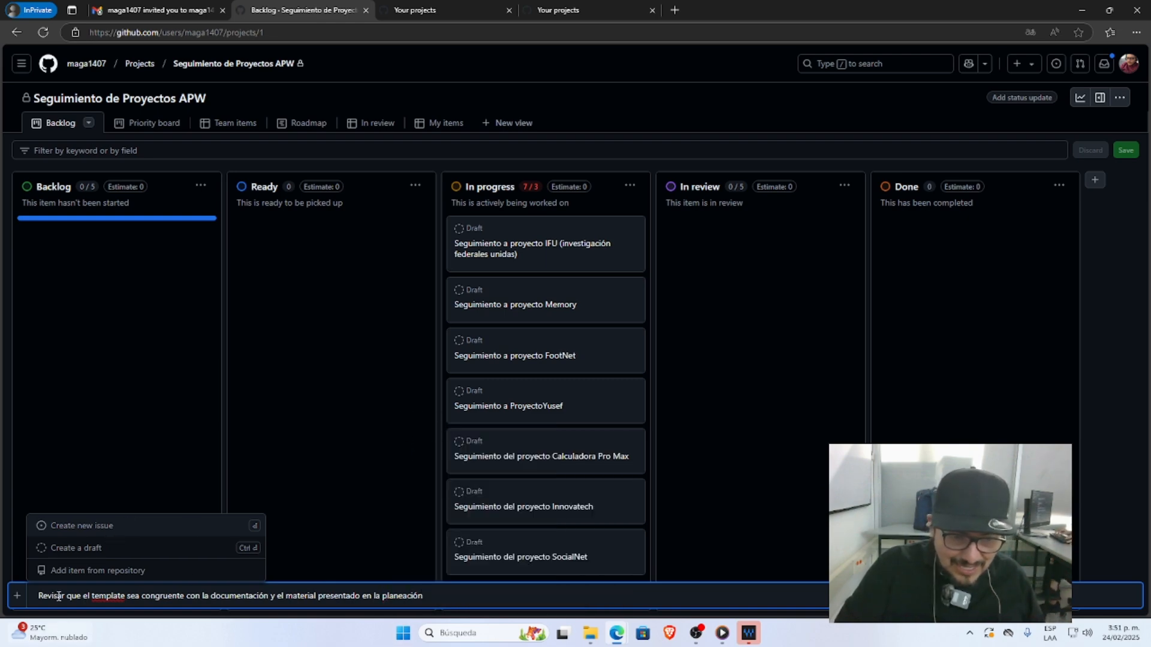
pyautogui.rightClick(108, 596)
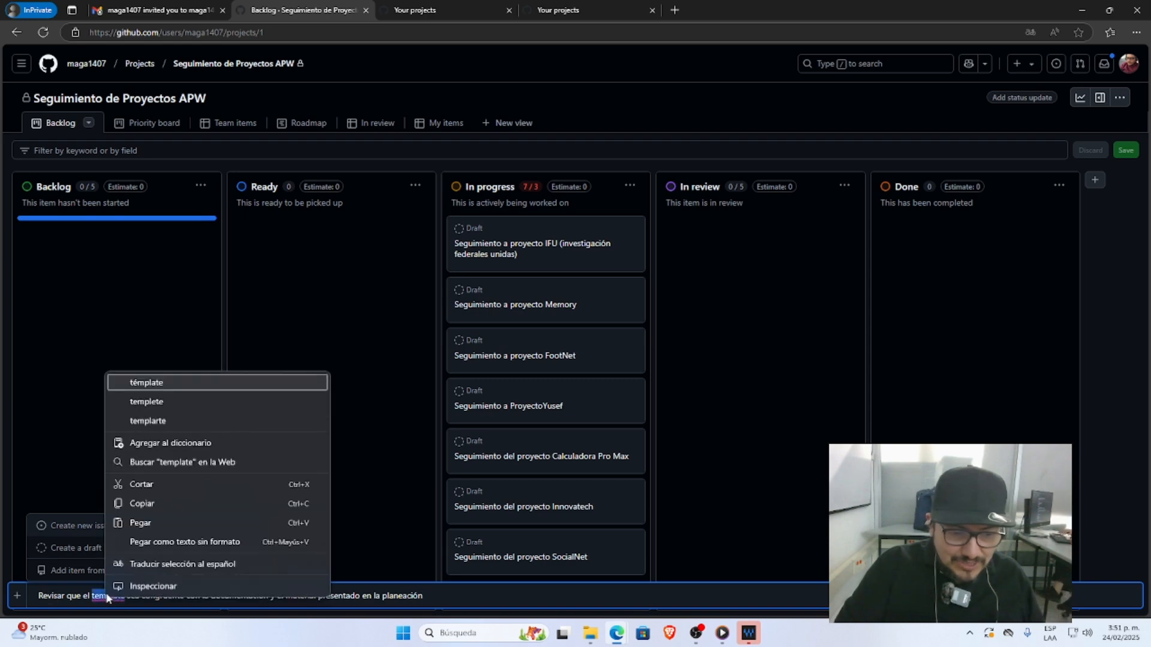
pyautogui.click(146, 383)
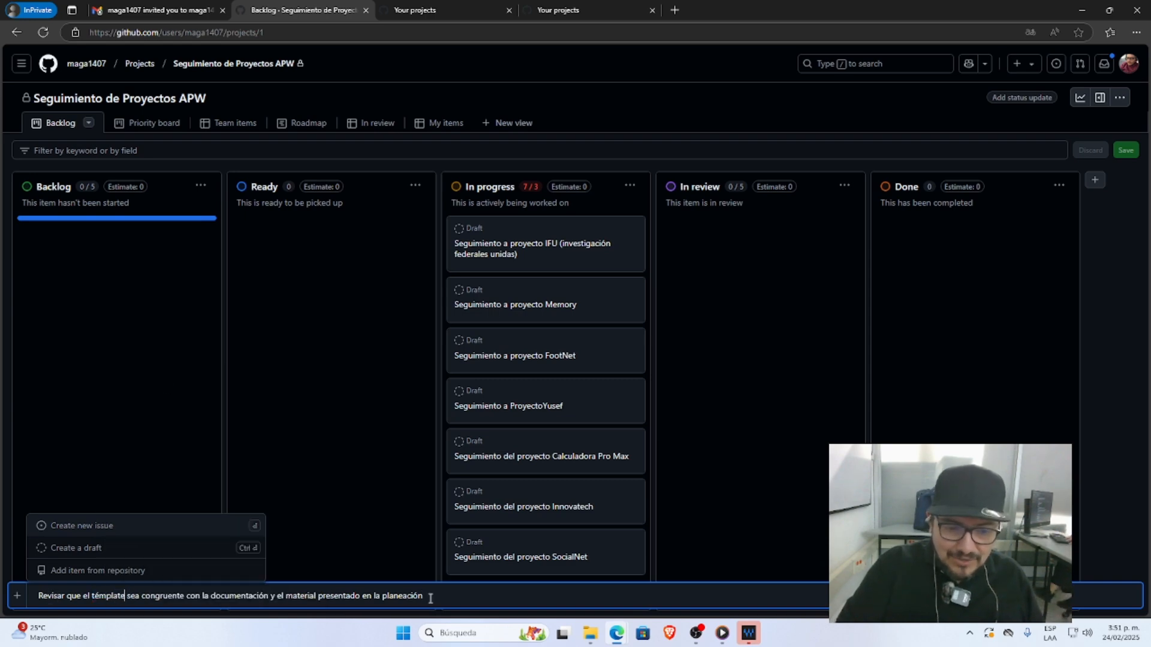
# Prefix the item title with "Como Desarrollador debo" and make the initial of "revisar" lowercase
pyautogui.moveTo(60, 633)
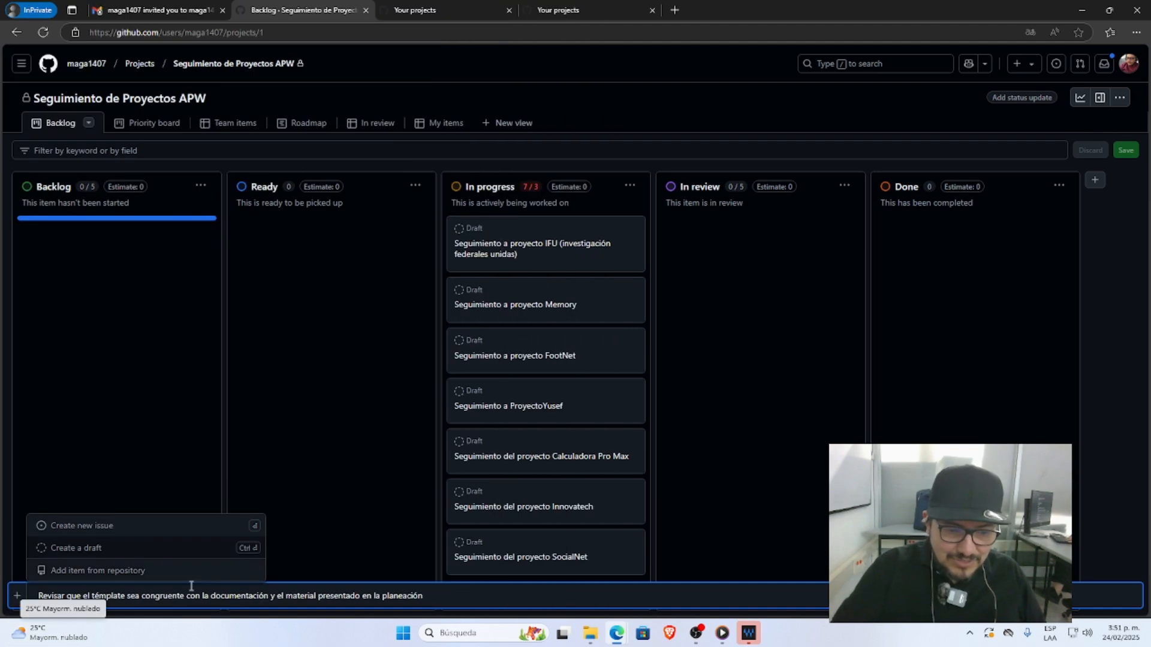
pyautogui.click(45, 592)
pyautogui.write('Co')
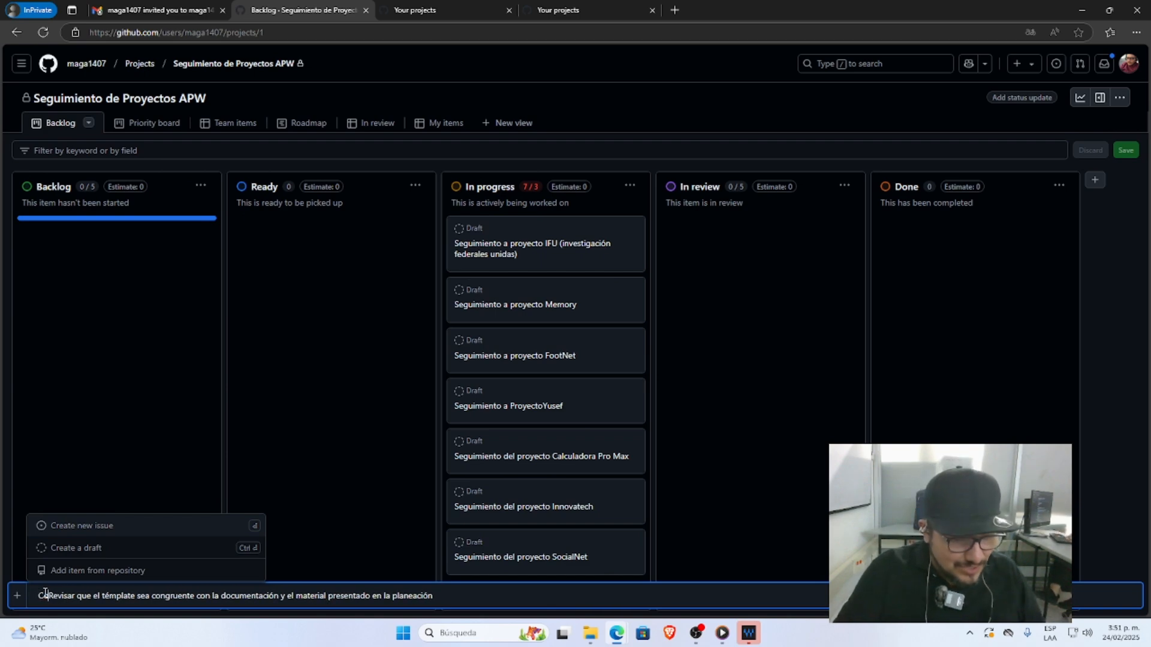
pyautogui.write('ómo Desarrolla')
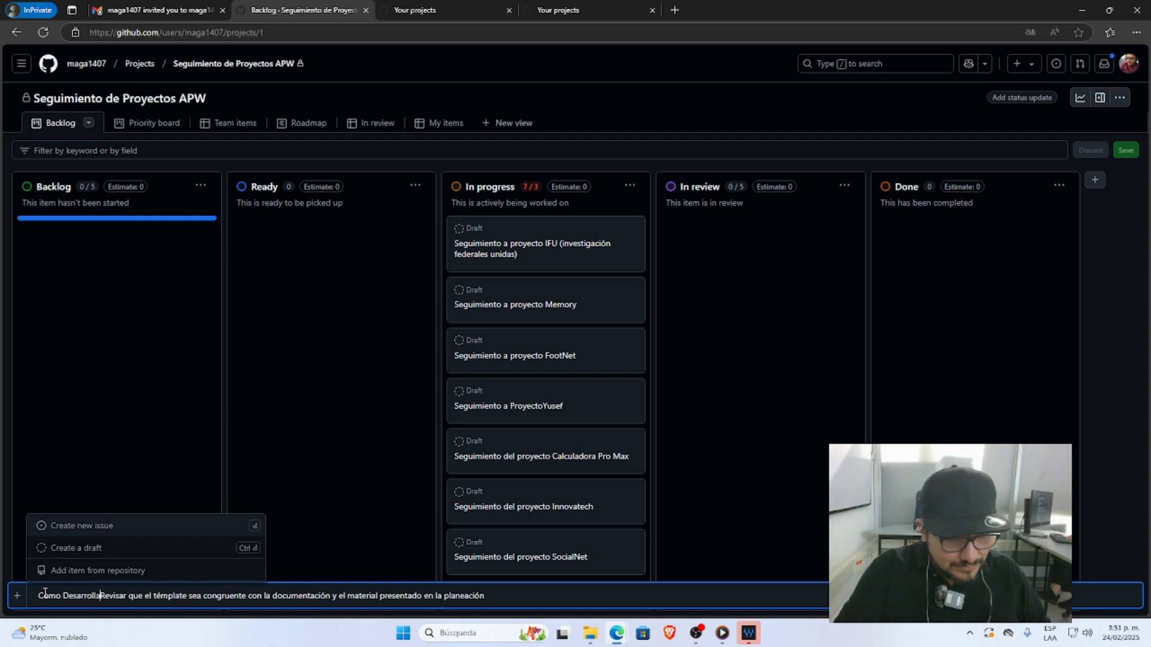
pyautogui.write('dor ')
pyautogui.write('debo')
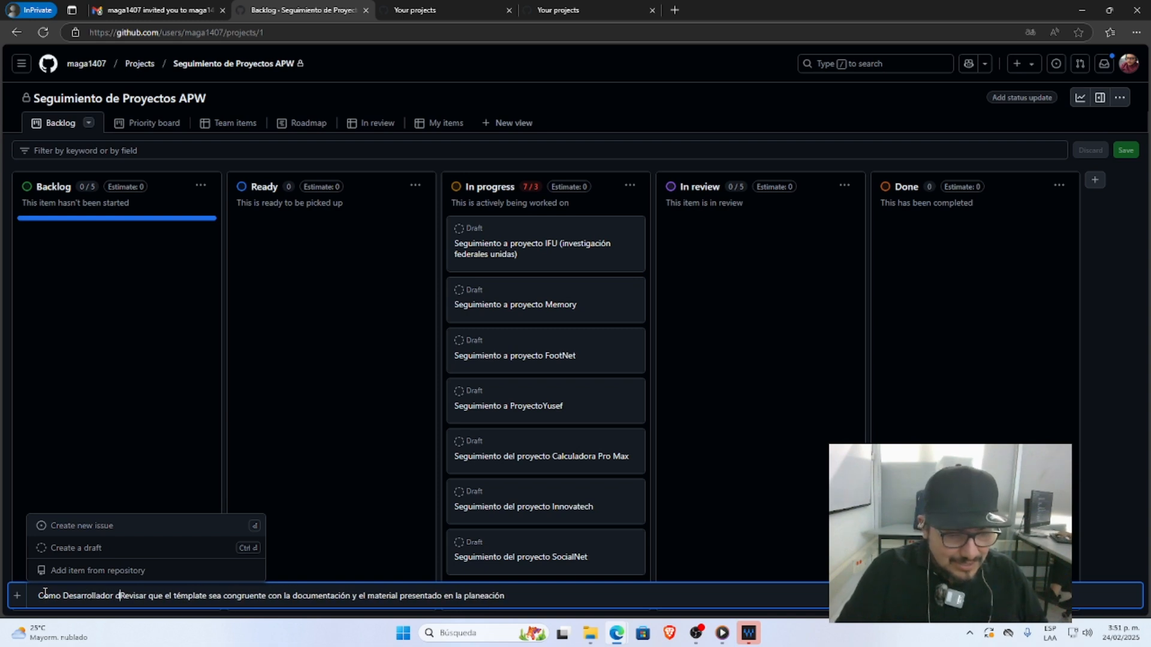
pyautogui.press('Delete')
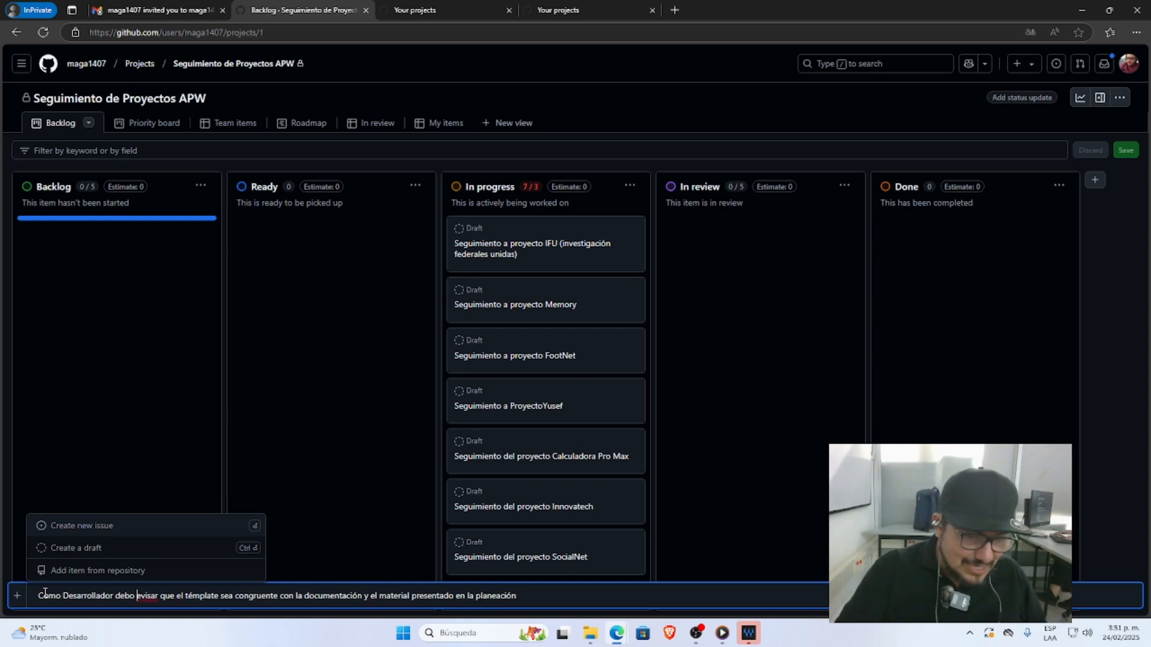
pyautogui.write('r')
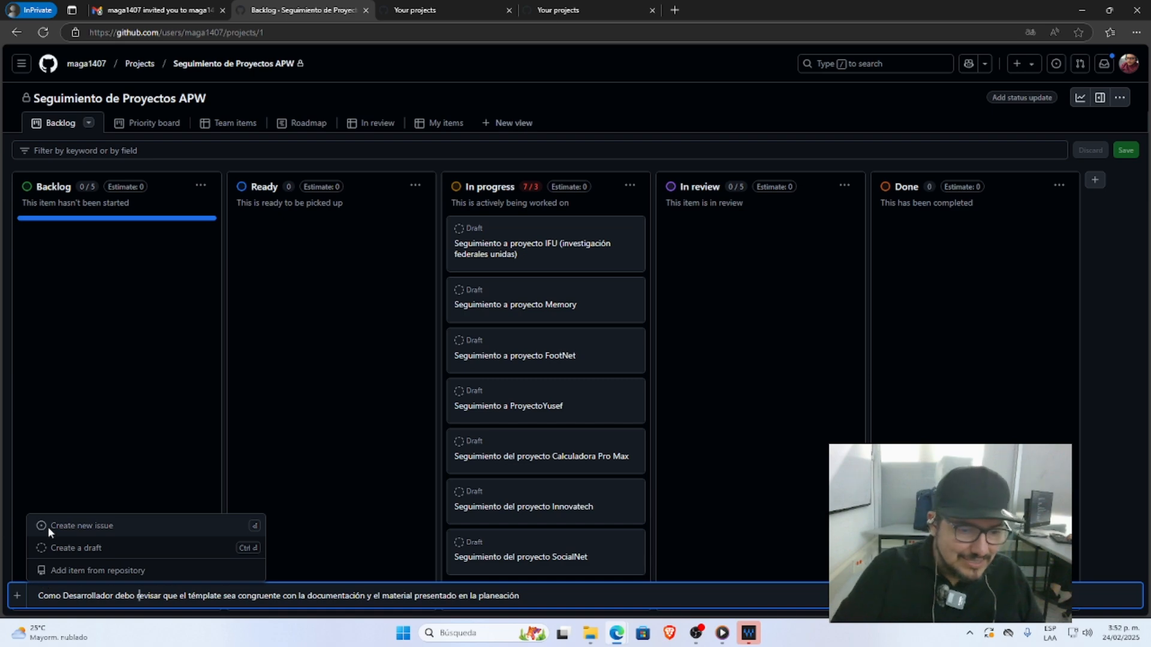
# Create the item as a draft in Backlog and move its card to the Ready column
pyautogui.click(109, 550)
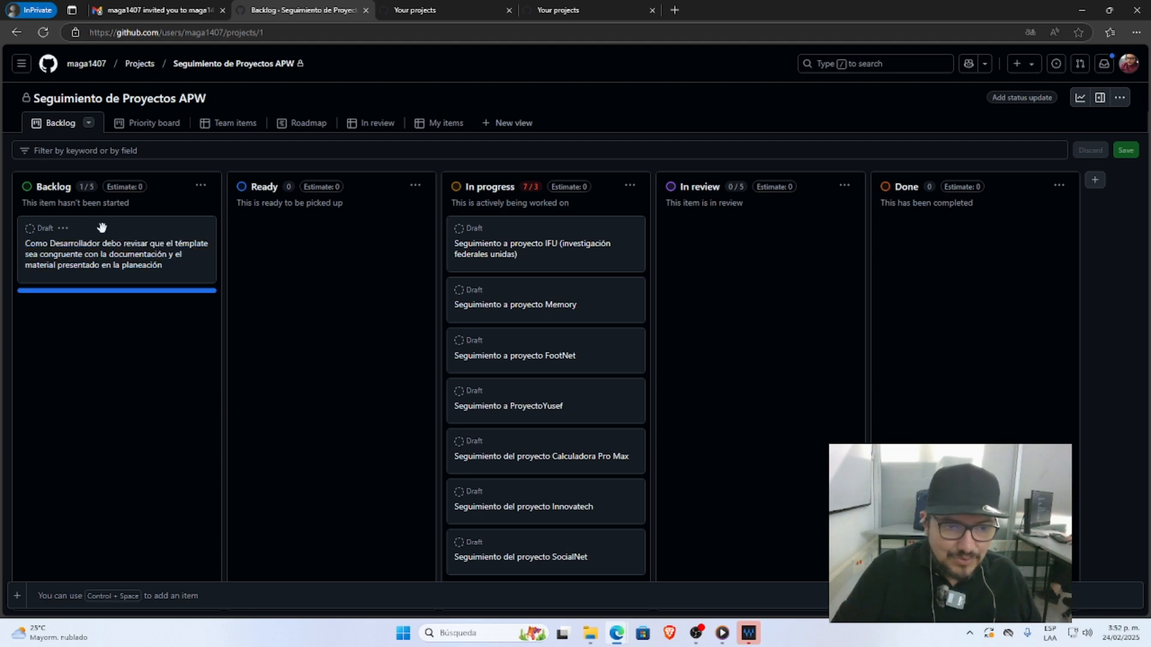
pyautogui.moveTo(101, 228); pyautogui.dragTo(314, 229)
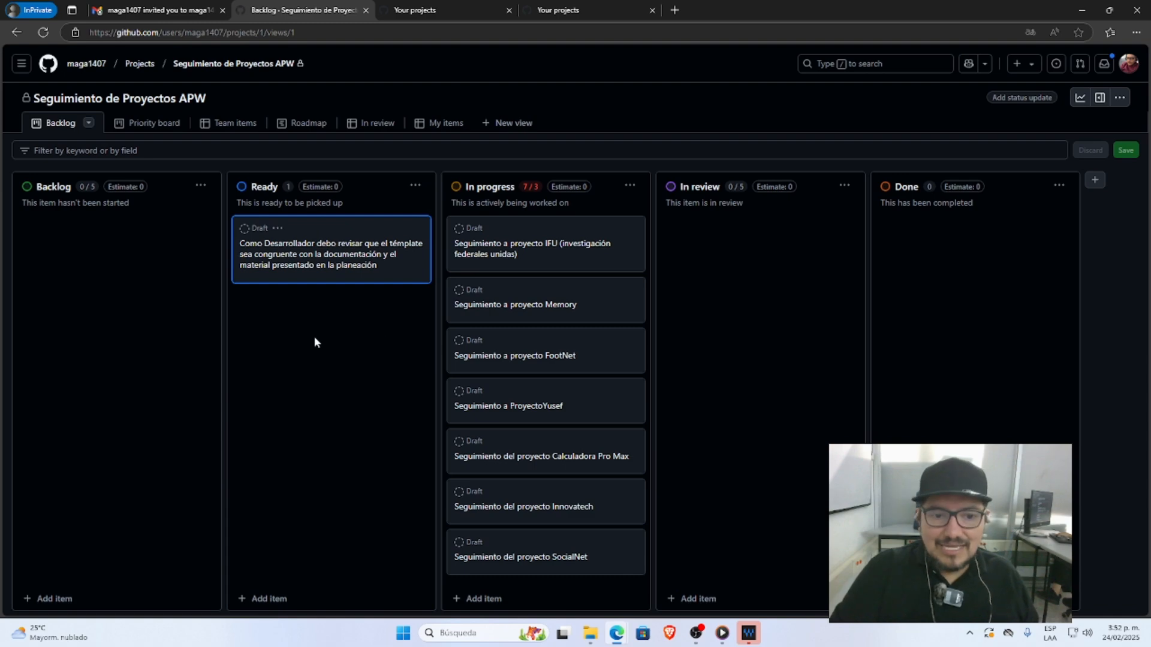
# Return to the Excalidraw board and review the wireframe's labels and the numbered planning list
pyautogui.click(584, 7)
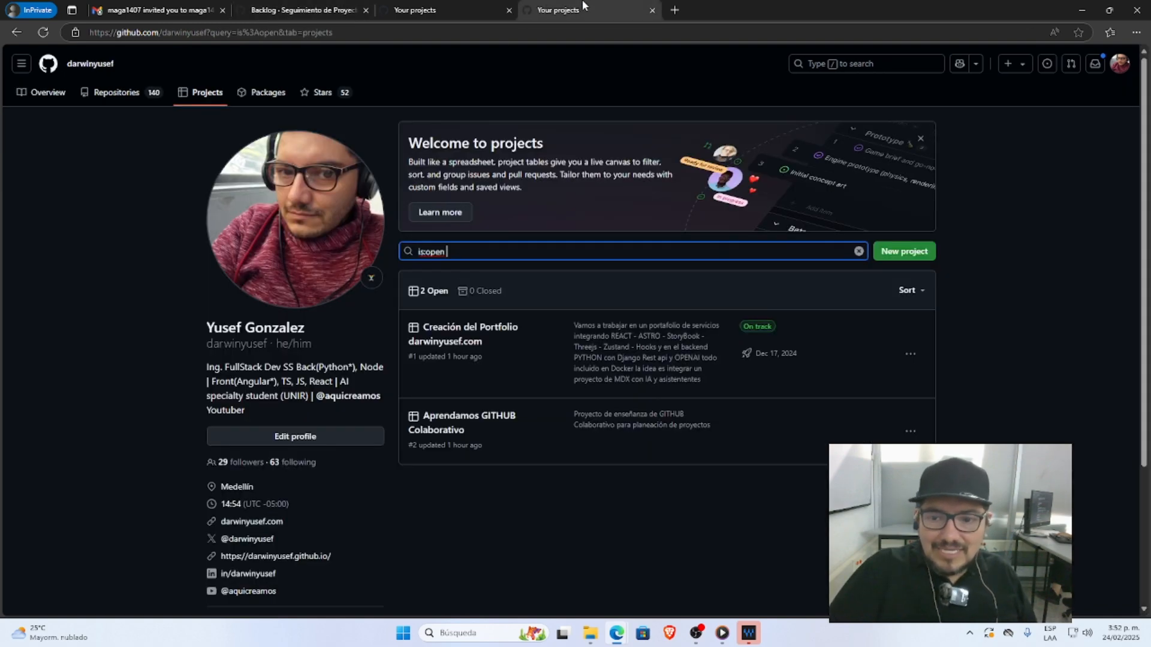
pyautogui.click(479, 7)
pyautogui.click(281, 7)
pyautogui.hotkey('alt', 'Tab')
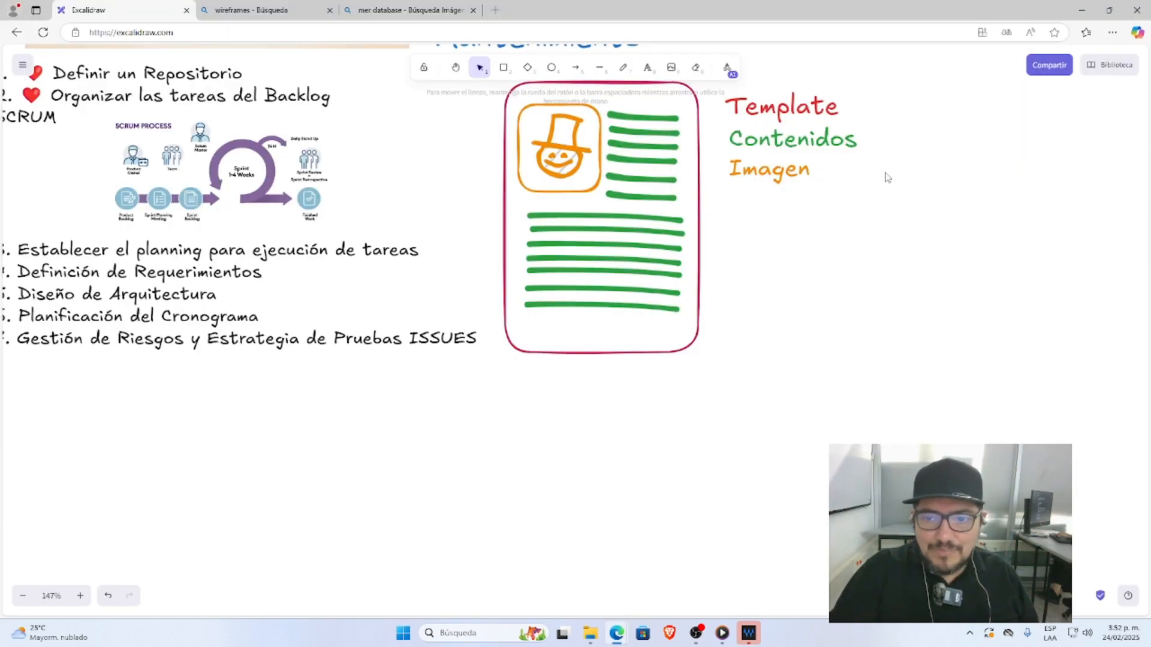
pyautogui.click(811, 112)
pyautogui.click(832, 148)
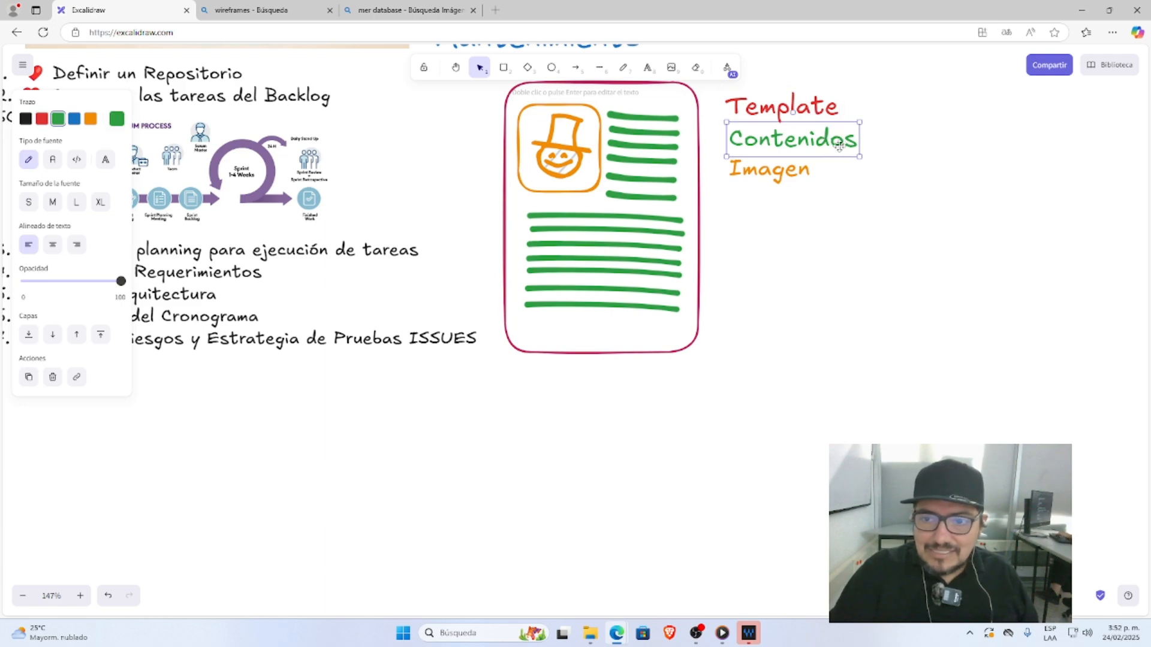
pyautogui.doubleClick(841, 145)
pyautogui.click(394, 9)
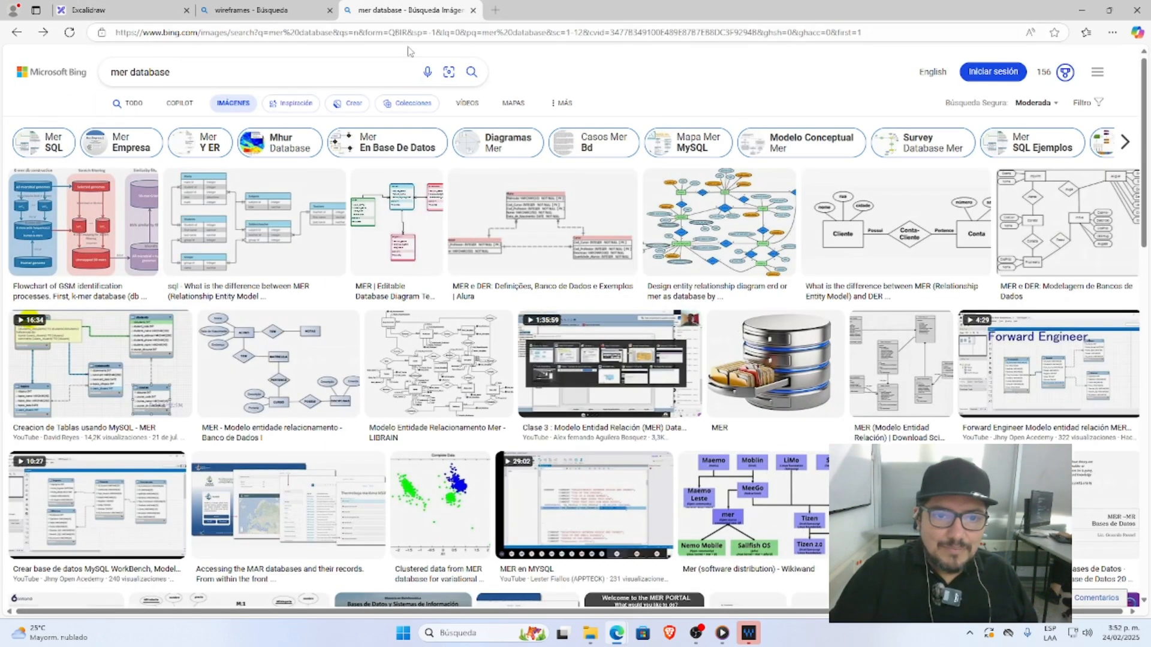
pyautogui.hotkey('ctrl', 'Tab')
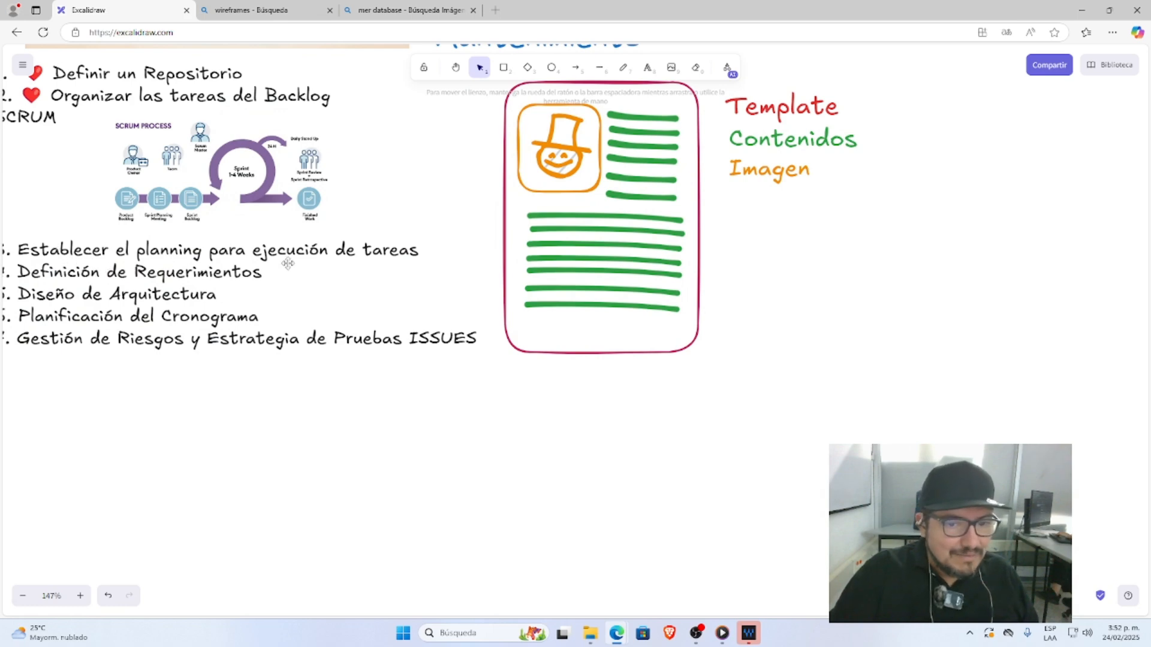
pyautogui.scroll(1, 87, 133)
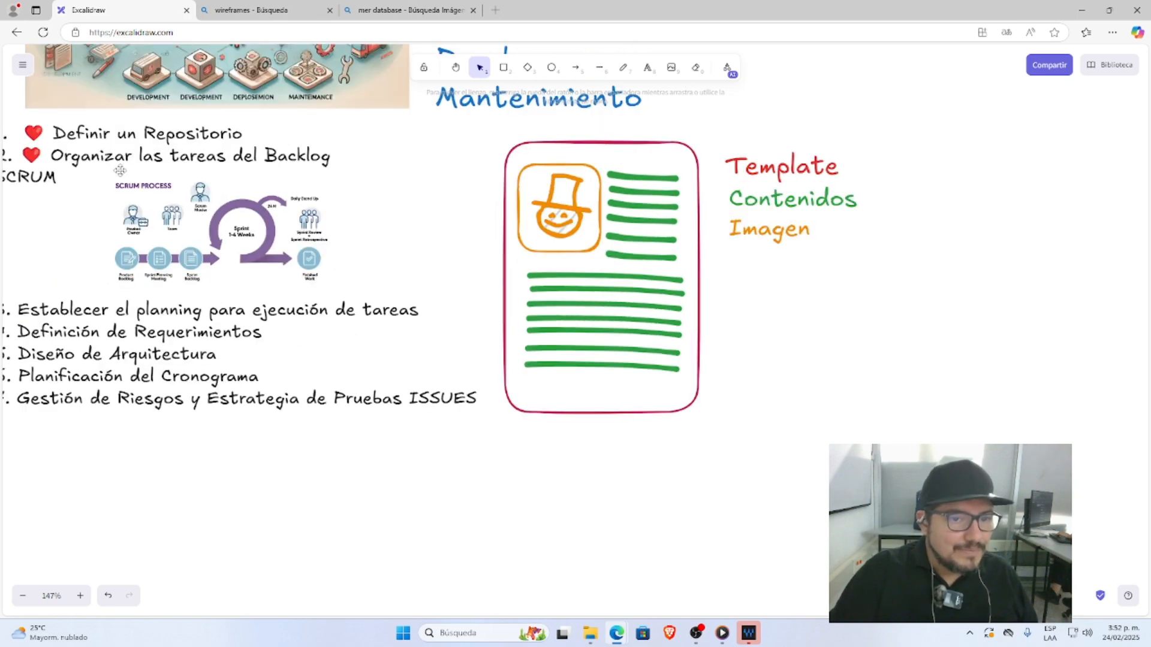
pyautogui.hscroll(-3, 120, 173)
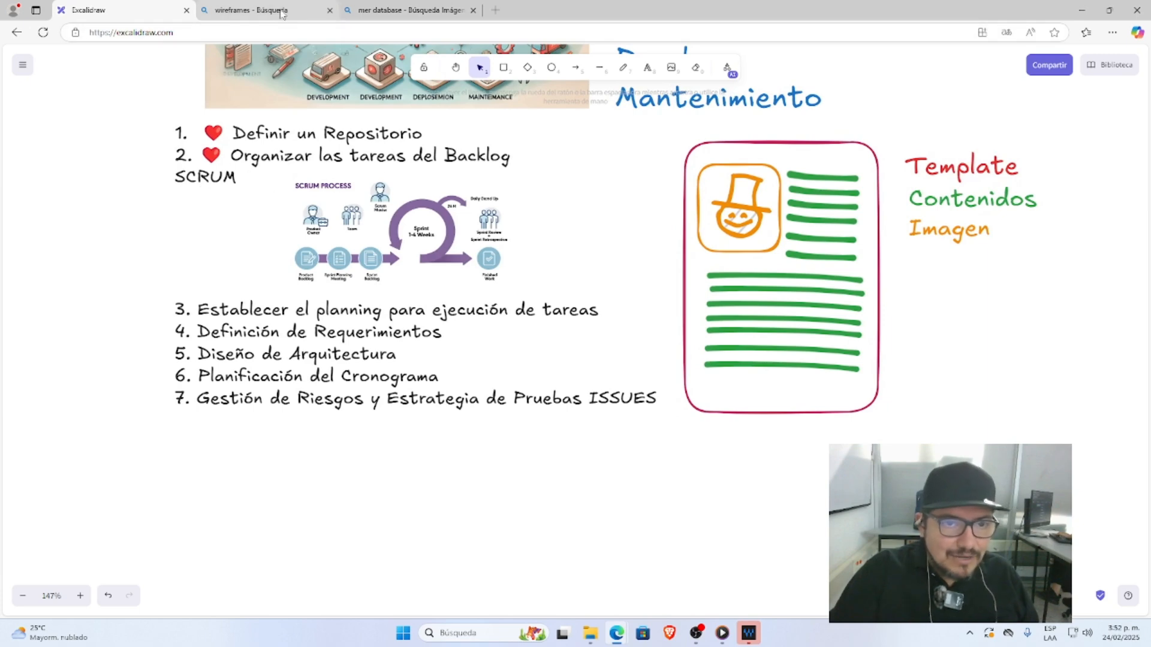
# Switch to the GitHub board and start a Backlog item reading "Cargar los contenidos requeridos para que el proyecto funcione en marcha"
pyautogui.hotkey('alt', 'Tab')
pyautogui.hotkey('alt', 'Tab')
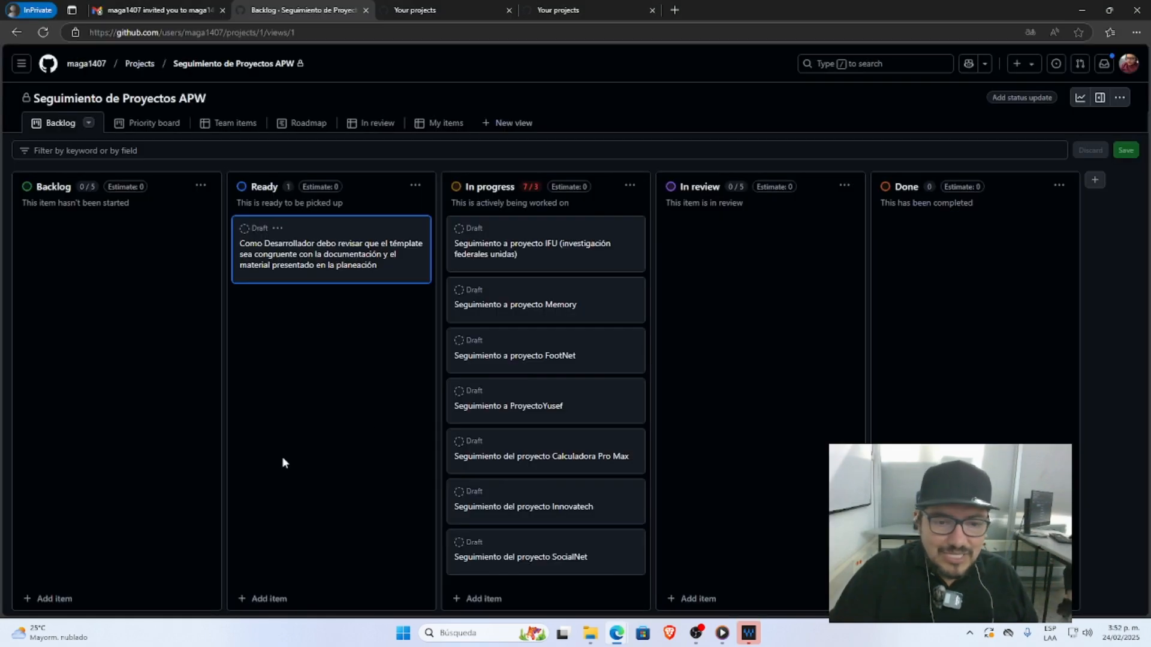
pyautogui.click(60, 598)
pyautogui.write('Contenidos')
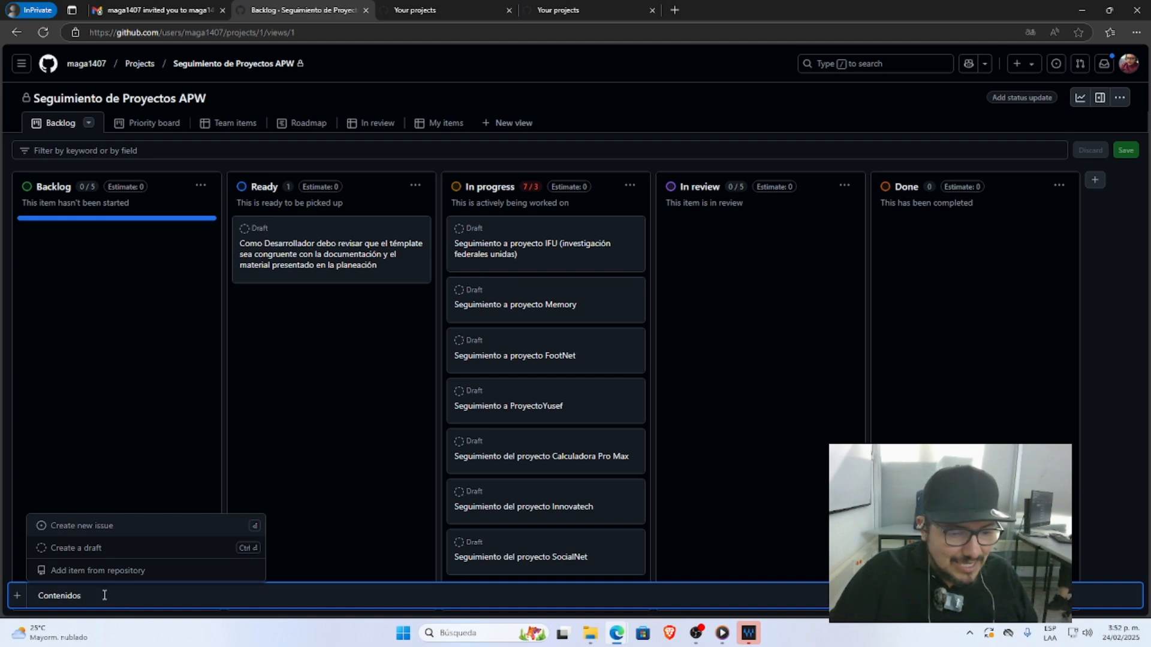
pyautogui.write('Cargar los')
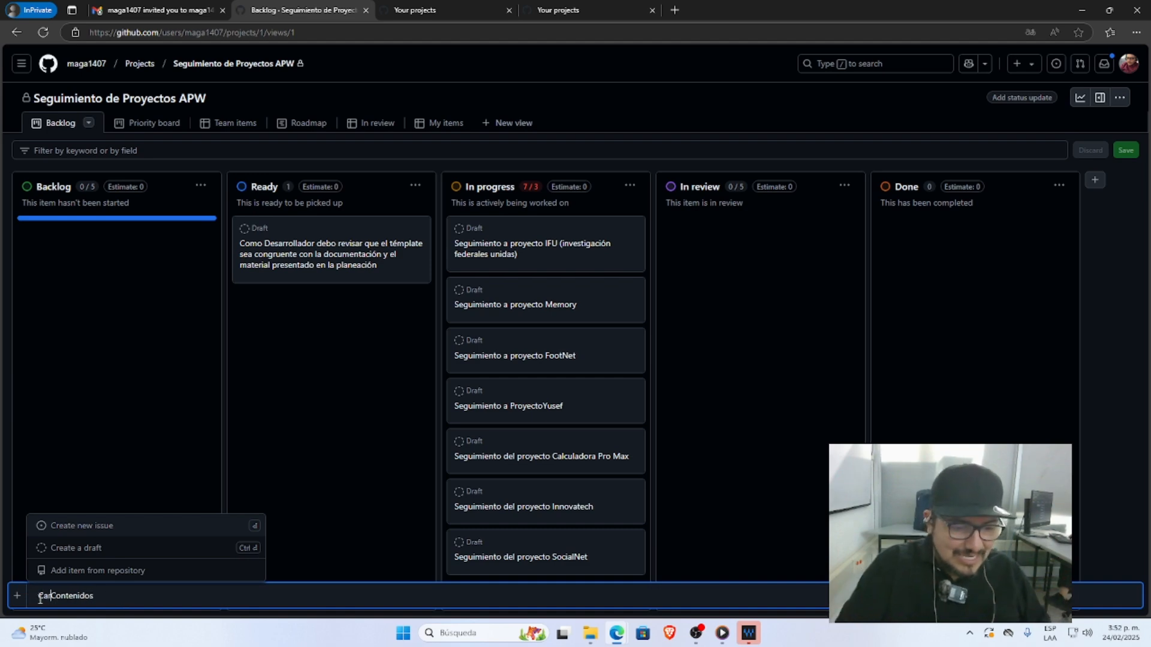
pyautogui.write(' contenidos re')
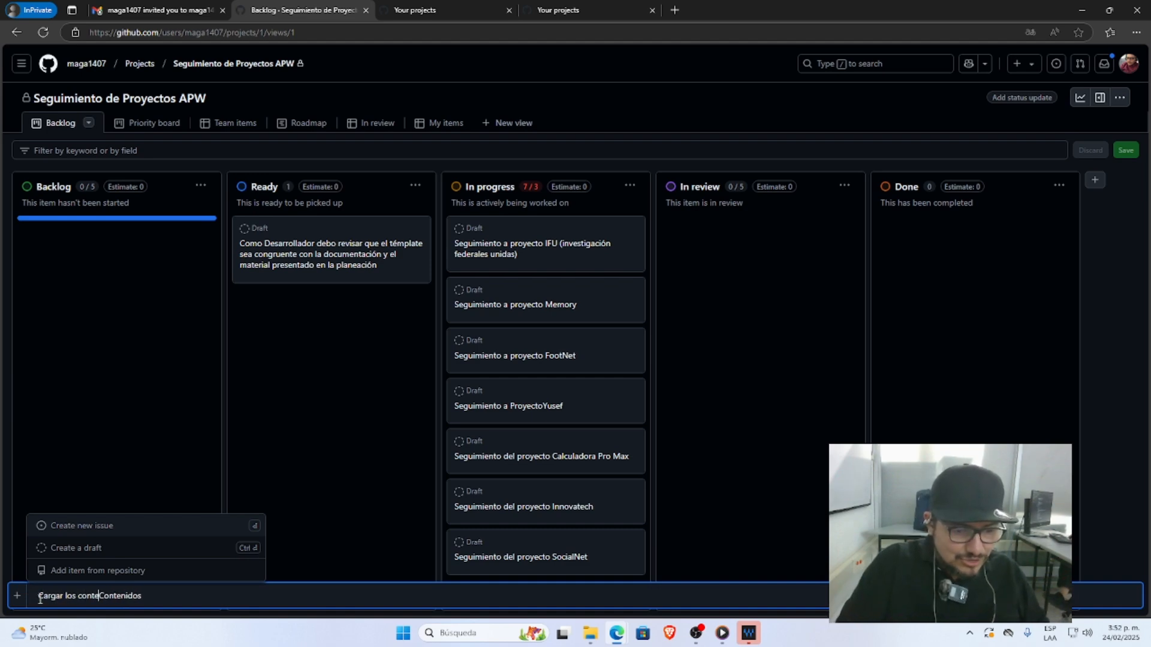
pyautogui.write('queridos para c')
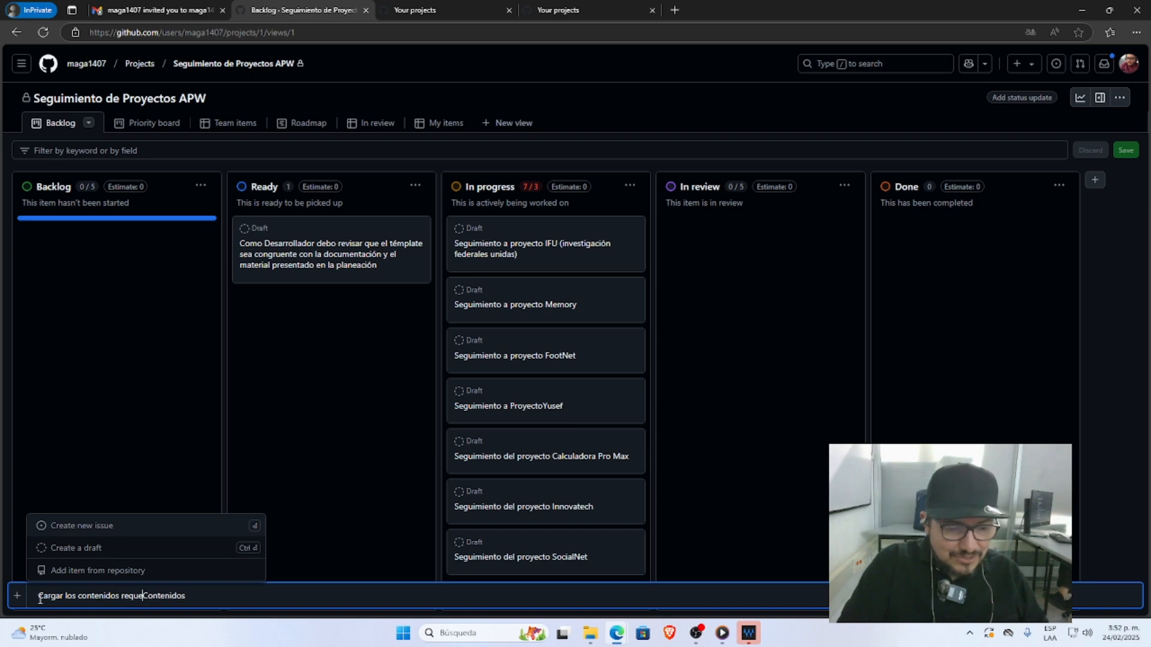
pyautogui.write('ue el proyecto ')
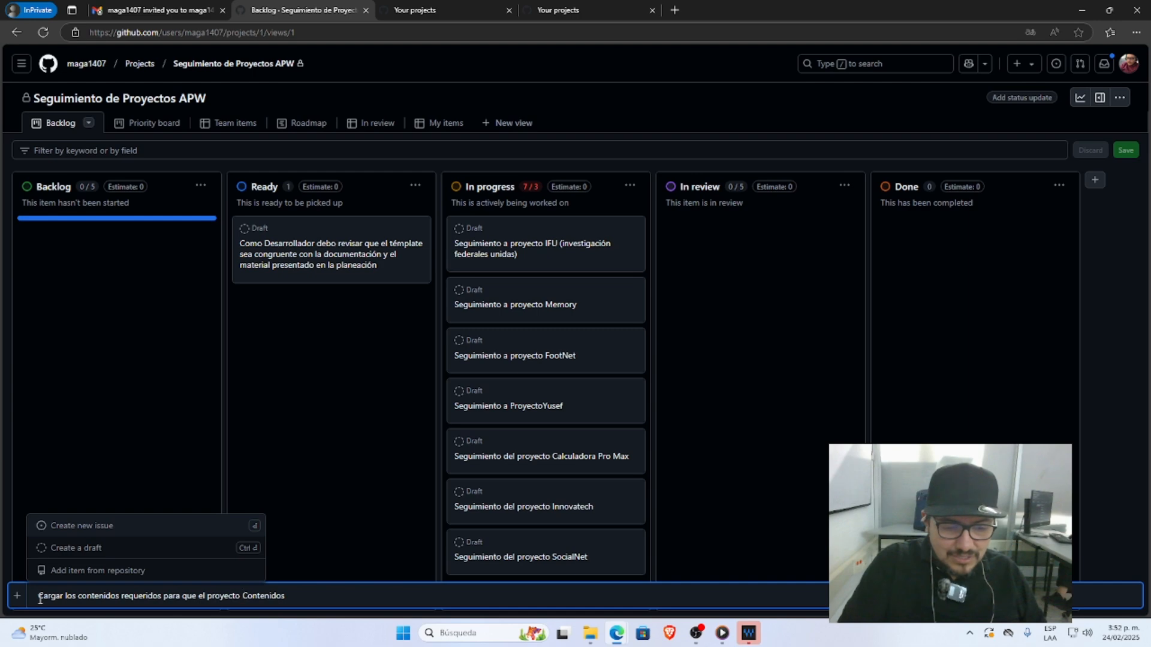
pyautogui.write('funcione en m')
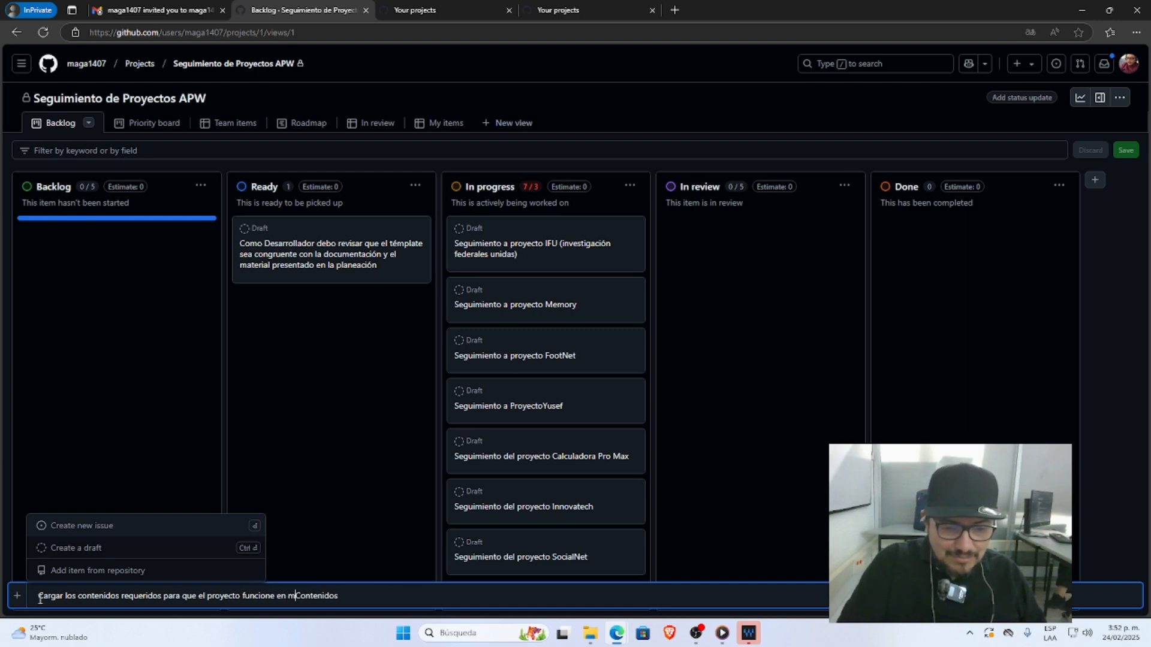
pyautogui.write('archa')
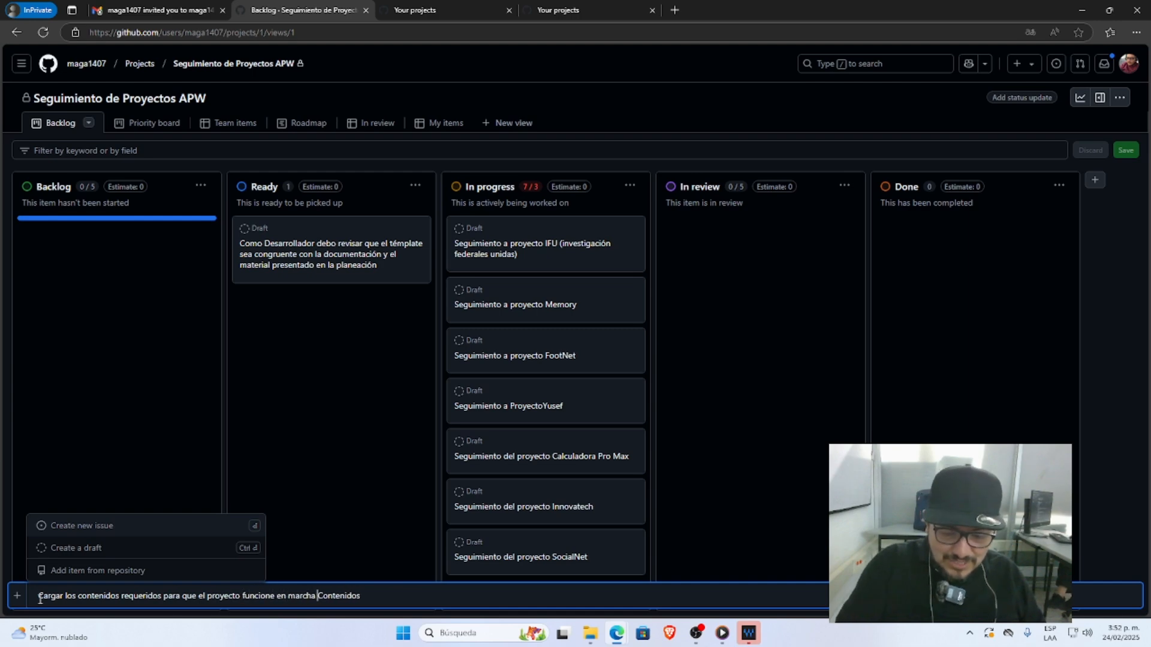
pyautogui.press('Delete')
pyautogui.press('Delete')
pyautogui.press('Delete')
pyautogui.press('Delete')
pyautogui.press('Delete')
pyautogui.press('Delete')
pyautogui.press('Delete')
pyautogui.press('Delete')
pyautogui.press('Delete')
pyautogui.press('Delete')
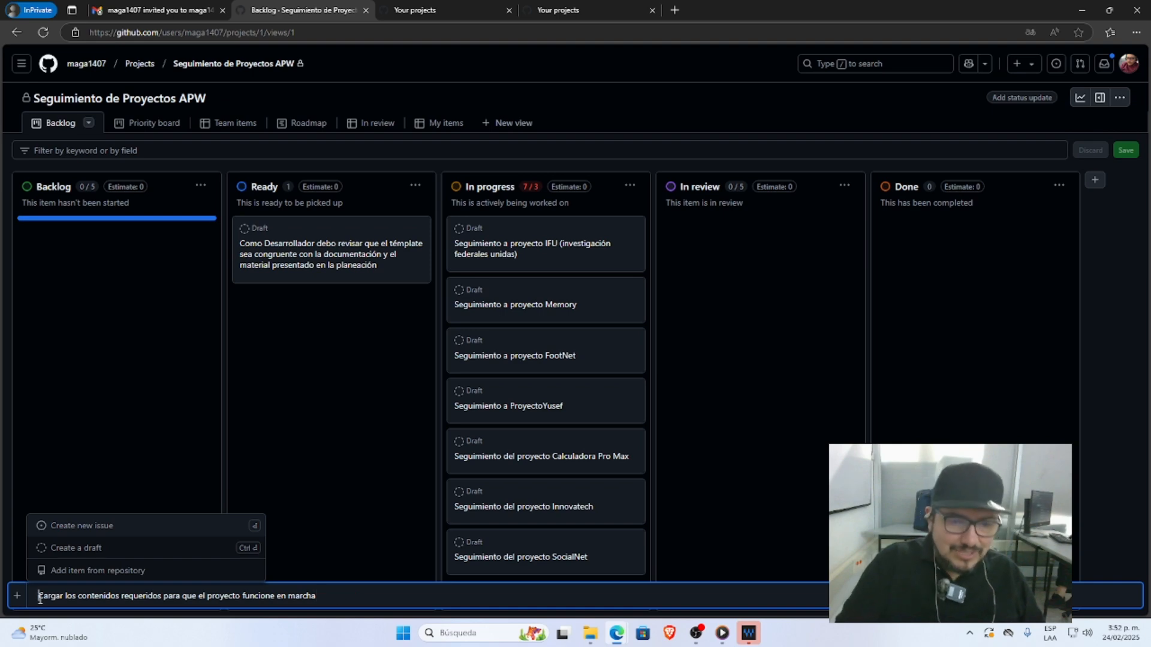
# Prefix the new item's title with "Como Desarrollador debo" and make the initial of "cargar" lowercase
pyautogui.write('Como ')
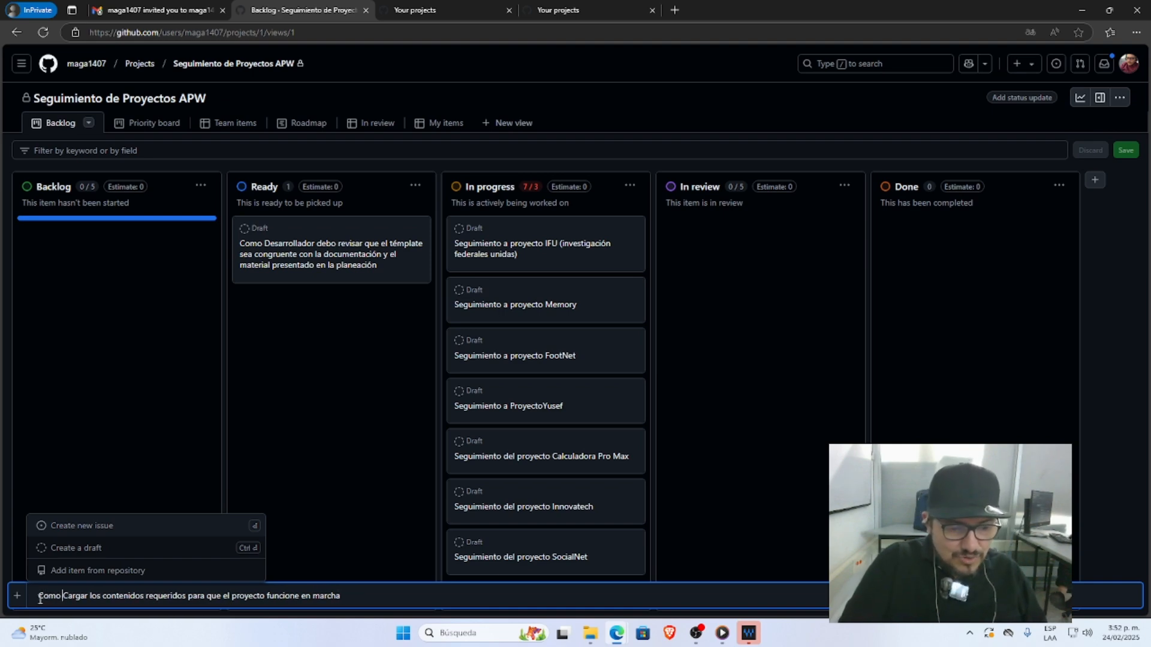
pyautogui.write('Desarrollador ')
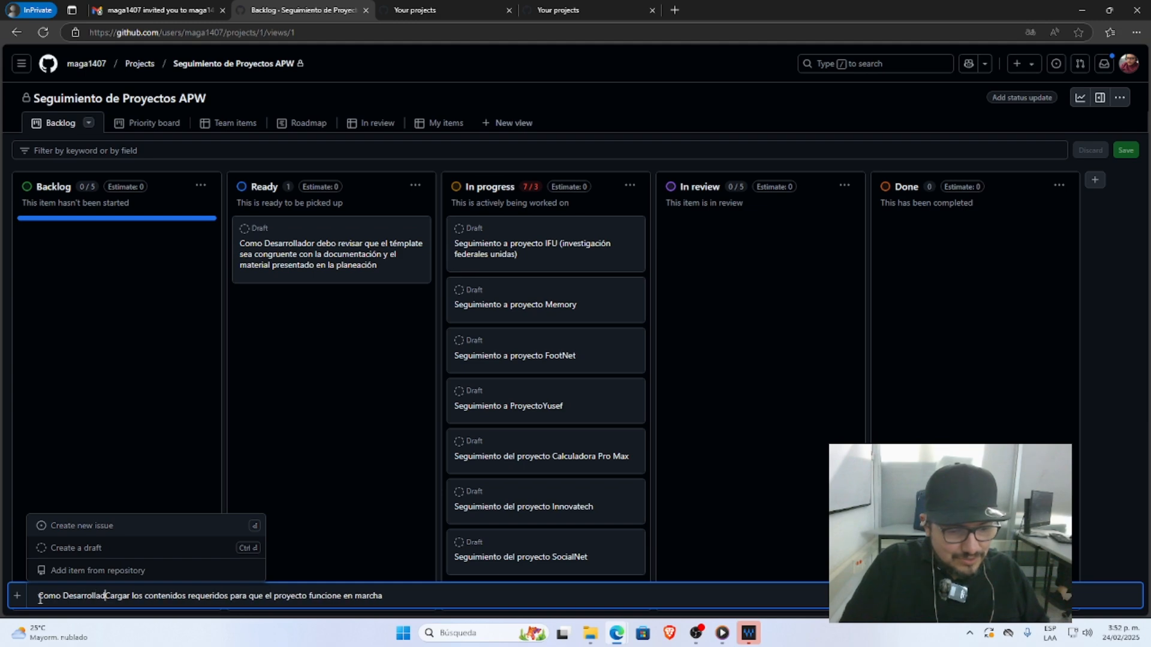
pyautogui.write('debo')
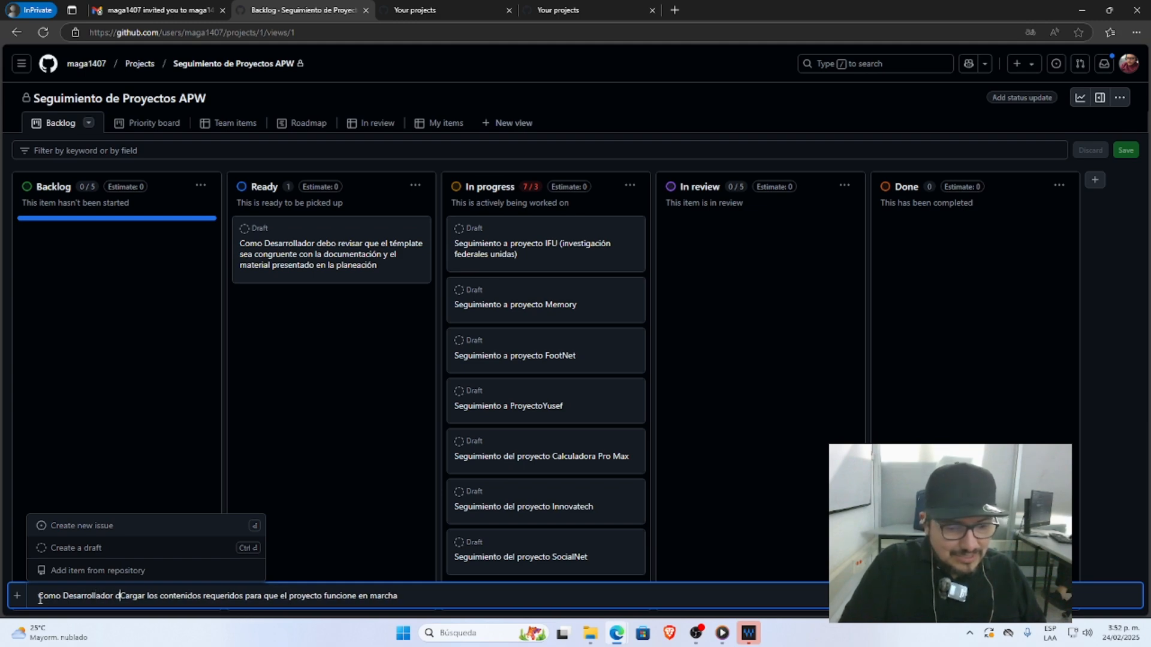
pyautogui.press('Delete')
pyautogui.write('c')
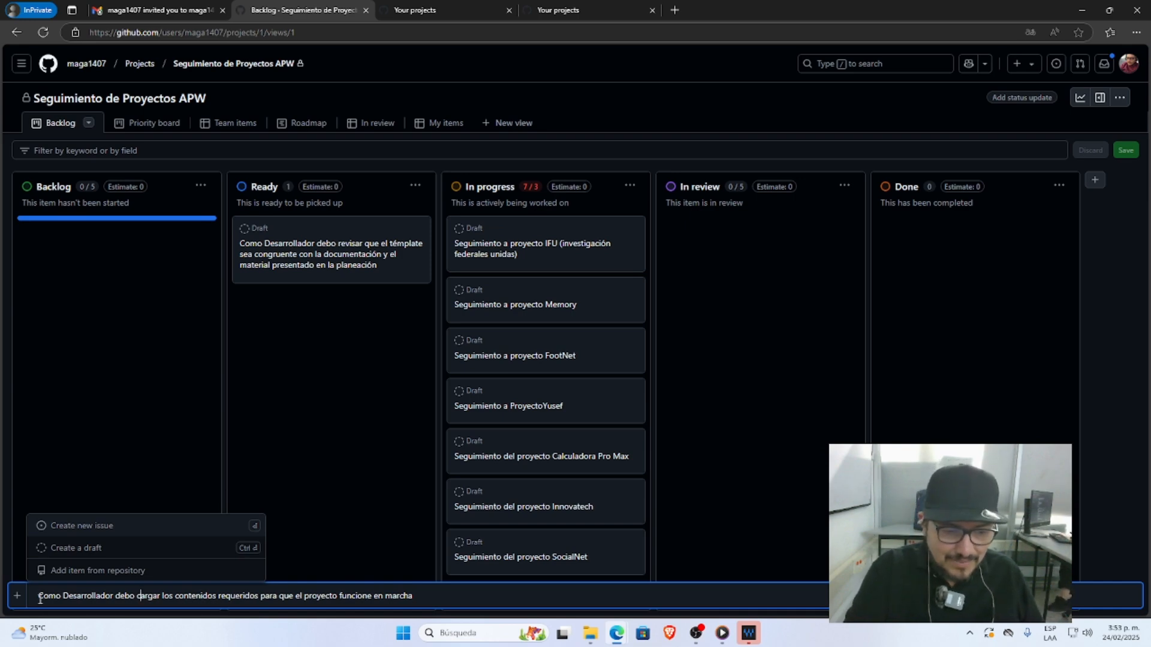
# Create the contents-loading item as a draft in Backlog and move its card below the existing one in Ready
pyautogui.press('Return')
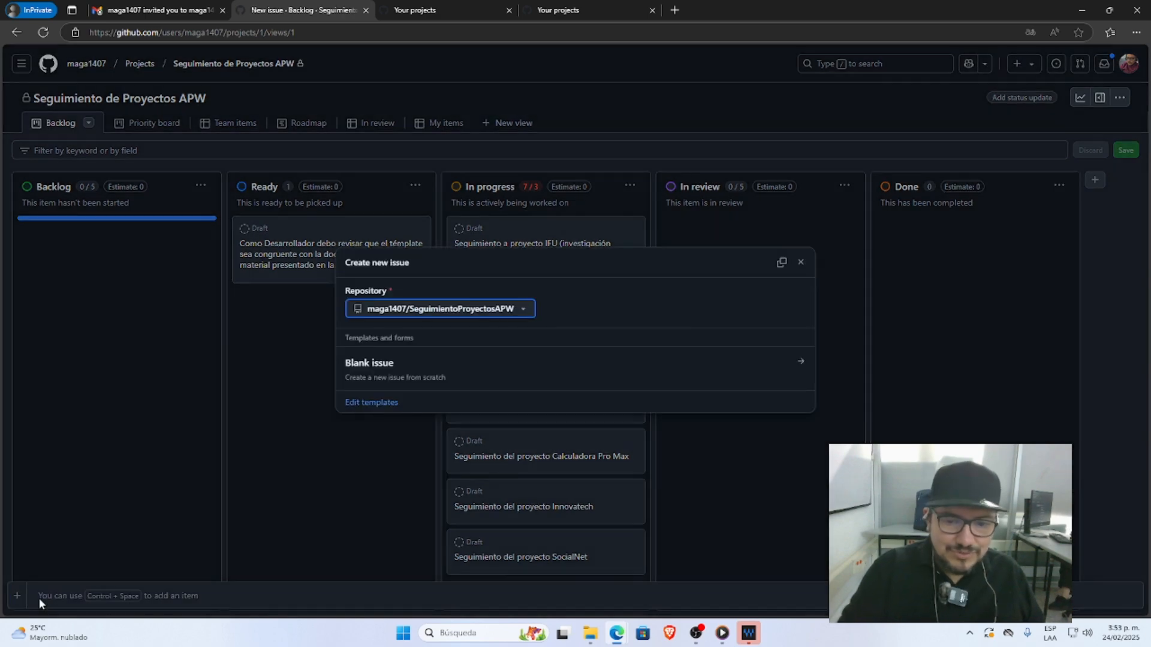
pyautogui.click(800, 263)
pyautogui.tripleClick(75, 596)
pyautogui.hotkey('ctrl', 'x')
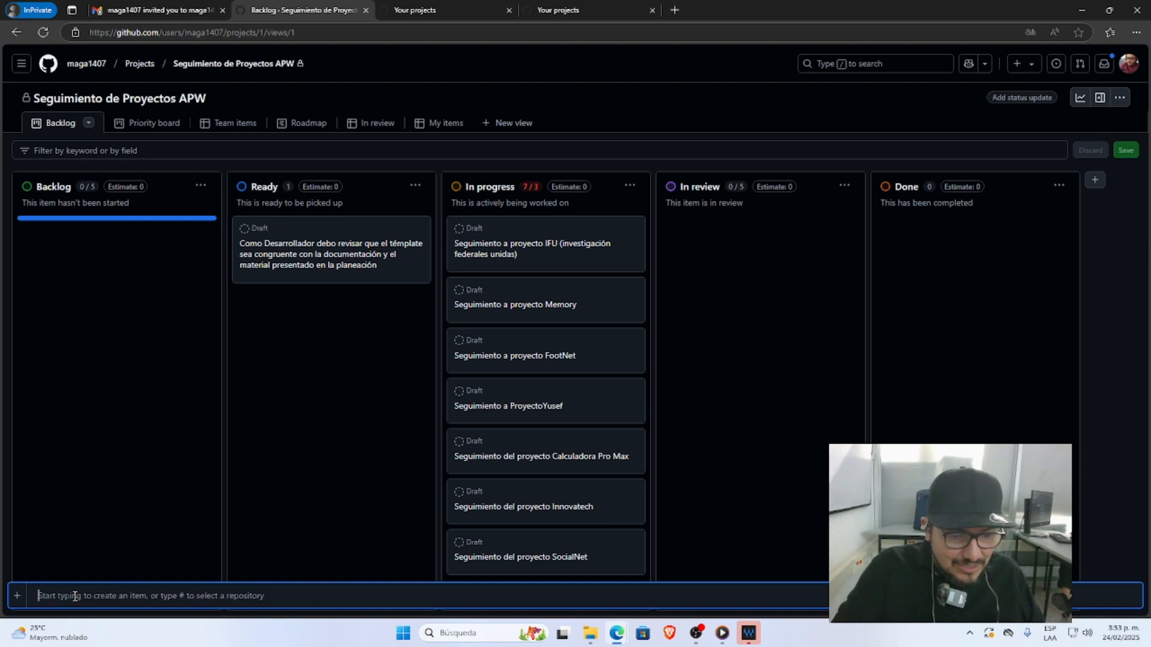
pyautogui.click(82, 545)
pyautogui.click(68, 600)
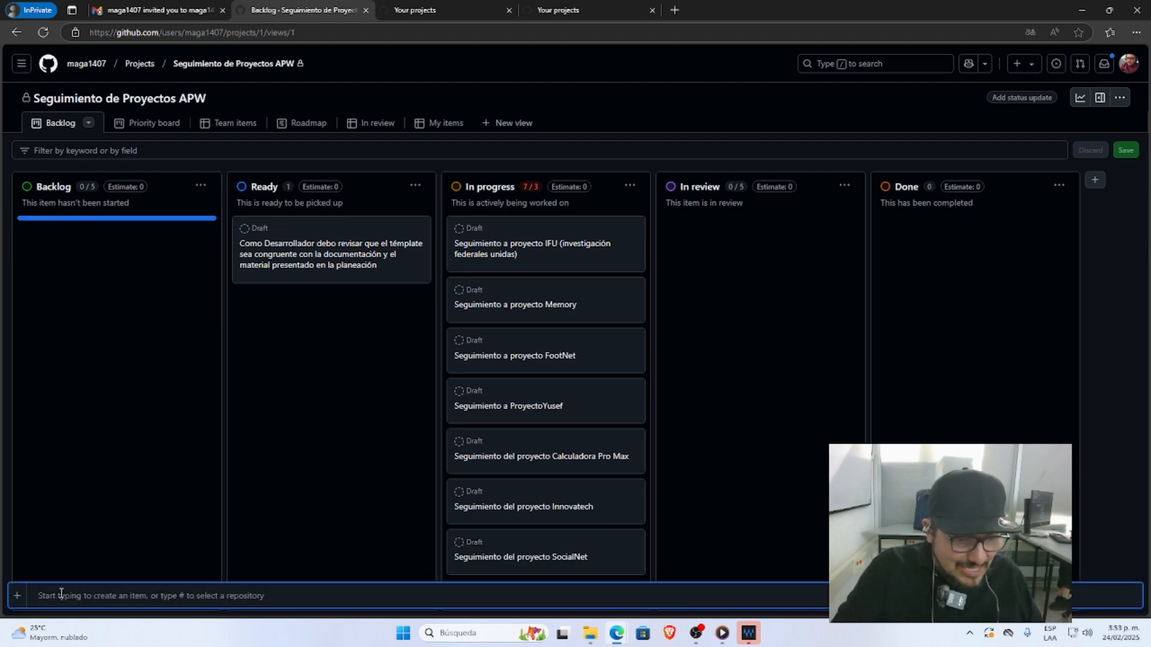
pyautogui.hotkey('ctrl', 'v')
pyautogui.press('Return')
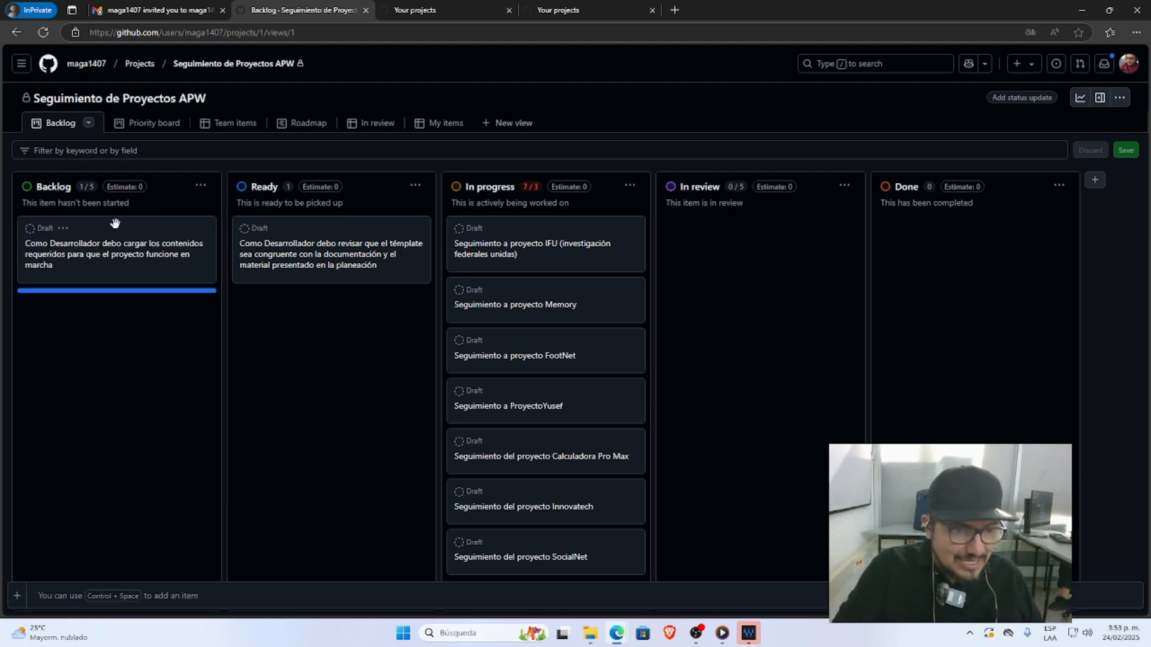
pyautogui.moveTo(129, 226); pyautogui.dragTo(351, 371)
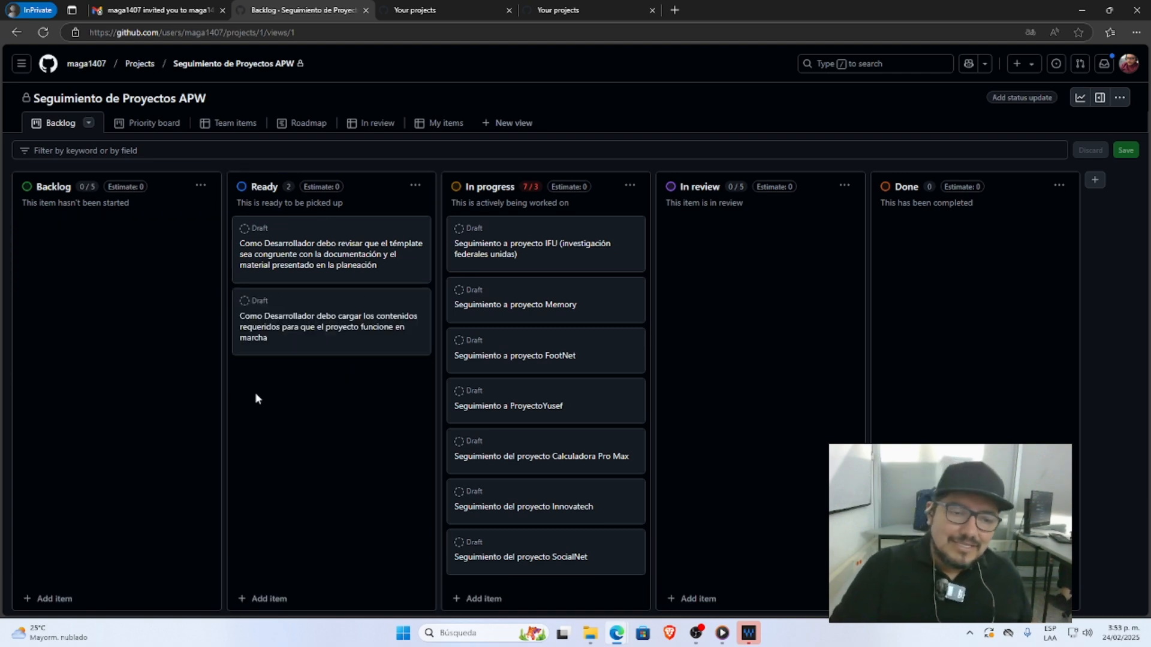
# Open the template-review item from the Team items view and assign it to the project owner's account
pyautogui.click(227, 126)
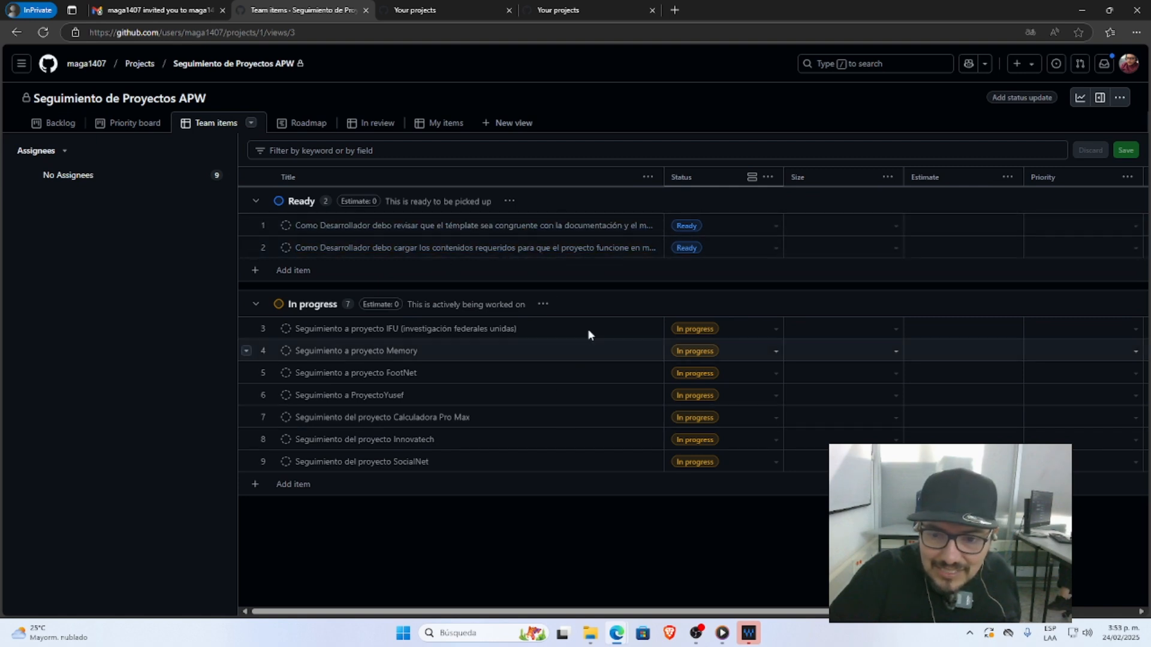
pyautogui.click(561, 225)
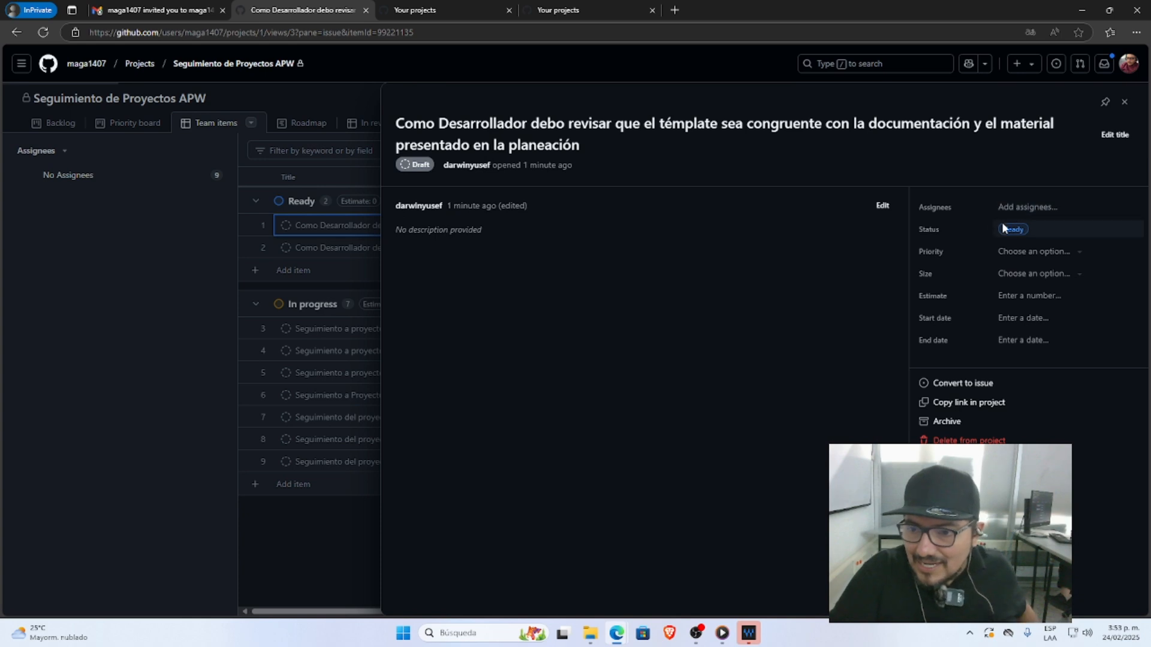
pyautogui.click(1040, 211)
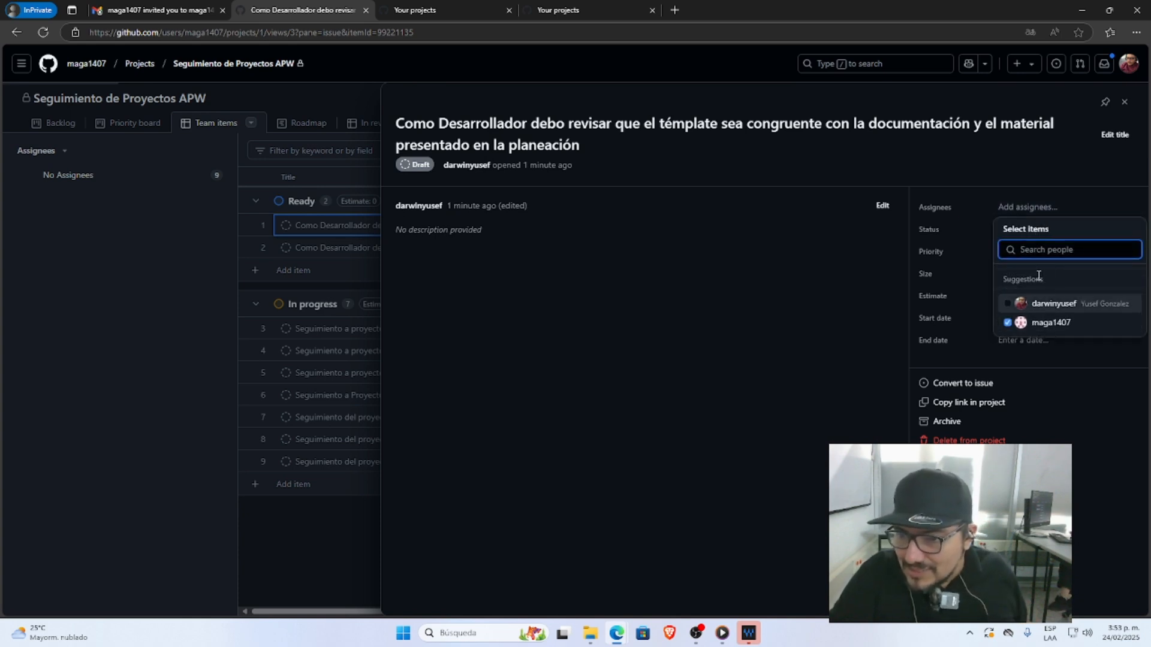
pyautogui.click(1090, 375)
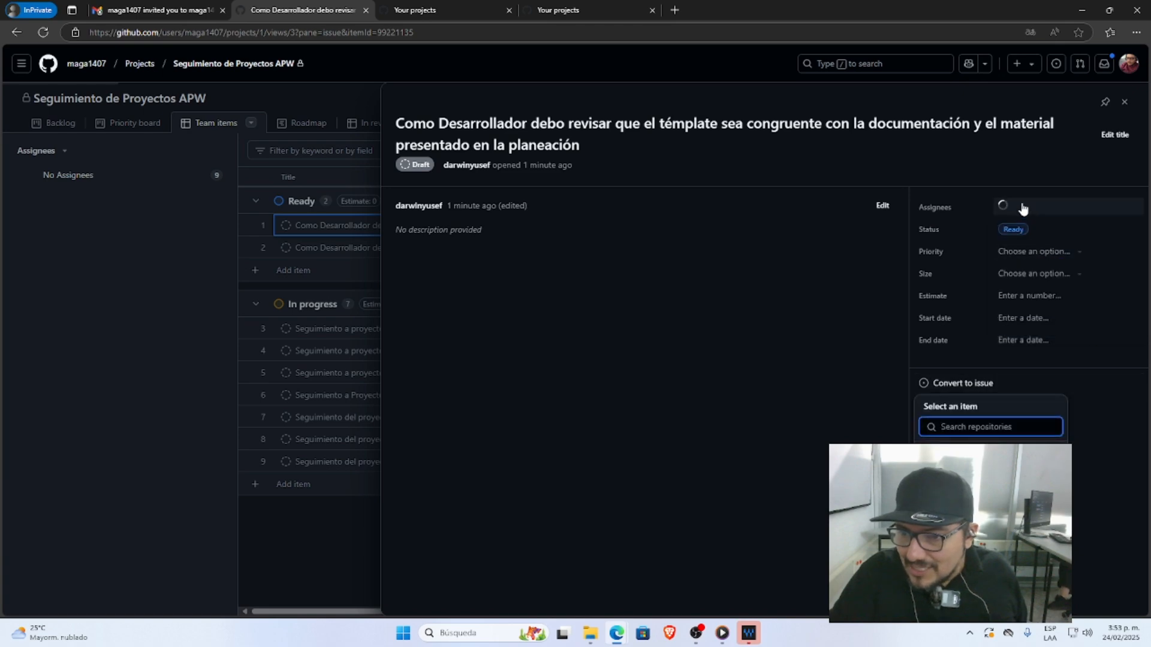
# Examine the item's Priority and Size options and its Estimate field without choosing any value
pyautogui.click(1026, 254)
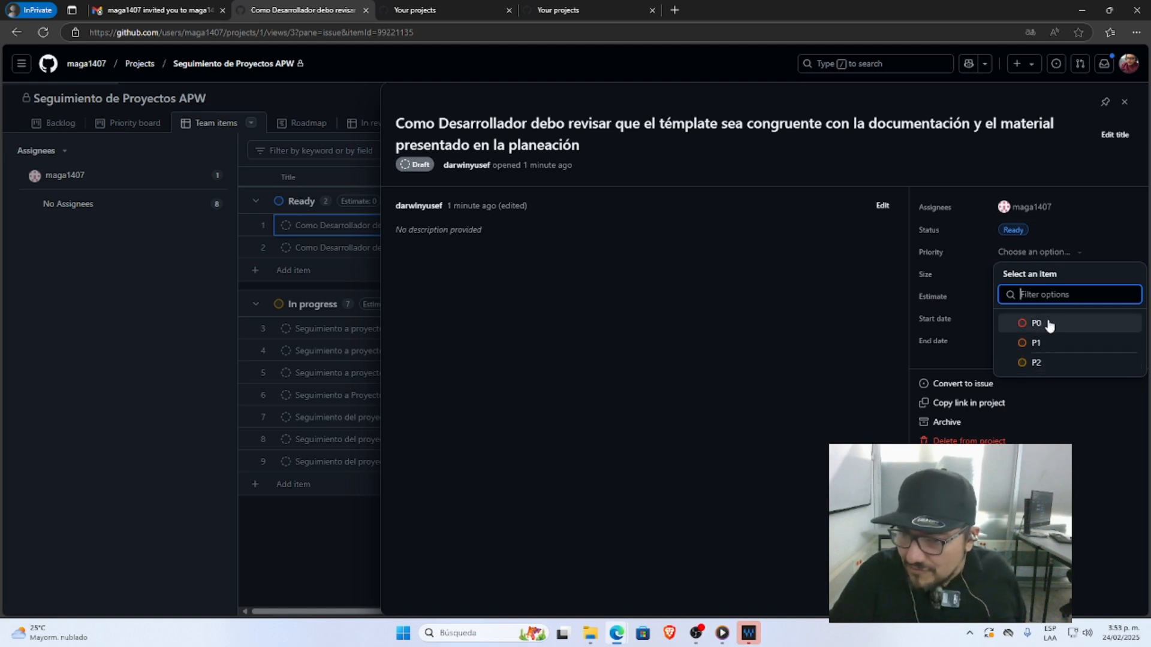
pyautogui.click(961, 274)
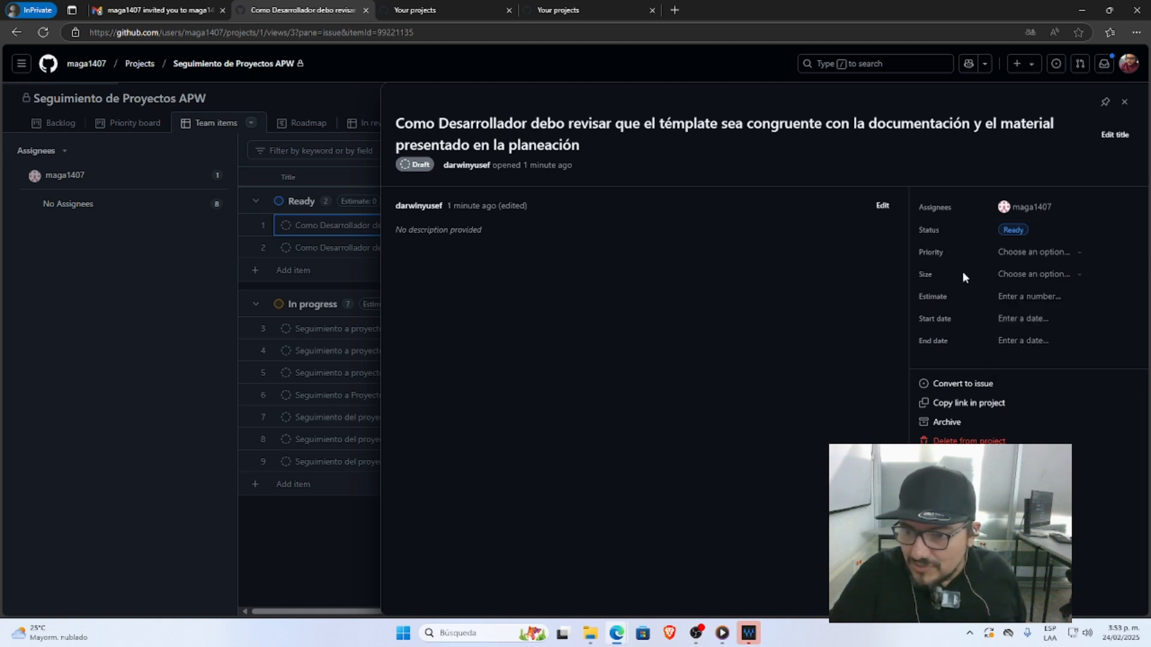
pyautogui.click(1048, 274)
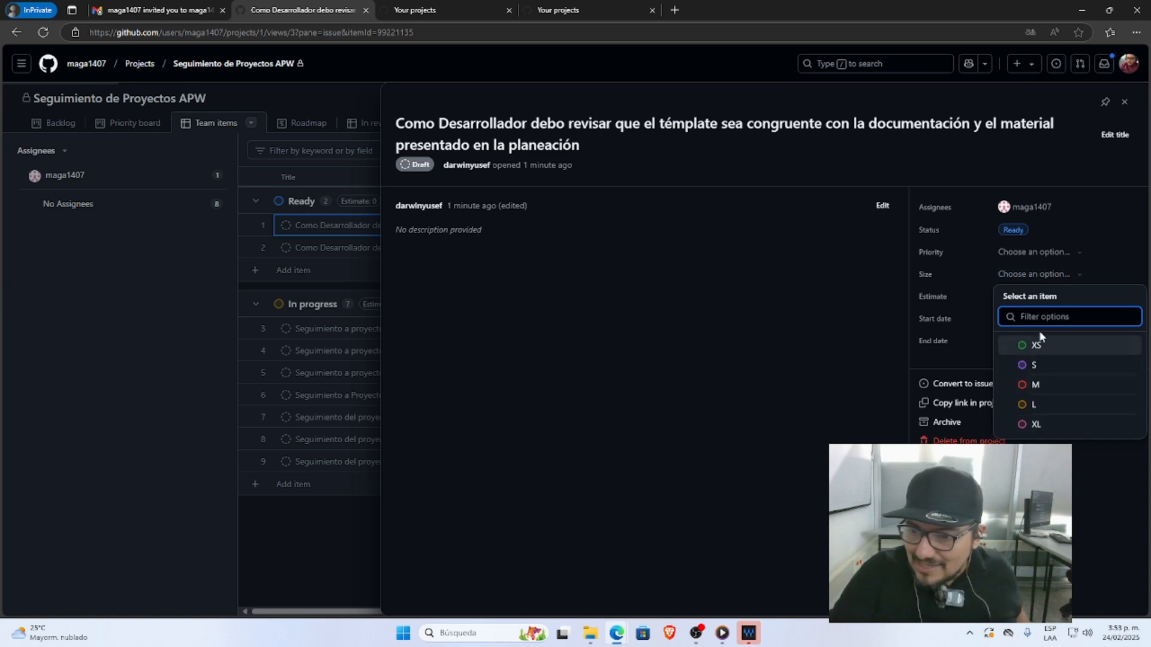
pyautogui.click(945, 288)
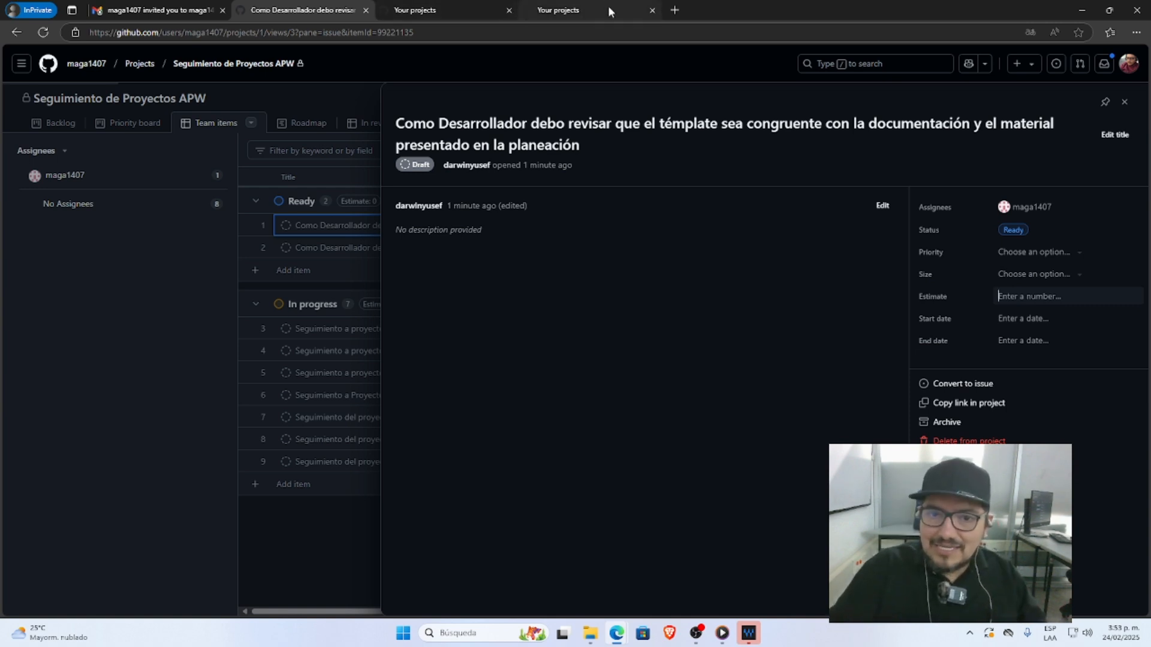
# Search Bing images for "planing pocket estimaciones" in a new tab and examine the enlarged Planning Poker card chart, from tiny to enormous tasks
pyautogui.click(675, 10)
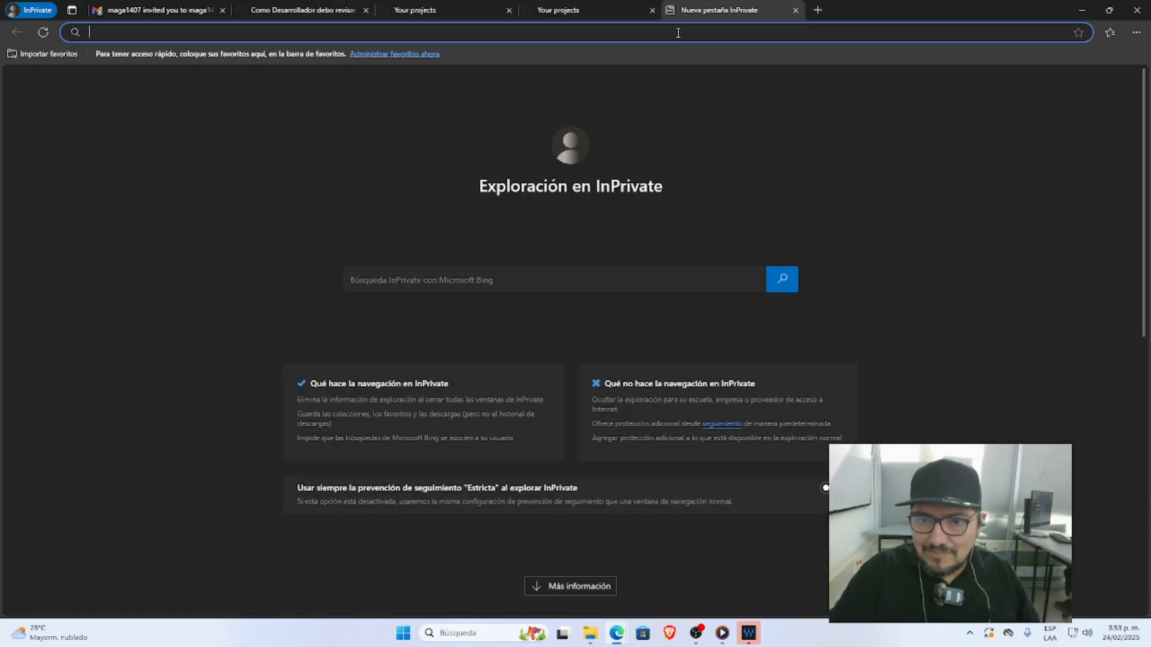
pyautogui.write('plan')
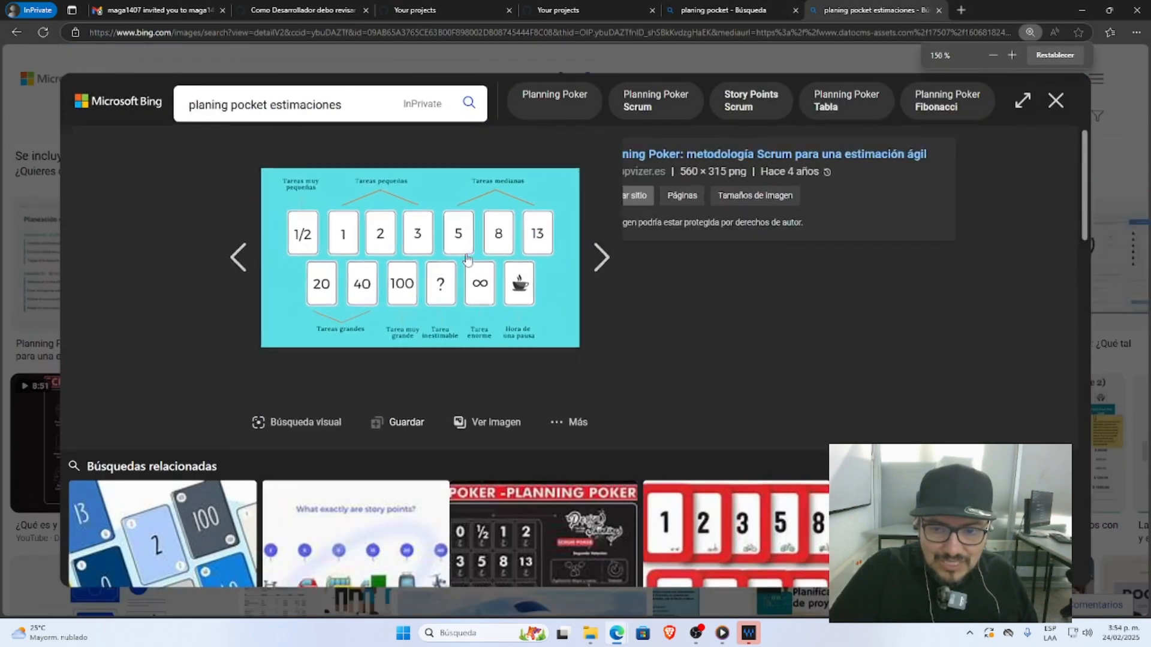
pyautogui.hotkey('ctrl', '+')
pyautogui.hotkey('ctrl', '+')
pyautogui.hotkey('ctrl', '+')
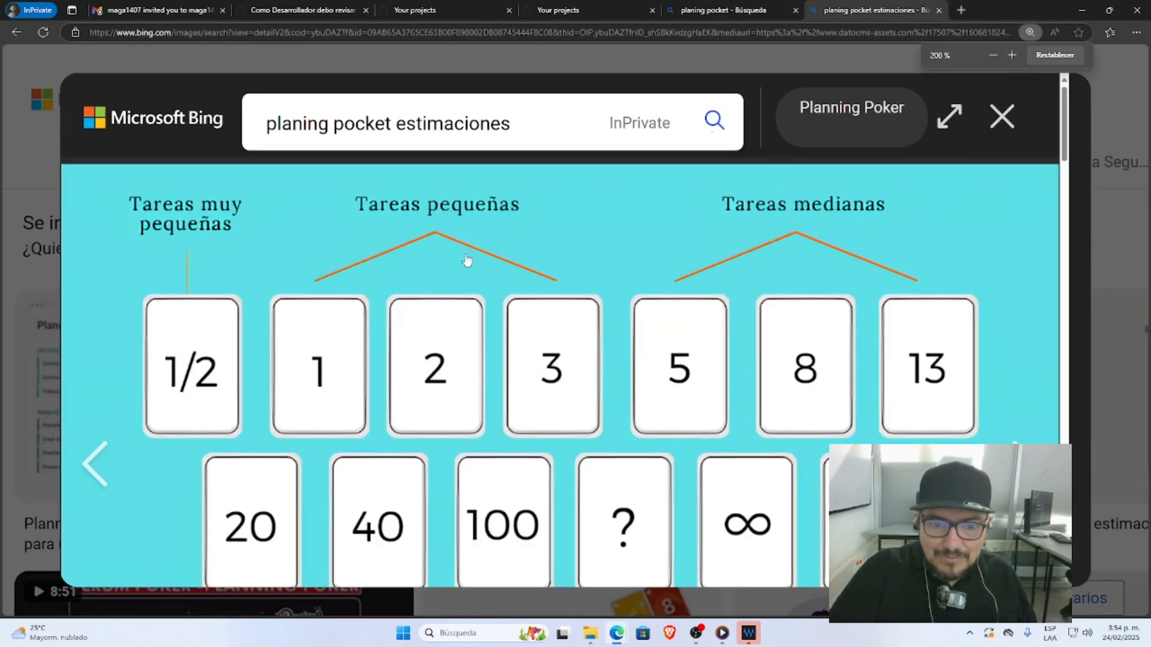
pyautogui.hotkey('ctrl', '-')
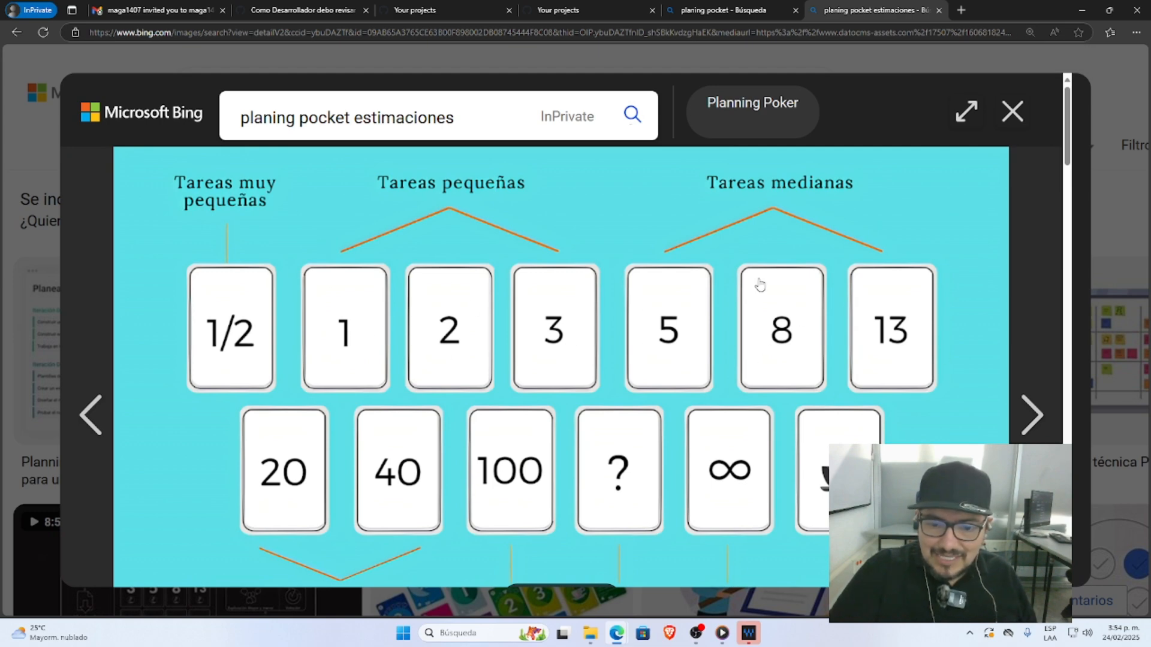
pyautogui.scroll(-3, 334, 470)
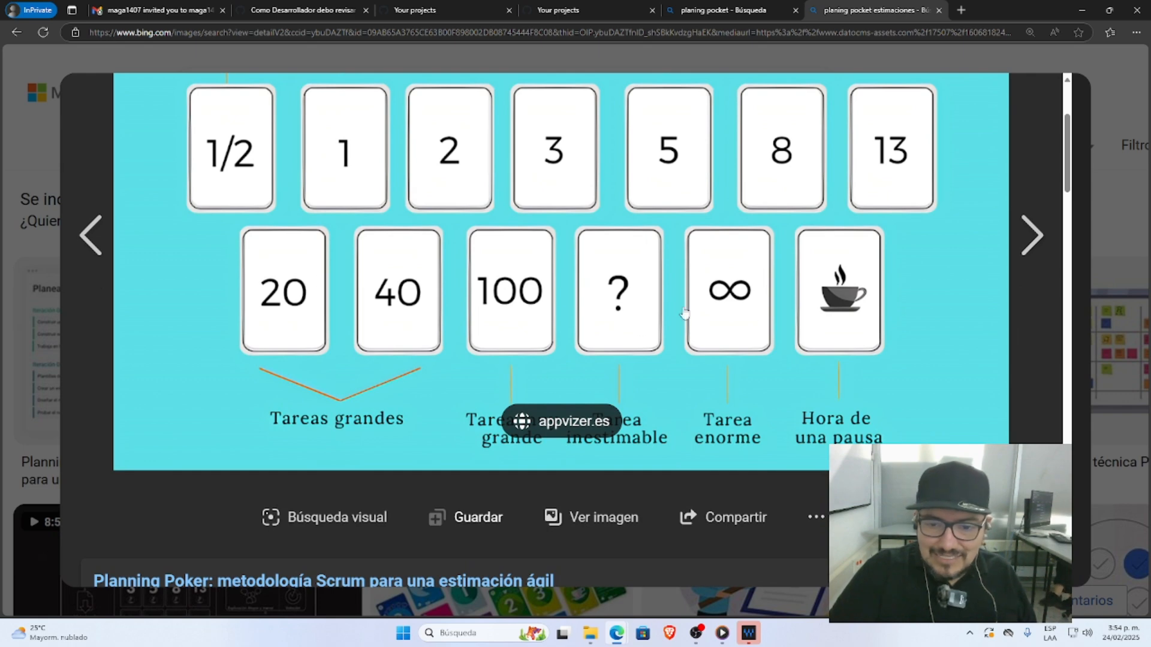
pyautogui.scroll(3, 551, 317)
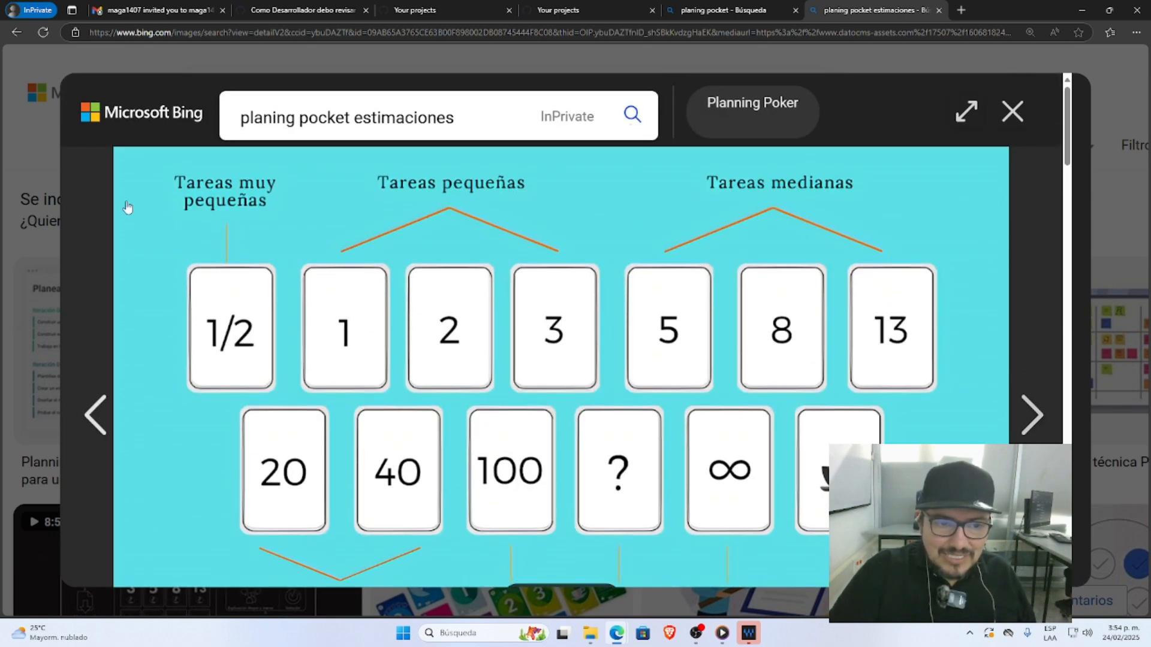
pyautogui.click(1013, 112)
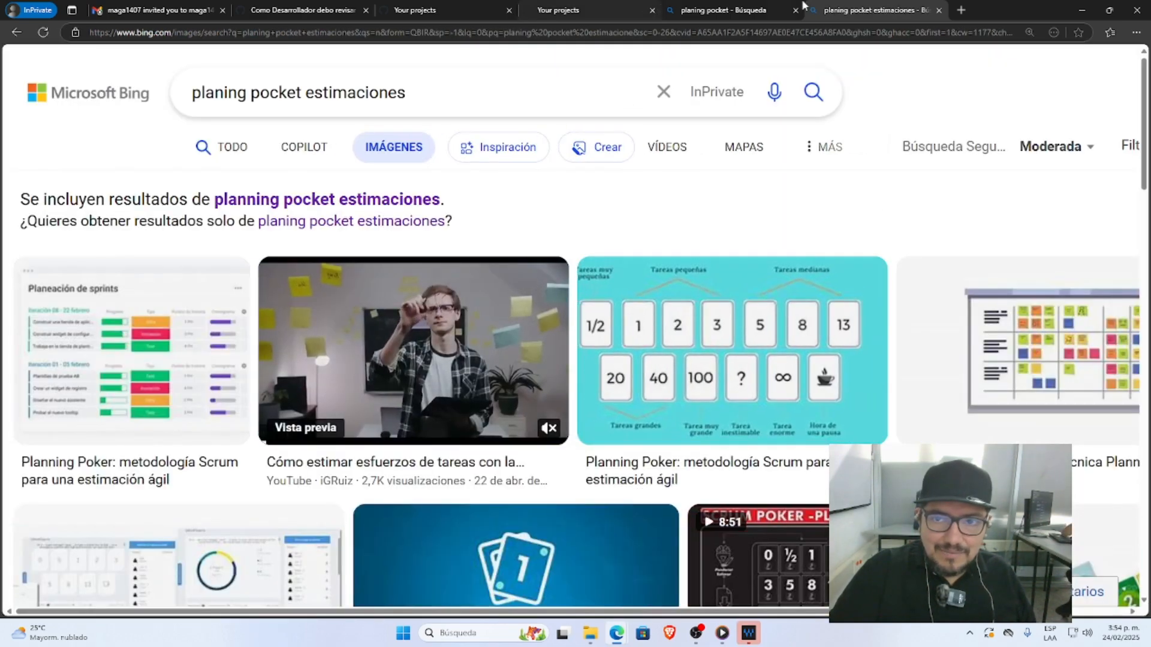
# Return to the open template-review item in the GitHub project
pyautogui.click(728, 7)
pyautogui.click(624, 8)
pyautogui.click(470, 7)
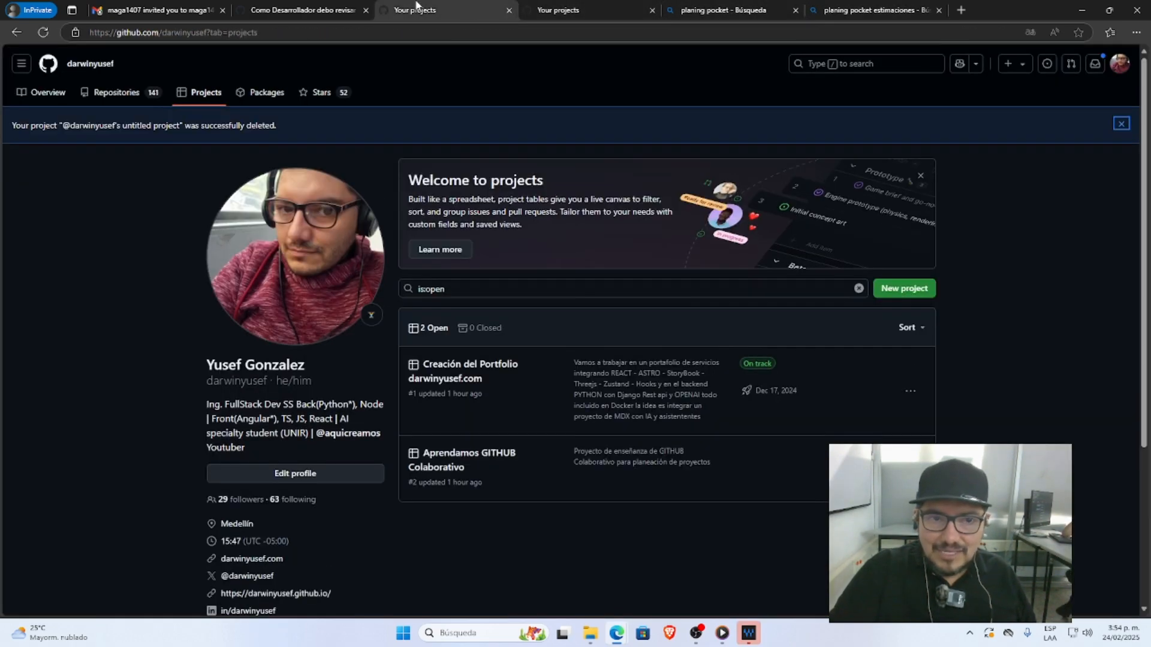
pyautogui.click(317, 11)
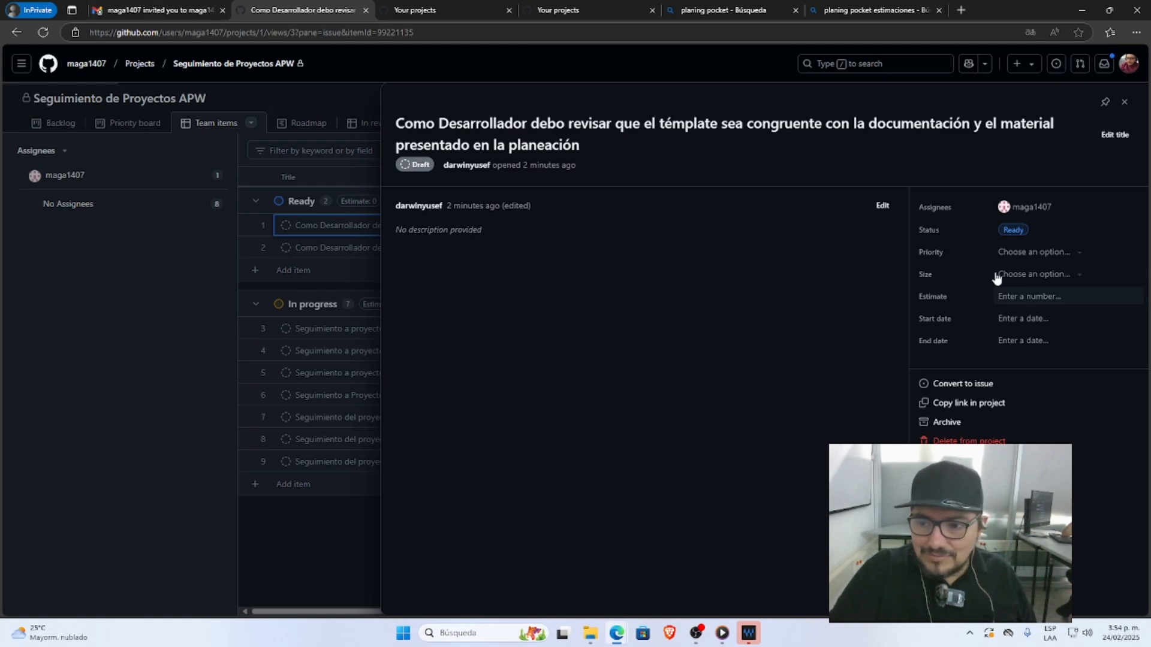
# Check the Planning Poker card image in the Bing results and set the template-review item's Estimate to 3
pyautogui.click(1019, 297)
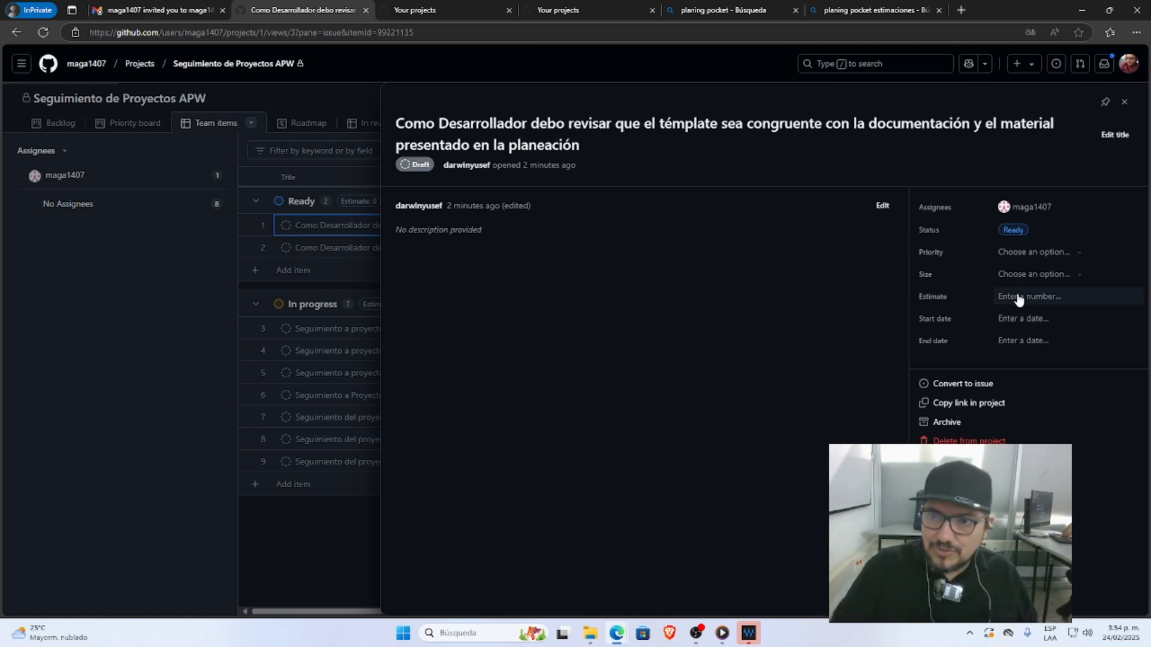
pyautogui.click(802, 9)
pyautogui.click(875, 7)
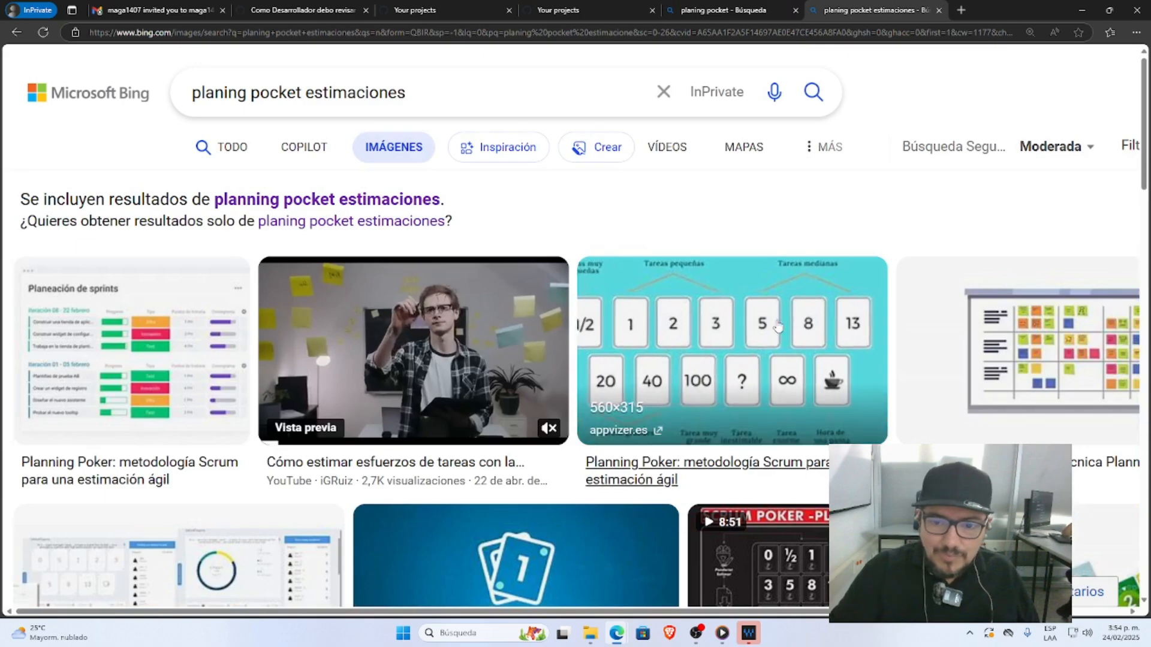
pyautogui.click(425, 9)
pyautogui.click(353, 7)
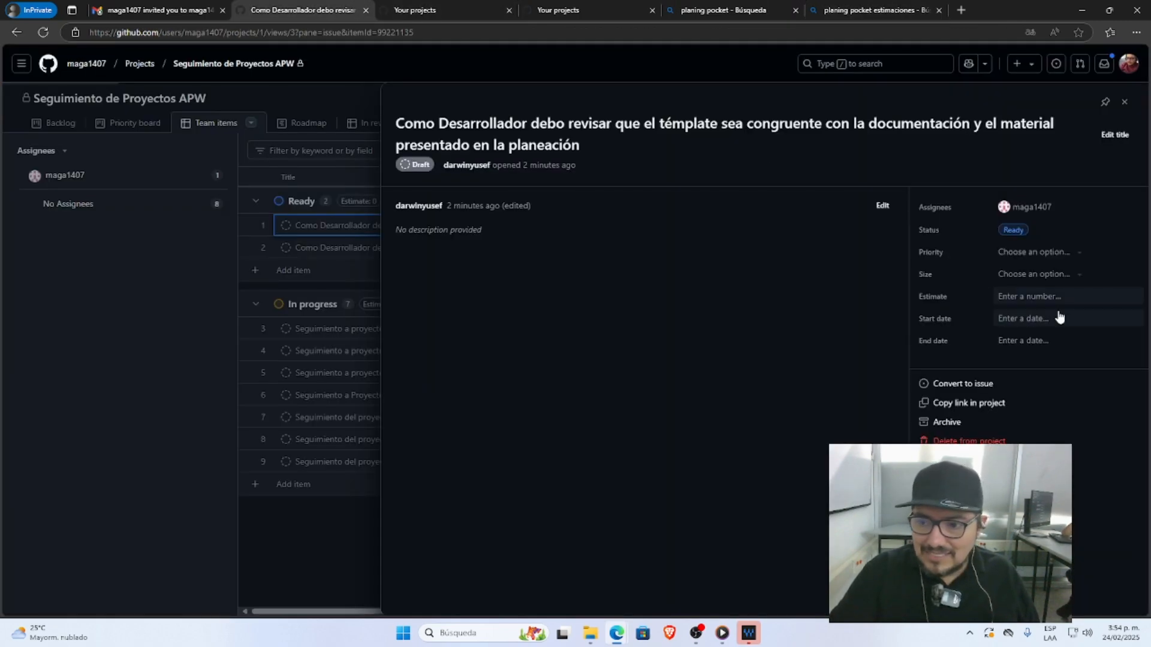
pyautogui.write('3')
pyautogui.press('Tab')
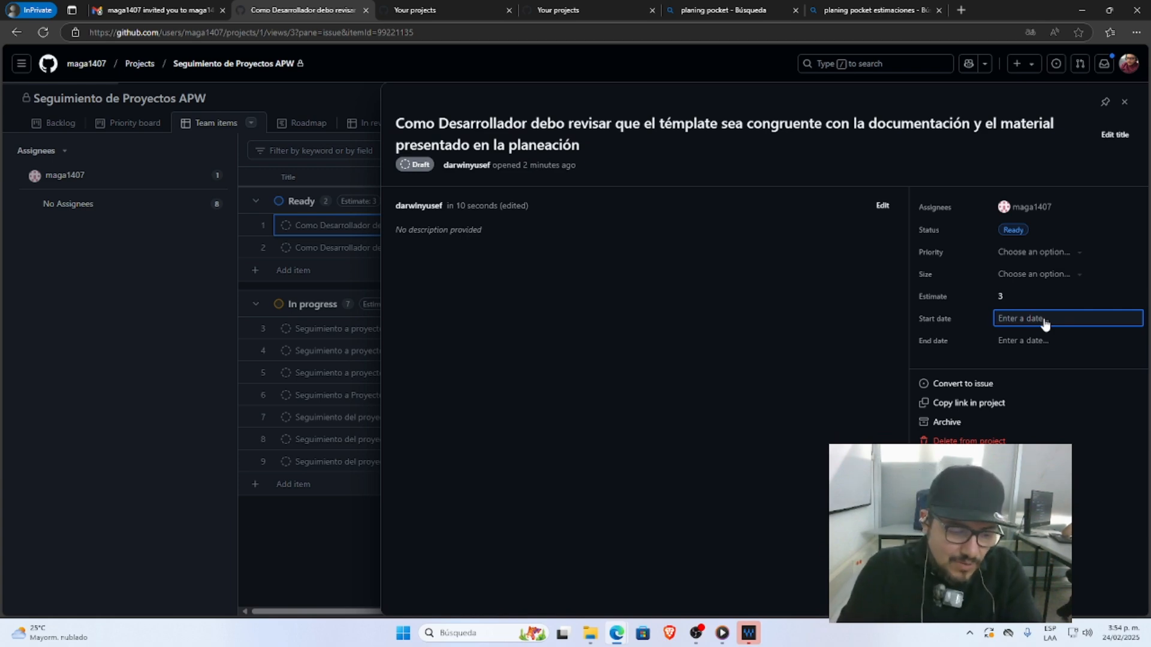
# Set the item's Size to XL, Priority to P2, Start date to Feb 24, 2025 and End date to Feb 25, 2025
pyautogui.click(1035, 275)
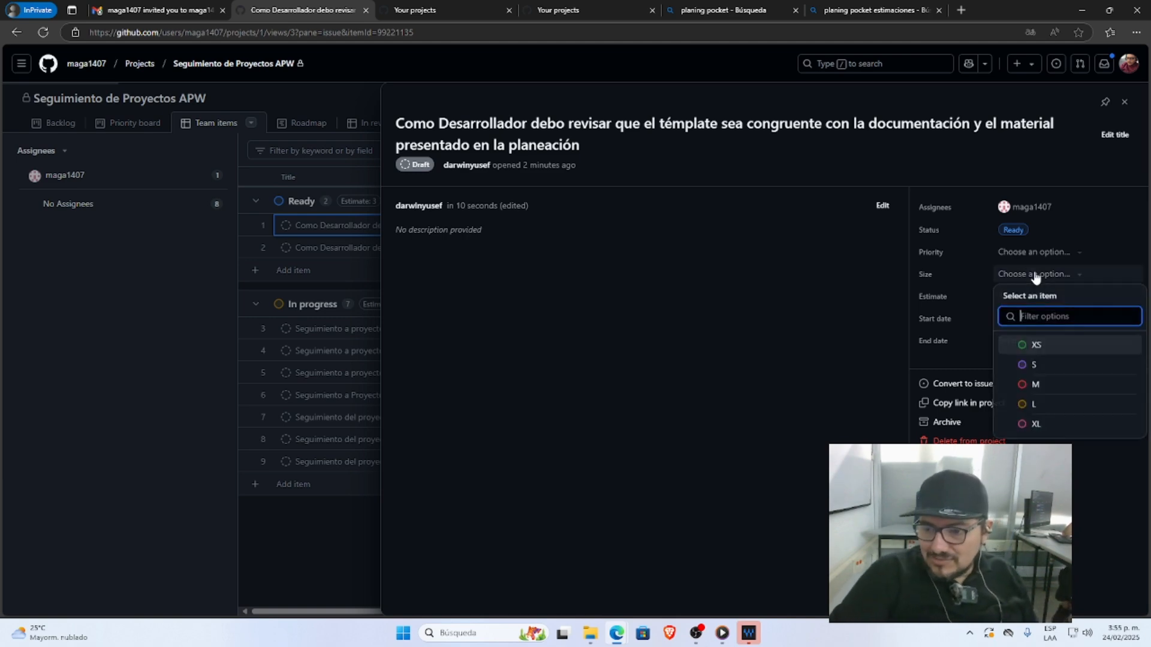
pyautogui.click(1047, 425)
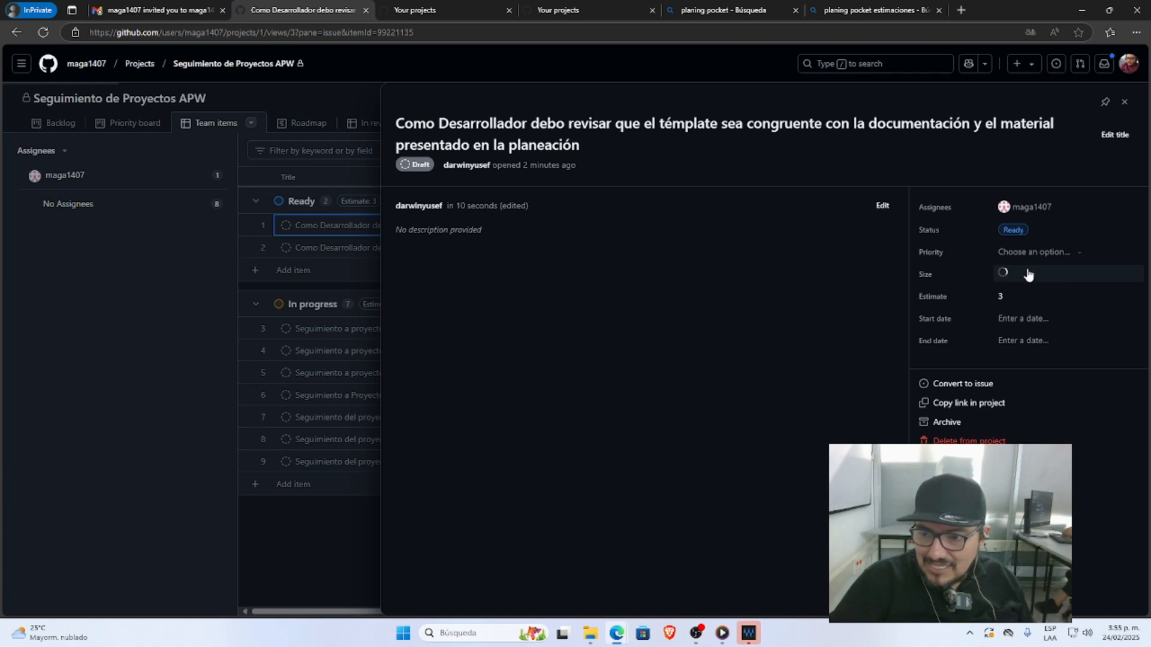
pyautogui.click(1039, 254)
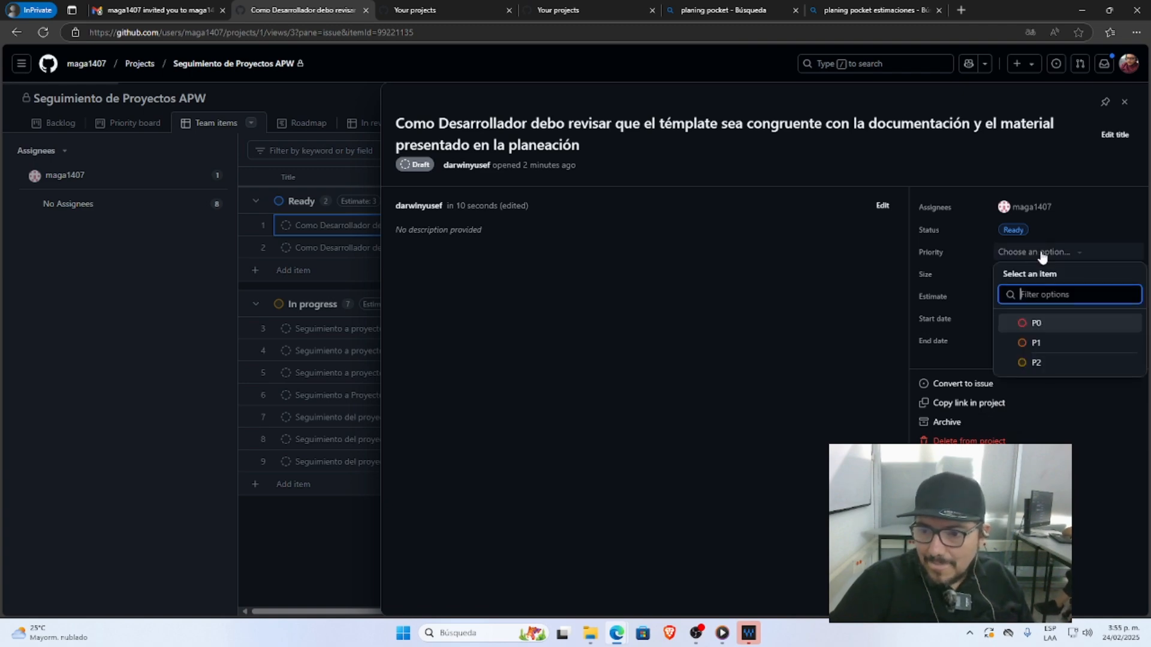
pyautogui.click(1046, 367)
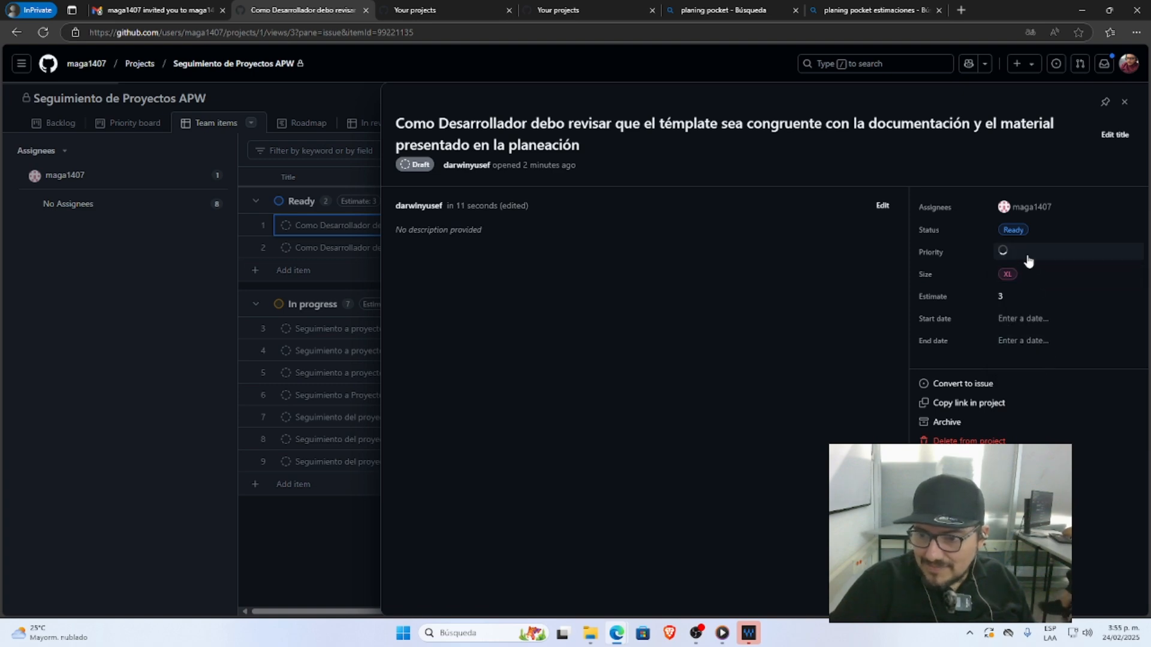
pyautogui.click(1013, 321)
pyautogui.click(996, 503)
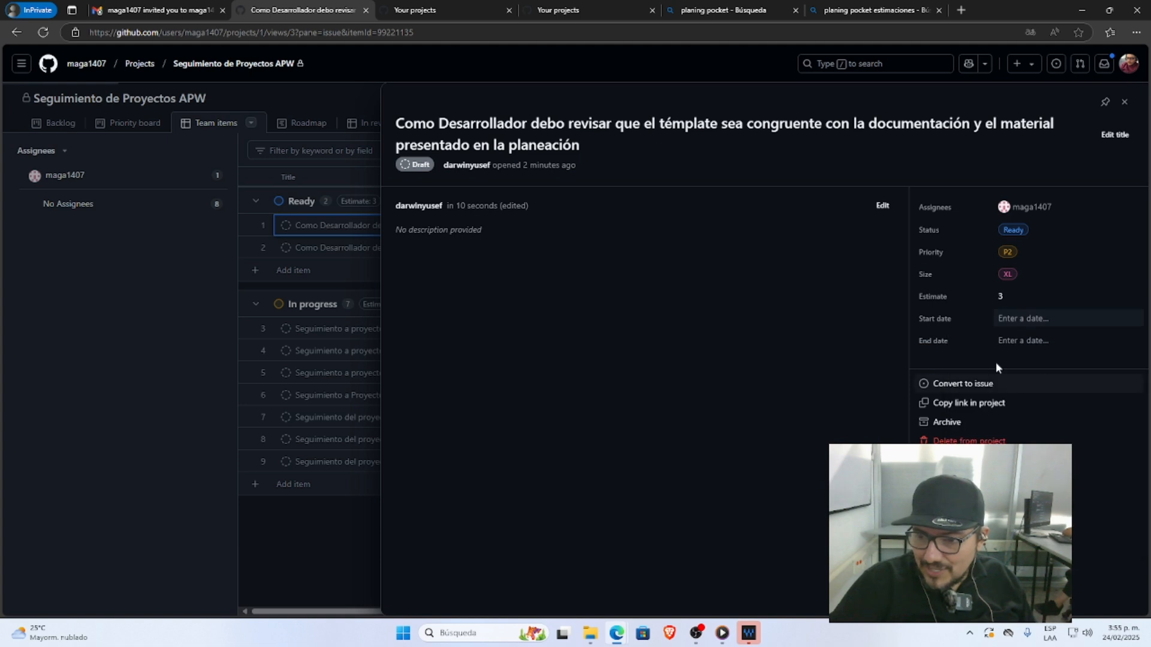
pyautogui.click(1013, 342)
pyautogui.click(1021, 526)
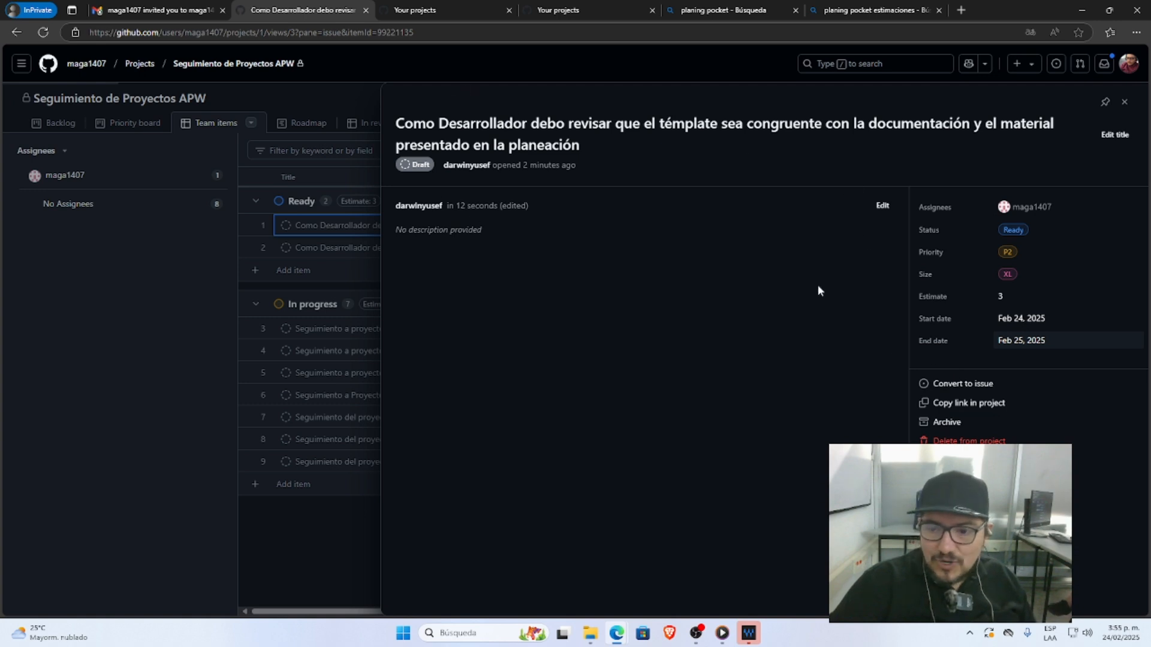
# Convert the draft template-review item to an issue in the SeguimientoProyectosAPW repository
pyautogui.click(998, 384)
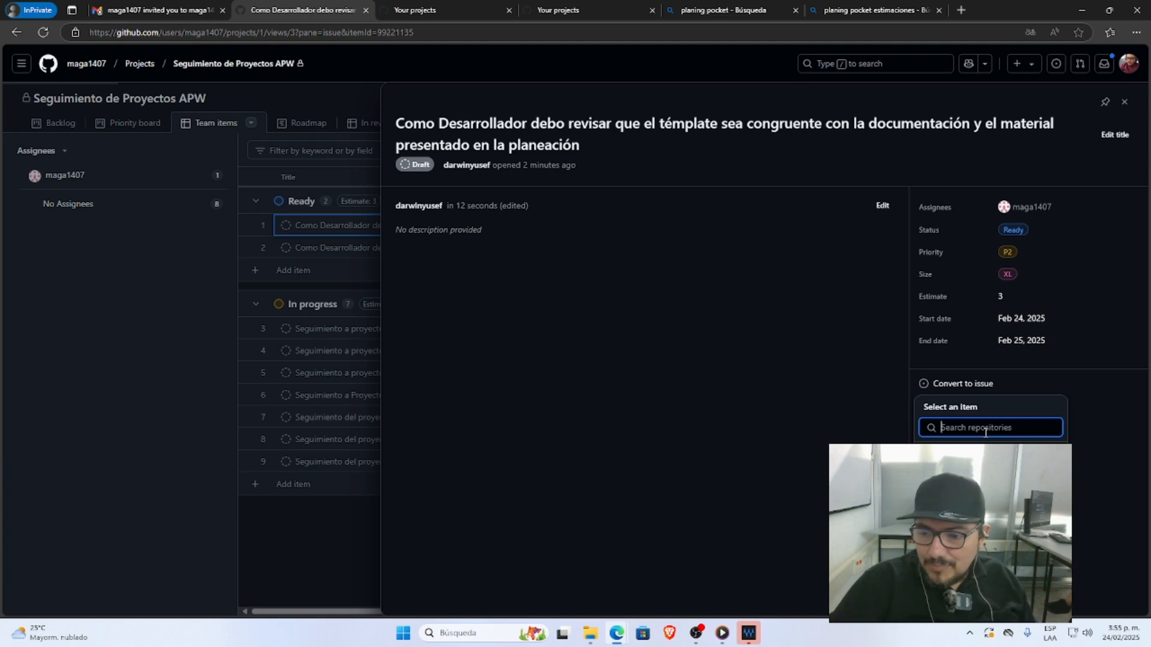
pyautogui.press('Escape')
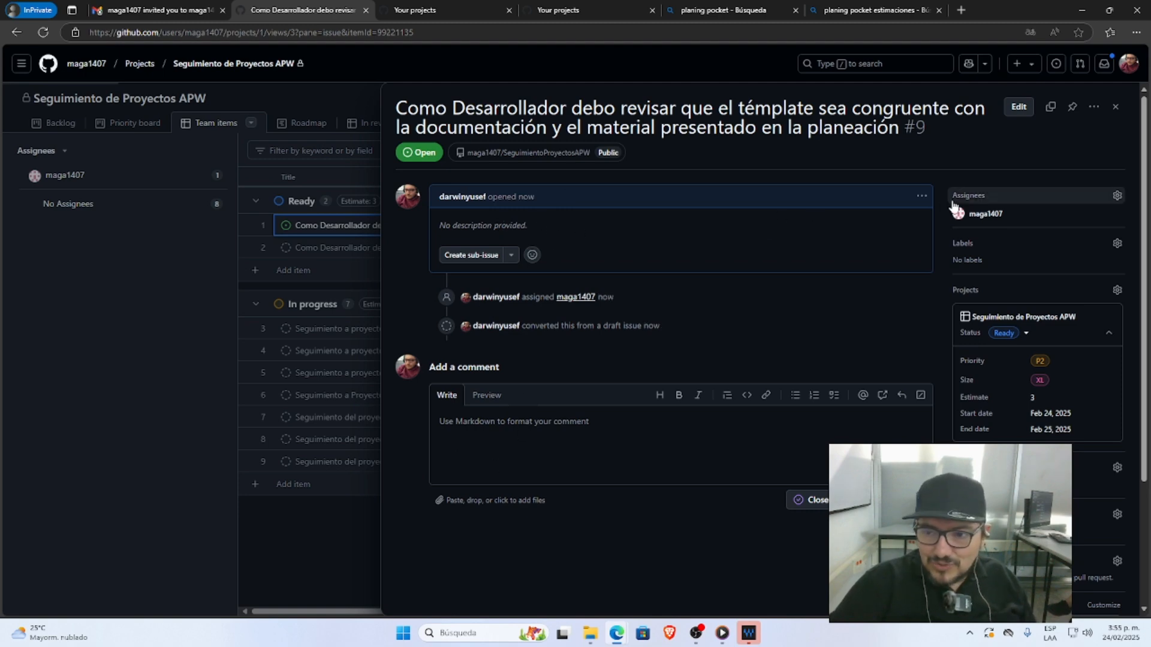
# Enter the description "Debemos organizar el template en html y css por favor generar el contenido respectivo" and "1. Se ha de validad el template con el wireframe"
pyautogui.click(921, 196)
pyautogui.click(945, 270)
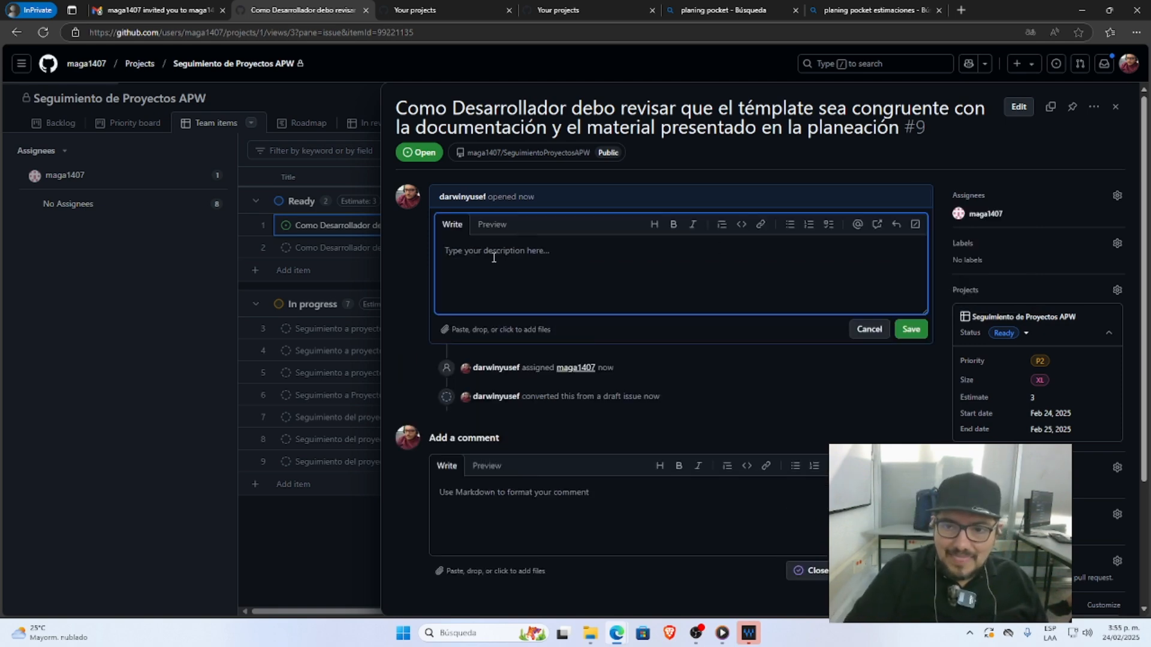
pyautogui.write('Debemos organizar el tem')
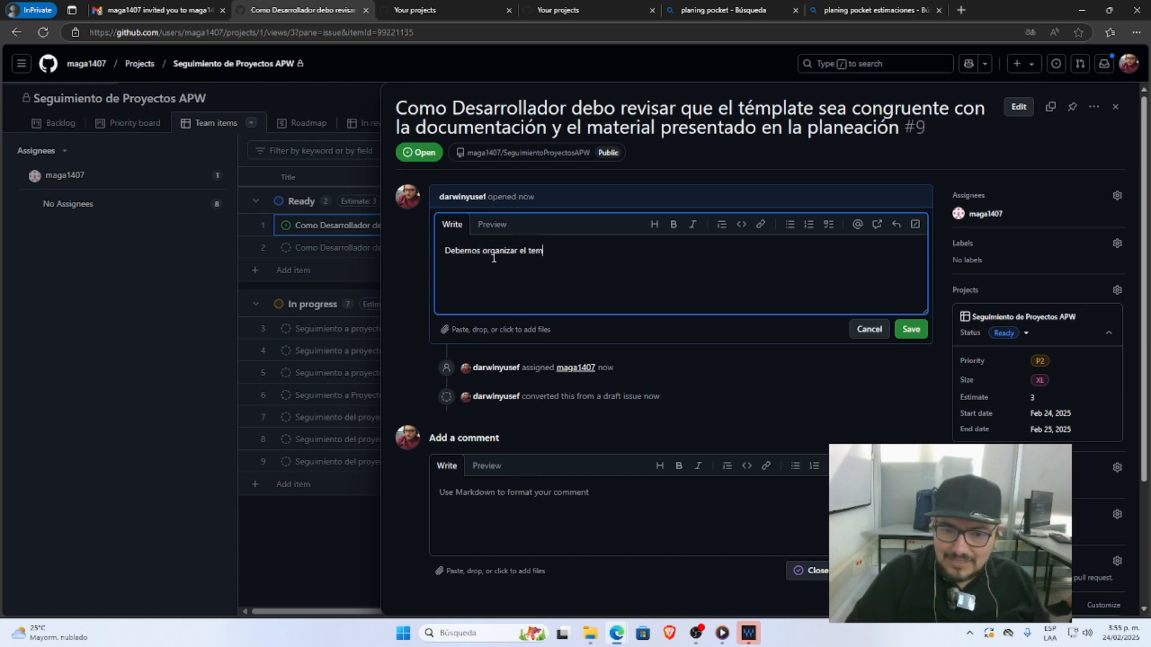
pyautogui.write('plate en html y css por favor generar el contenido respectivo')
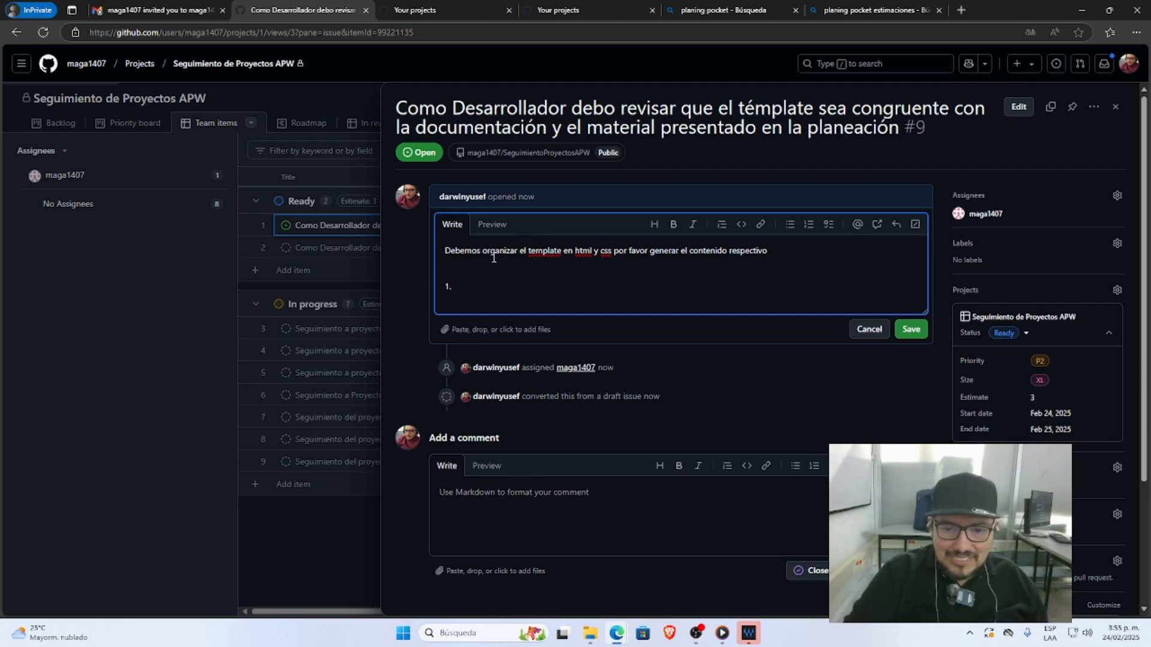
pyautogui.write('Se ha de validad el template con el wireframe')
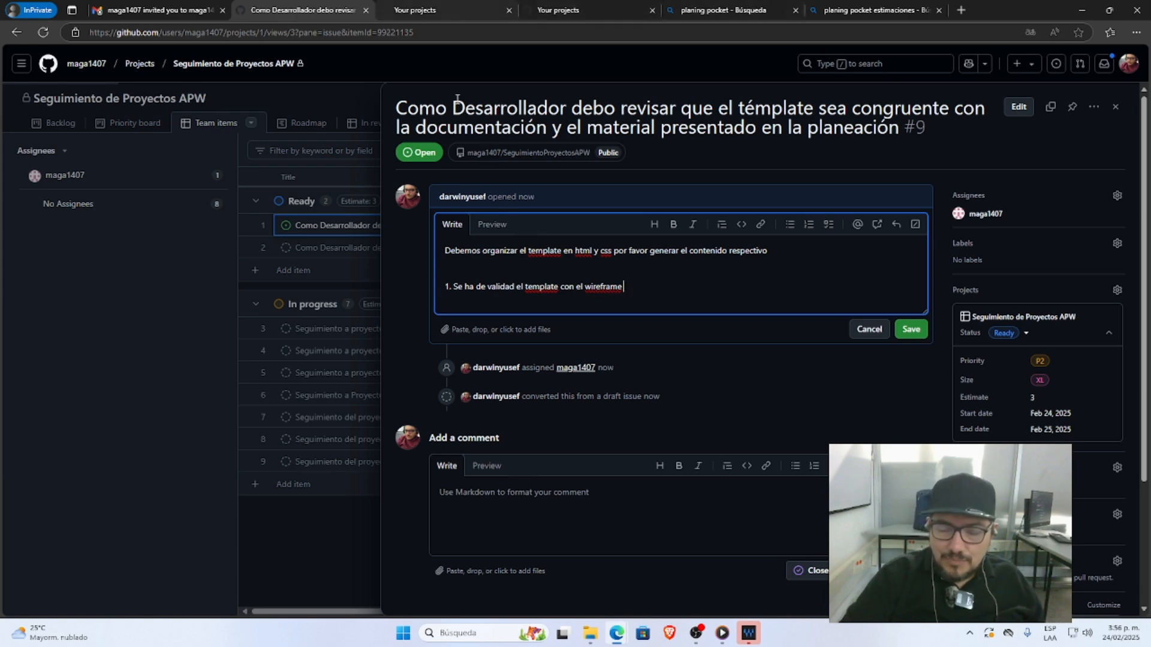
# Switch to the Excalidraw window and capture the wireframe with its Template, Contenidos and Imagen labels using Herramienta Recortes
pyautogui.hotkey('alt', 'Tab')
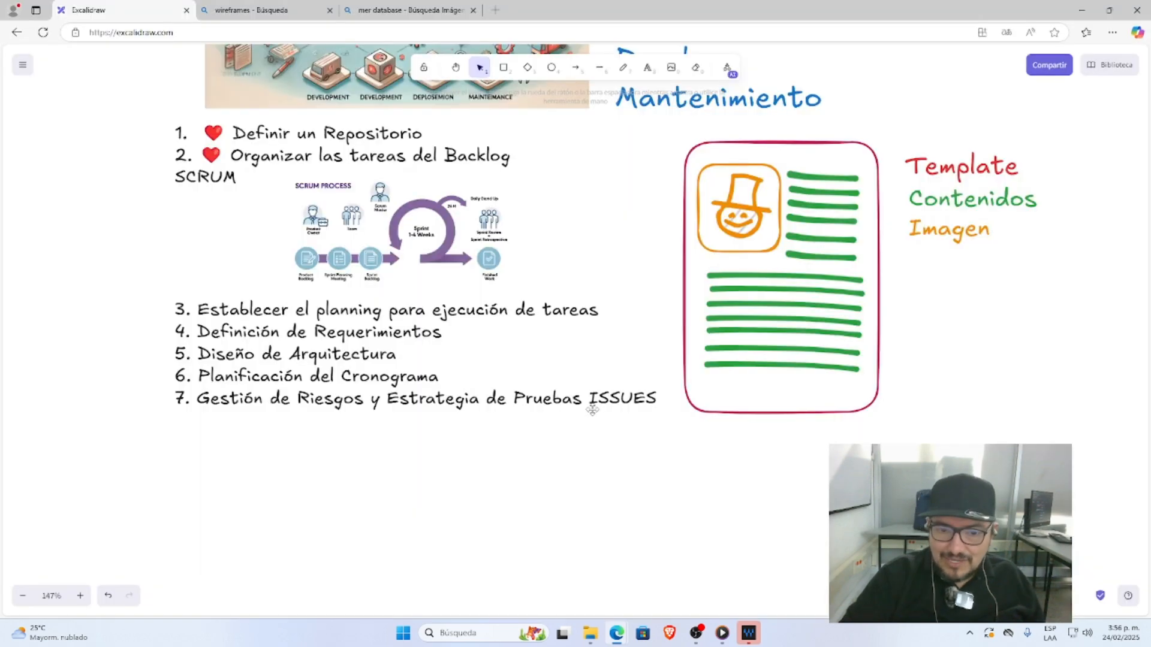
pyautogui.click(404, 633)
pyautogui.write('re')
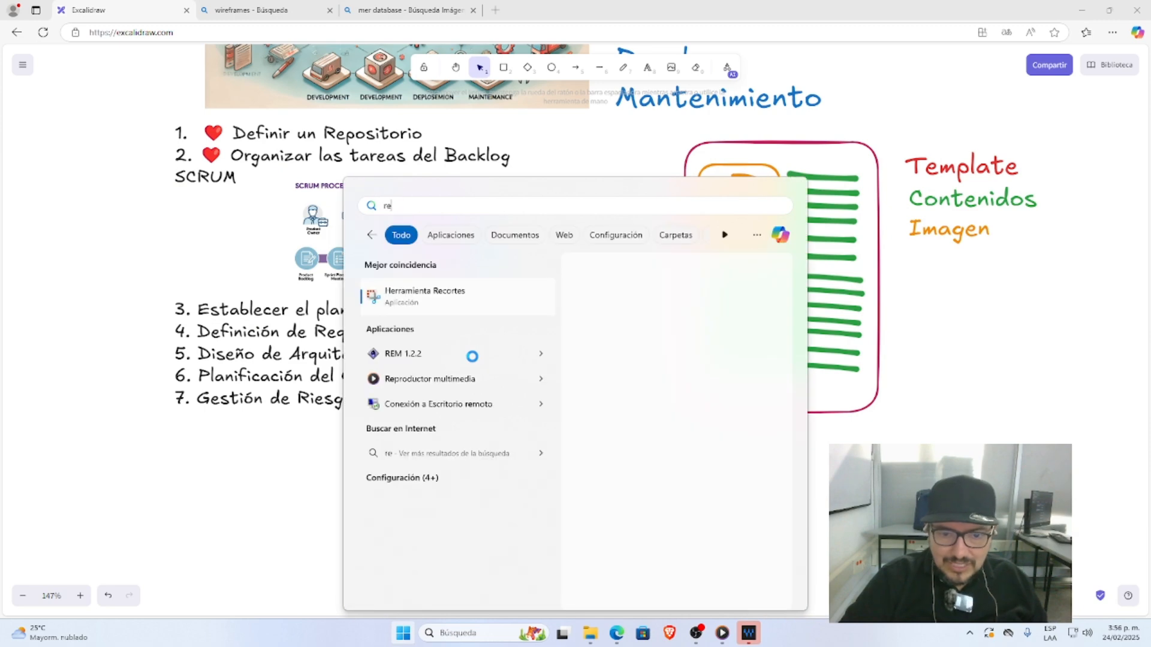
pyautogui.click(460, 301)
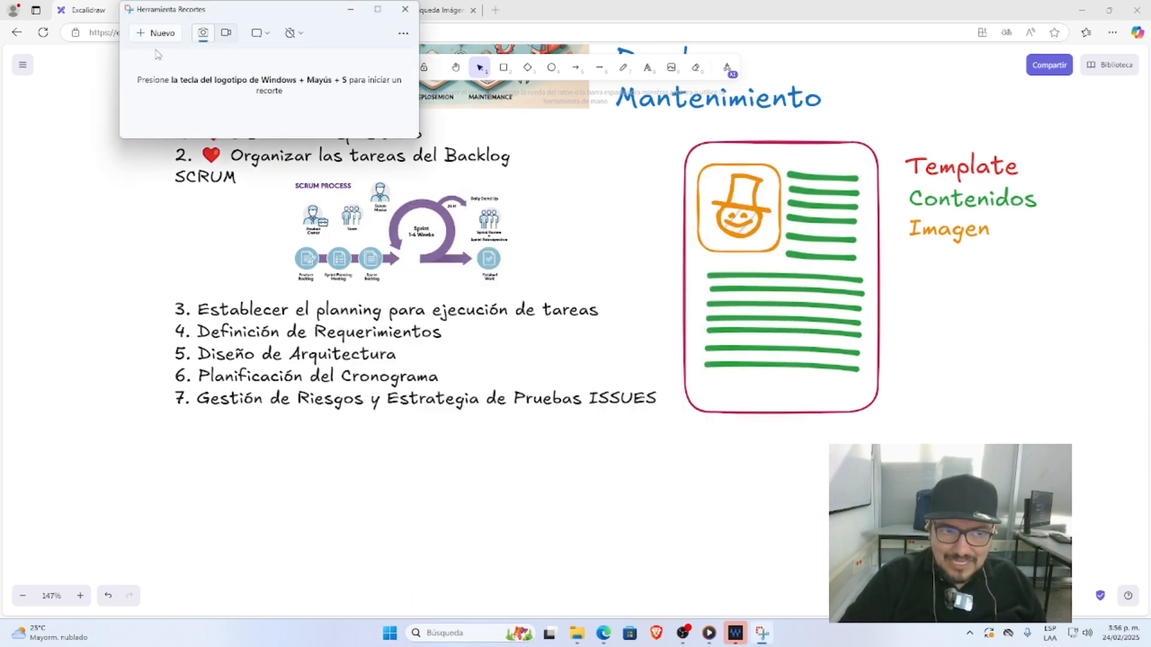
pyautogui.click(162, 34)
pyautogui.moveTo(651, 122); pyautogui.dragTo(1055, 447)
pyautogui.rightClick(823, 297)
pyautogui.rightClick(424, 249)
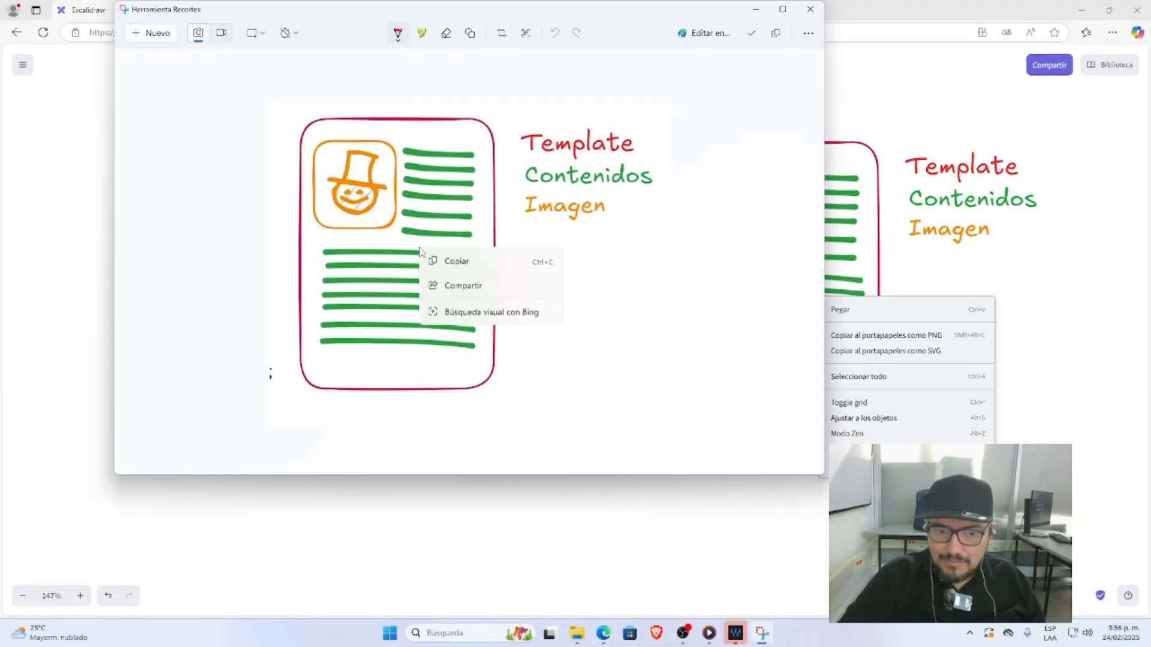
pyautogui.click(478, 285)
# Switch back to the GitHub issue, paste the wireframe capture under the numbered item, save the description and close the issue pane
pyautogui.hotkey('alt', 'Tab')
pyautogui.hotkey('alt', 'Tab')
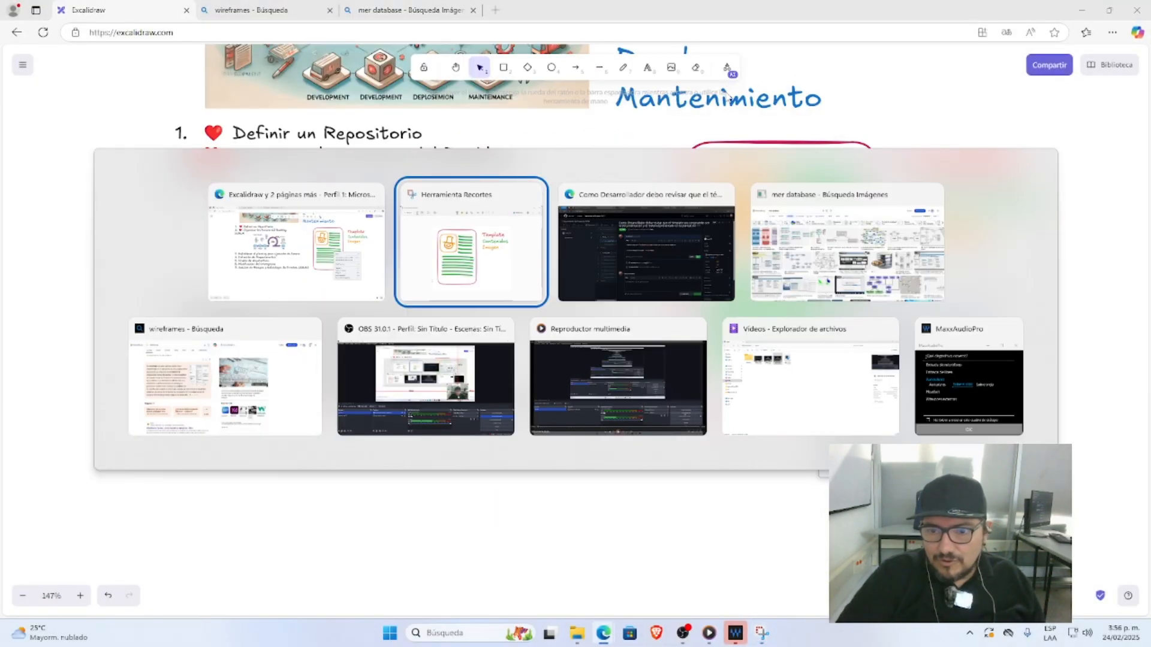
pyautogui.hotkey('alt', 'Tab')
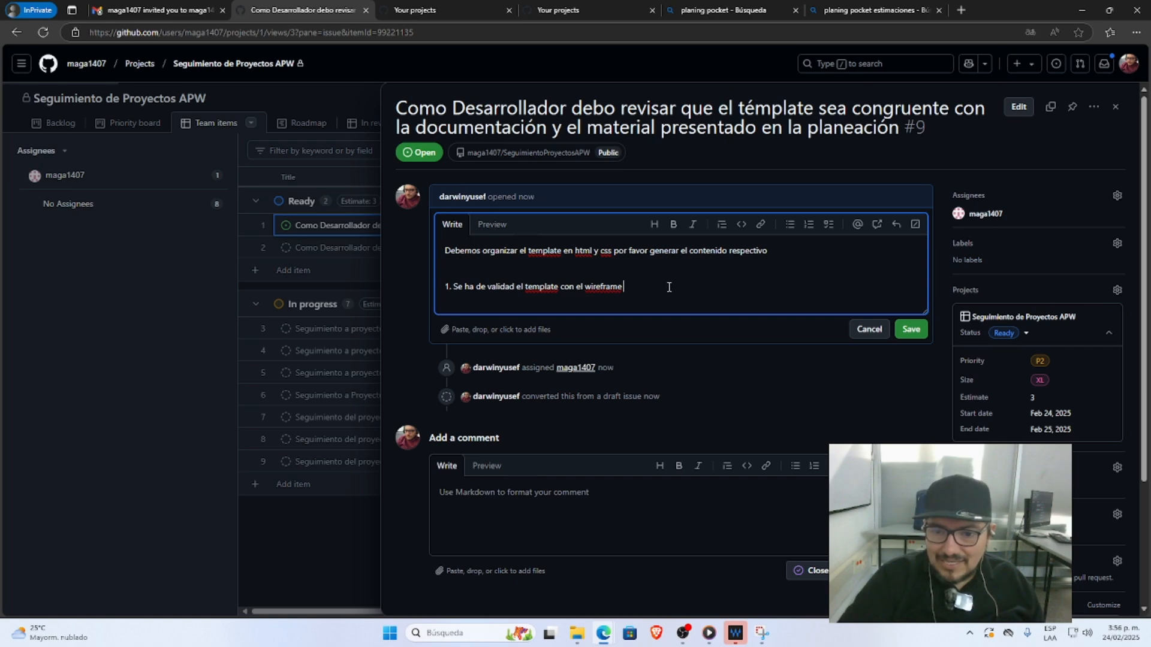
pyautogui.hotkey('ctrl', 'v')
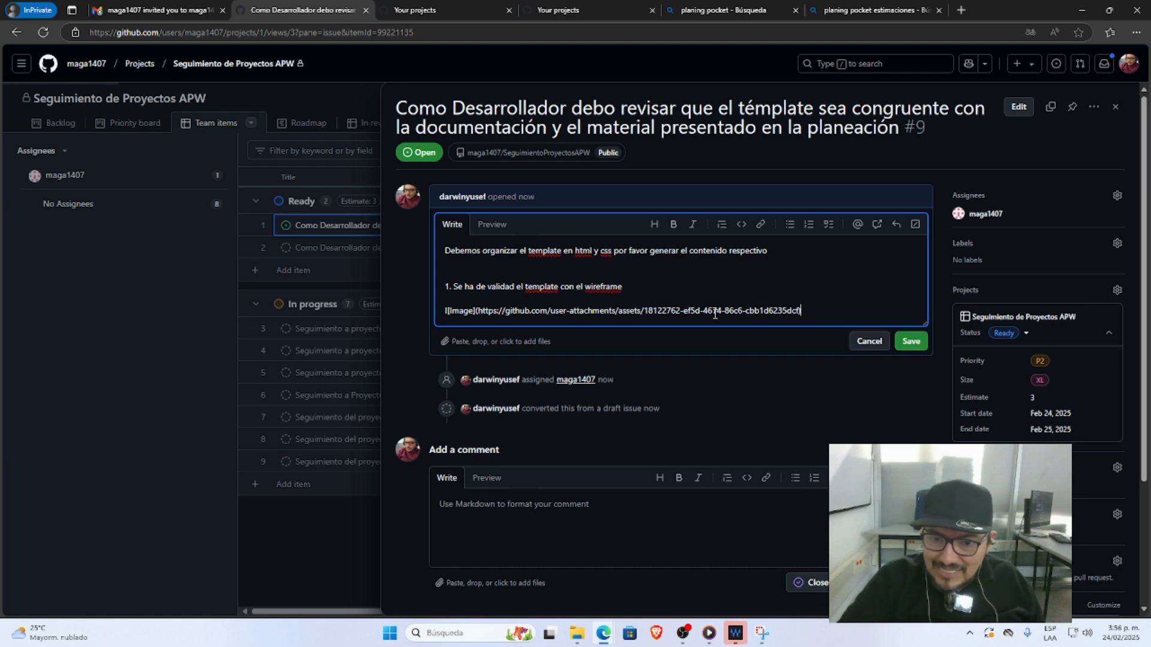
pyautogui.click(916, 346)
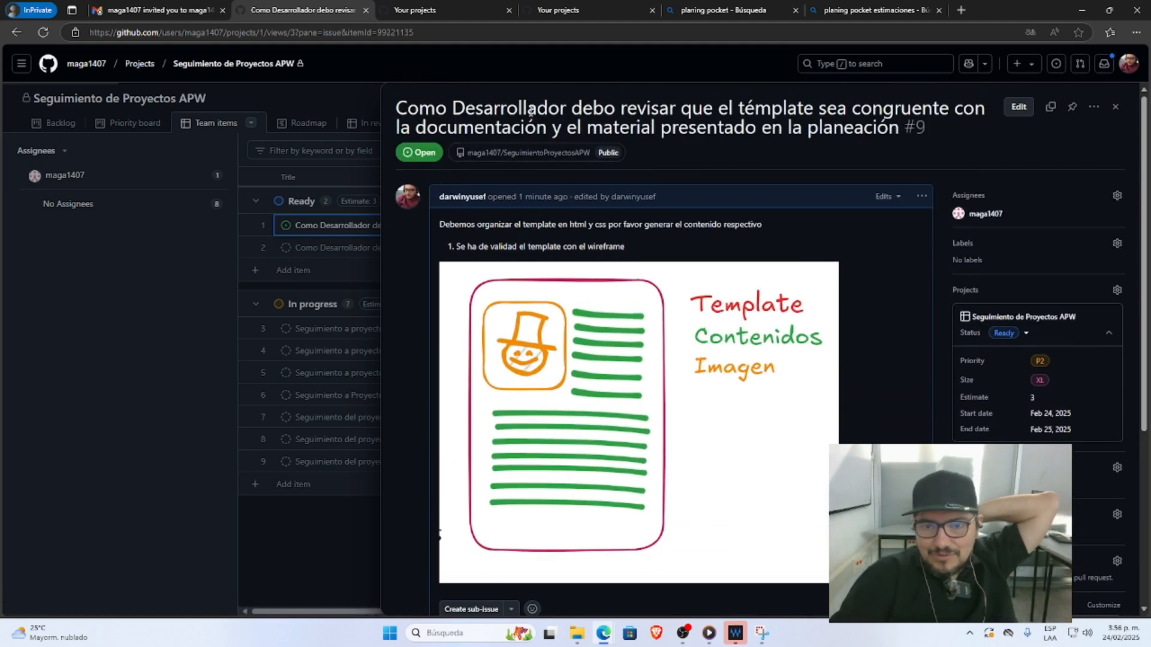
pyautogui.scroll(-5, 797, 384)
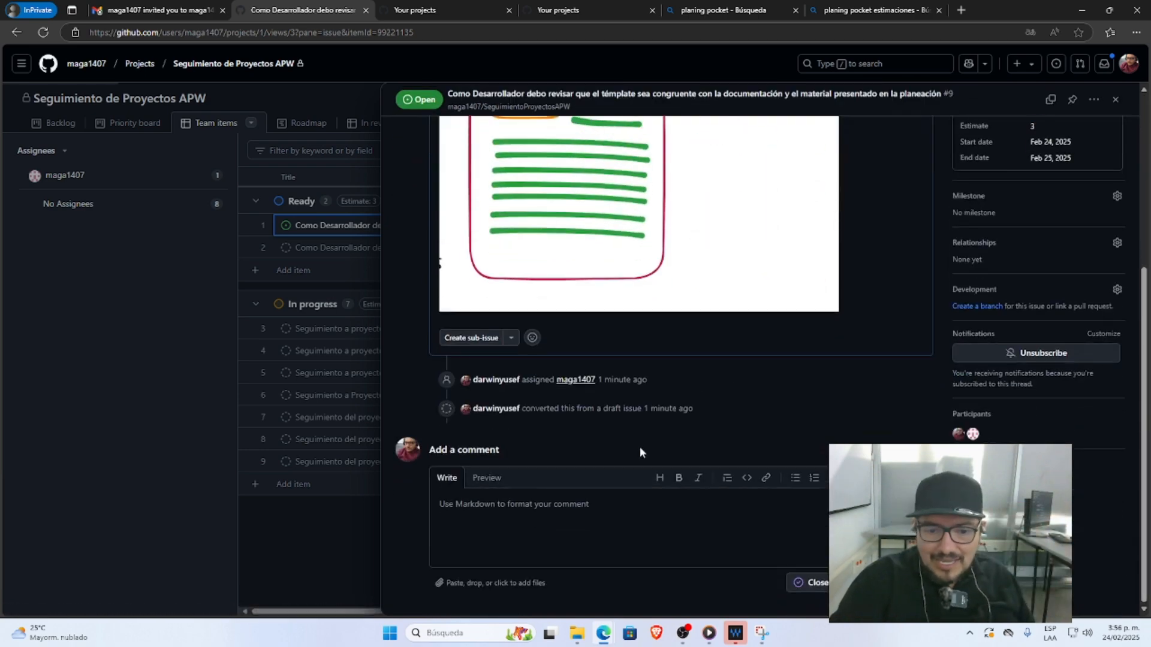
pyautogui.scroll(10, 640, 452)
pyautogui.click(1117, 108)
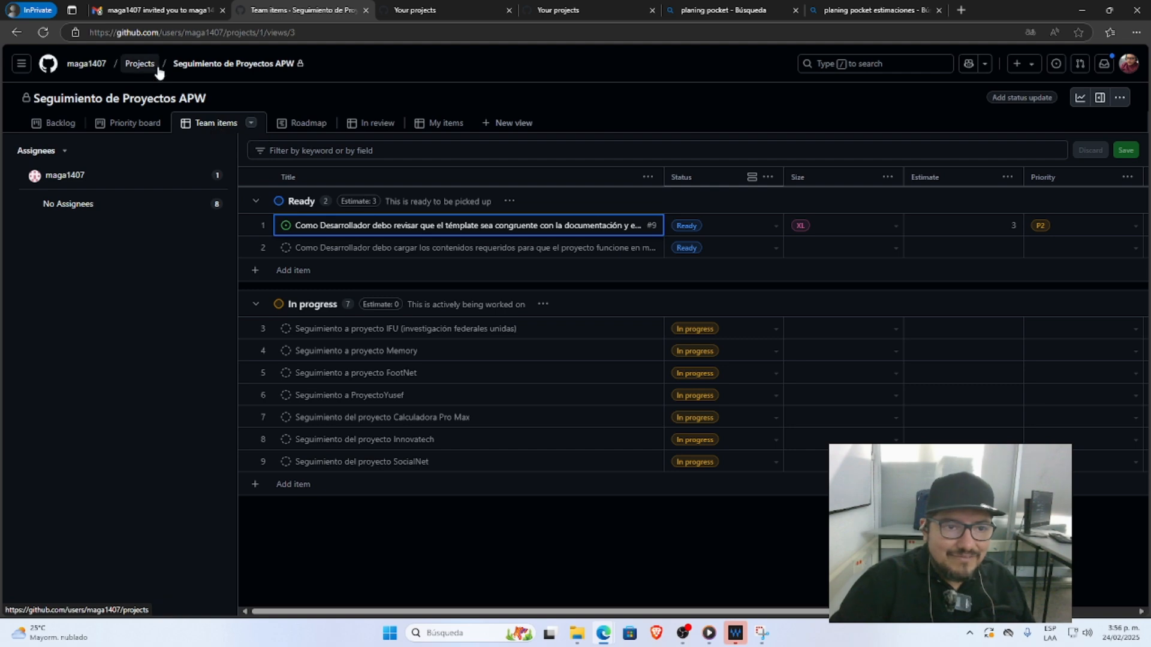
# Open the SeguimientoProyectosAPW repository from the invitation email and review the template-review issue from its issue list
pyautogui.click(160, 10)
pyautogui.click(663, 465)
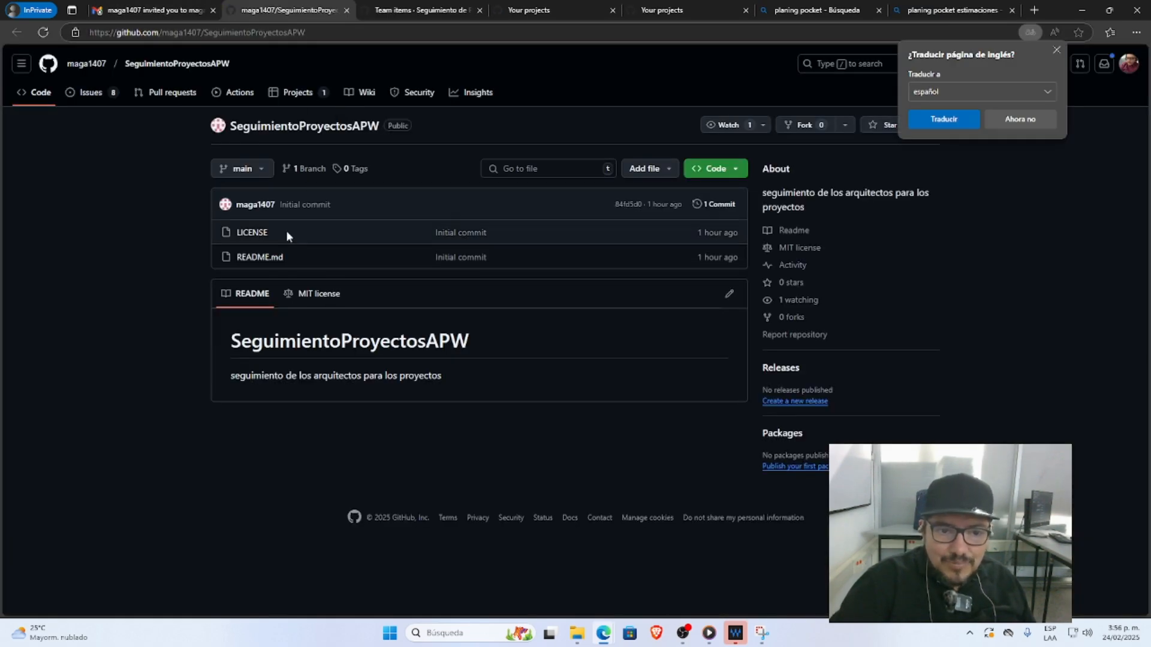
pyautogui.click(114, 103)
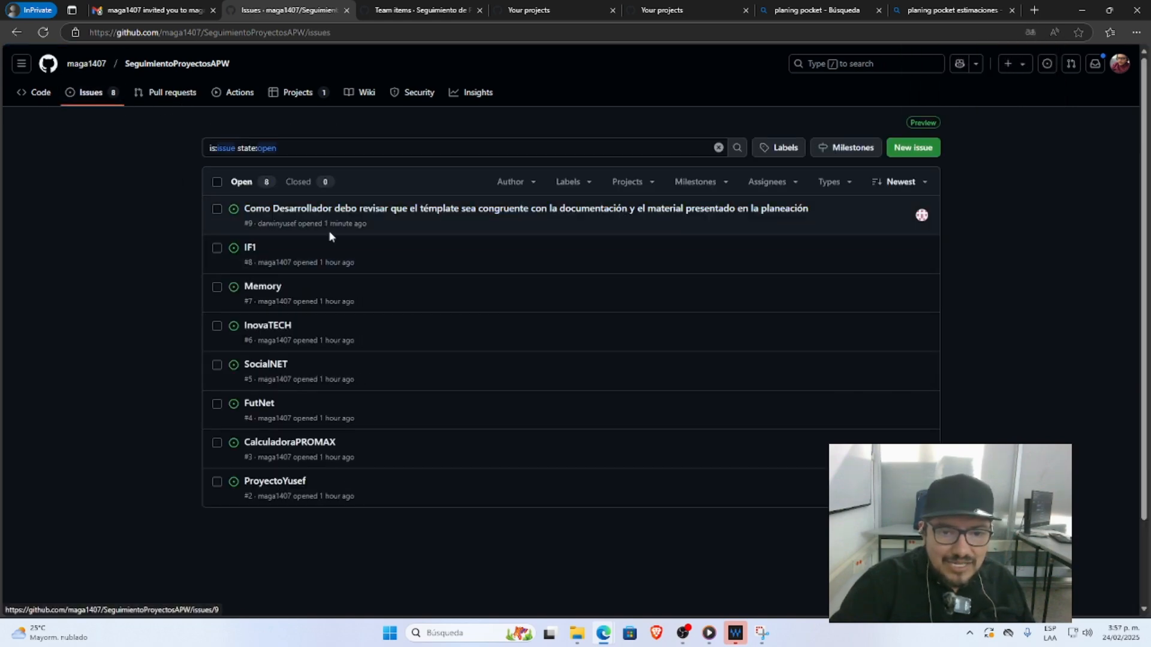
pyautogui.click(375, 211)
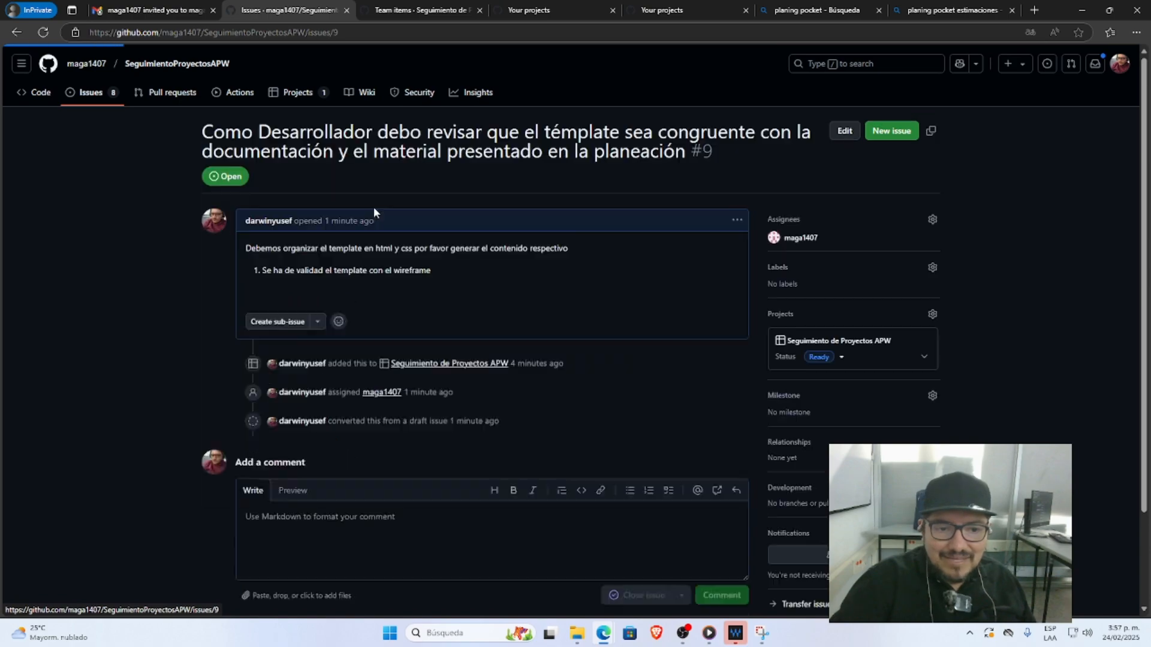
pyautogui.scroll(-5, 500, 365)
pyautogui.scroll(5, 496, 380)
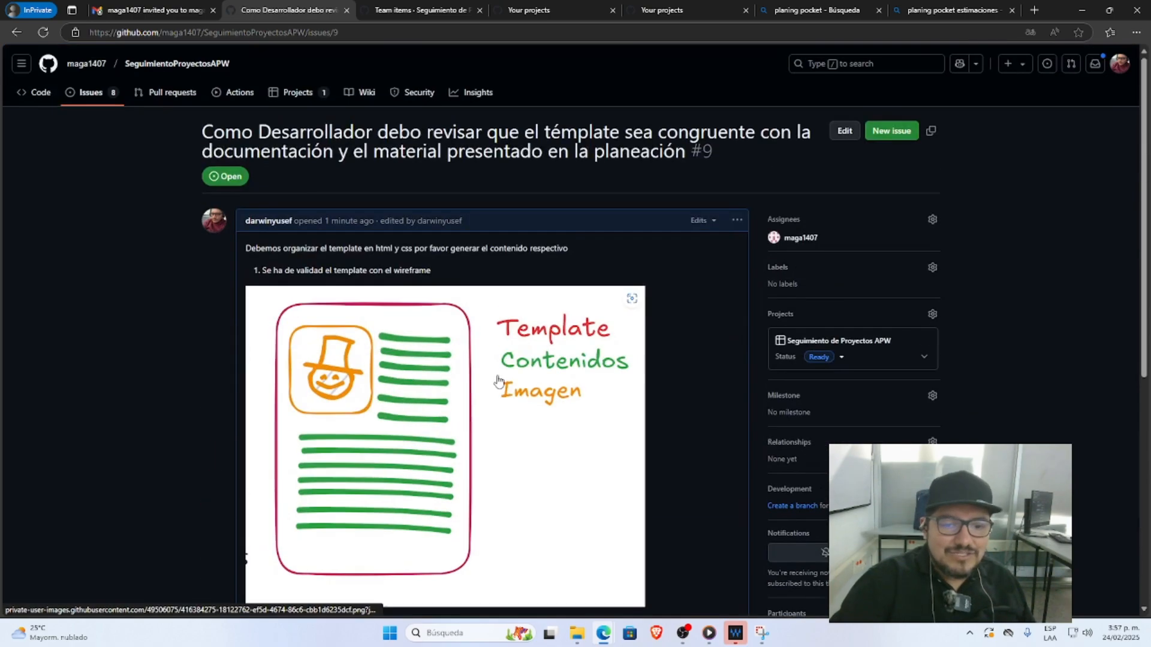
pyautogui.scroll(-5, 496, 380)
pyautogui.scroll(5, 497, 381)
pyautogui.scroll(-5, 496, 381)
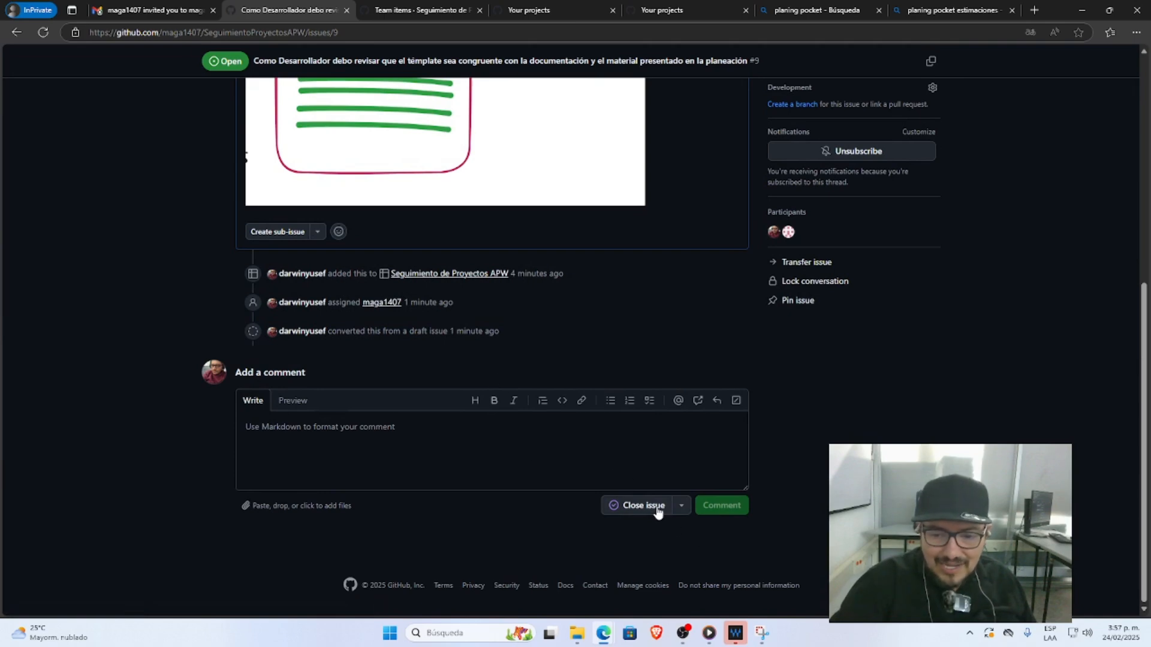
# Draft the issue comment "La tarea se creo correctamente y el codigo se encuentra definido en", ending with a blank line
pyautogui.click(402, 442)
pyautogui.write('La ')
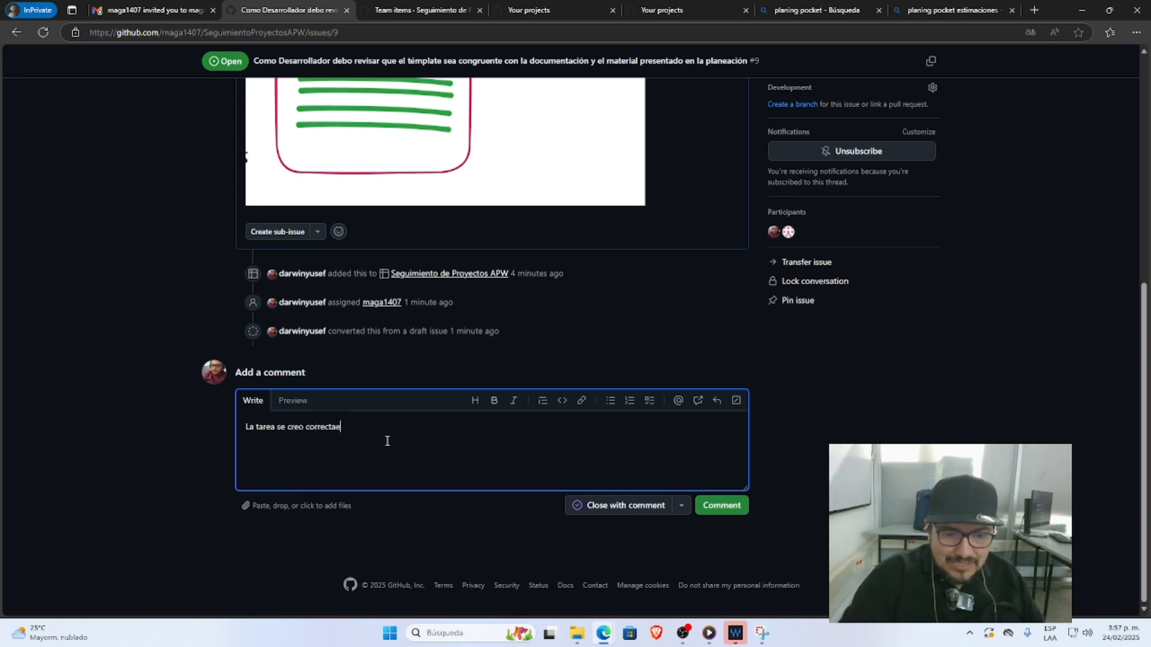
pyautogui.write('tarea se creo correctamente y el codigo se encuentra definido en')
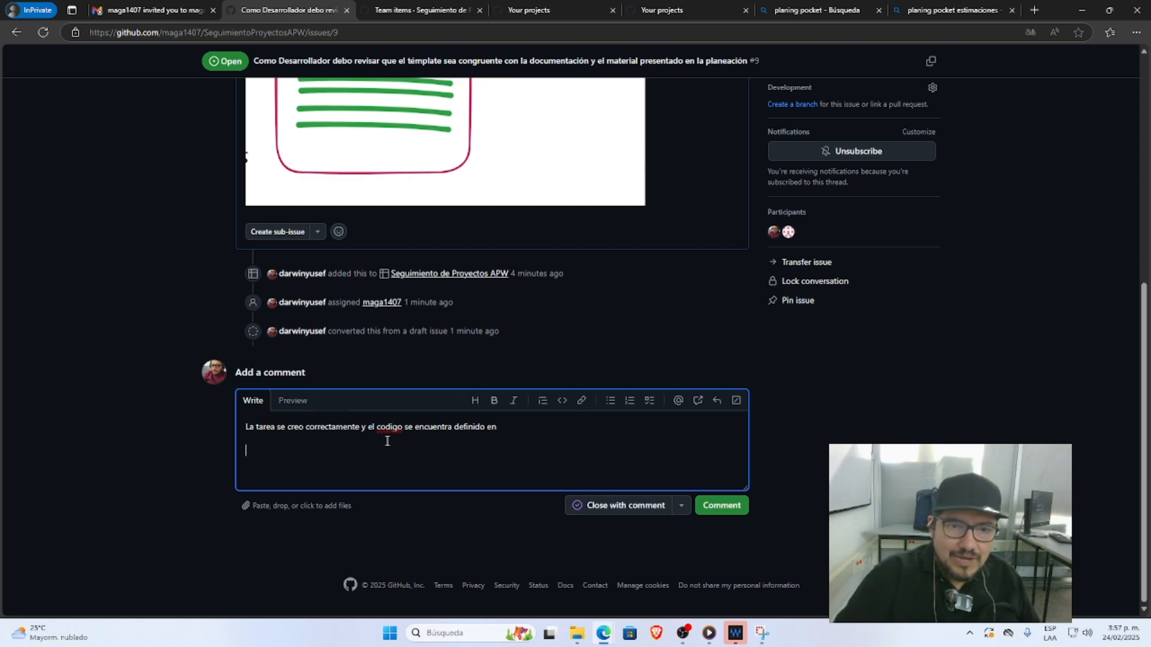
# Open the repository's code in a separate tab and display README.md to obtain its link
pyautogui.scroll(7, 134, 292)
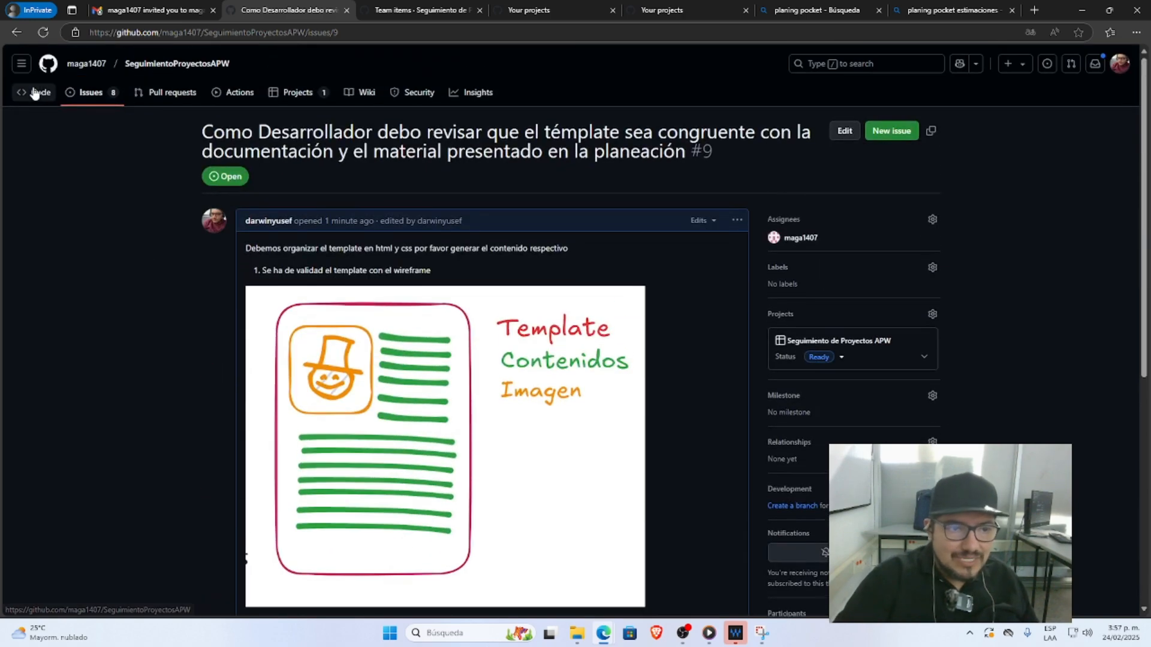
pyautogui.middleClick(34, 93)
pyautogui.click(380, 10)
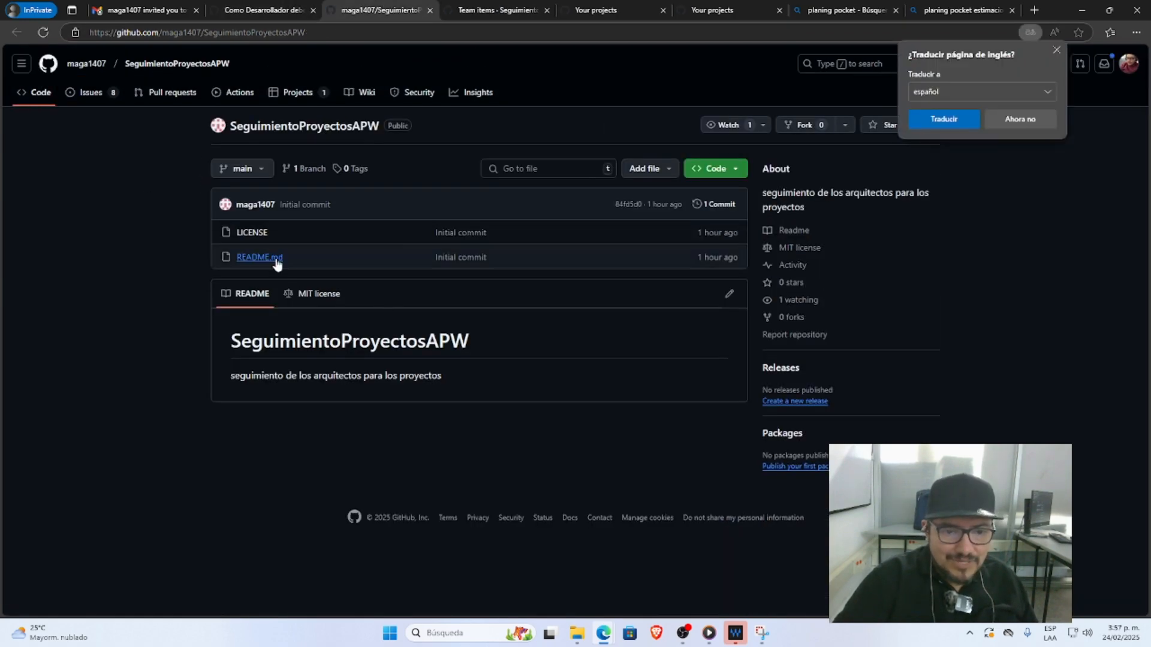
pyautogui.click(276, 259)
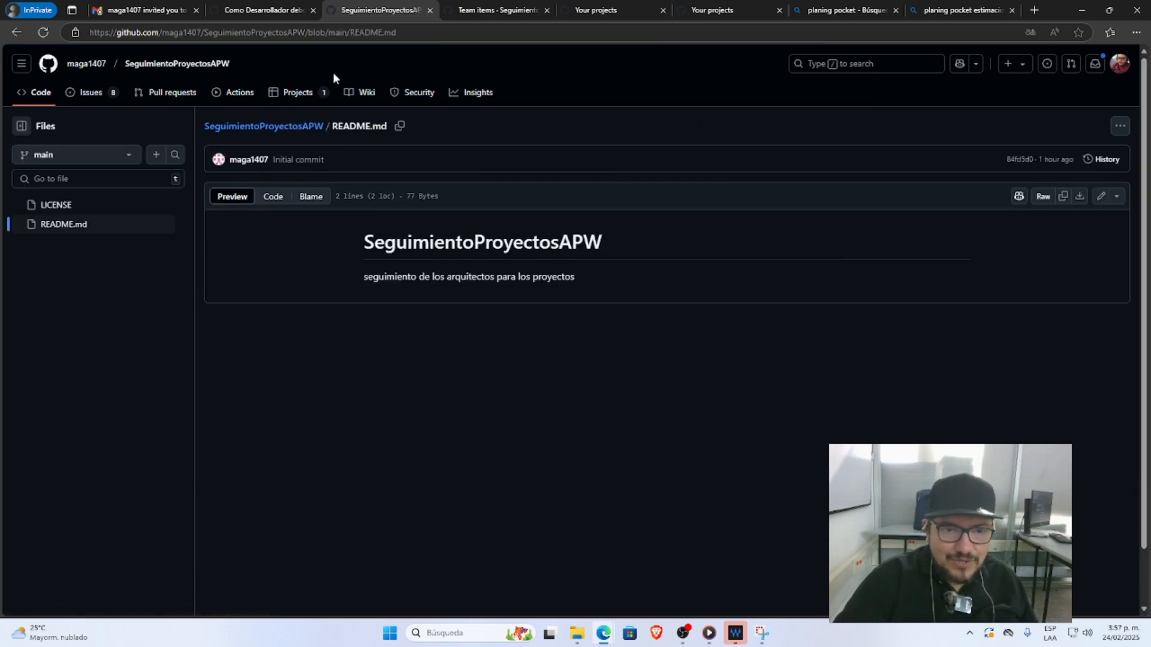
# Add the README.md link on the main branch to the drafted issue comment and close the issue with that comment
pyautogui.click(262, 6)
pyautogui.scroll(-6, 391, 216)
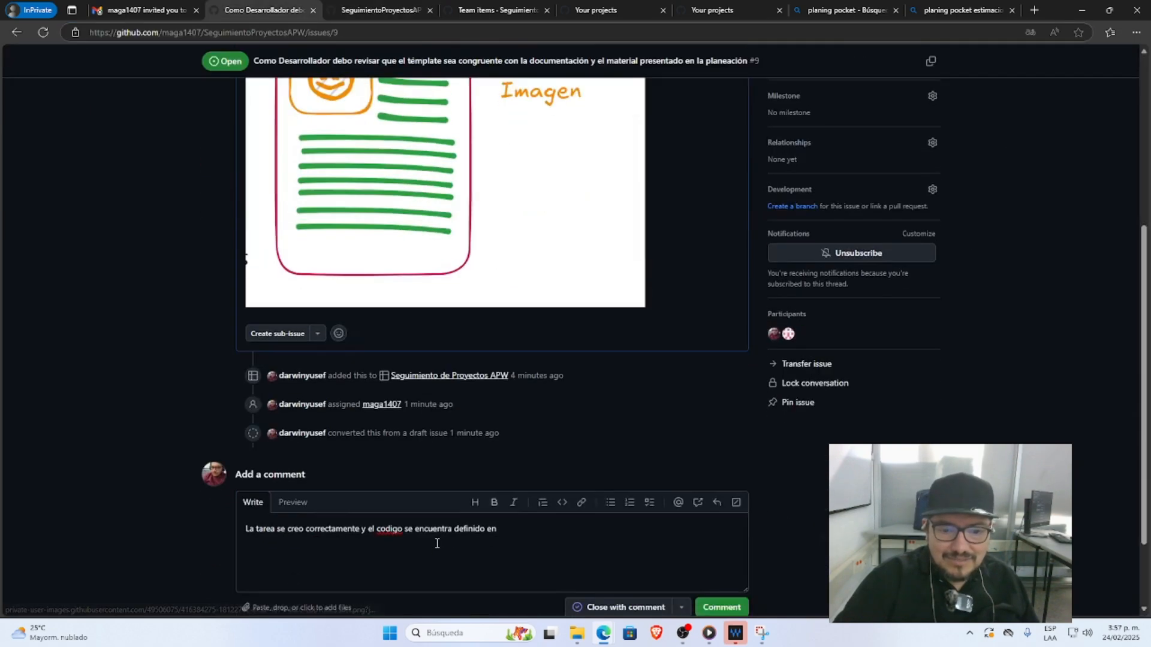
pyautogui.click(528, 434)
pyautogui.write('https://github.com/maga1407/SeguimientoProyectosAPW/blob/main/README.md')
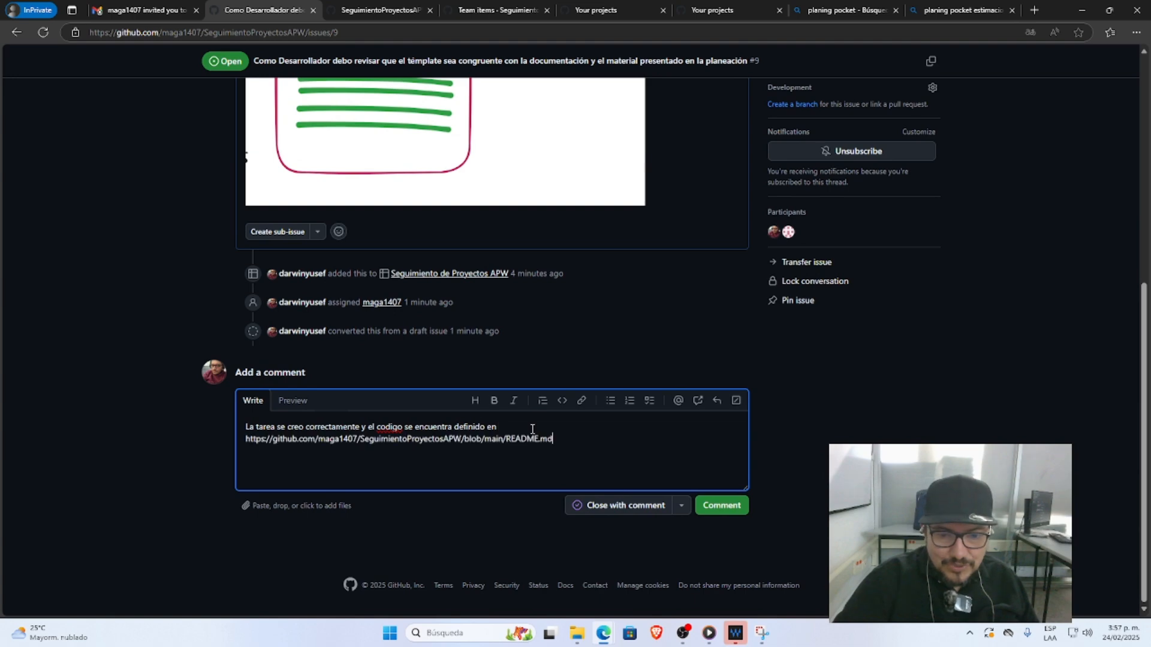
pyautogui.click(631, 507)
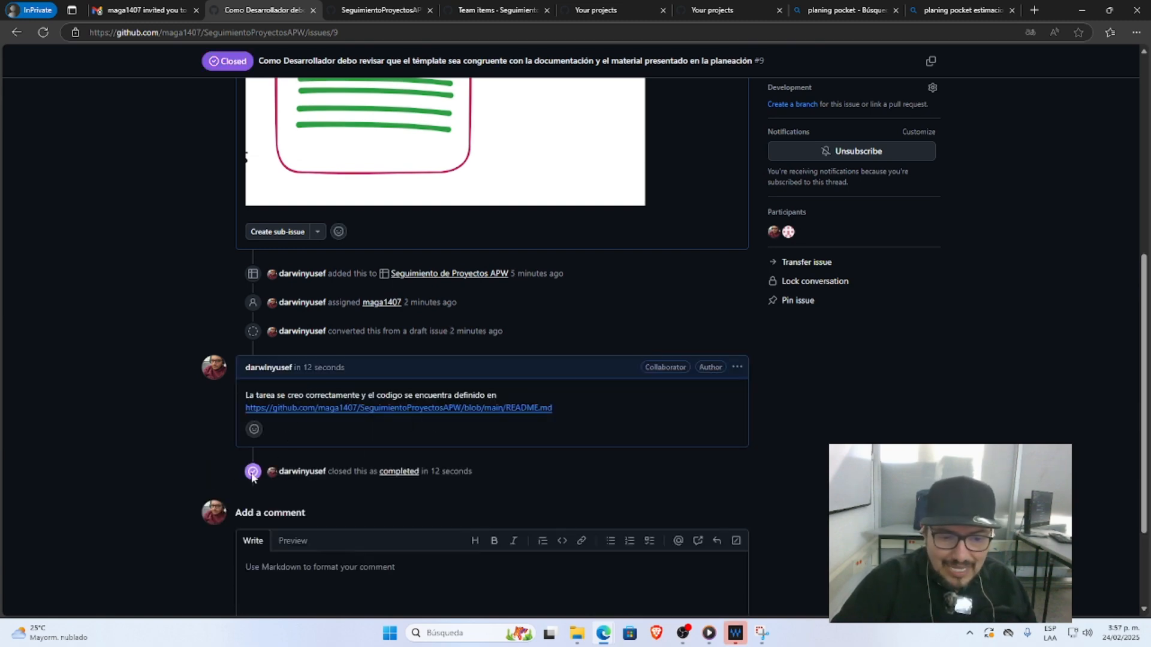
# Review the project status options of the closed template-review issue, leaving the selection as it is
pyautogui.scroll(7, 489, 477)
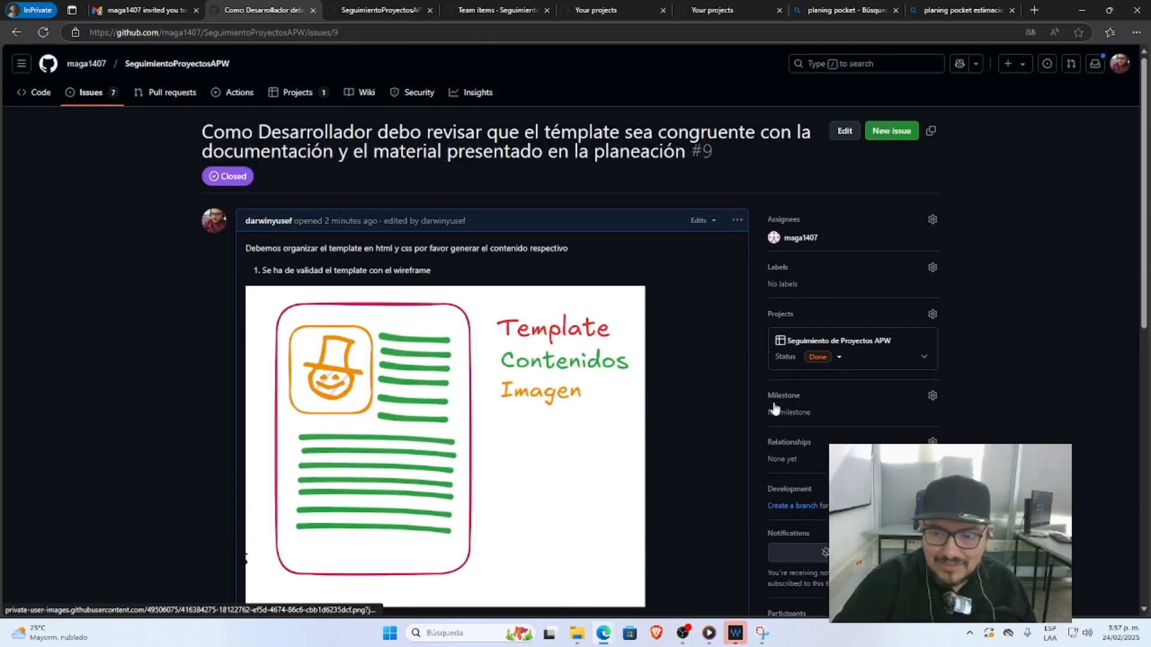
pyautogui.click(840, 359)
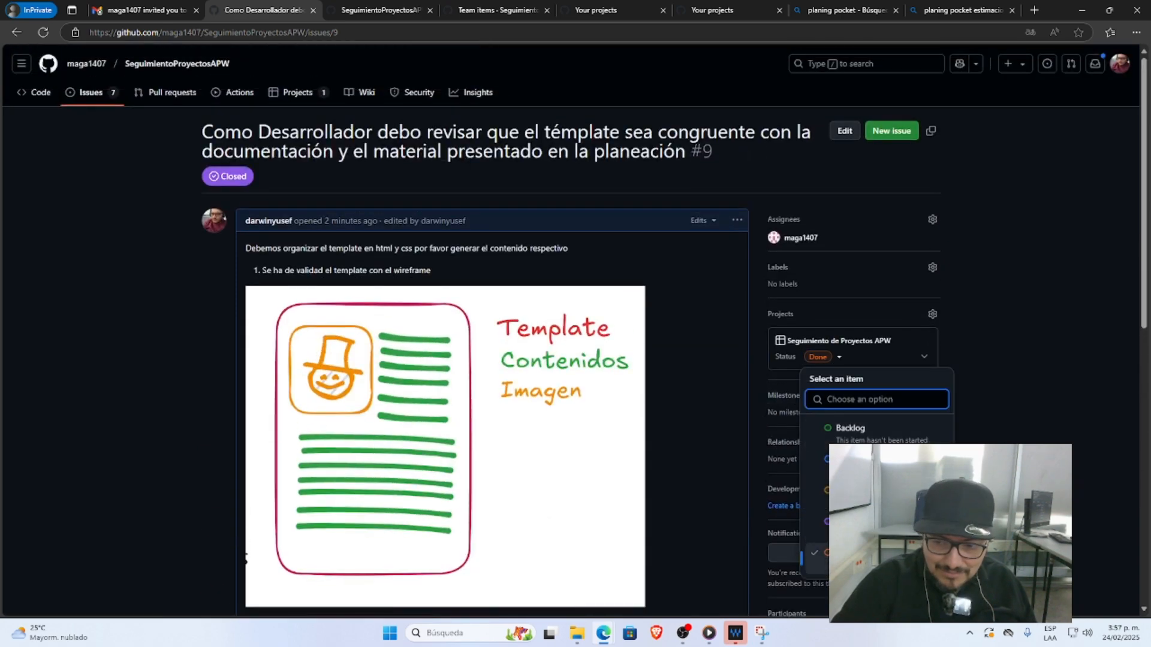
pyautogui.click(1060, 386)
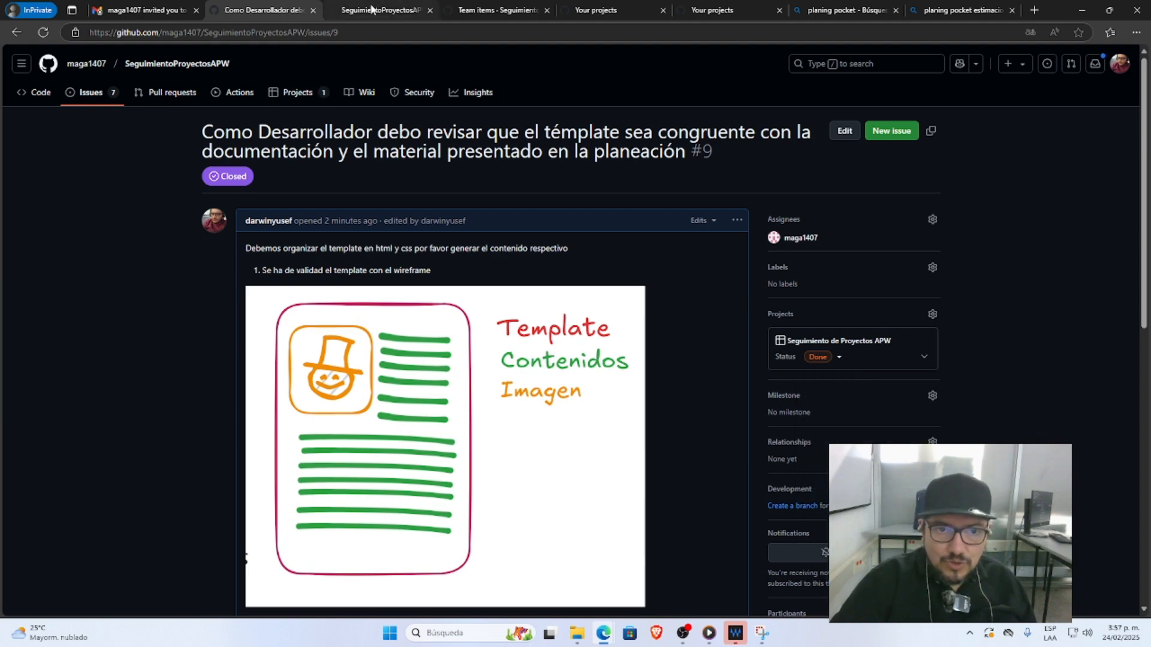
# Return to the Seguimiento de Proyectos APW project, refresh the Team items view and show the Backlog board
pyautogui.click(336, 9)
pyautogui.click(499, 8)
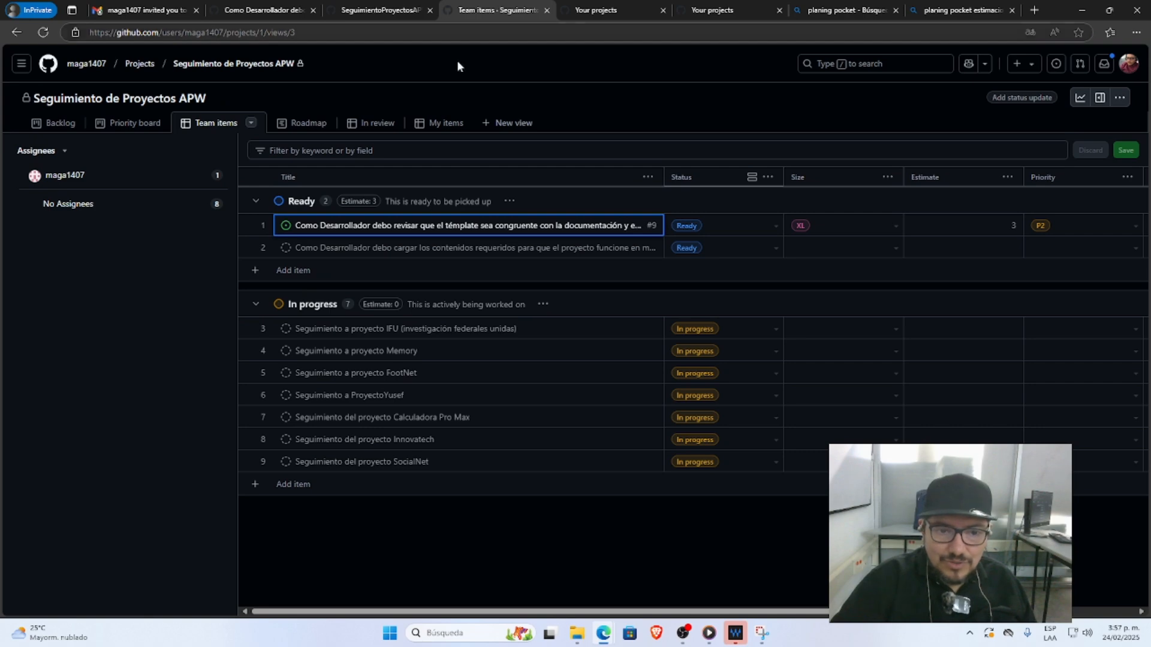
pyautogui.press('F5')
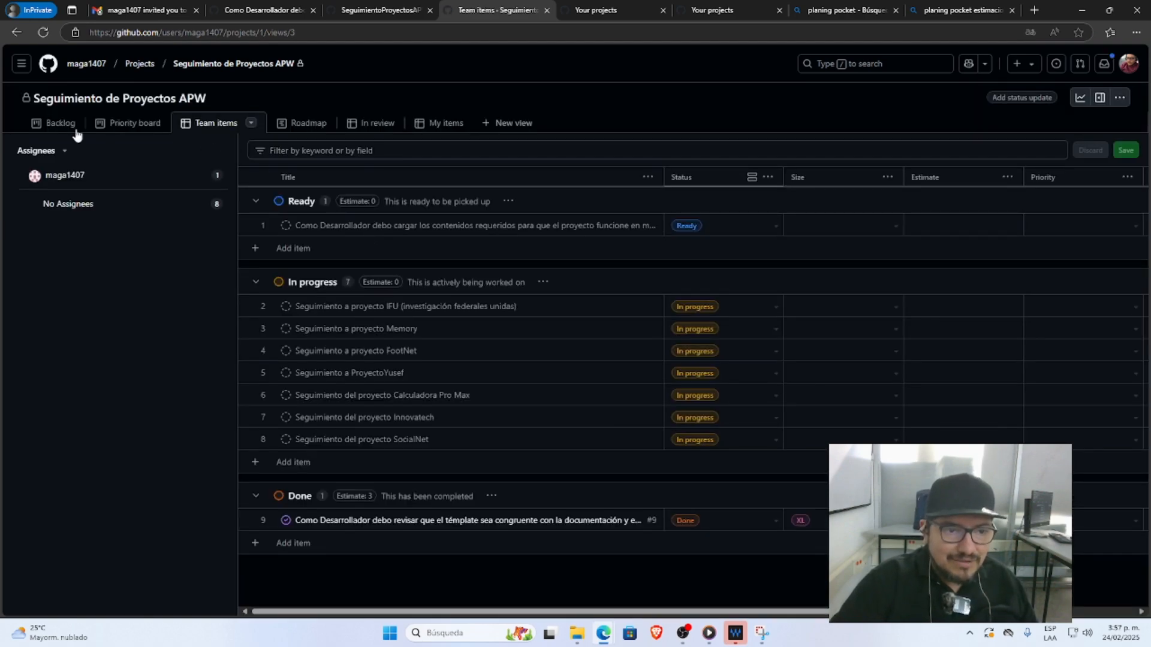
pyautogui.click(66, 122)
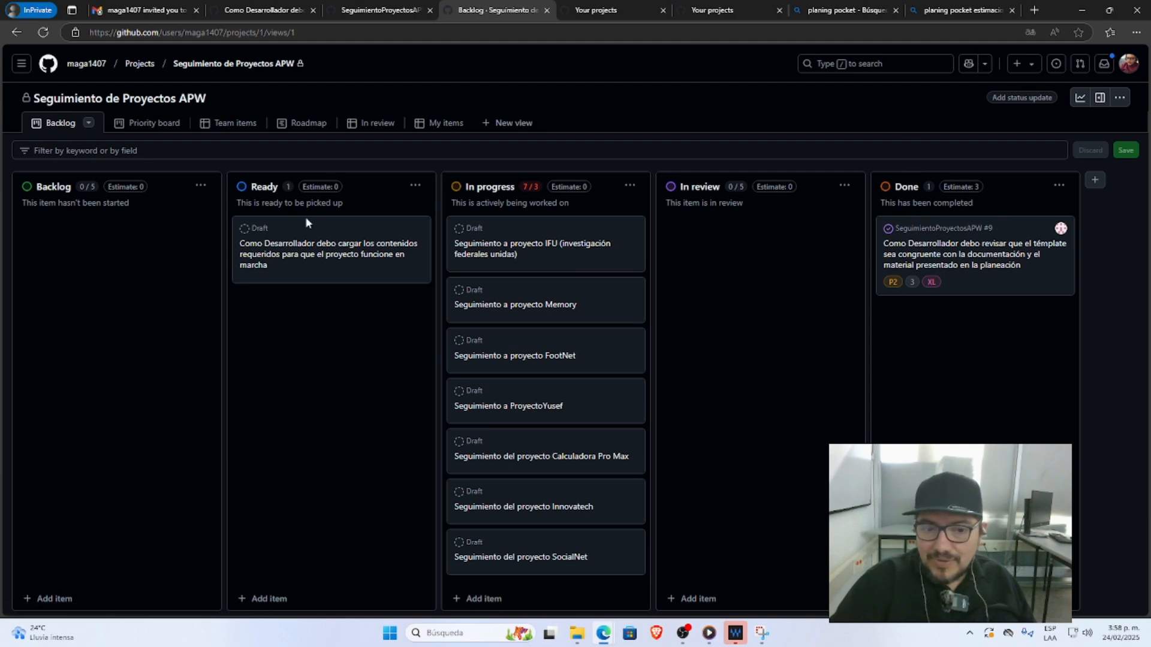
# Open the draft about loading the required contents, assign it to yourself and set its status to In progress
pyautogui.click(343, 256)
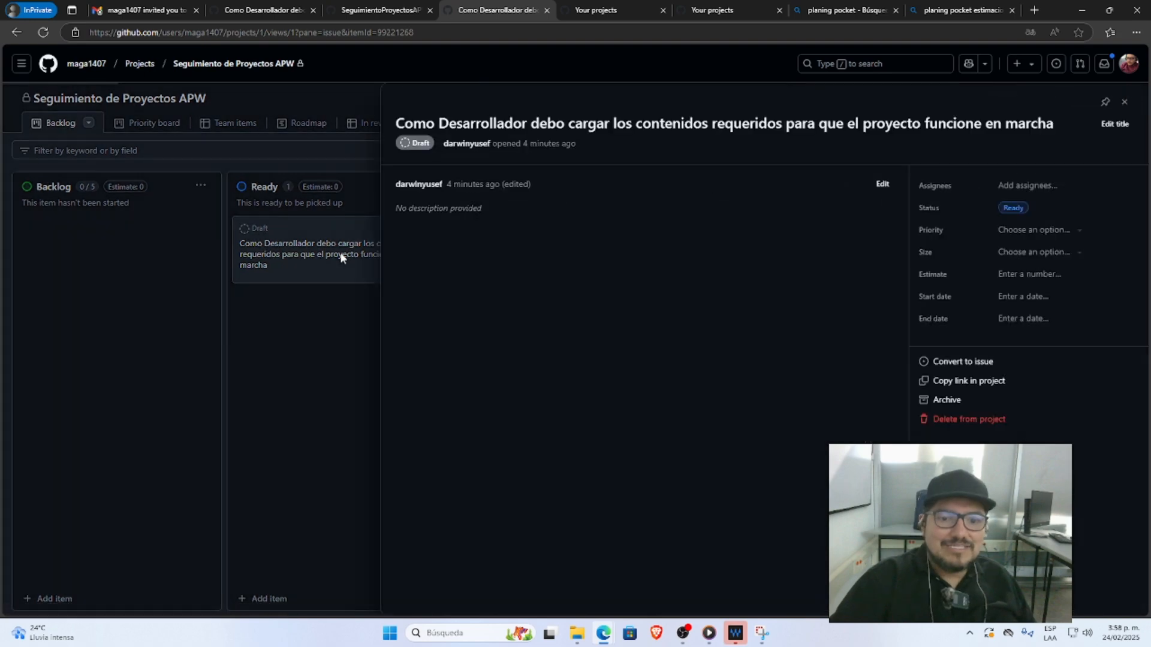
pyautogui.click(1032, 187)
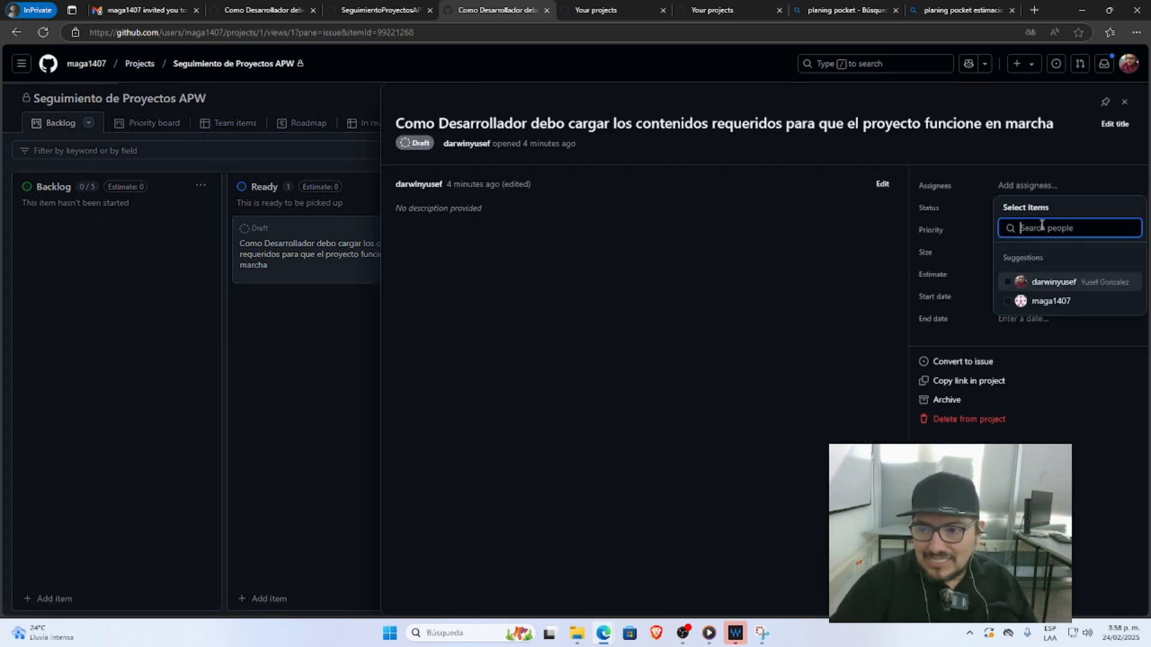
pyautogui.click(1038, 288)
pyautogui.click(1058, 387)
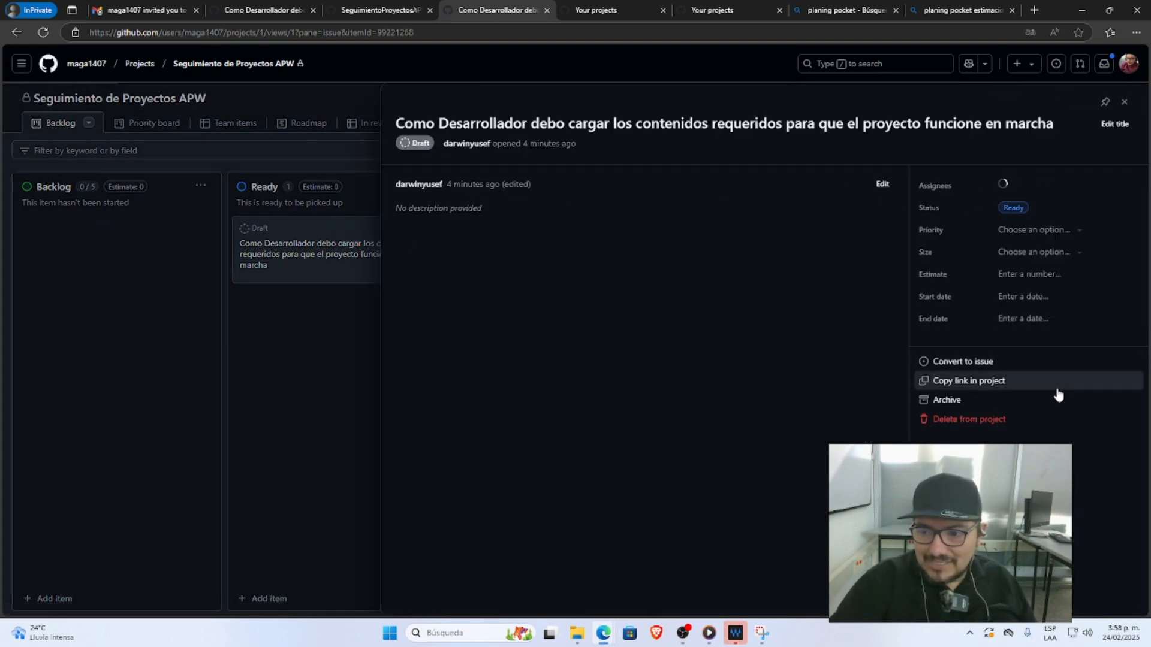
pyautogui.click(1017, 210)
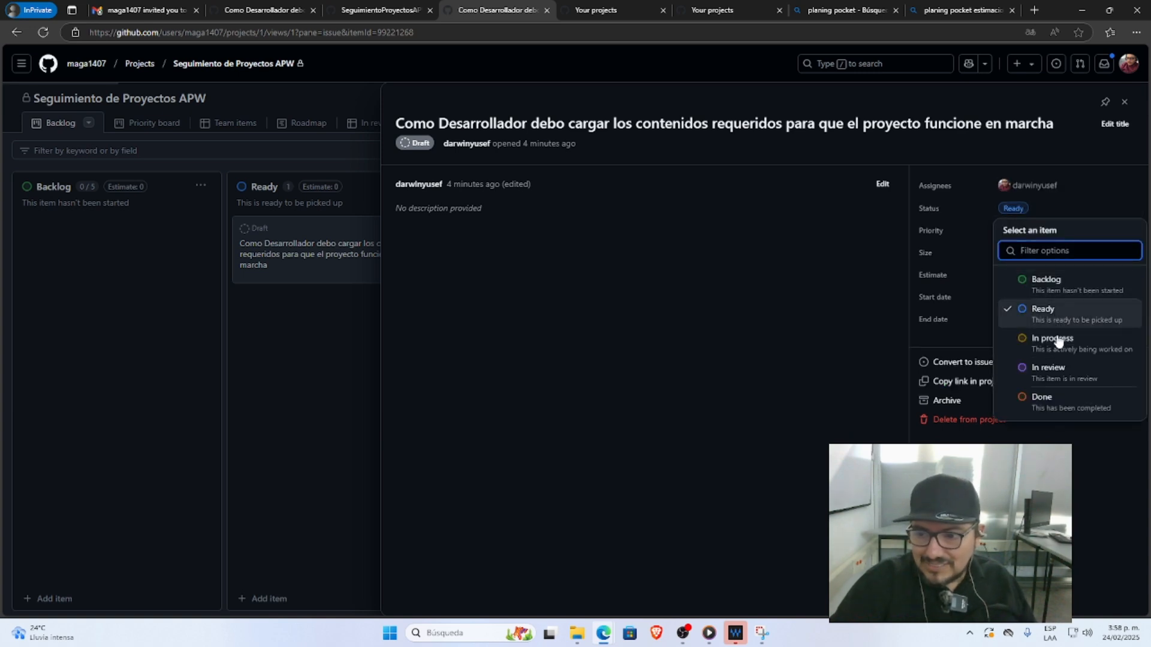
pyautogui.click(1057, 342)
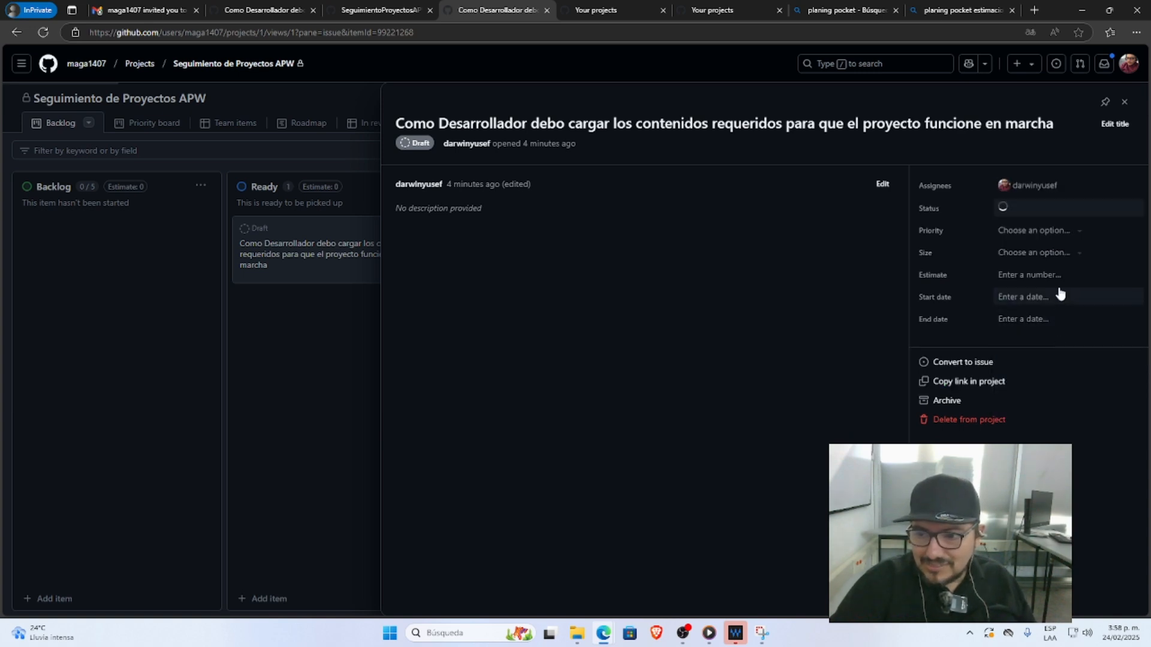
# Set the draft's priority to P2, its size to XL and its estimate to 3
pyautogui.click(1079, 237)
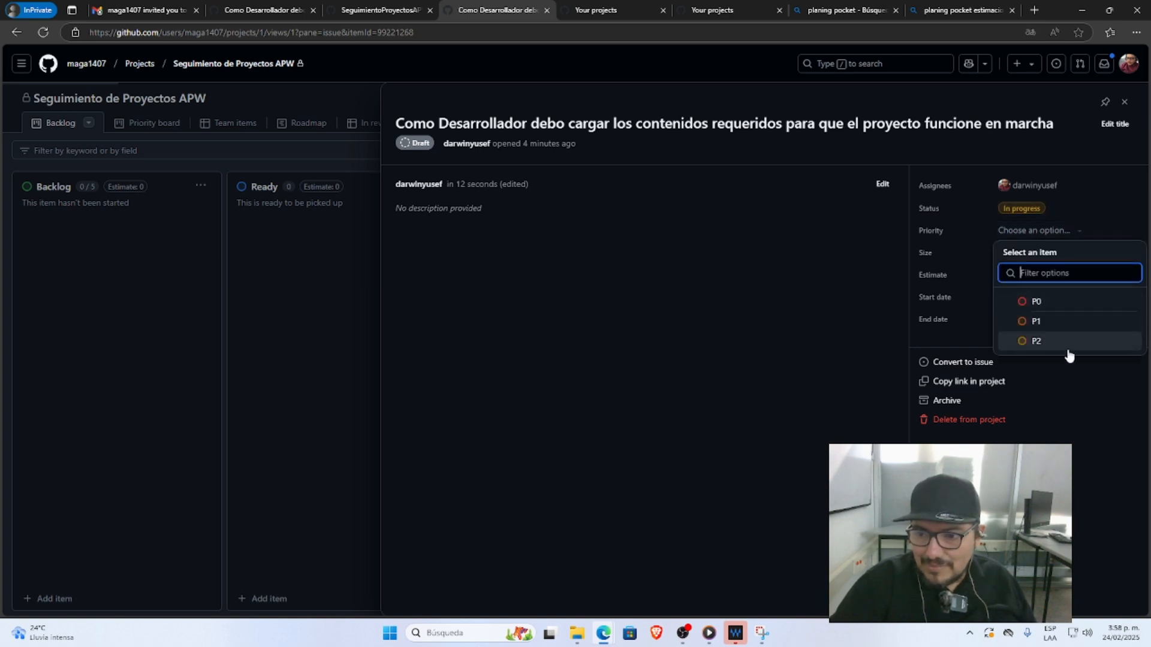
pyautogui.click(1067, 353)
pyautogui.click(1047, 255)
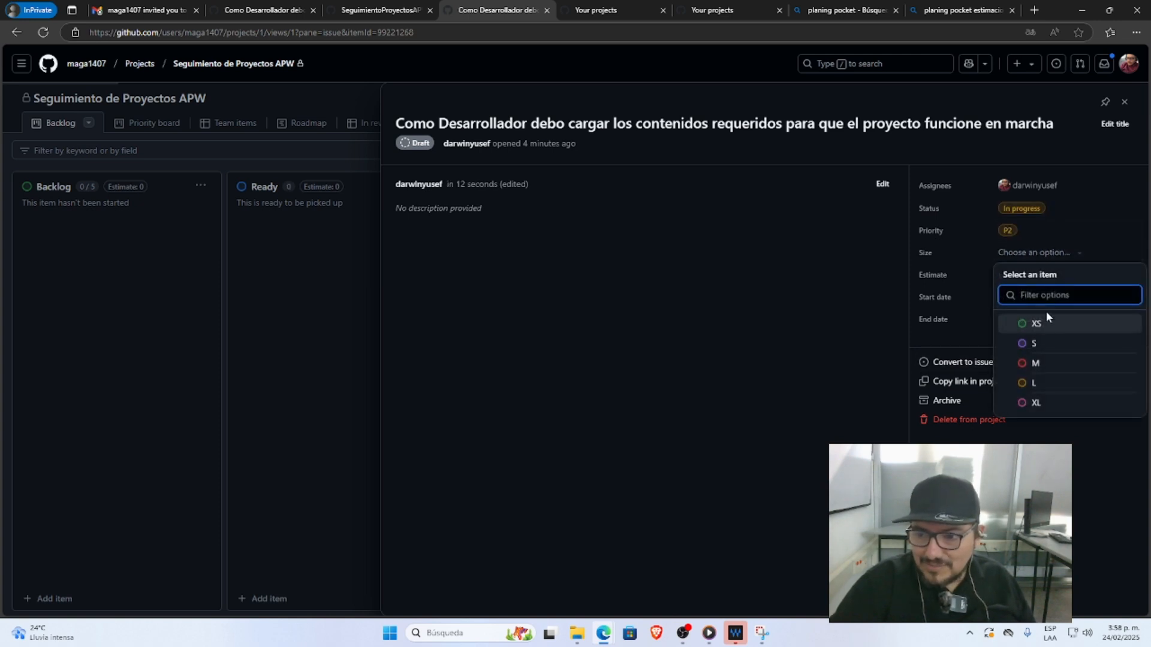
pyautogui.click(1037, 403)
pyautogui.click(1047, 279)
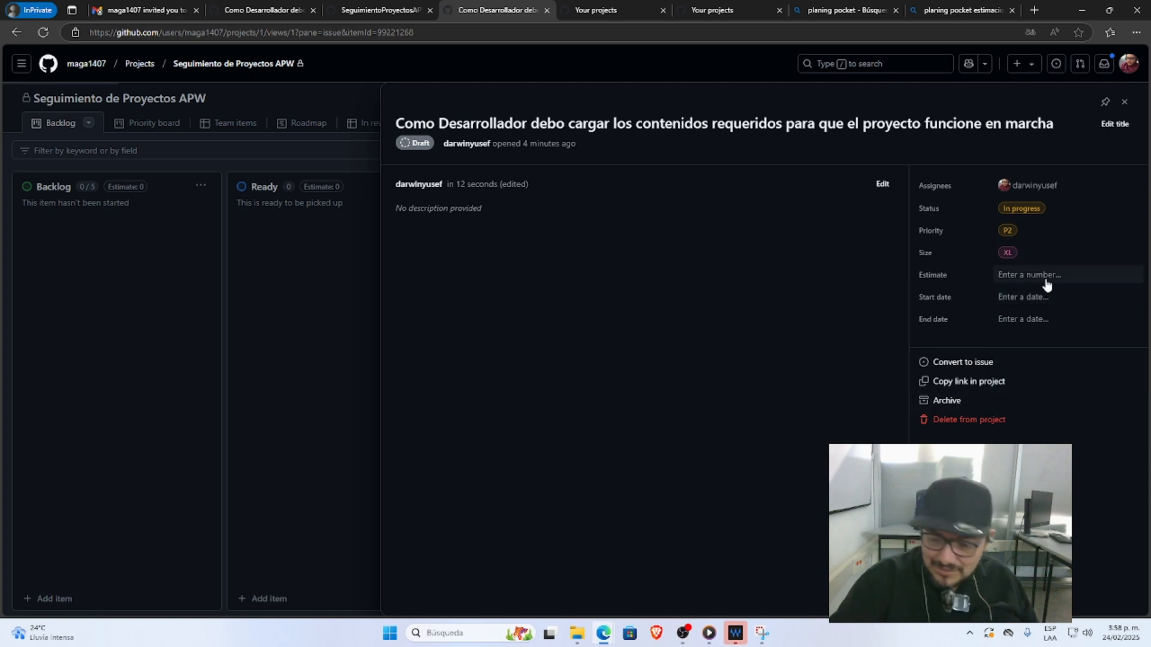
pyautogui.write('3')
pyautogui.press('Return')
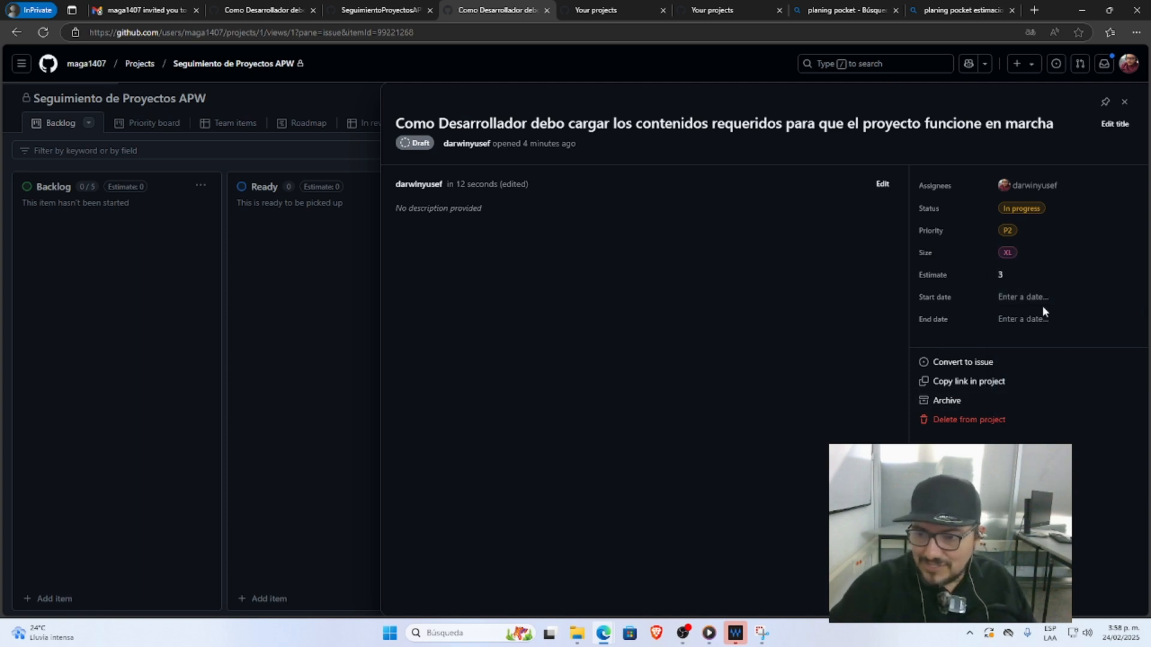
# Set the draft's start date to Feb 24, 2025 and its end date to Feb 25, 2025
pyautogui.click(1041, 298)
pyautogui.click(995, 482)
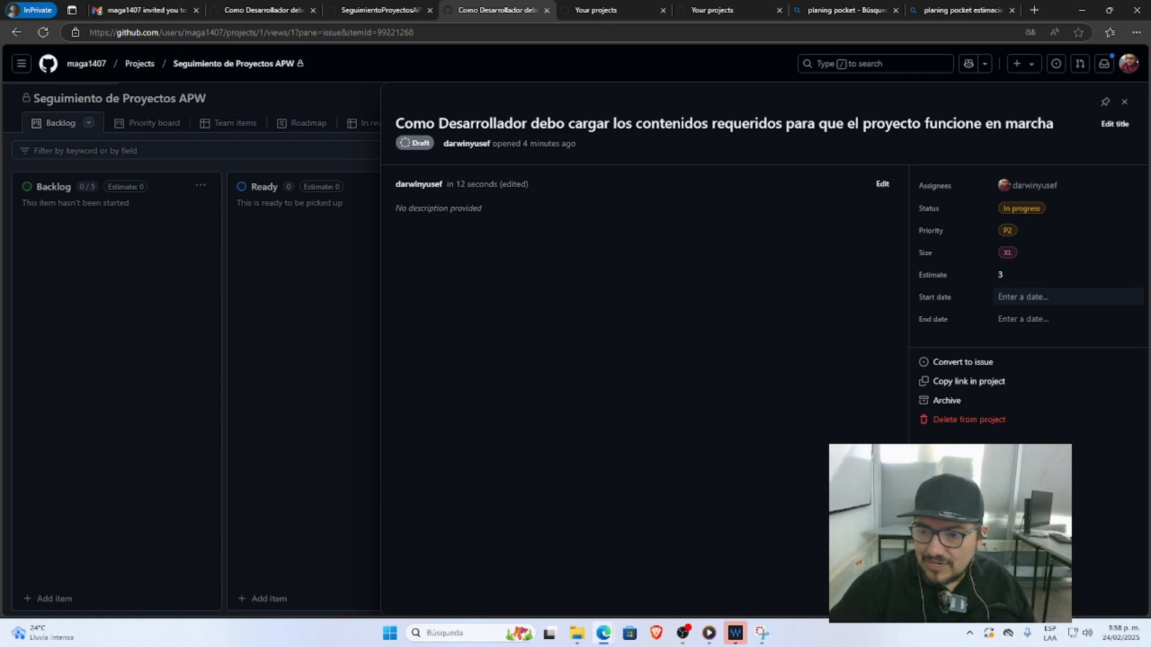
pyautogui.click(1030, 323)
pyautogui.press('Escape')
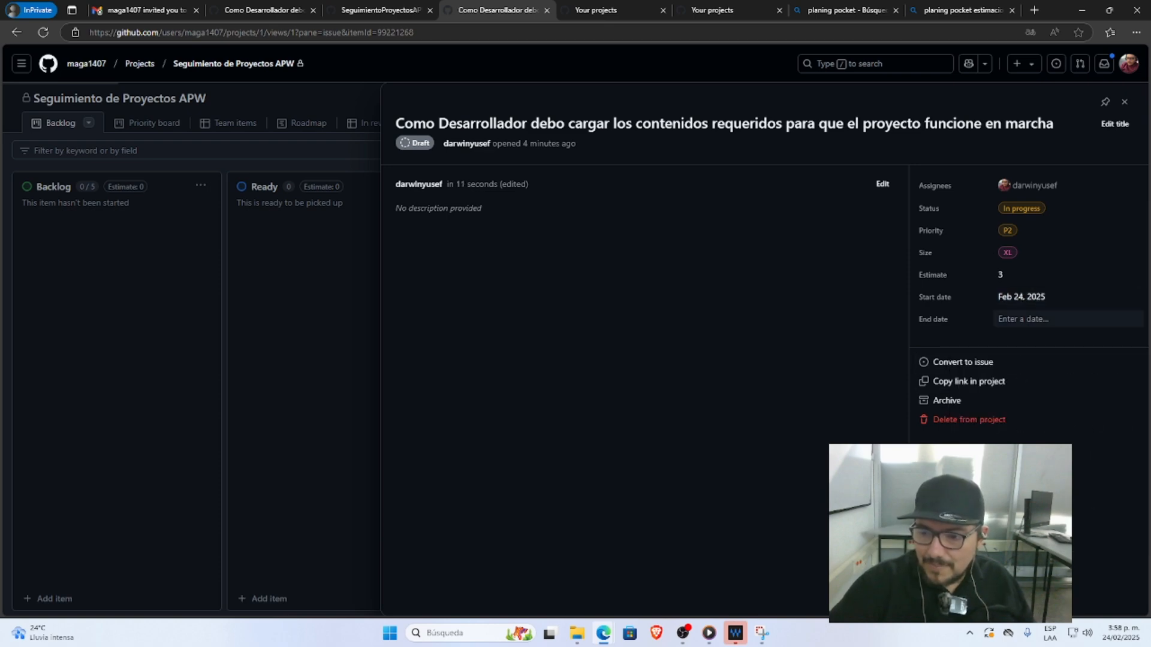
# Convert the content-loading draft to an issue in the SeguimientoProyectosAPW repository
pyautogui.click(959, 363)
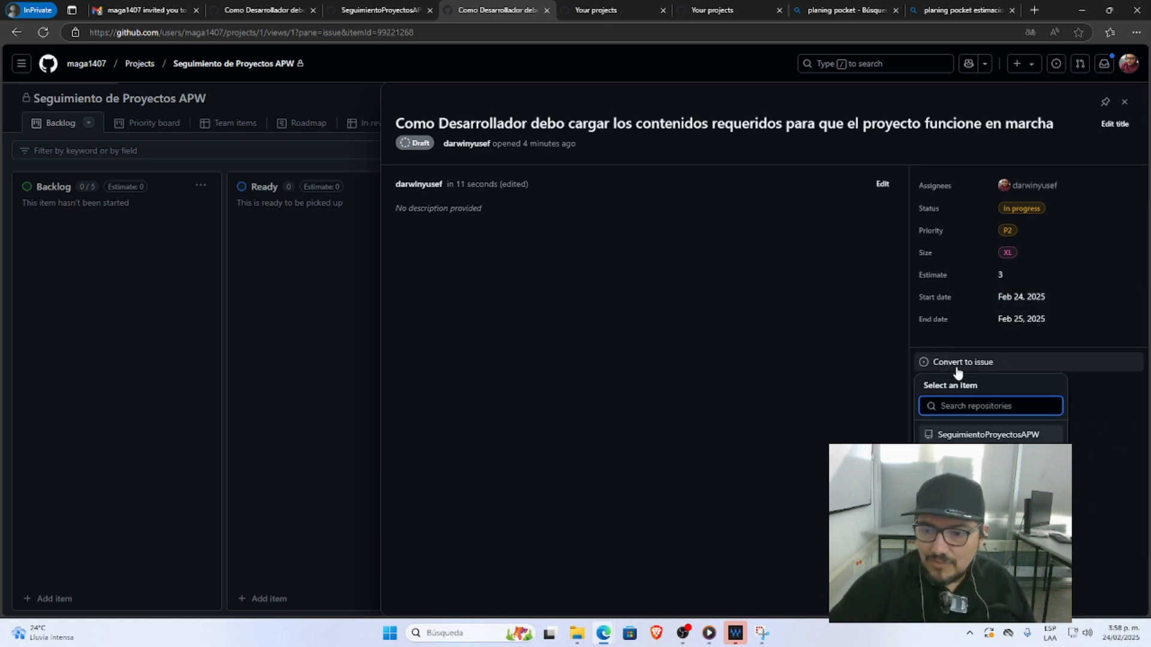
pyautogui.click(973, 435)
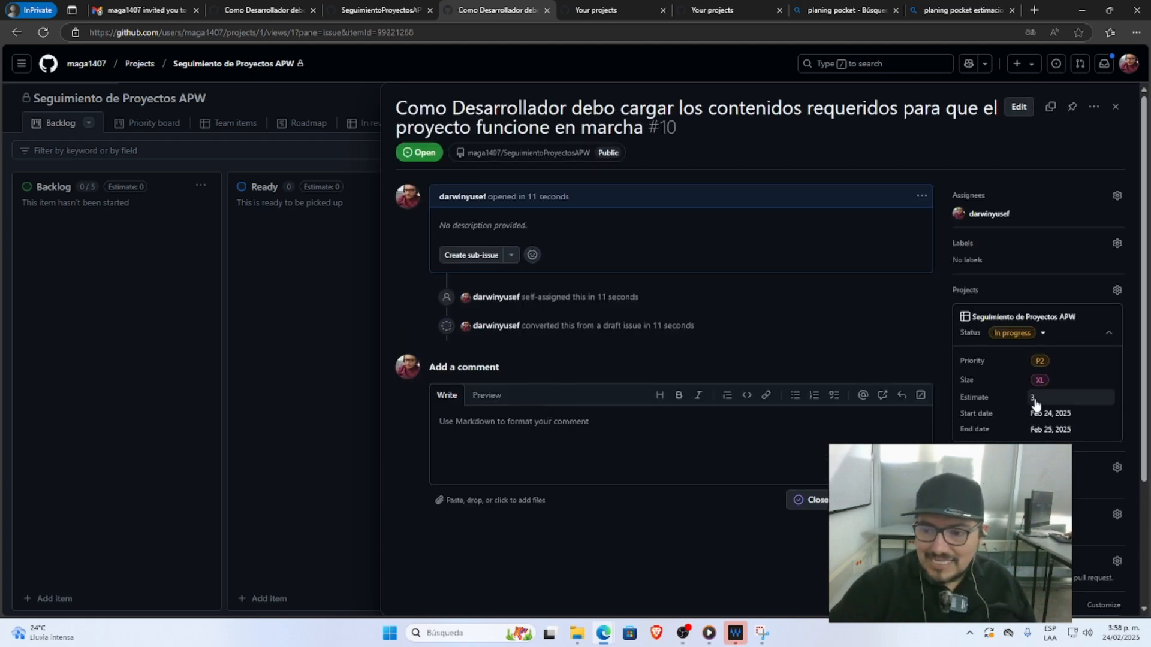
pyautogui.scroll(-1, 1035, 403)
pyautogui.click(483, 363)
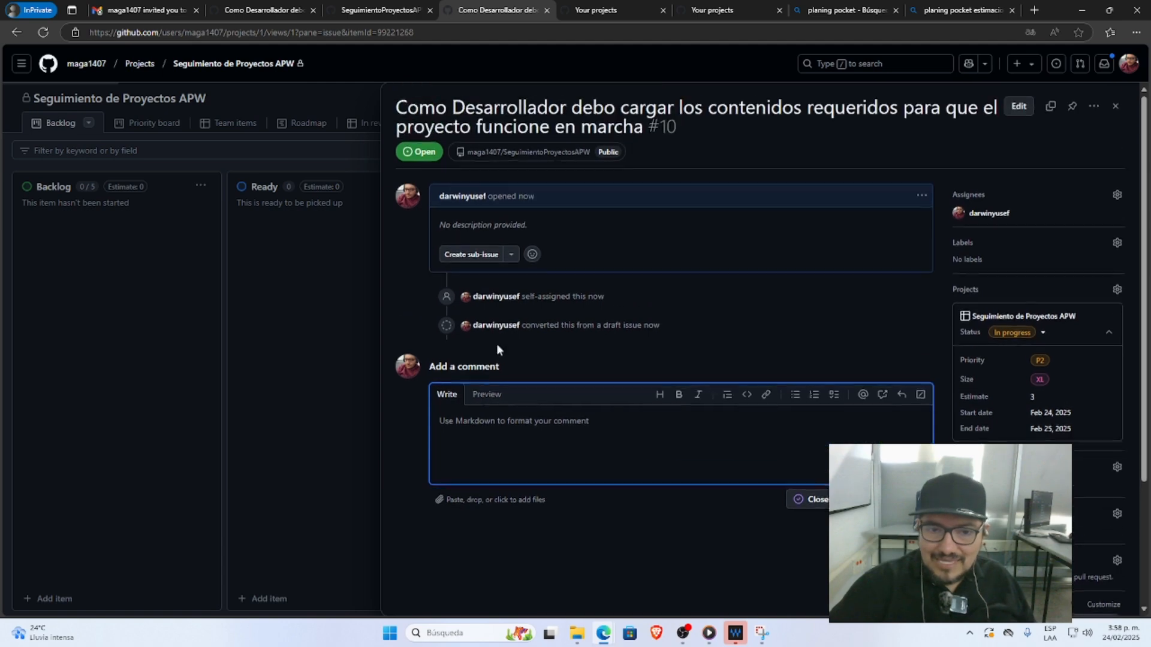
# Write the issue description "Tarea respecto a" followed by the project item link with itemId=99221268, and save it
pyautogui.click(921, 198)
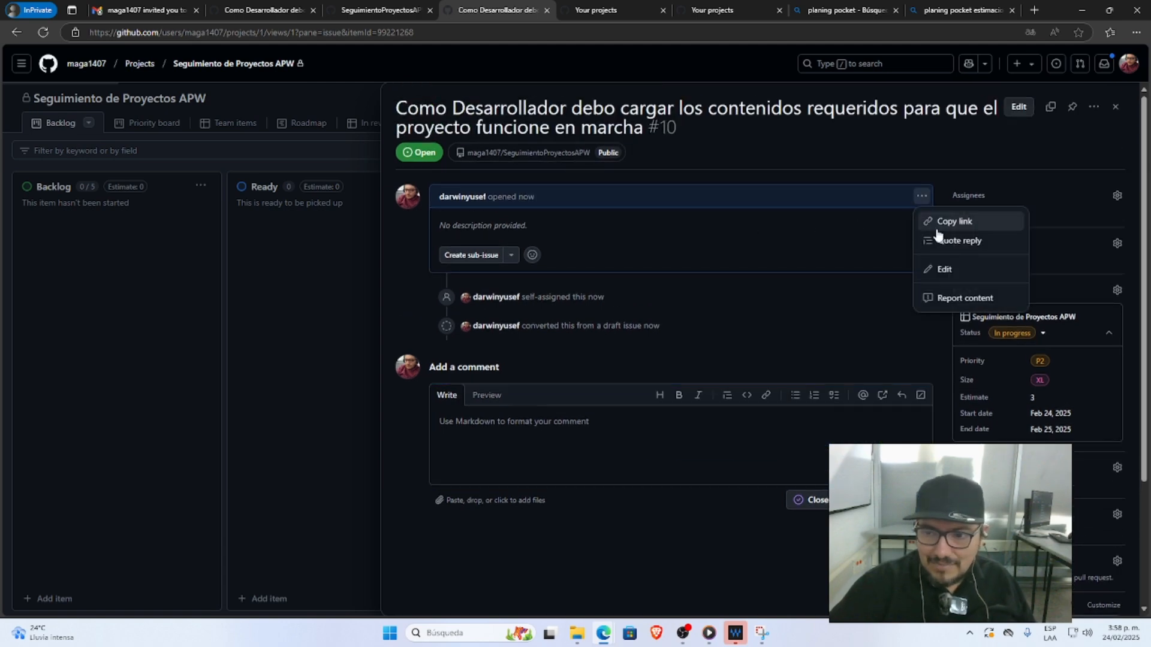
pyautogui.click(943, 271)
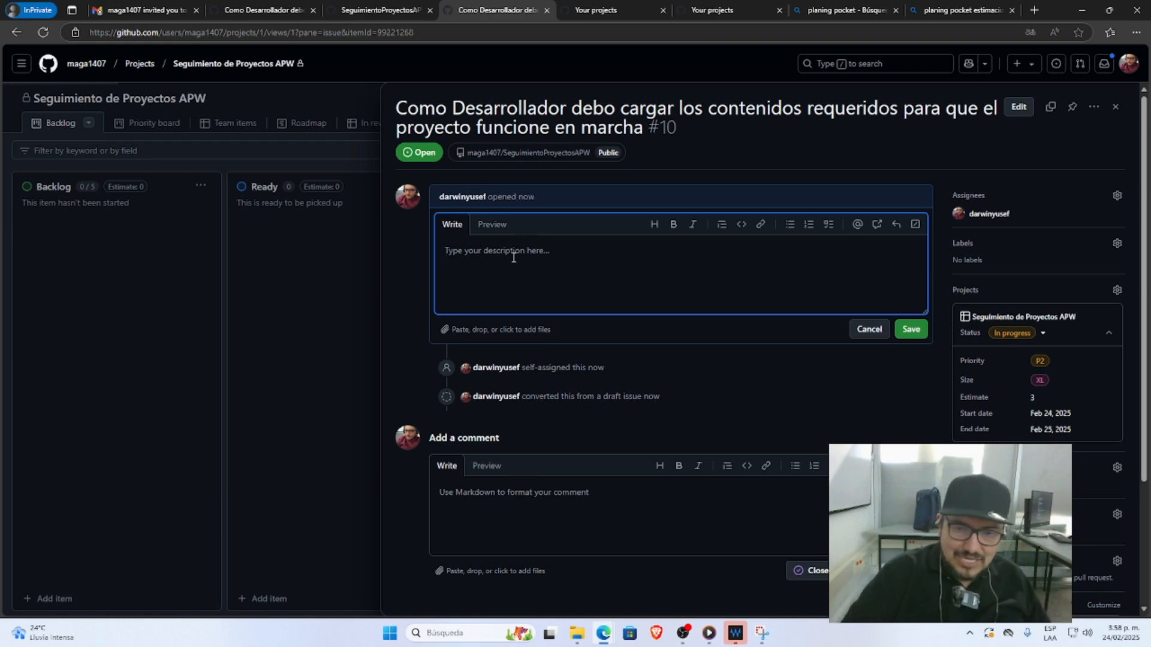
pyautogui.write('Tarea respecto a')
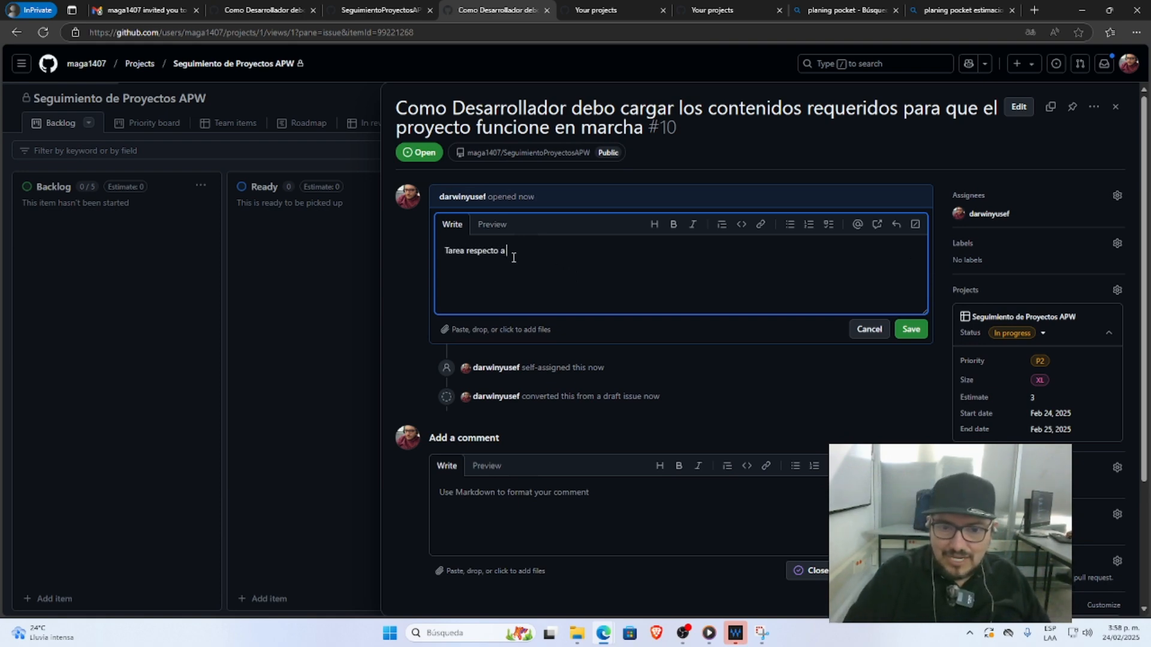
pyautogui.hotkey('ctrl', 'v')
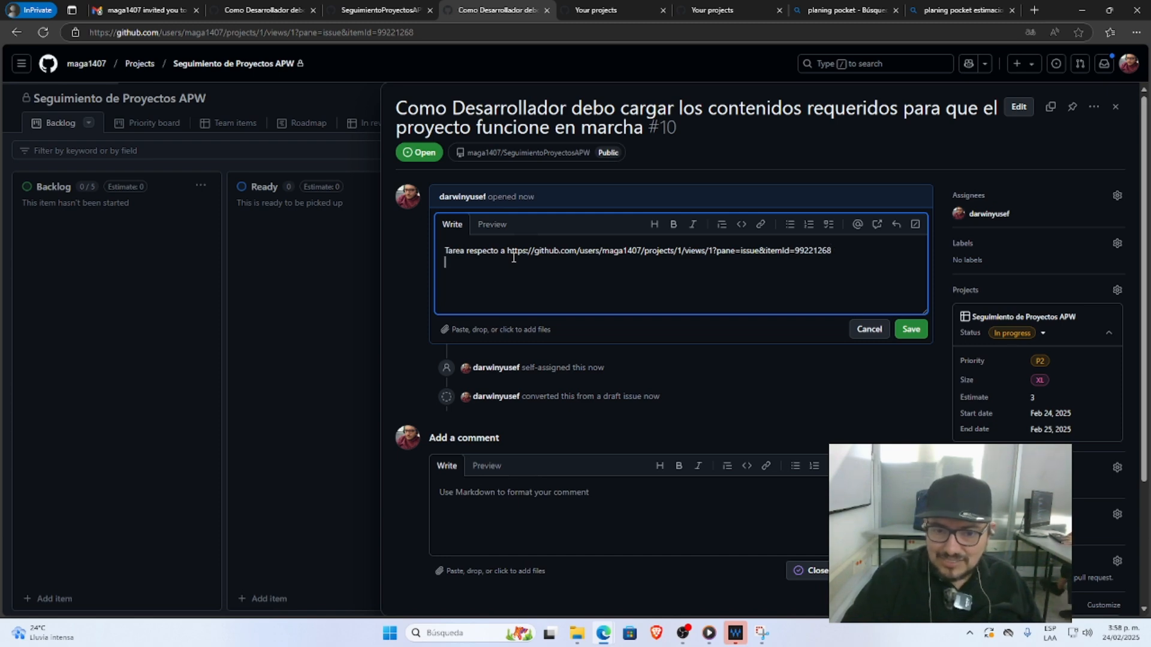
pyautogui.press('Return')
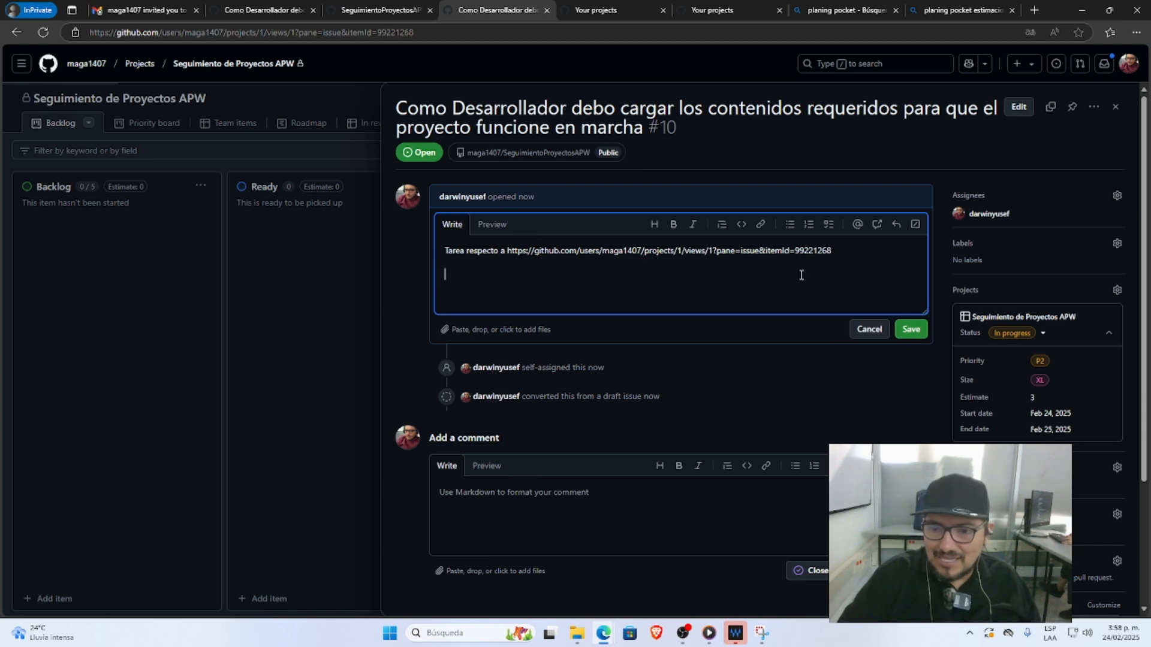
pyautogui.click(908, 330)
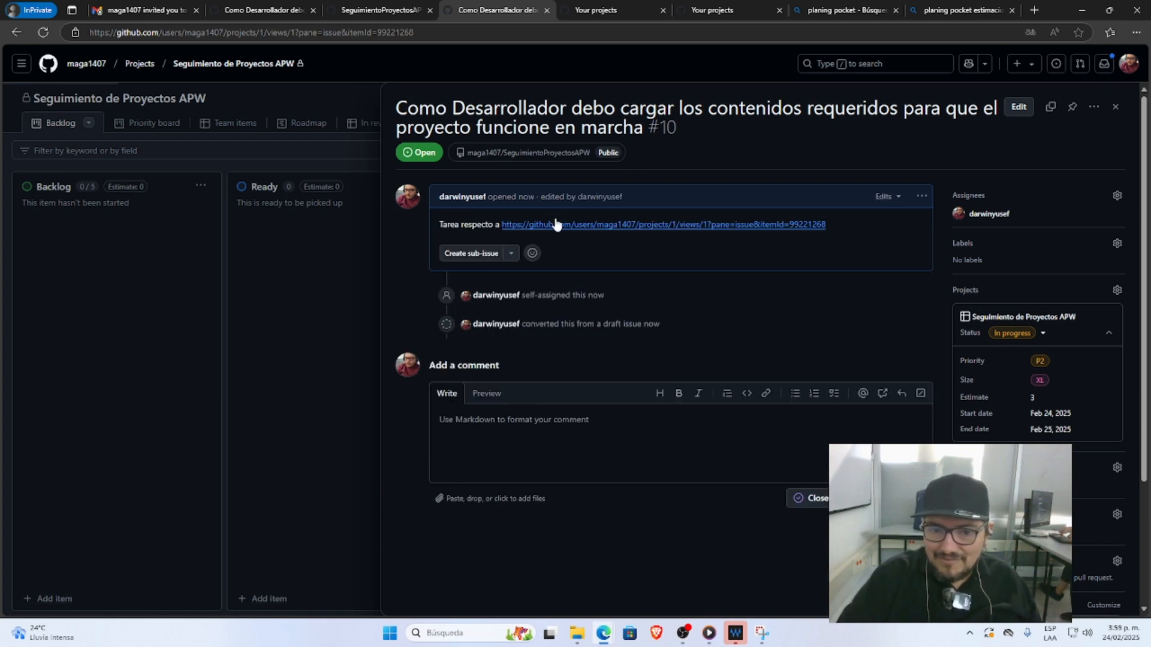
pyautogui.click(513, 260)
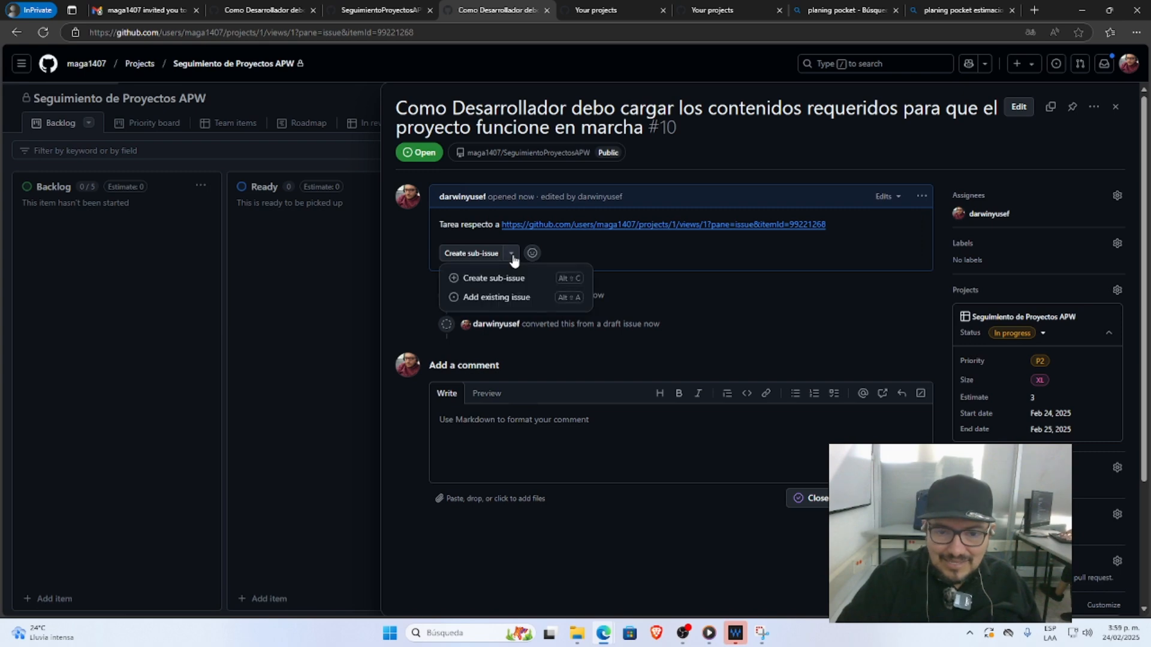
pyautogui.click(657, 249)
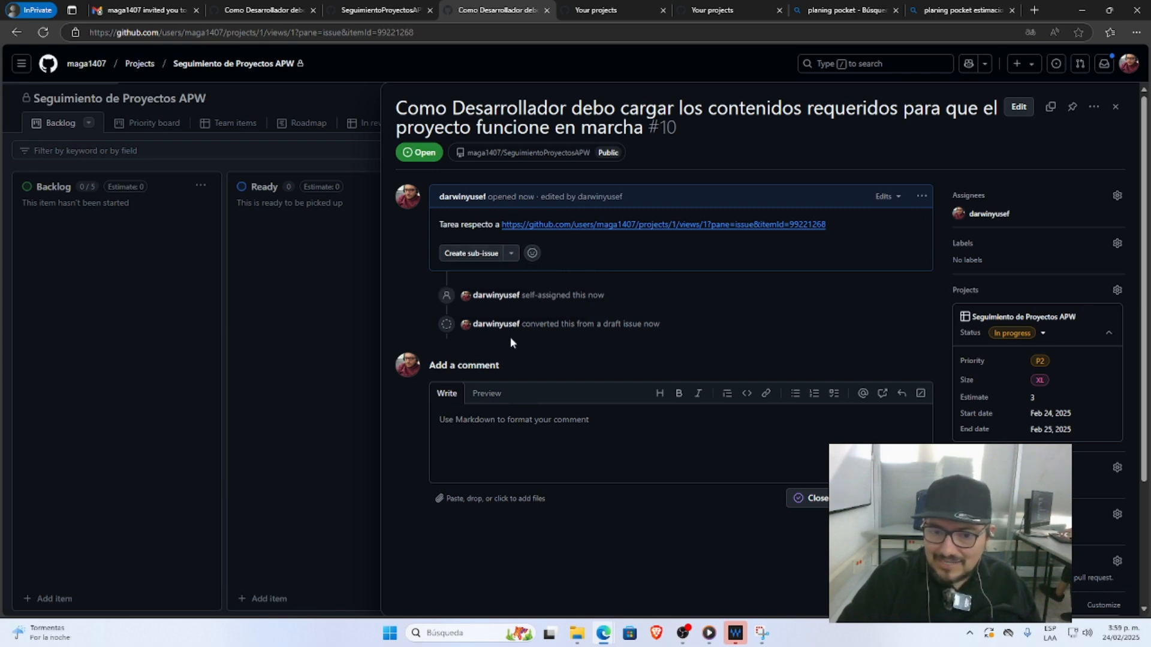
pyautogui.click(863, 498)
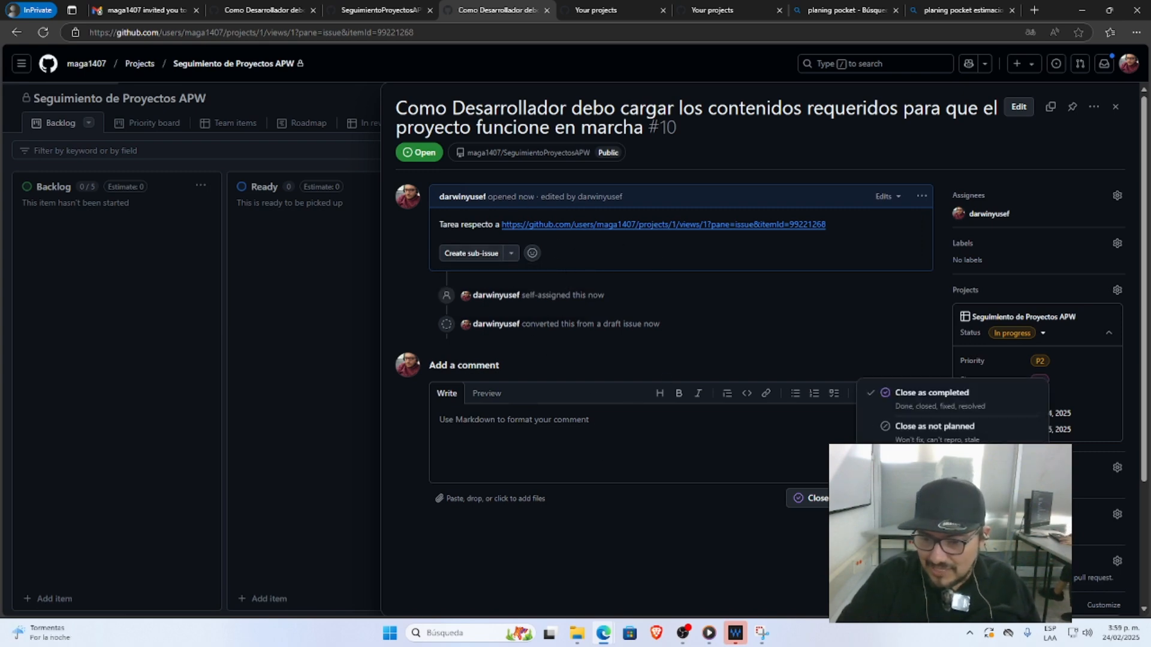
pyautogui.click(917, 427)
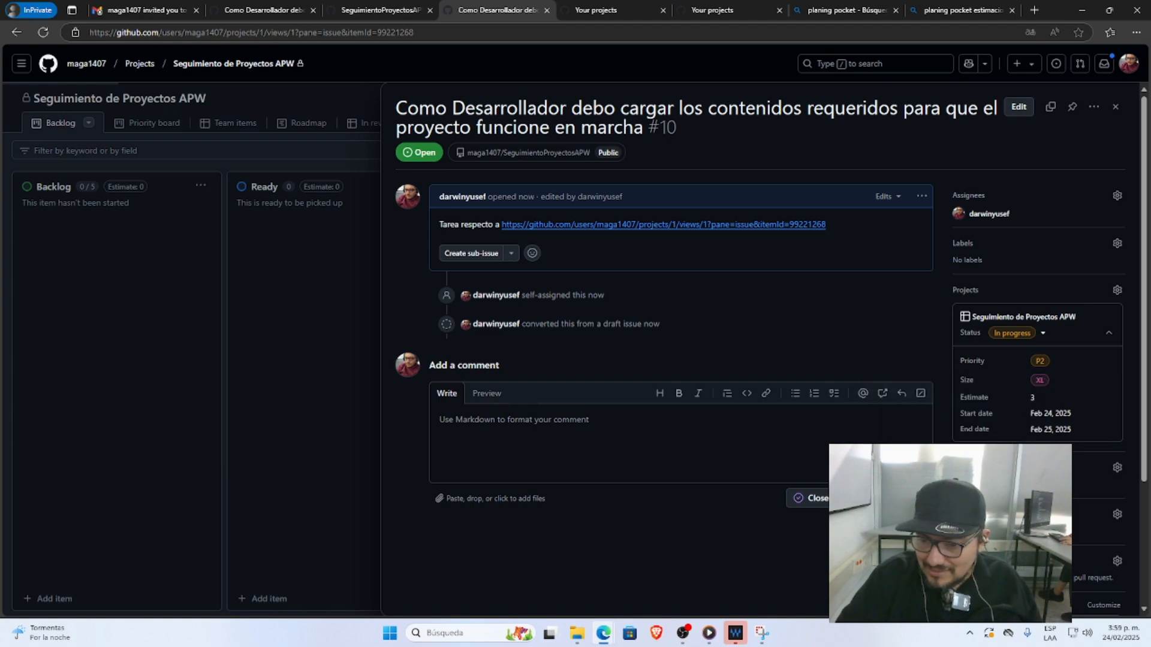
pyautogui.click(863, 498)
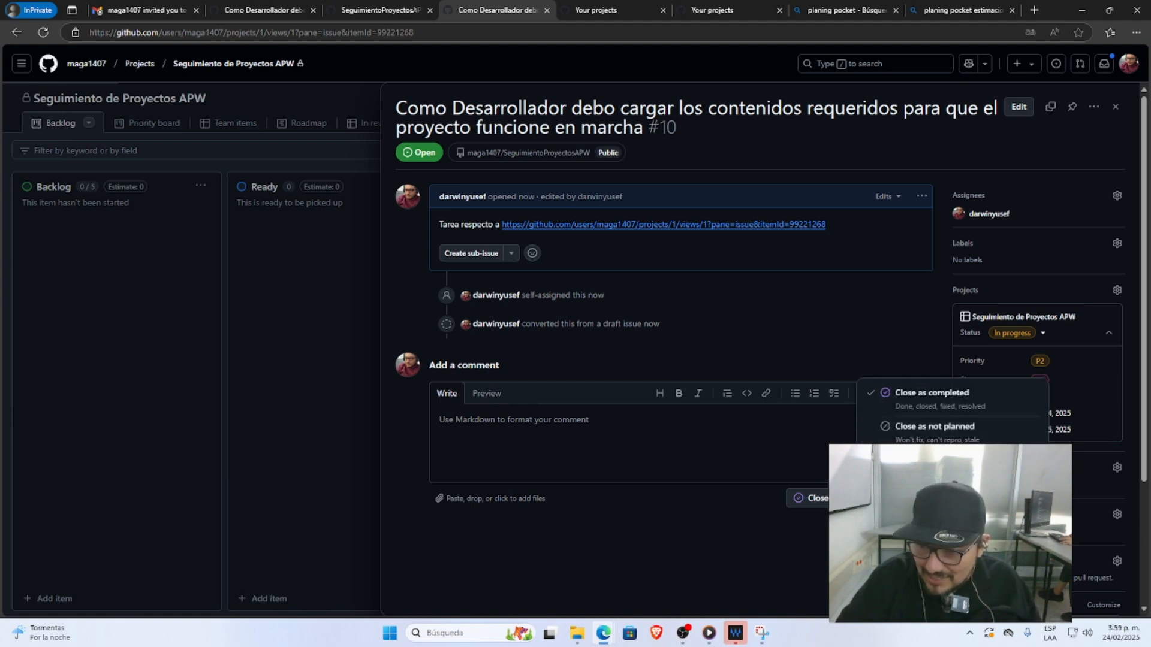
pyautogui.click(784, 436)
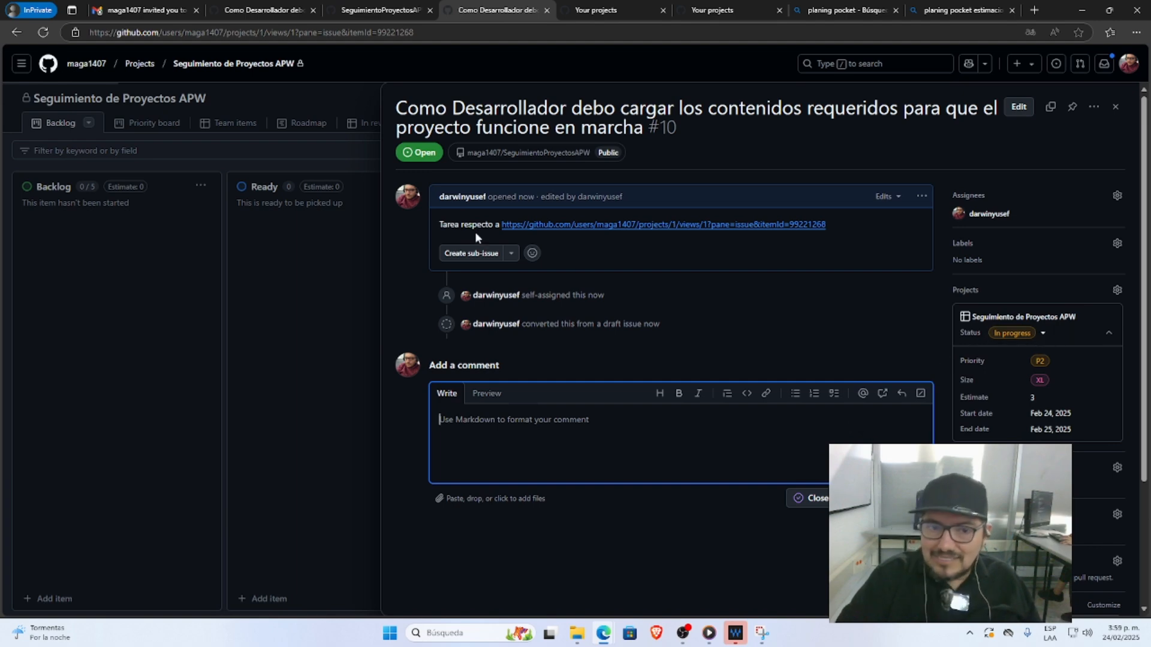
# Open the content-loading issue #10 from the SeguimientoProyectosAPW repository's issues list and set its project status to In review
pyautogui.click(335, 256)
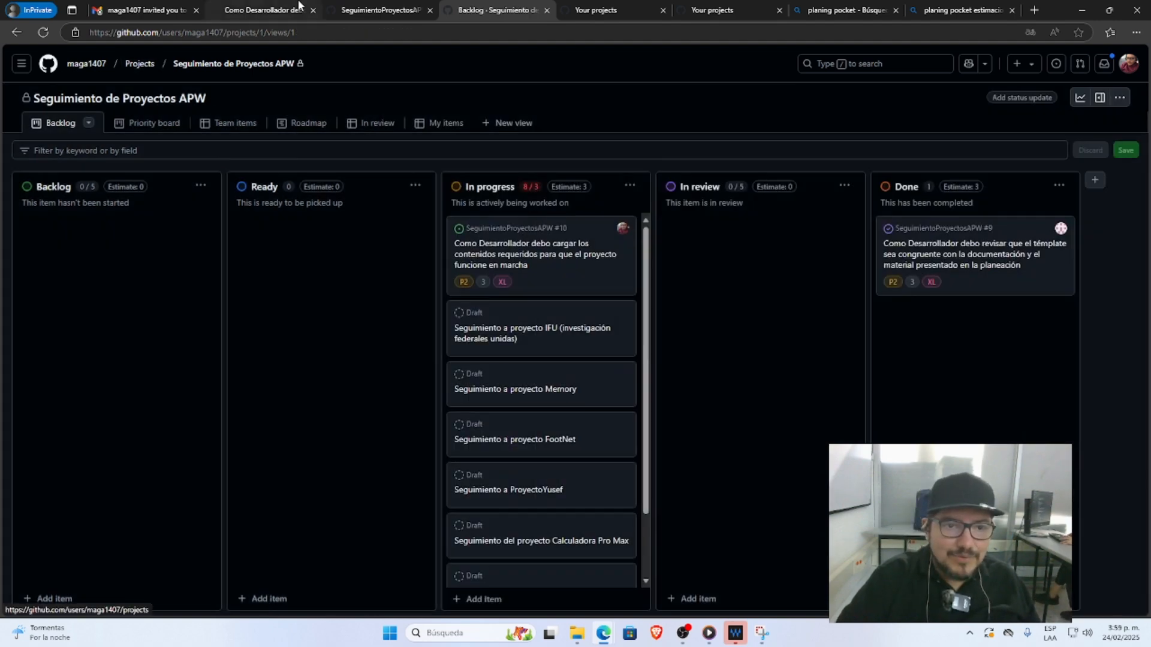
pyautogui.click(386, 8)
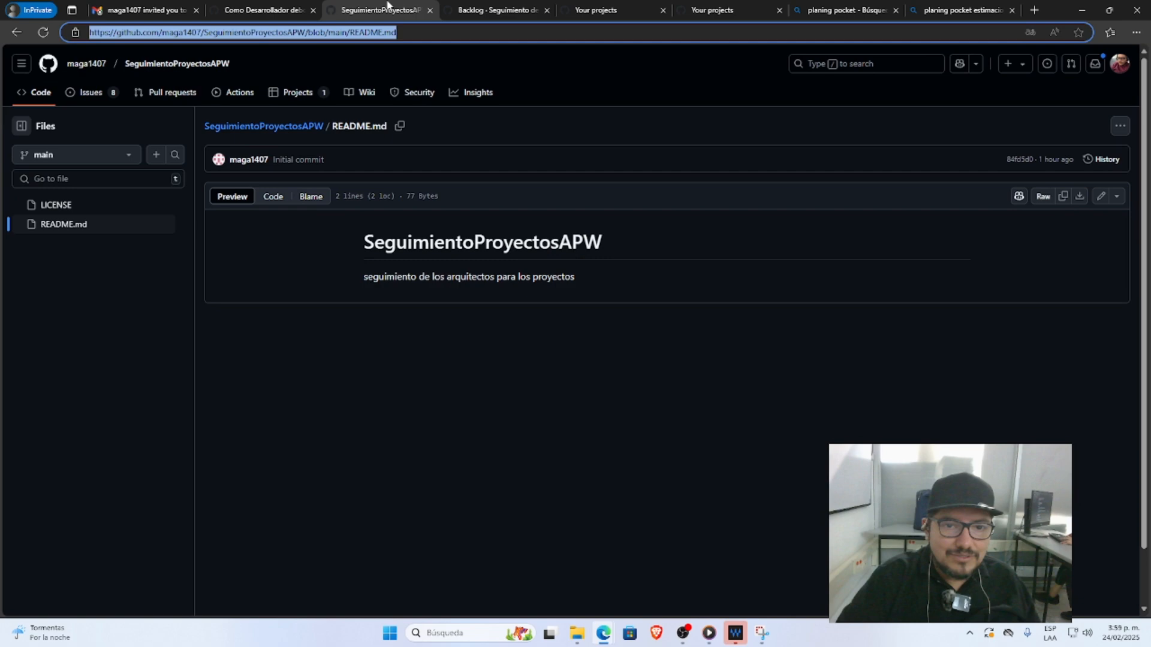
pyautogui.click(90, 92)
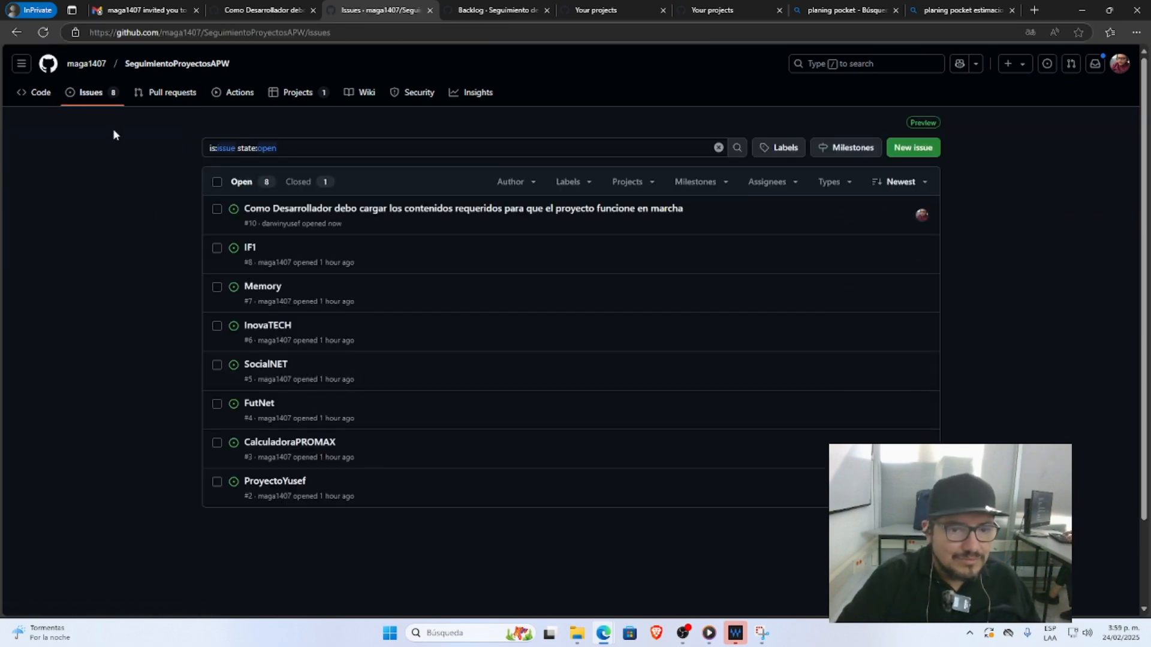
pyautogui.press('F5')
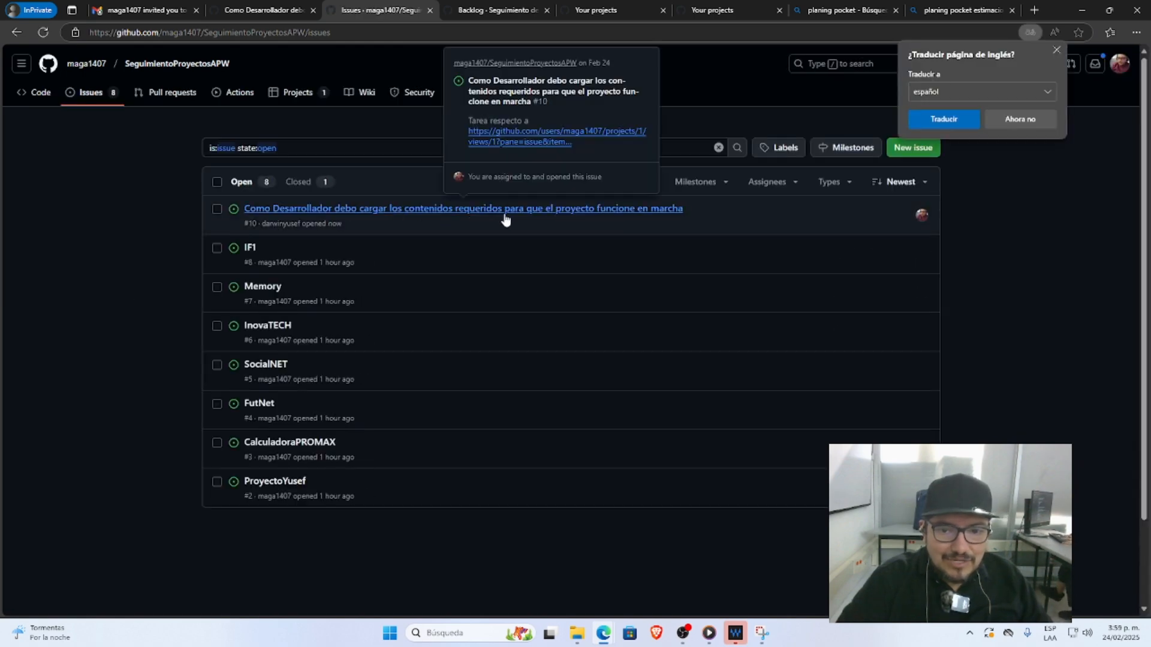
pyautogui.click(531, 215)
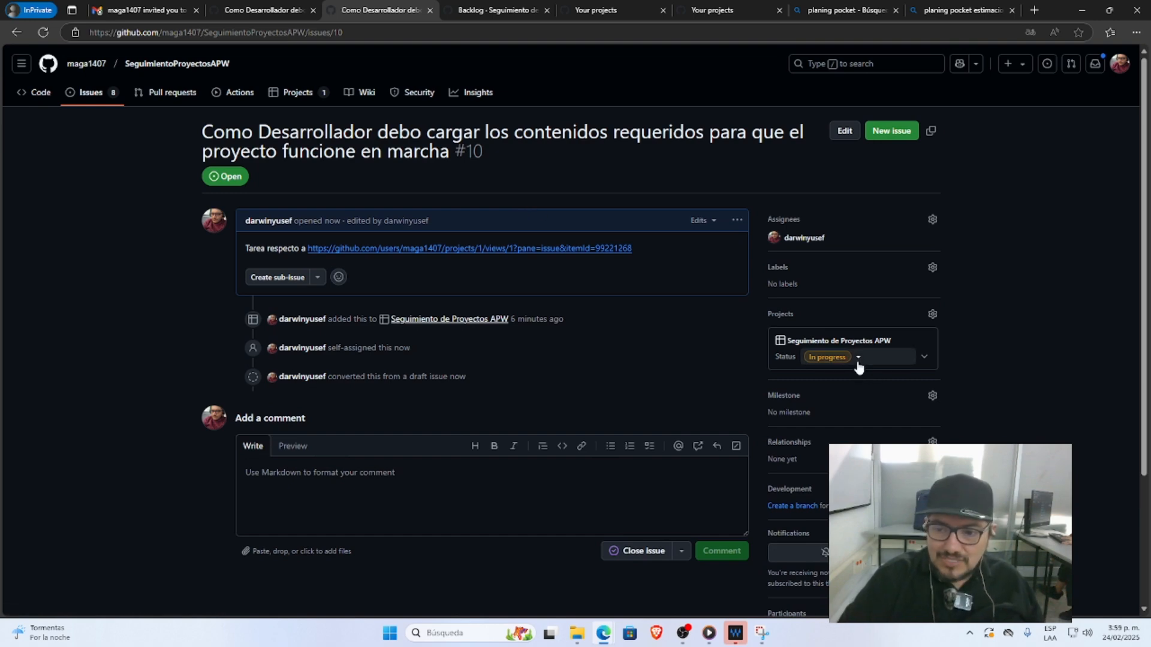
pyautogui.click(858, 360)
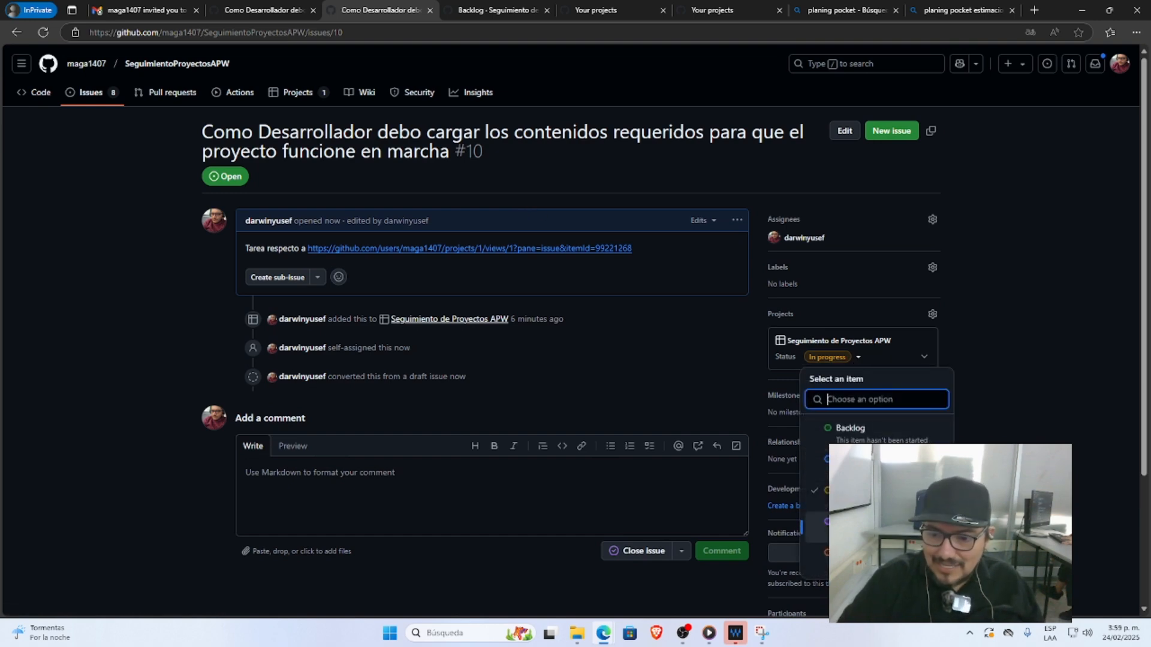
pyautogui.click(839, 522)
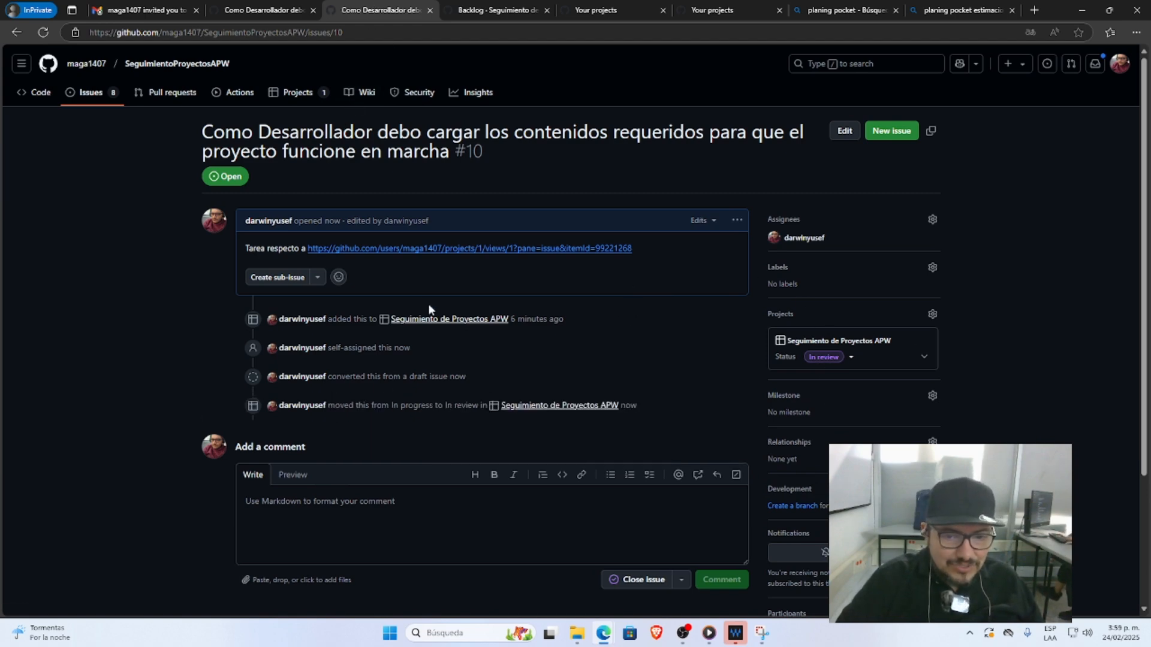
# Post the comment "En el review se obtieron algunas revisiones y se ha de dar cierre al respecto en proceso de desarrollo" on the issue
pyautogui.click(300, 518)
pyautogui.write('En el')
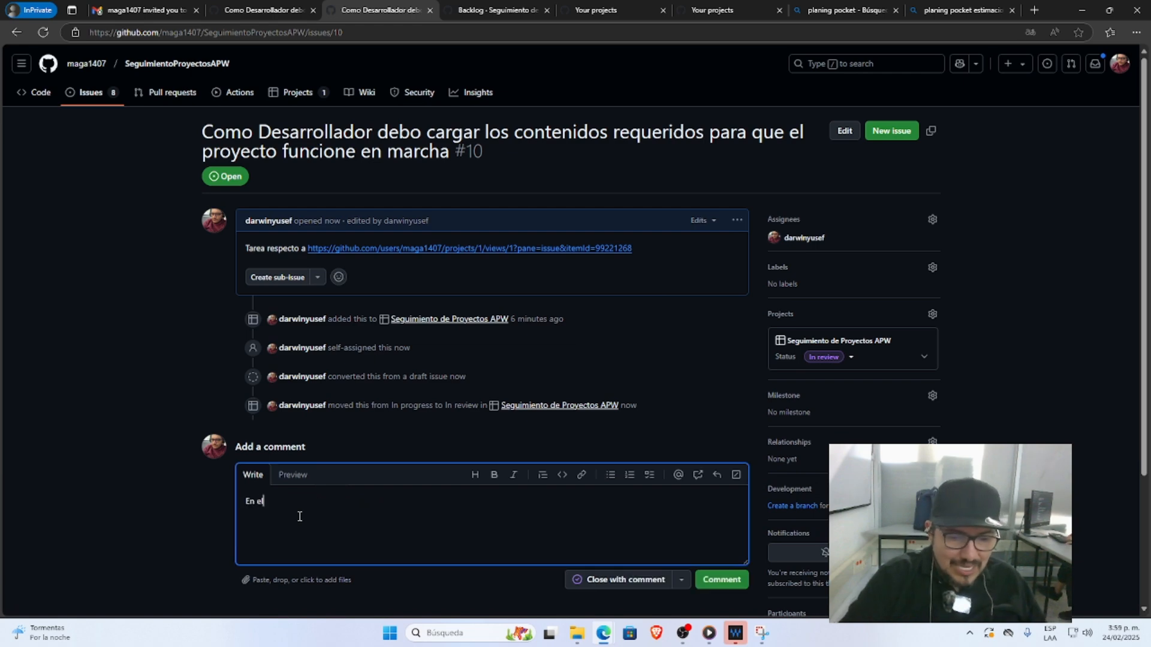
pyautogui.write(' review ')
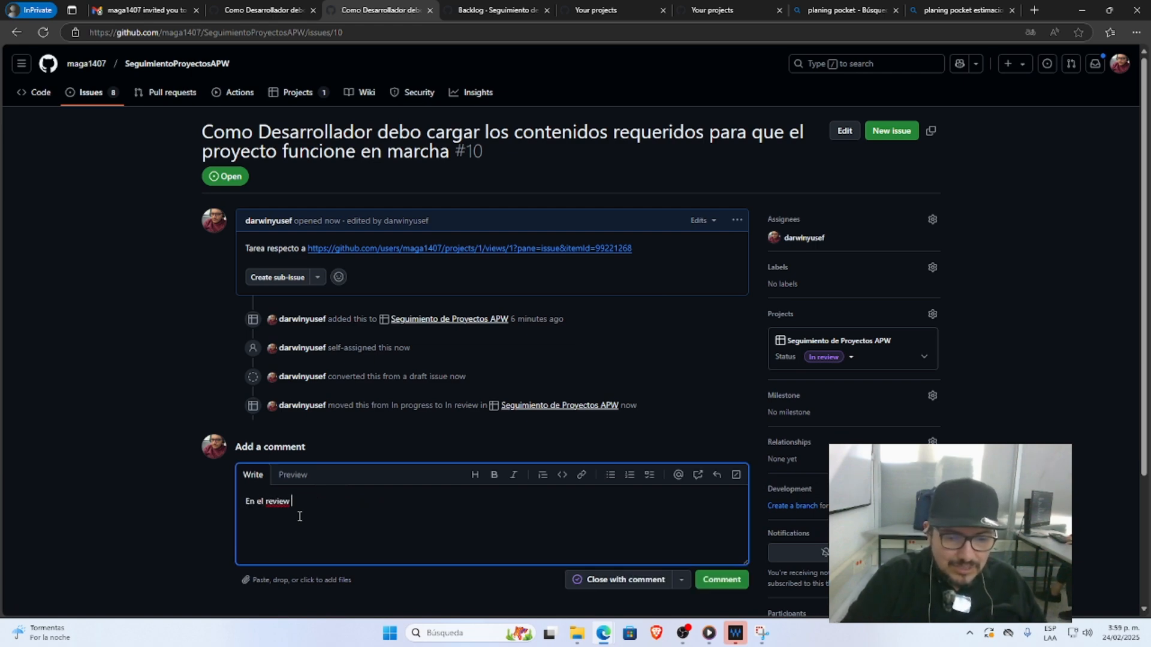
pyautogui.write('se obtieron algunas')
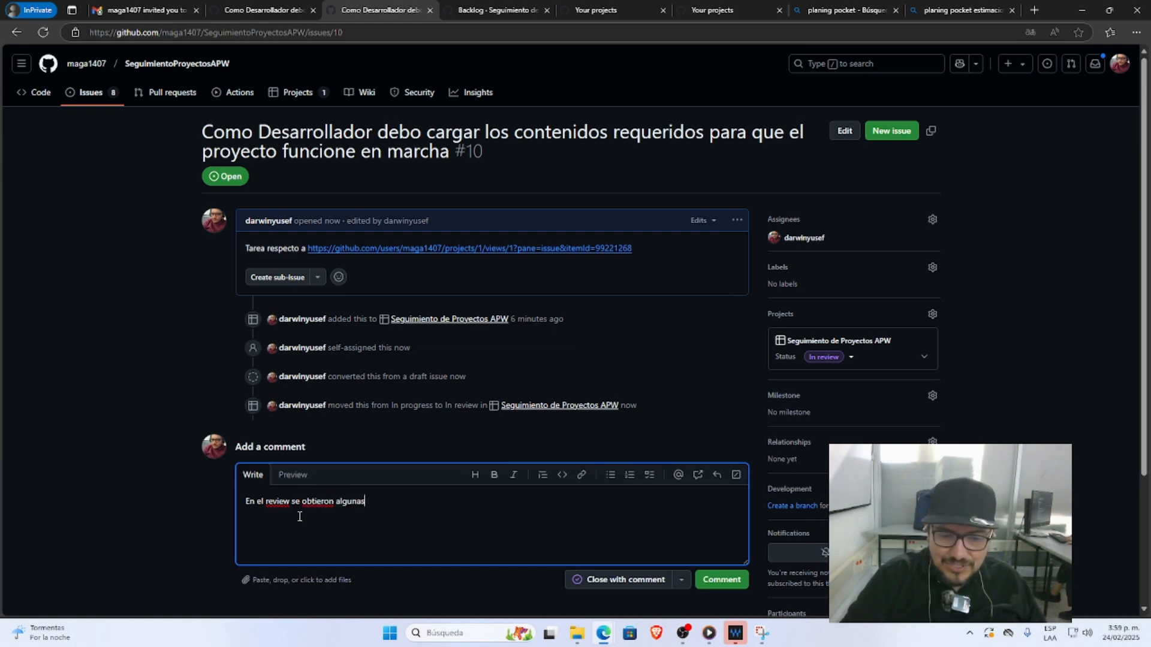
pyautogui.write('visiones y se ha de dar cierre al respe')
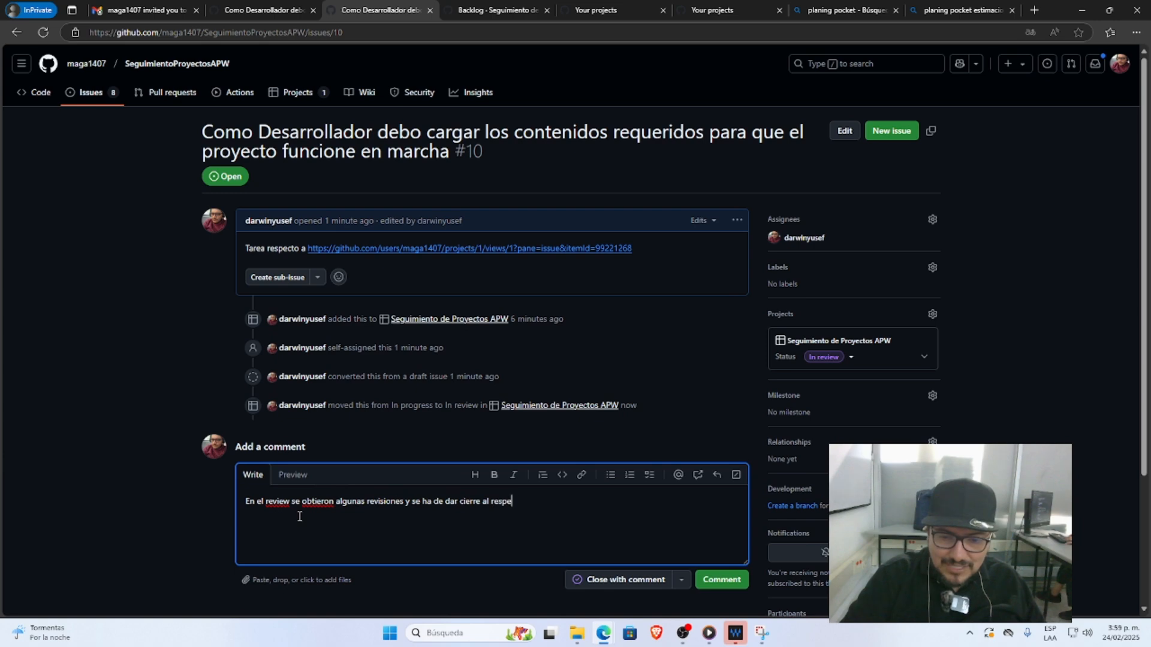
pyautogui.write('cto en u')
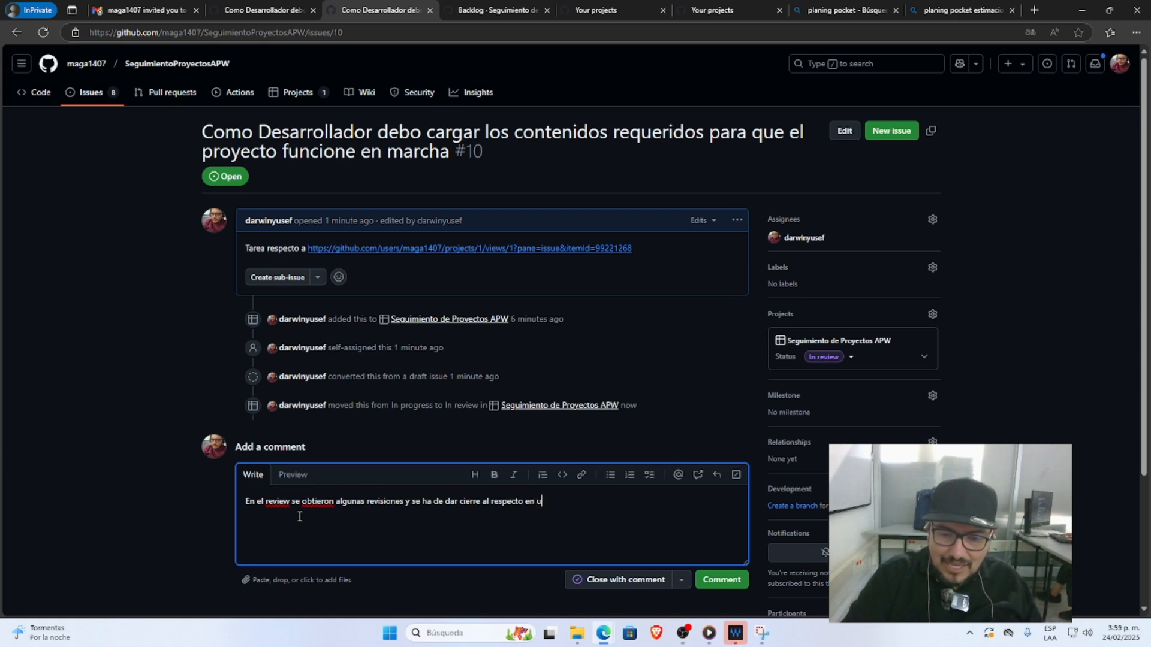
pyautogui.write('nroceso d')
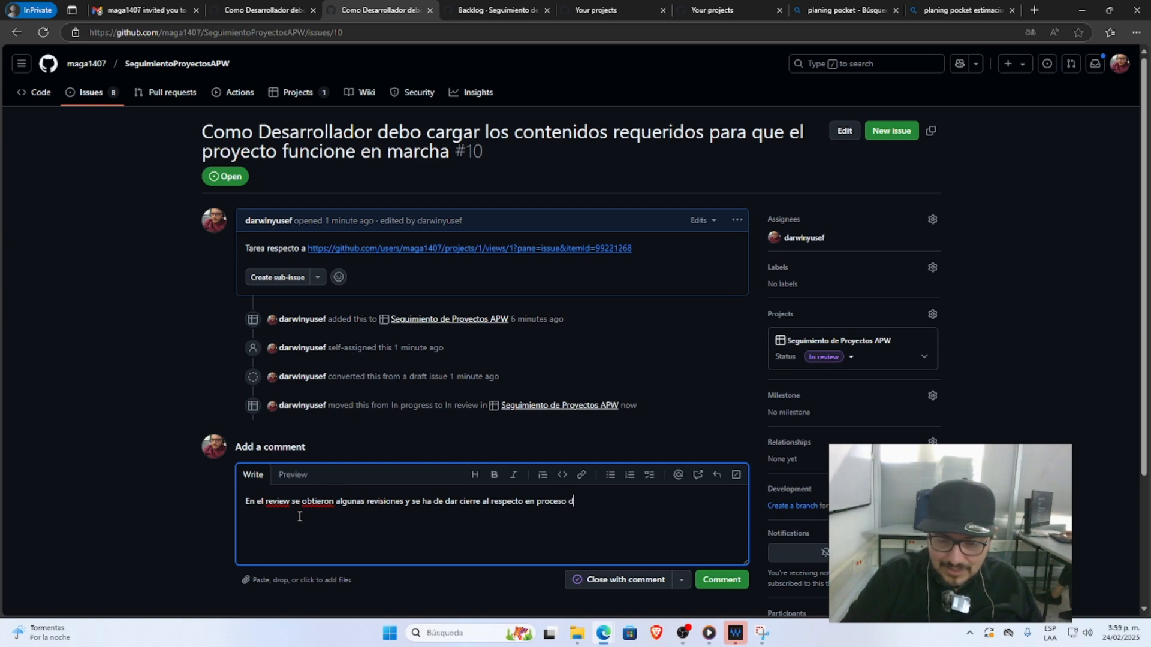
pyautogui.write('e desarrollo')
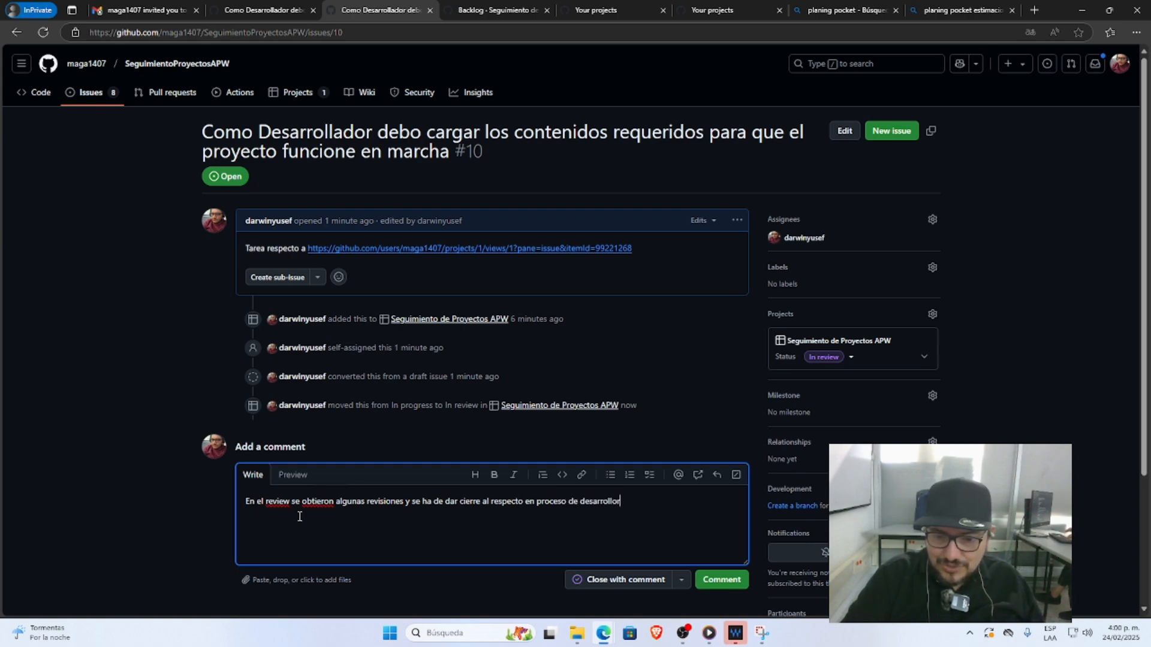
pyautogui.write('r')
pyautogui.press('BackSpace')
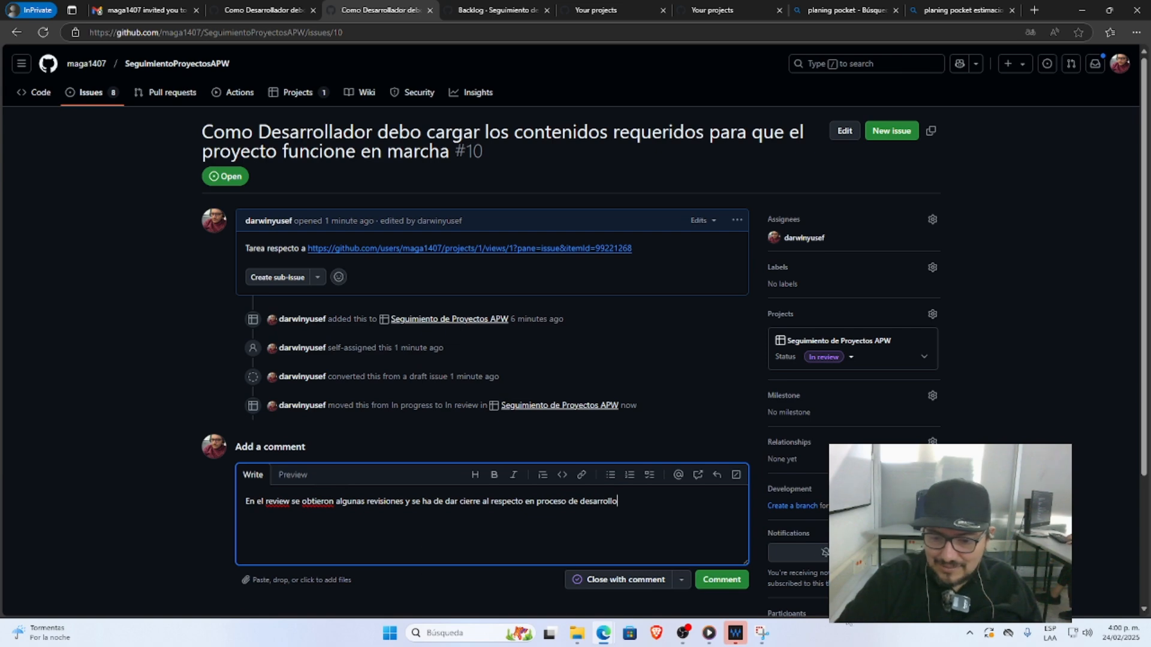
pyautogui.click(740, 584)
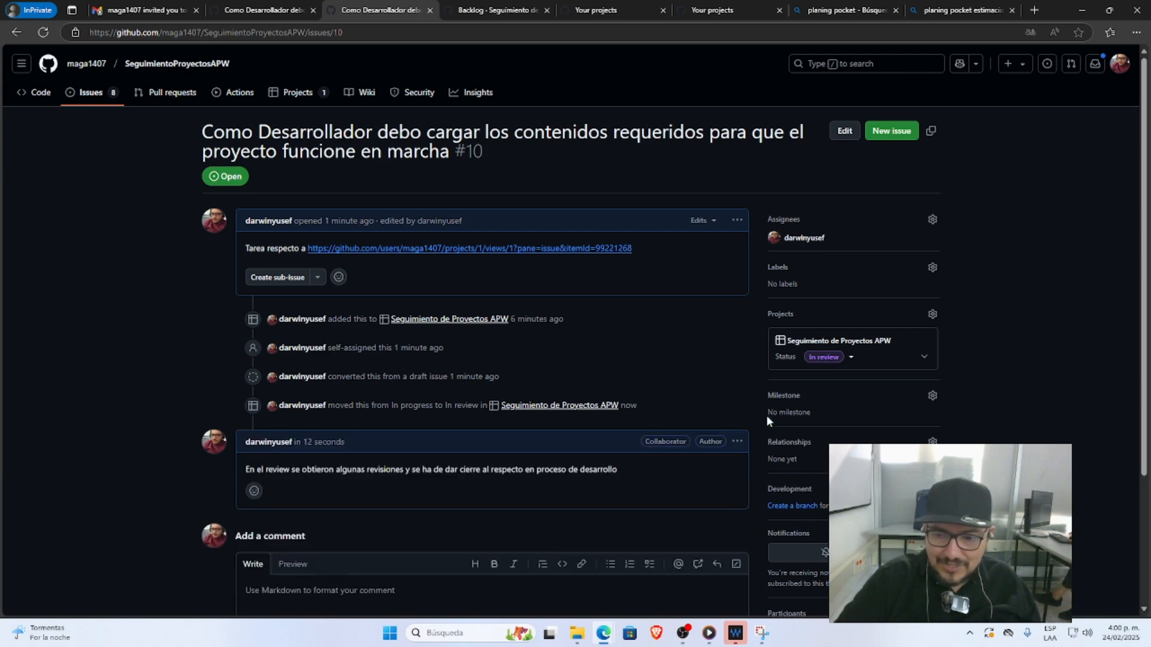
# Set the issue's project status to Done and close the issue as completed
pyautogui.click(850, 357)
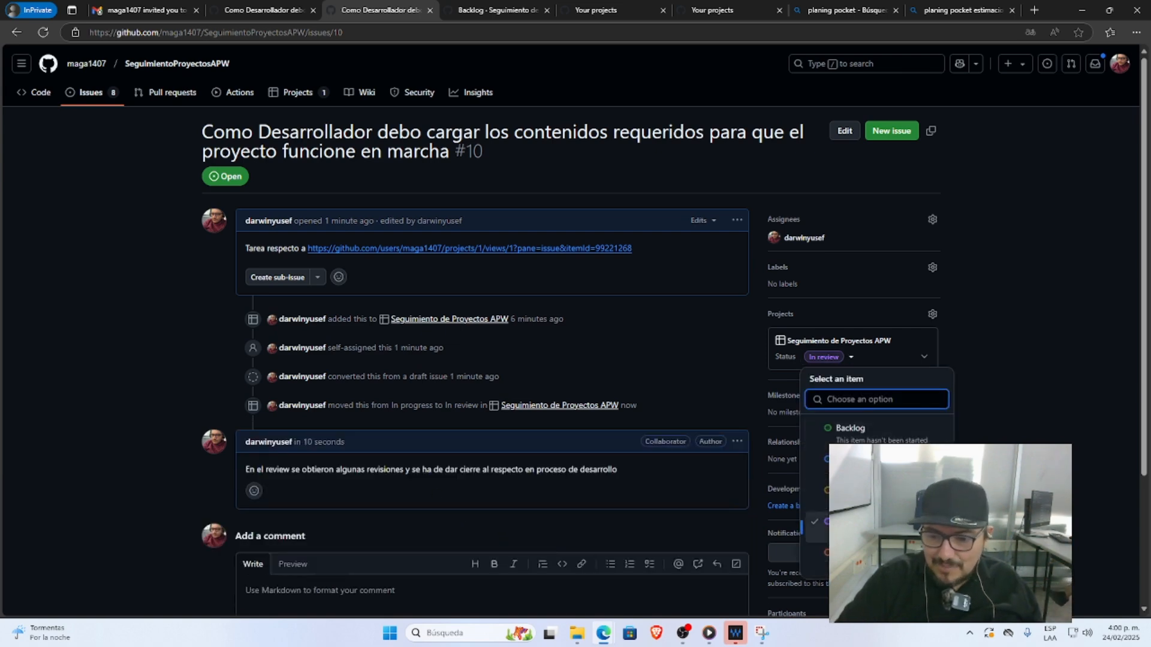
pyautogui.click(574, 326)
pyautogui.scroll(-3, 609, 370)
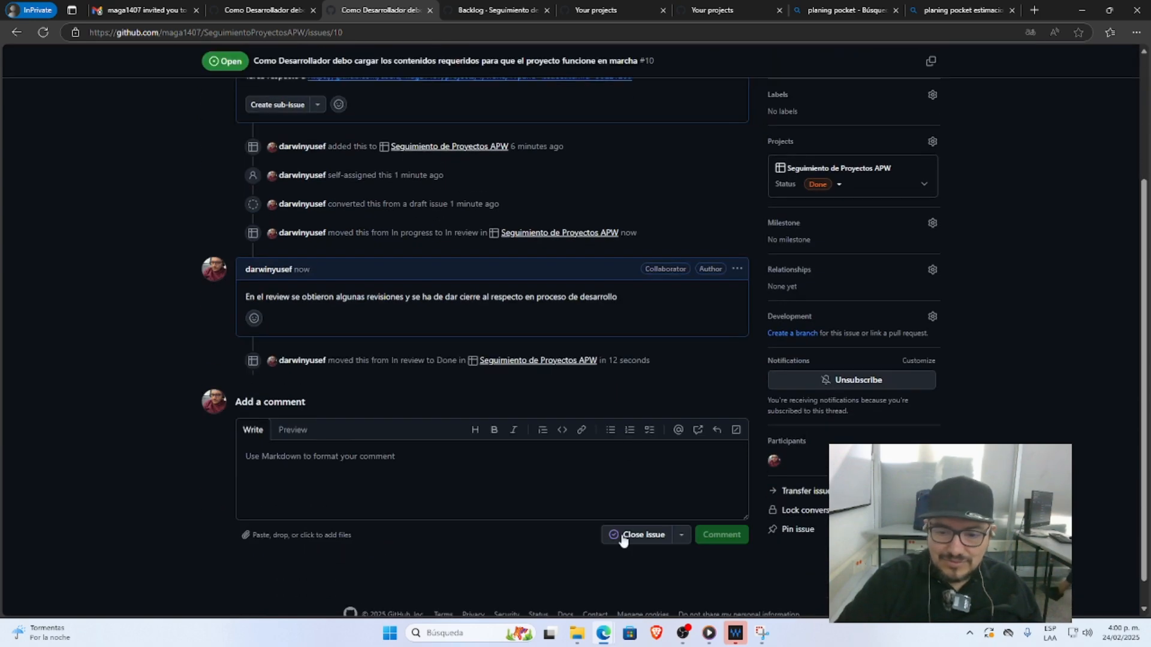
pyautogui.click(659, 542)
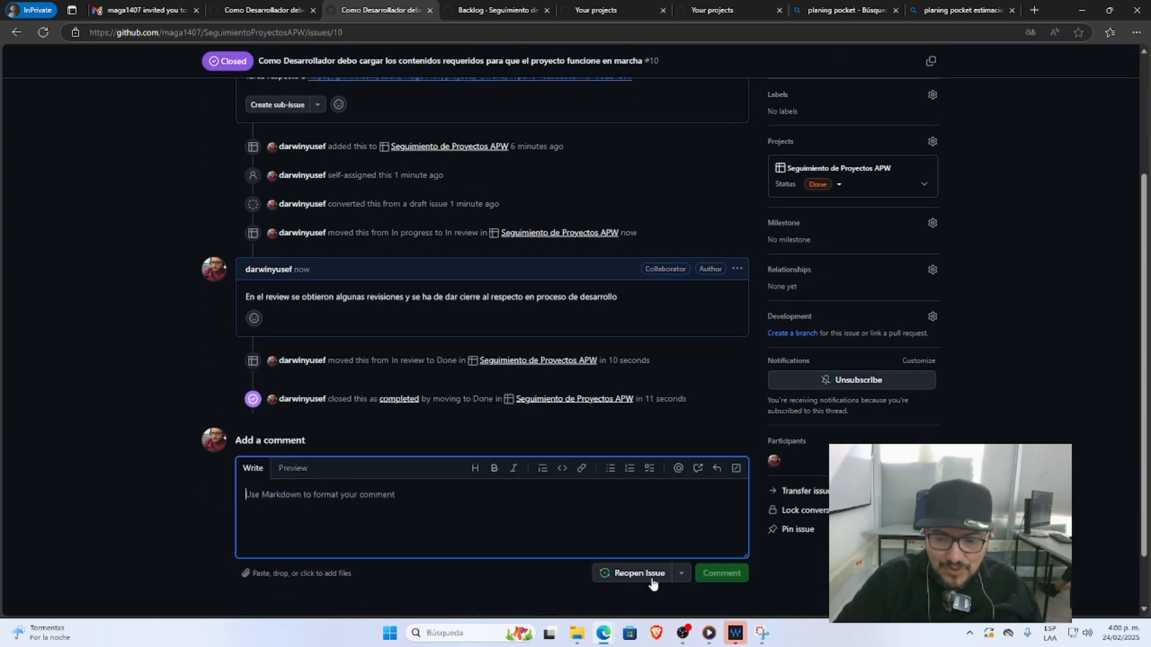
# Check the repository's open issues list, and open the linked Seguimiento de Proyectos APW project board
pyautogui.scroll(3, 418, 336)
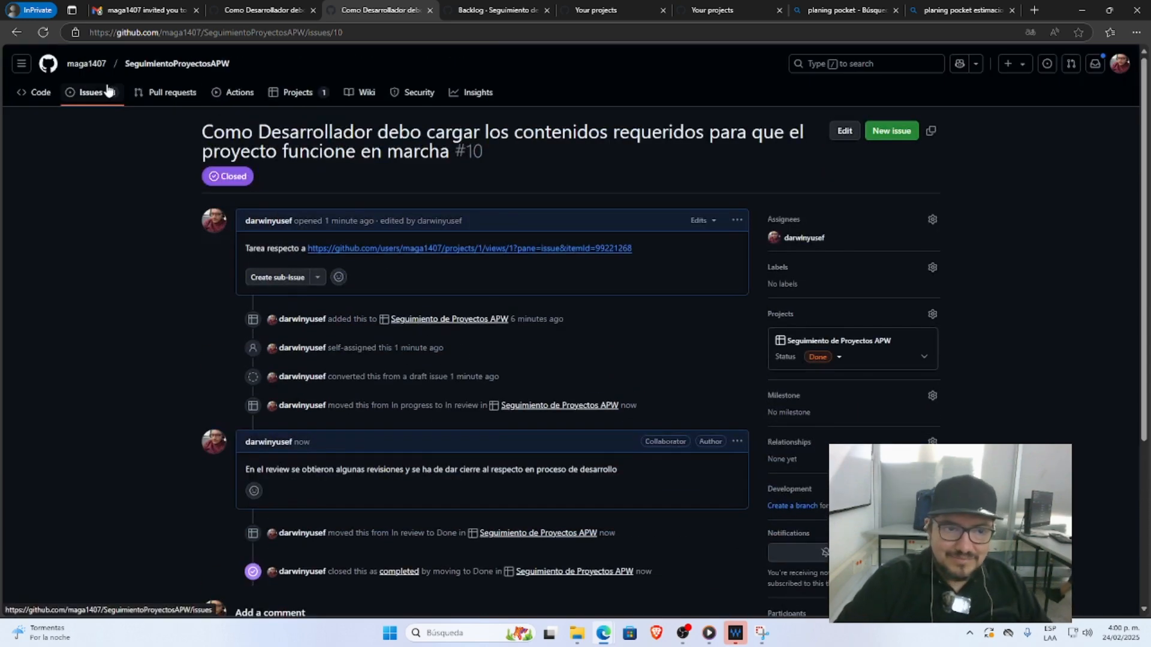
pyautogui.click(91, 92)
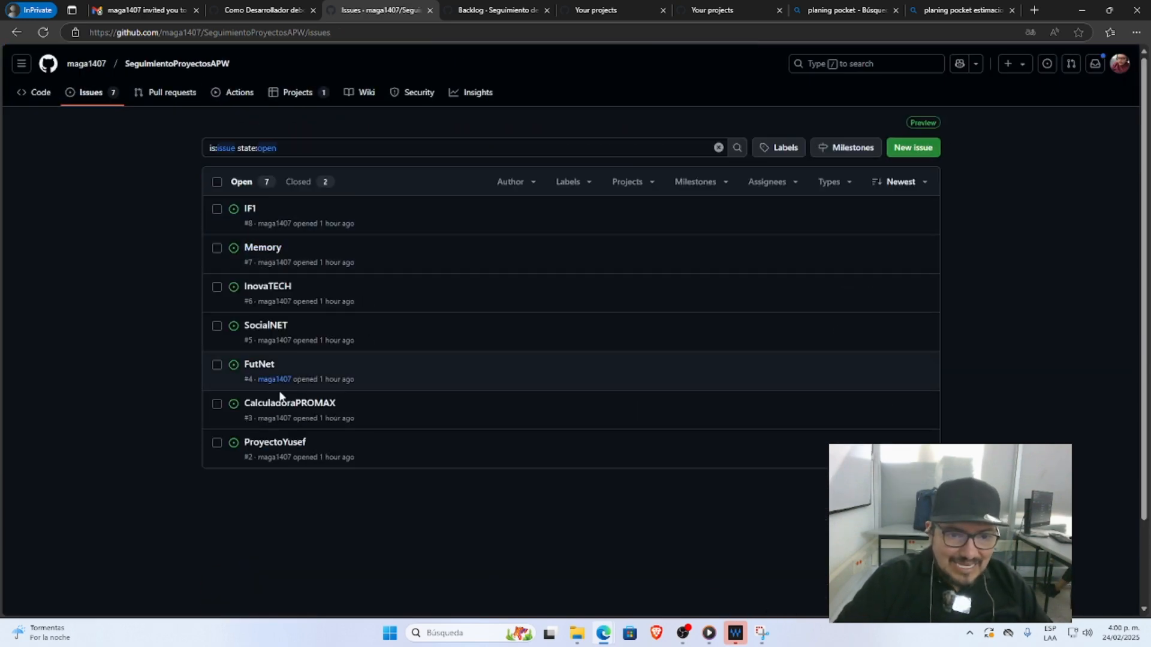
pyautogui.click(309, 98)
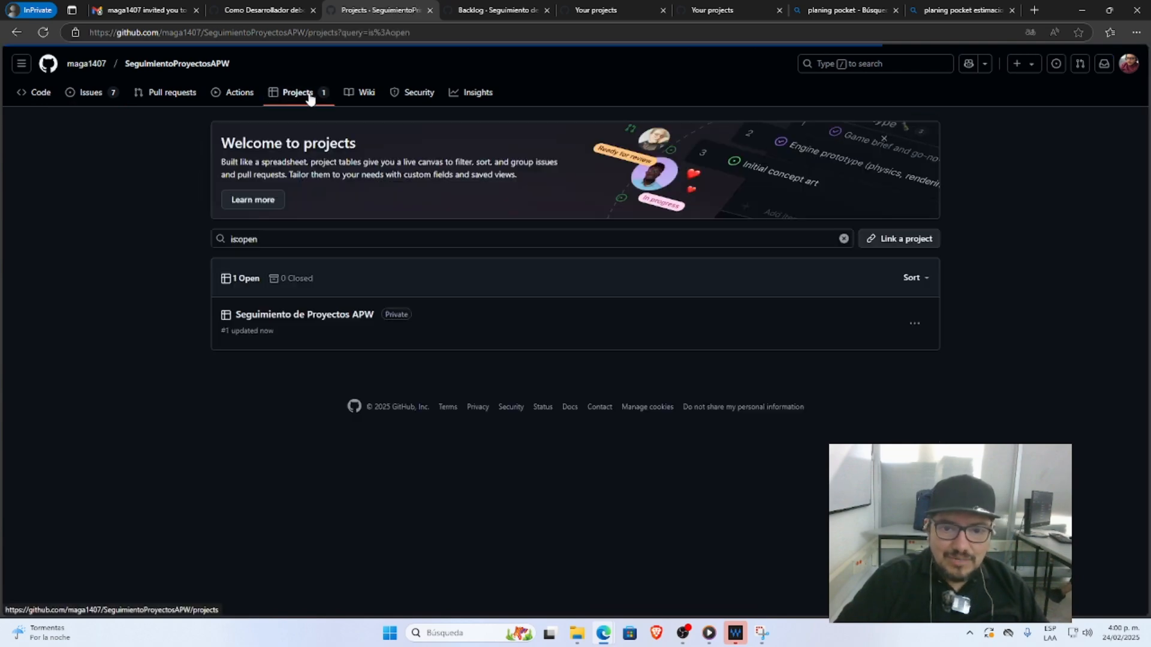
pyautogui.click(304, 322)
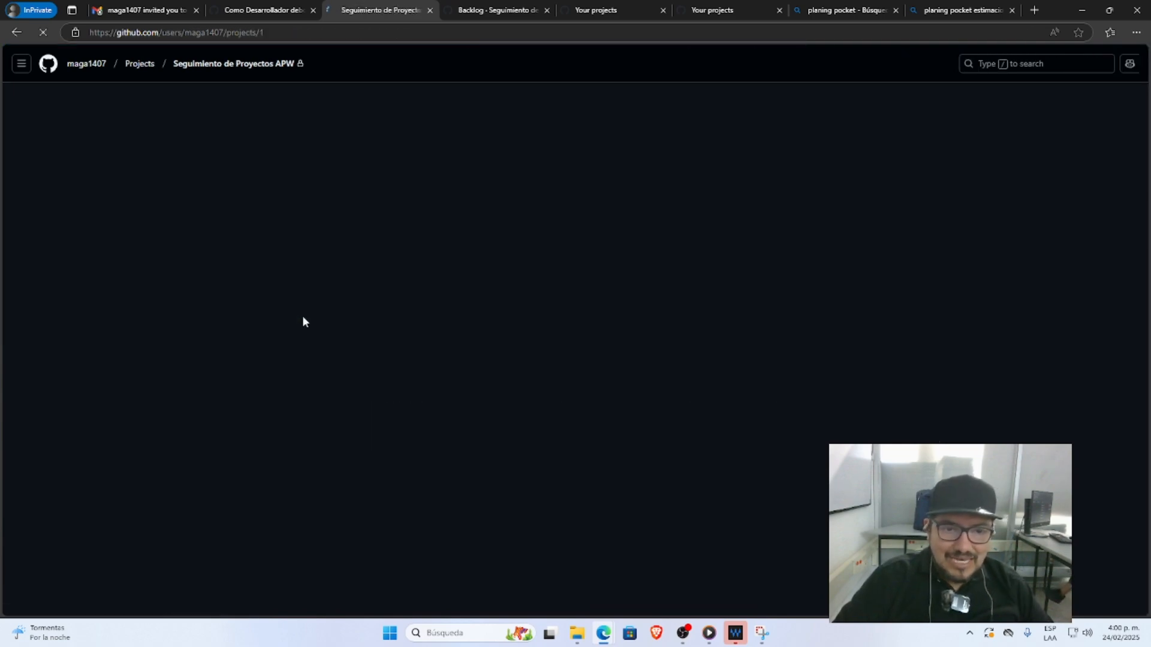
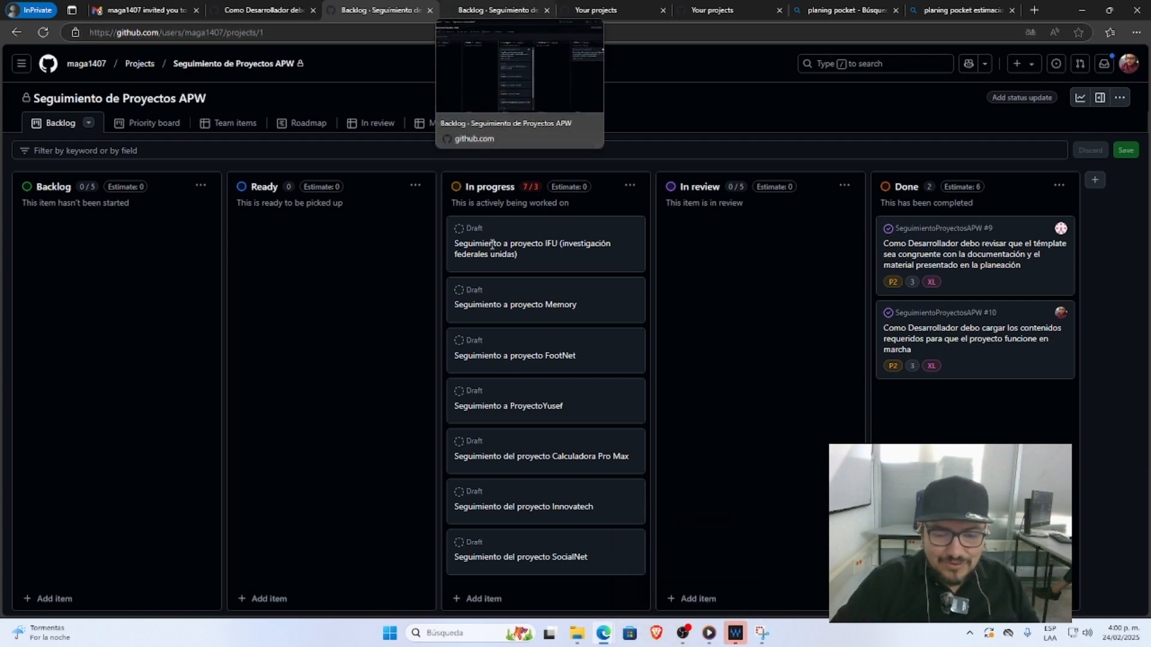
# Switch to the Excalidraw window and copy the red heart from list item 2 to before "Establecer el planning" in item 3
pyautogui.moveTo(603, 633)
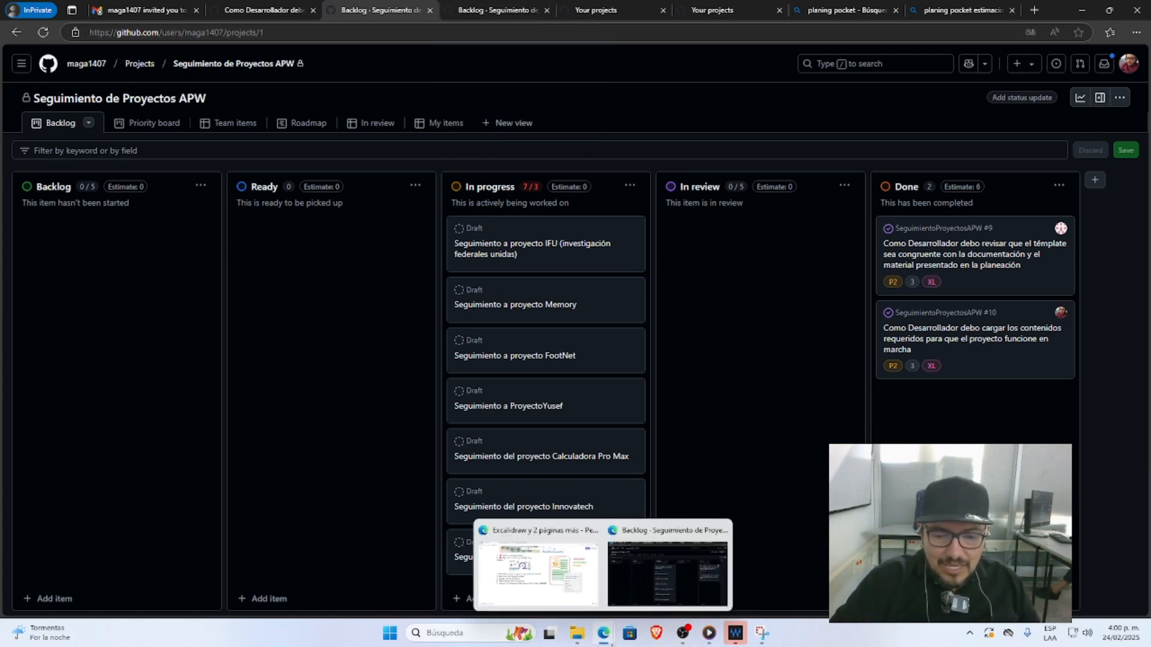
pyautogui.click(565, 574)
pyautogui.click(300, 341)
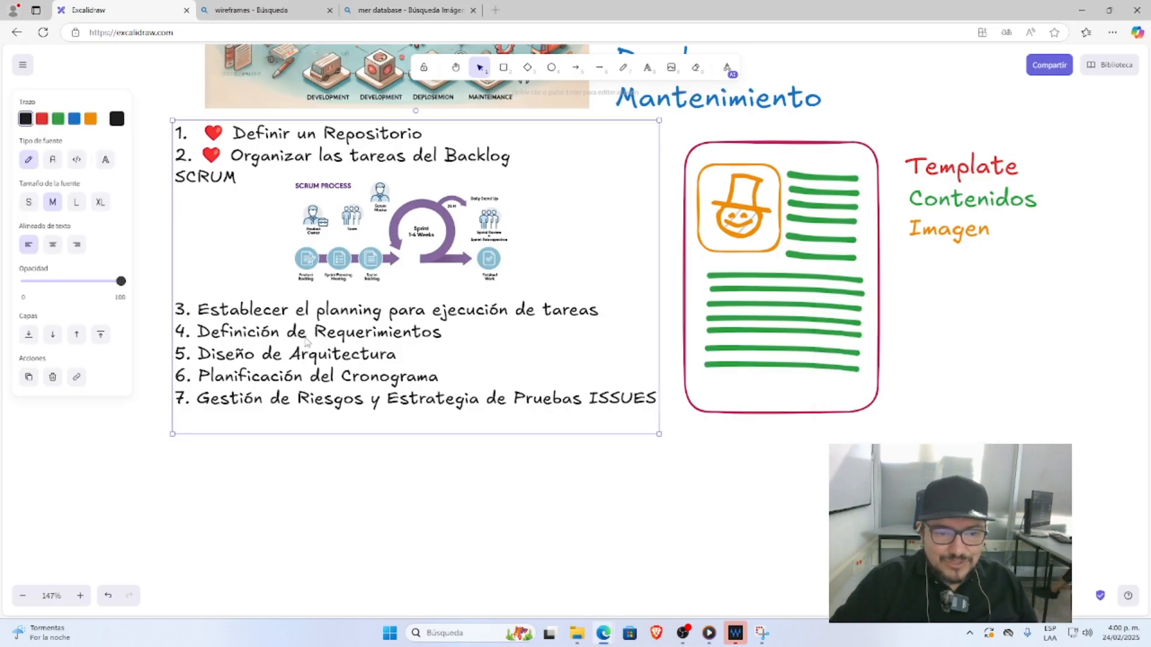
pyautogui.doubleClick(300, 341)
pyautogui.click(225, 159)
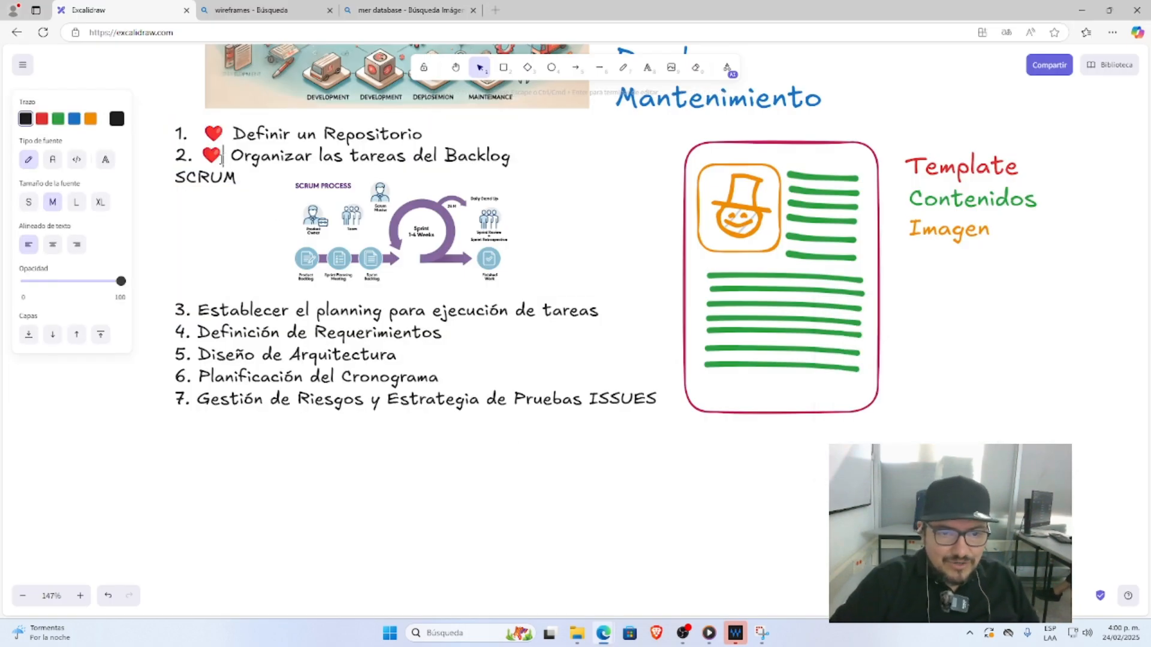
pyautogui.moveTo(226, 159); pyautogui.dragTo(203, 159)
pyautogui.hotkey('ctrl', 'c')
pyautogui.doubleClick(198, 310)
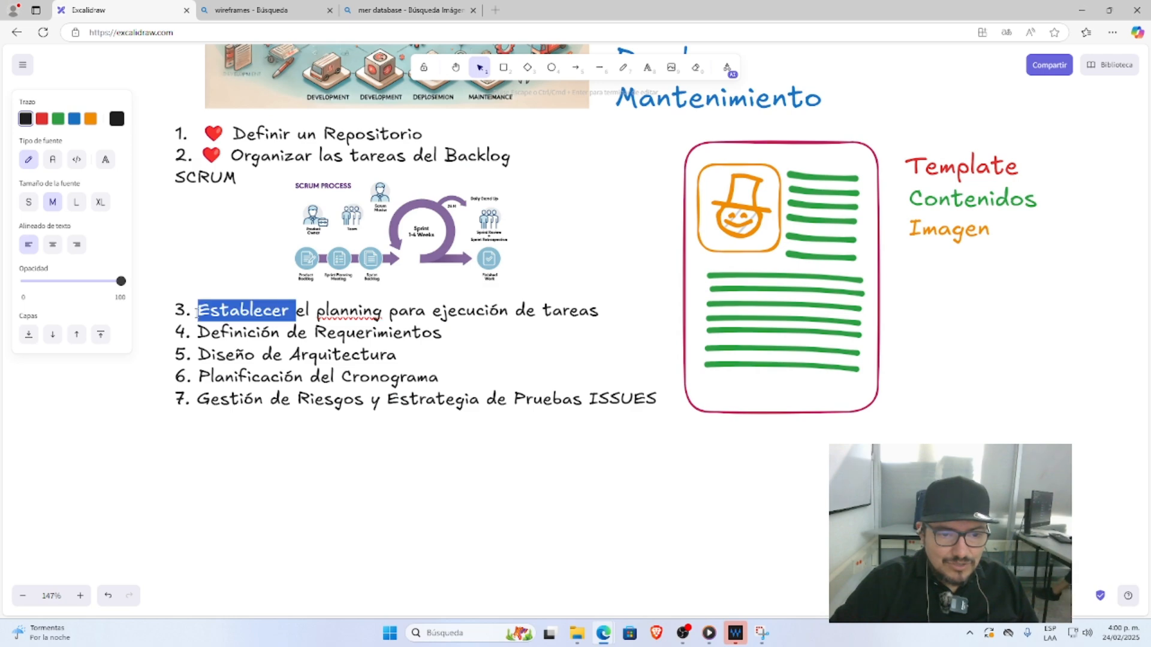
pyautogui.click(199, 310)
pyautogui.hotkey('ctrl', 'v')
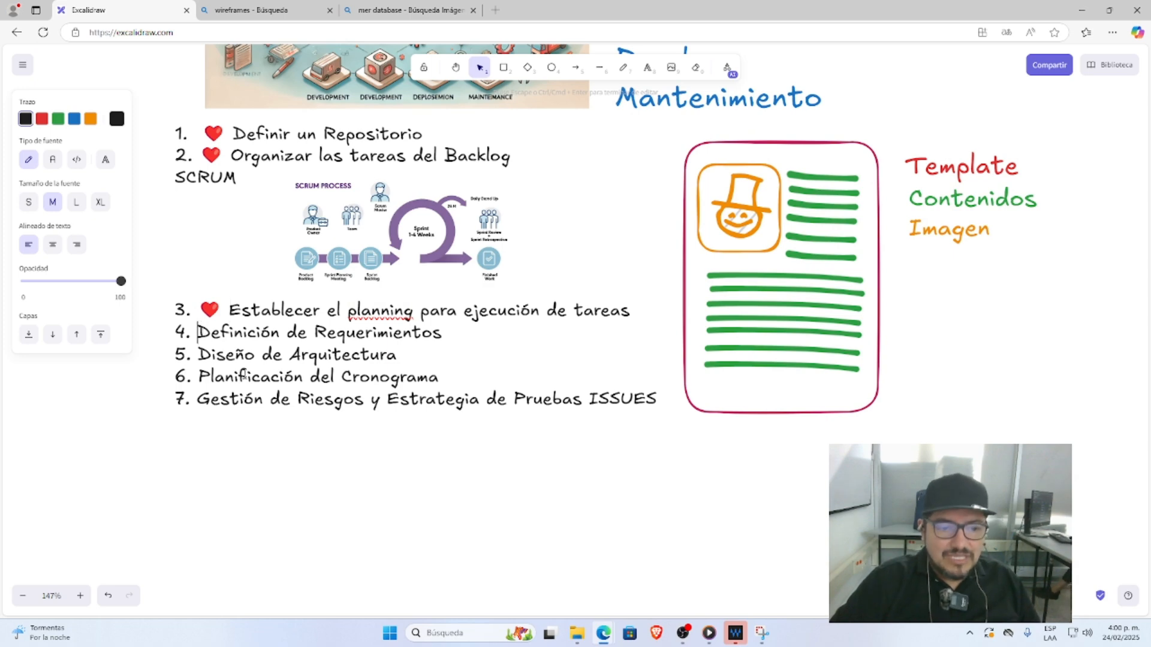
# Add the copied red heart before "Definición de Requerimientos" in item 4 and "Diseño de Arquitectura" in item 5
pyautogui.write('❤️')
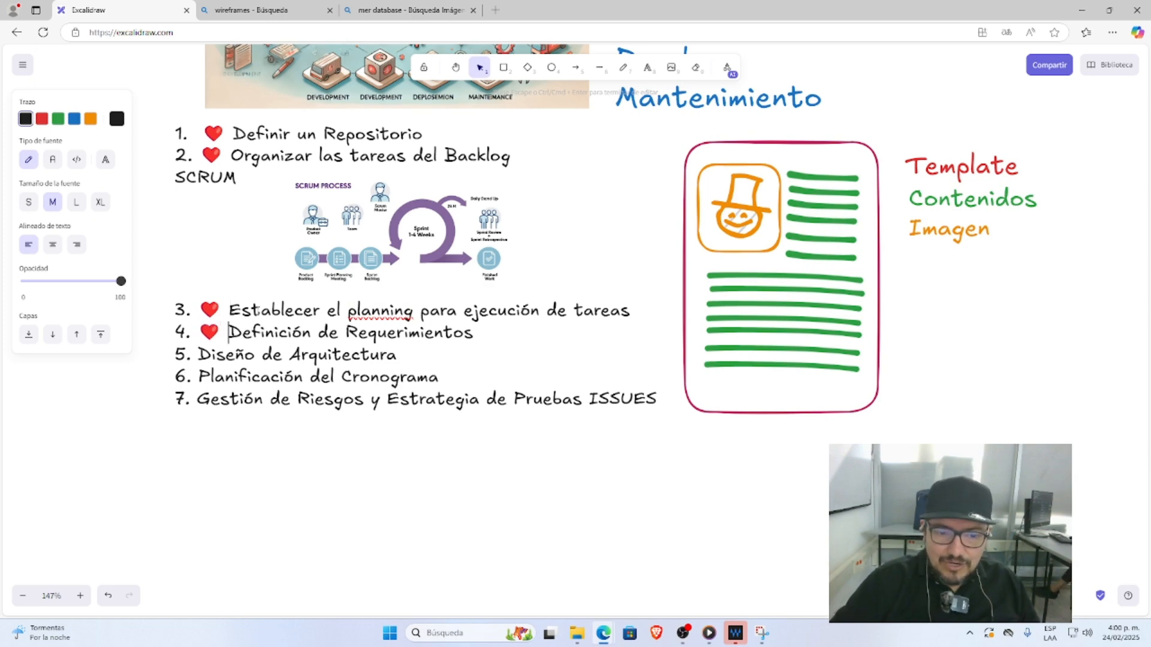
pyautogui.click(197, 354)
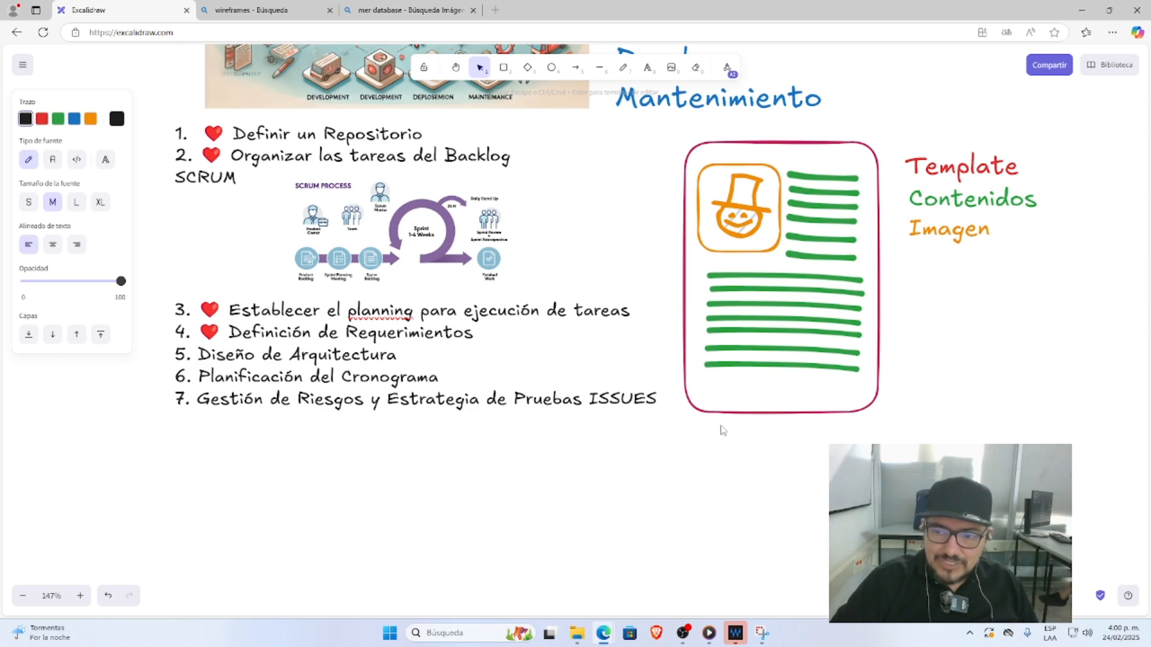
pyautogui.hotkey('ctrl', 'v')
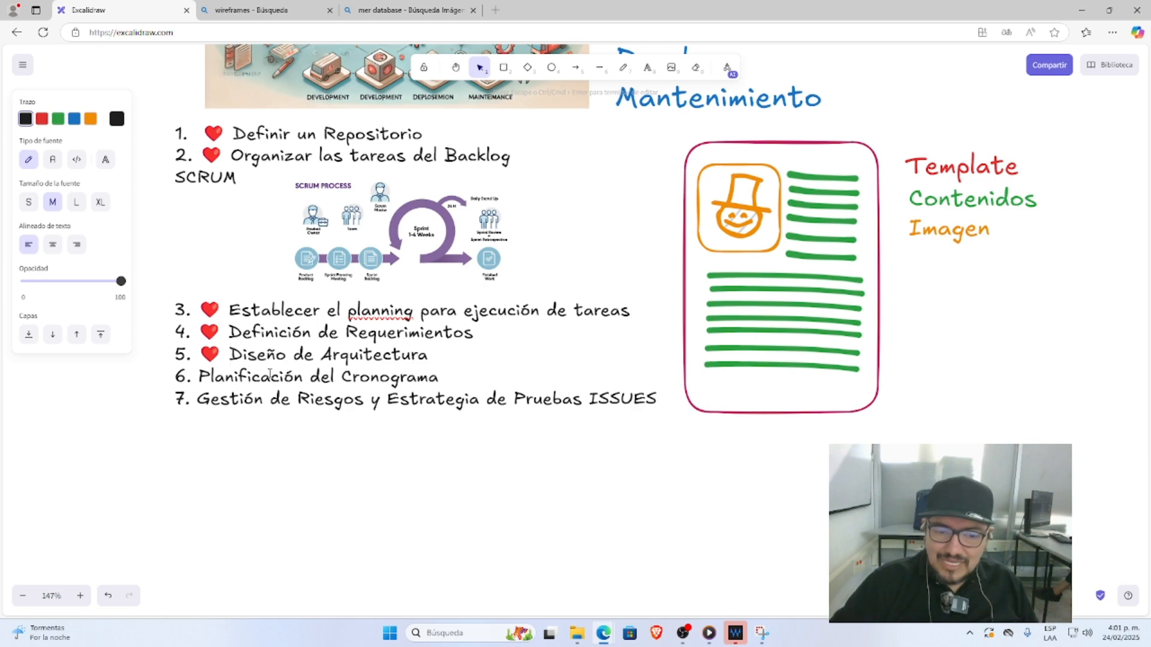
pyautogui.moveTo(429, 355); pyautogui.dragTo(213, 363)
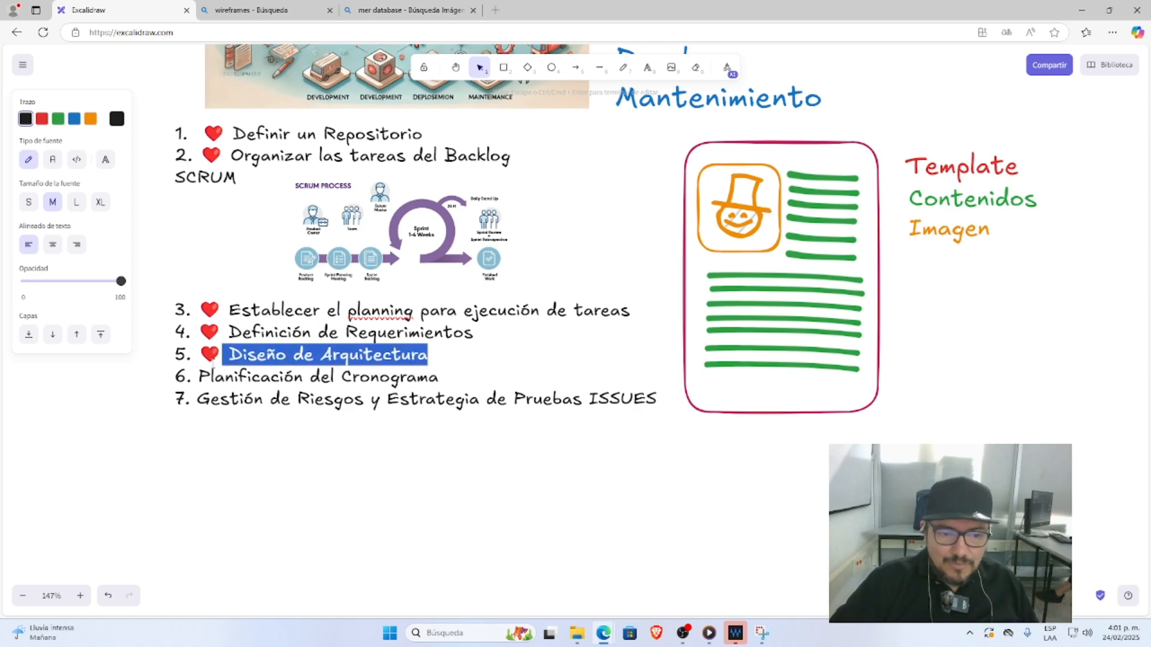
pyautogui.click(239, 400)
# Try marking "Planificación del Cronograma" in item 6 with a red heart and coloring its text red
pyautogui.click(200, 379)
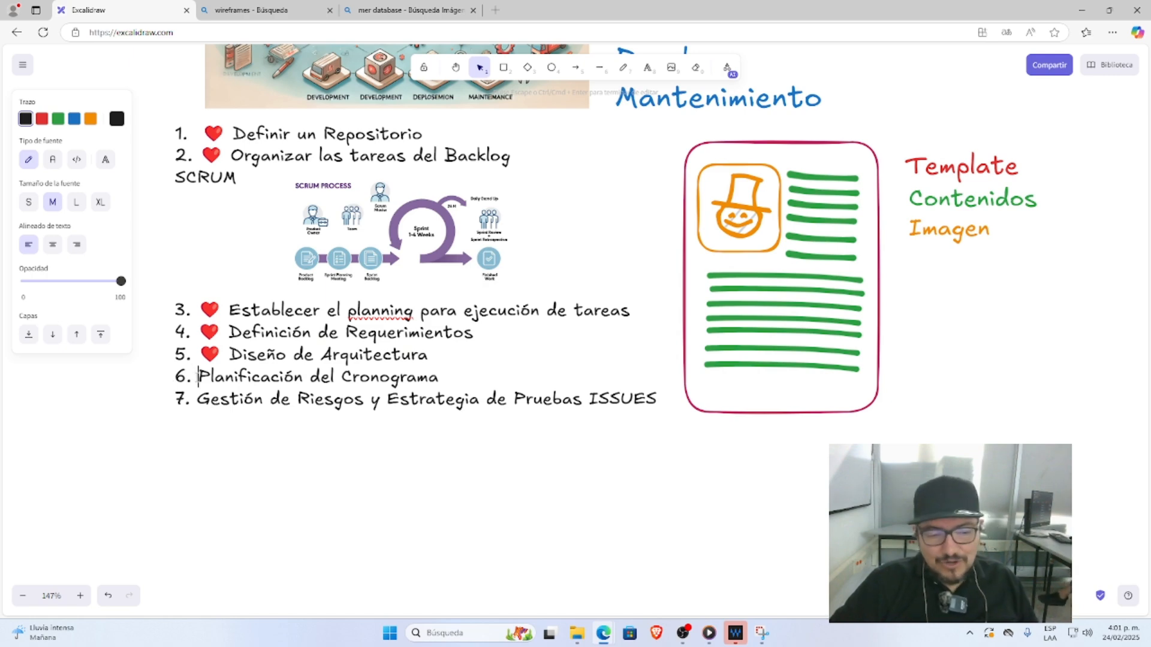
pyautogui.hotkey('ctrl', 'v')
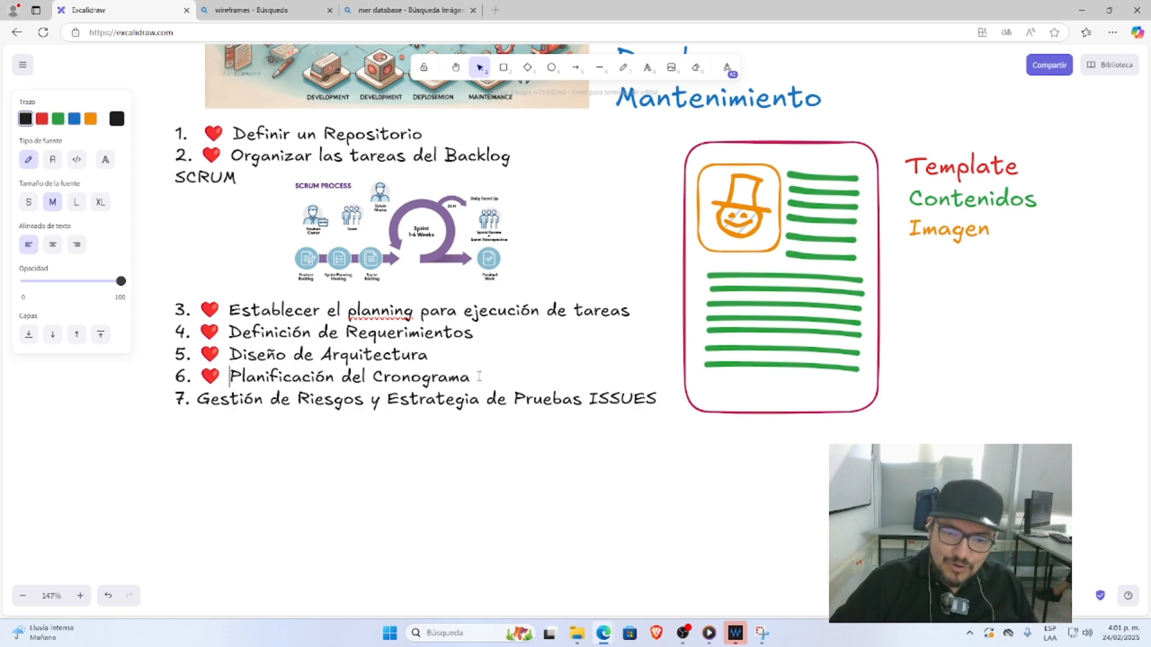
pyautogui.moveTo(479, 376); pyautogui.dragTo(228, 378)
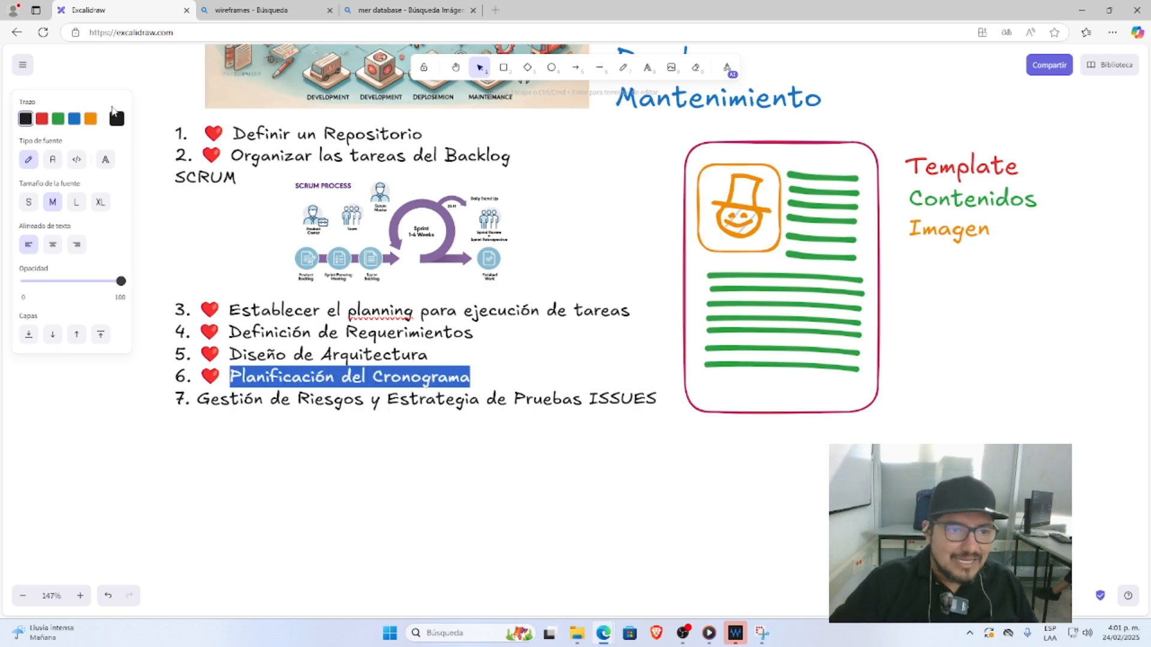
pyautogui.click(41, 118)
# Undo the red text color and the heart added to item 6
pyautogui.hotkey('ctrl', 'z')
pyautogui.hotkey('ctrl', 'z')
pyautogui.hotkey('ctrl', 'z')
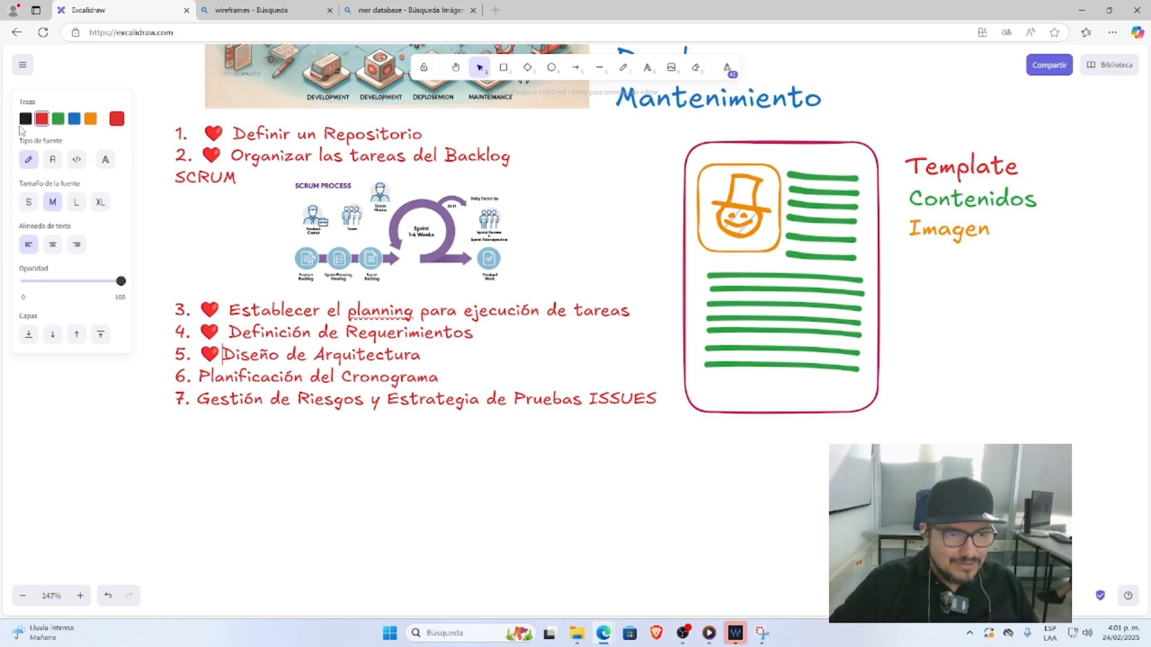
pyautogui.hotkey('ctrl', 'z')
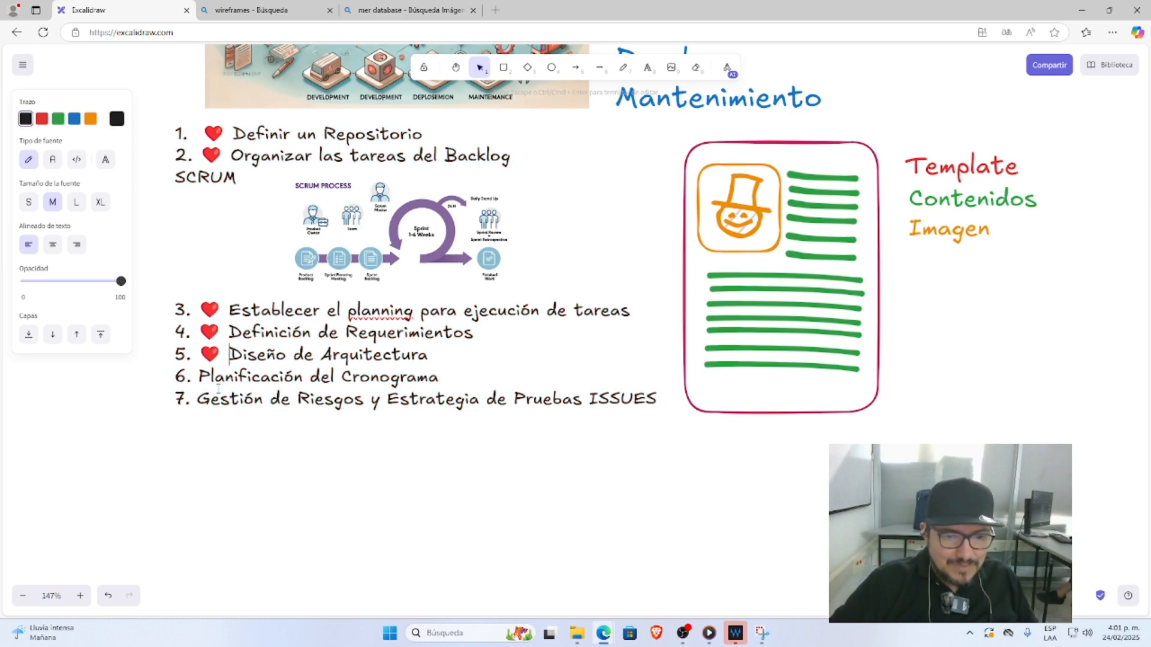
# Insert the arrow "---->" before "Planificación del Cronograma" in item 6 and "--->" before "Gestión de Riesgos" in item 7
pyautogui.click(199, 376)
pyautogui.write('---->')
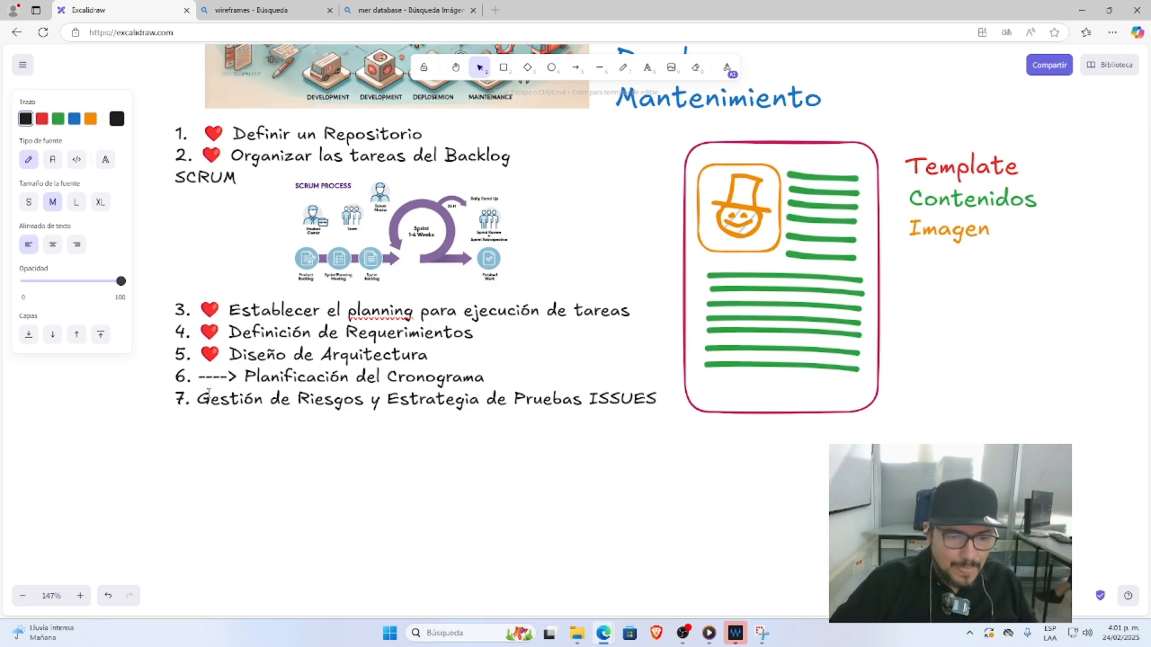
pyautogui.click(198, 399)
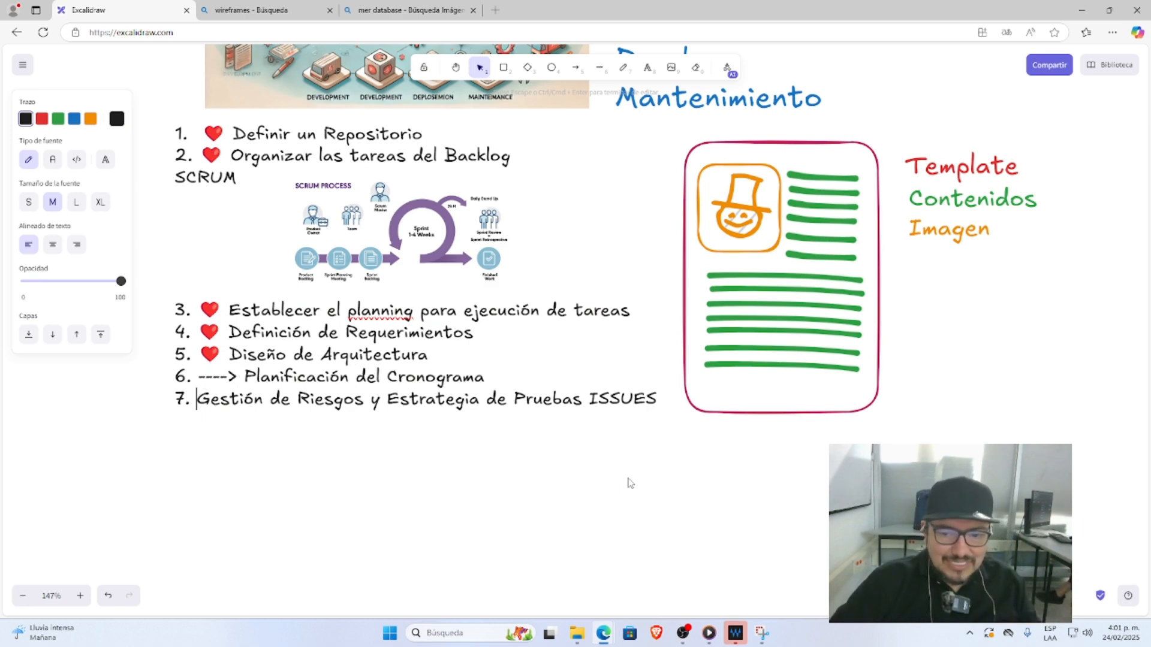
pyautogui.write('--->')
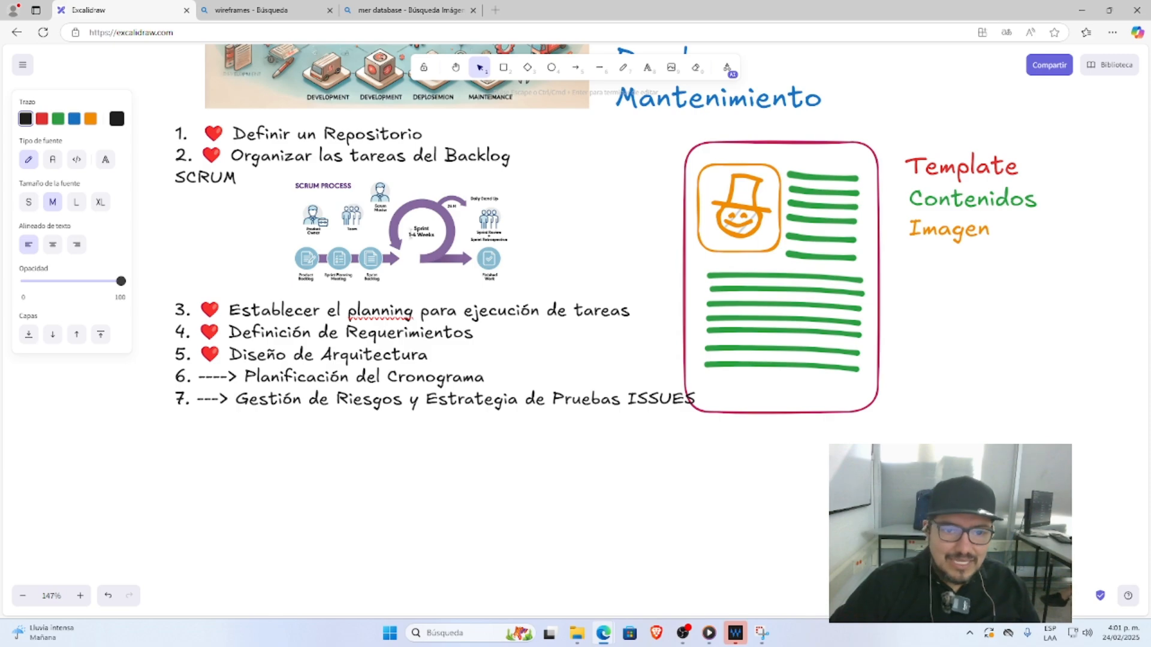
# Examine the SCRUM process diagram below list item 2 up close
pyautogui.scroll(5, 280, 234)
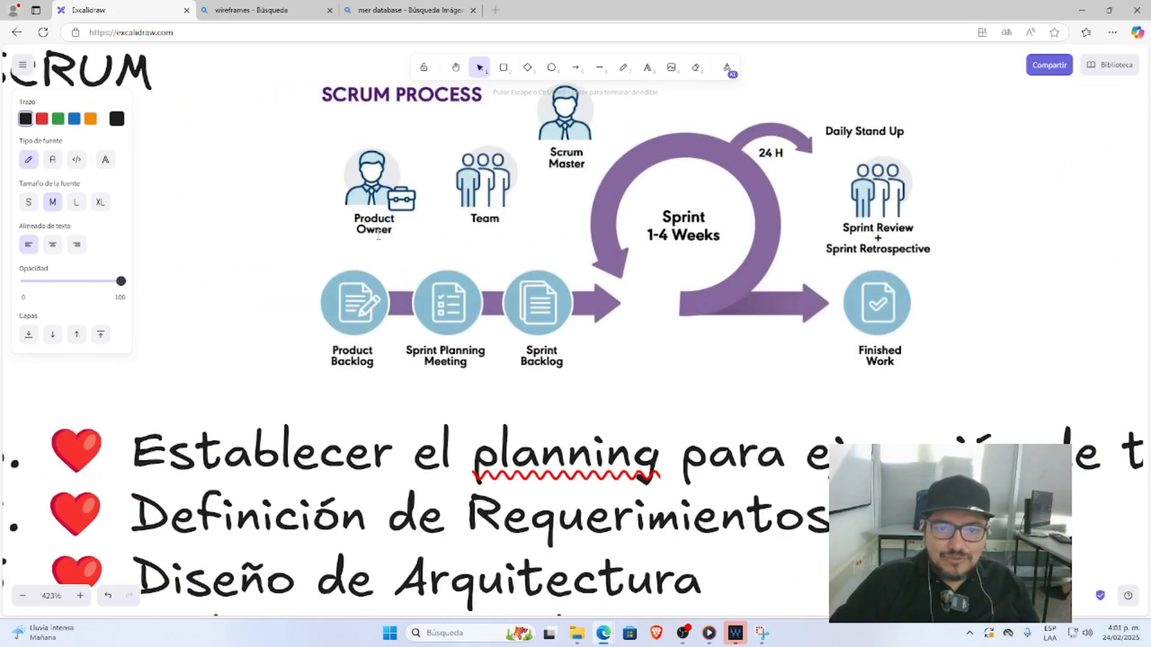
pyautogui.hscroll(2, 378, 235)
pyautogui.scroll(2, 392, 232)
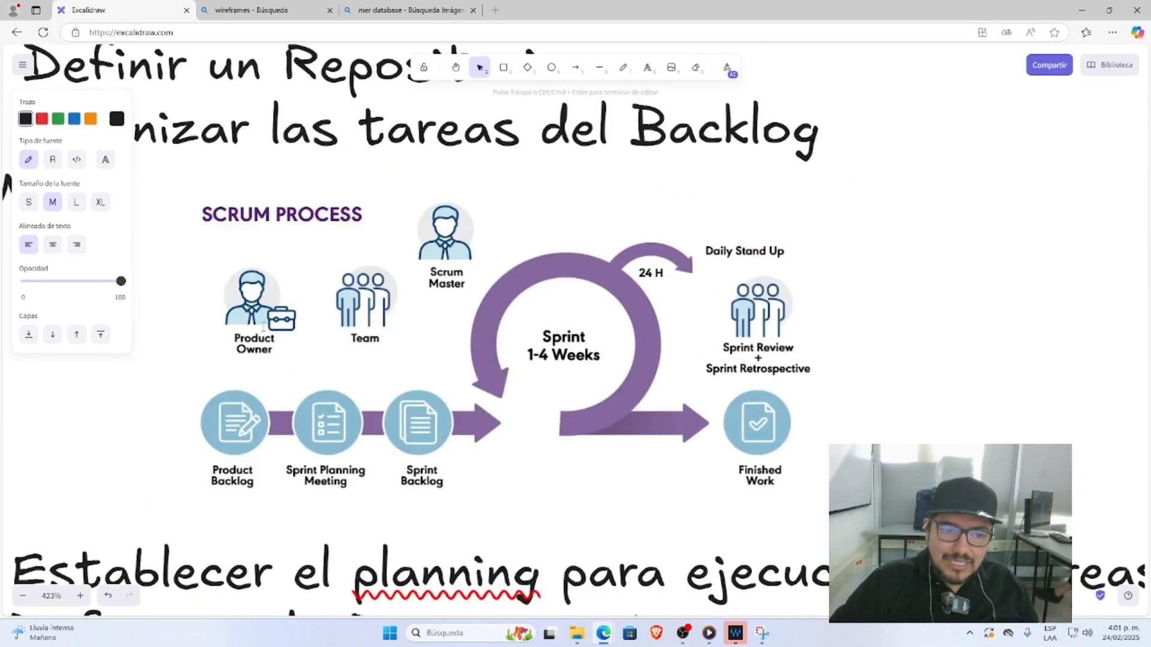